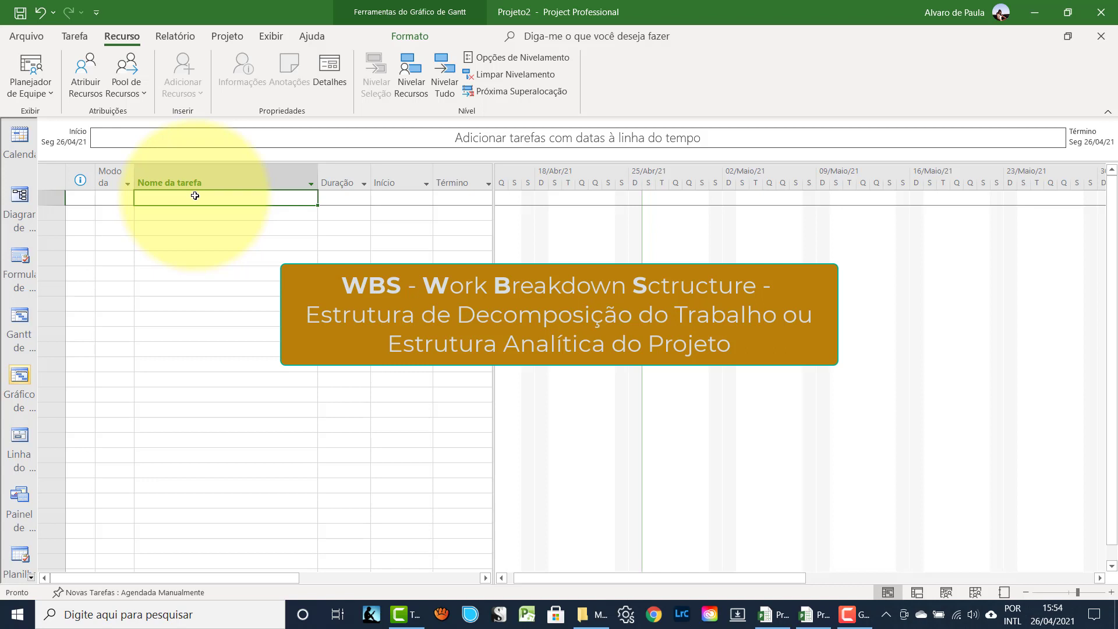
- Enter 'Formatura' as task 1 and select the whole task table
text(F)
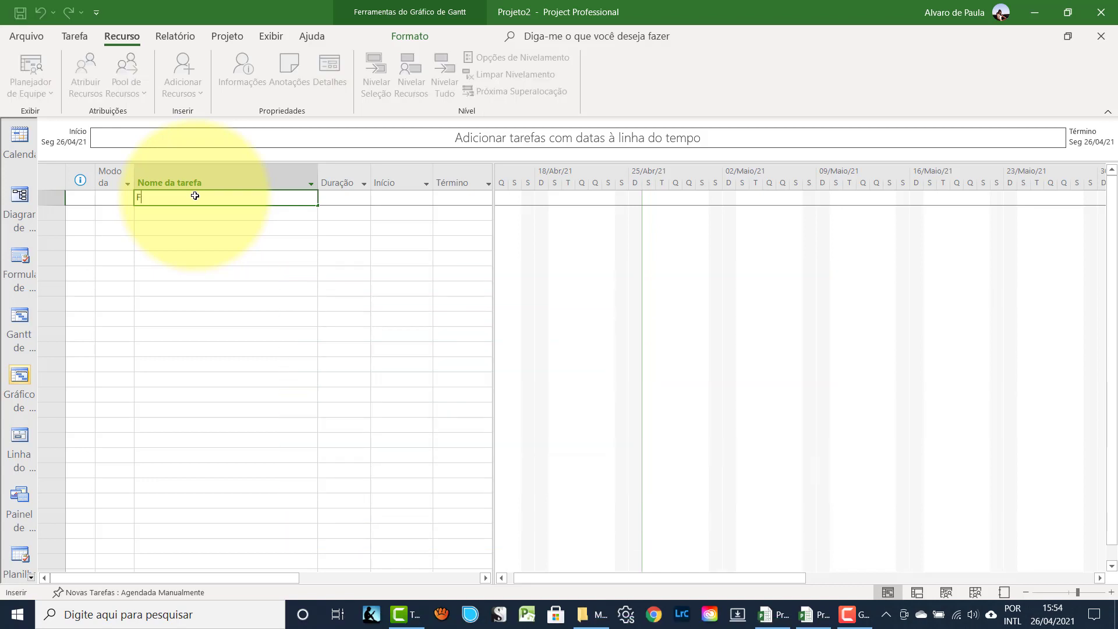
text(ormatura)
key(Return)
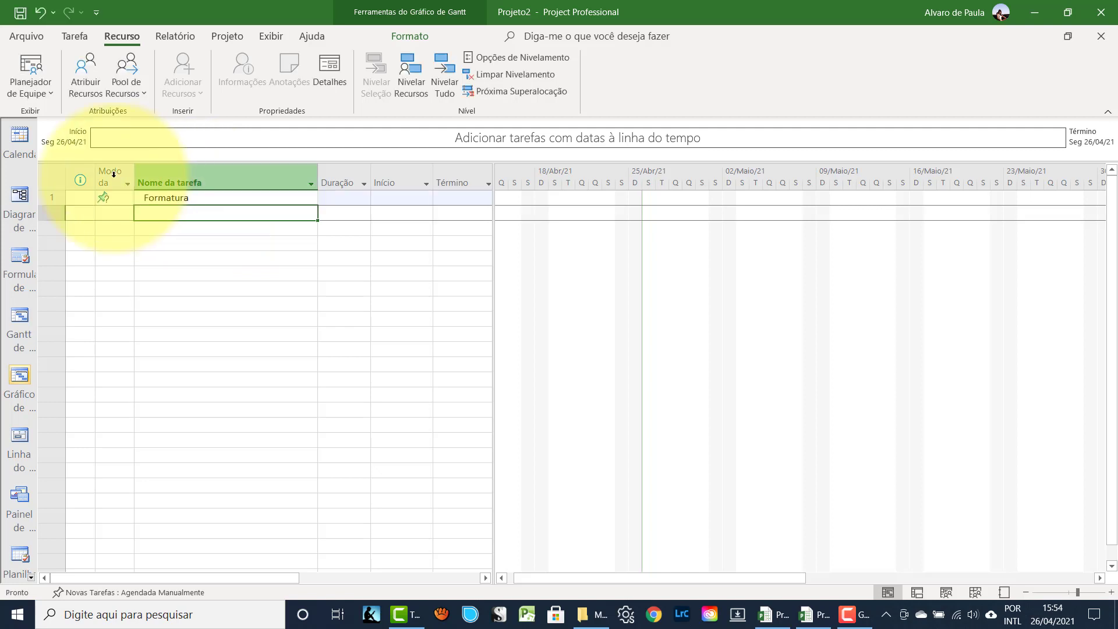
click(51, 178)
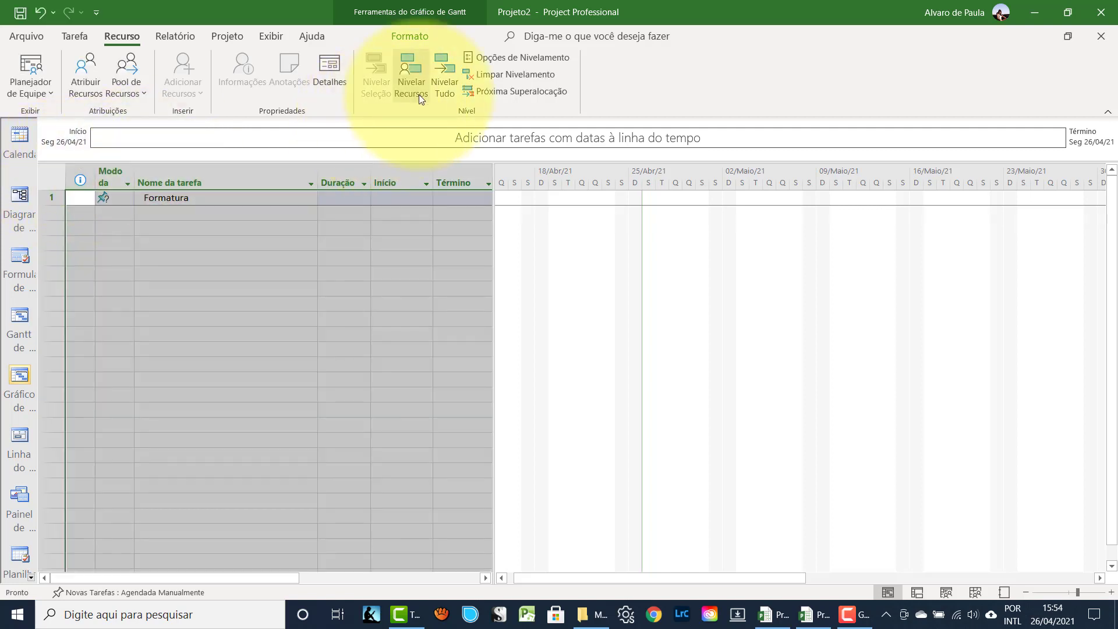
click(69, 34)
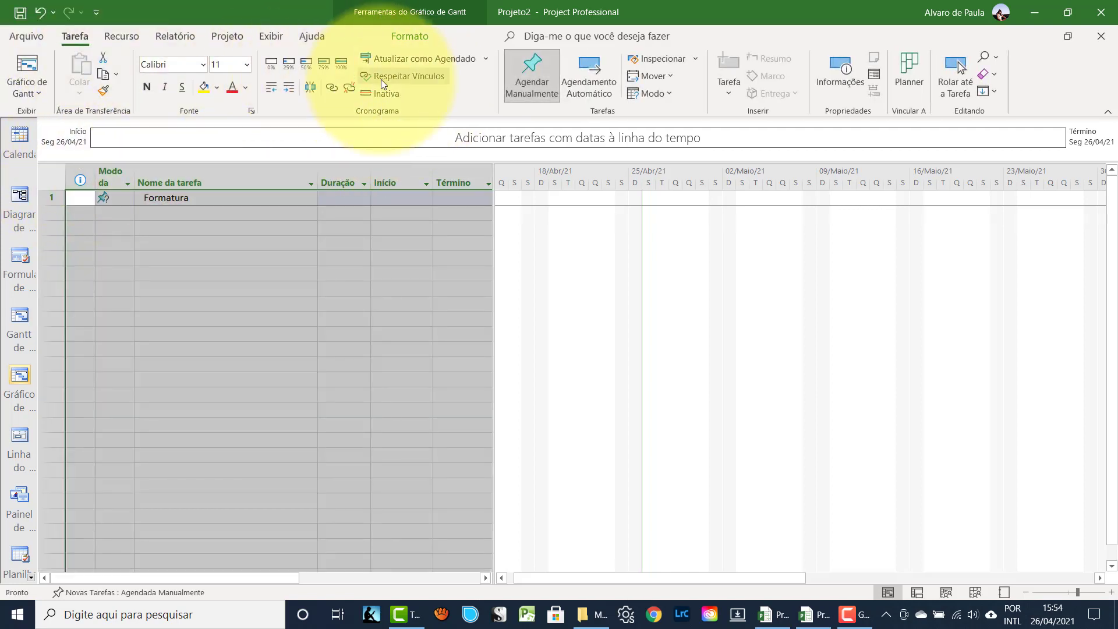
- Auto-schedule Formatura and set Novas Tarefas to Agendadas Automaticamente
click(588, 73)
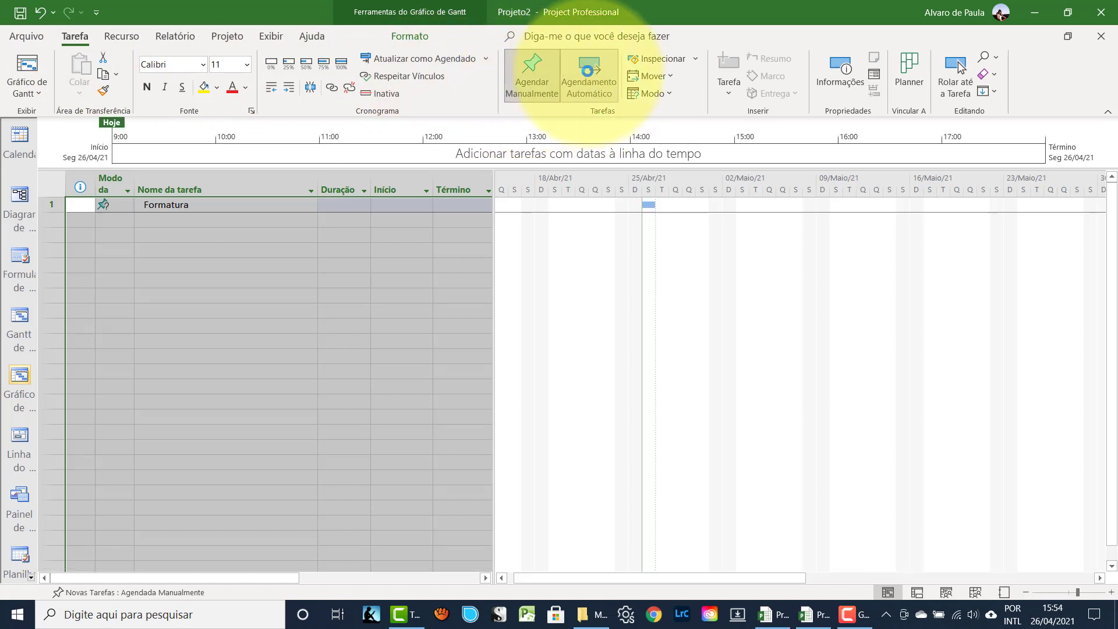
click(139, 595)
click(128, 552)
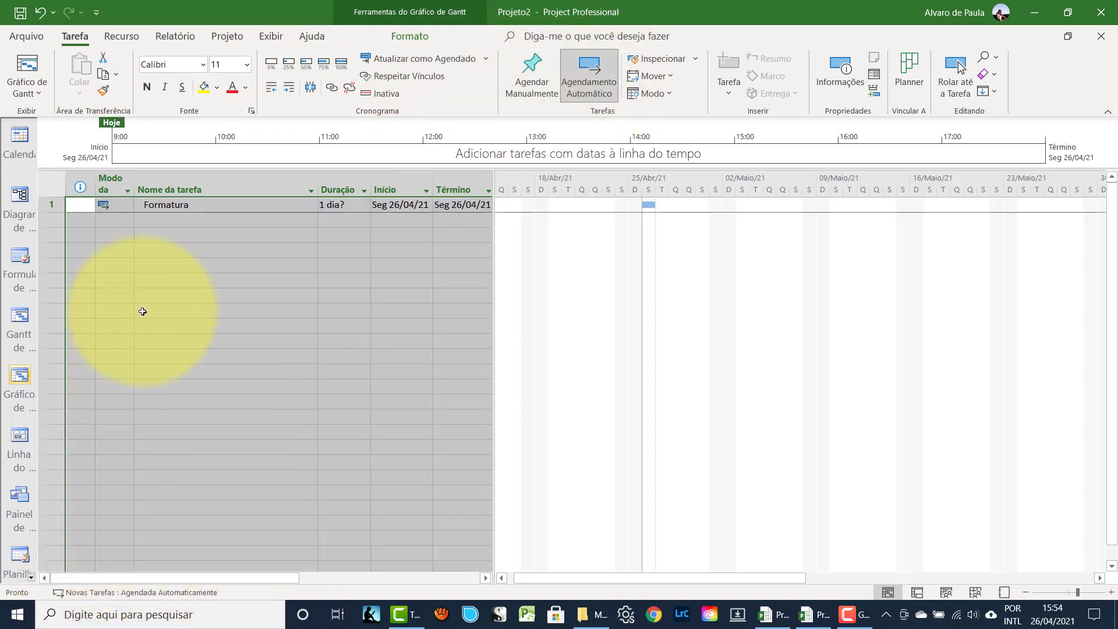
click(165, 221)
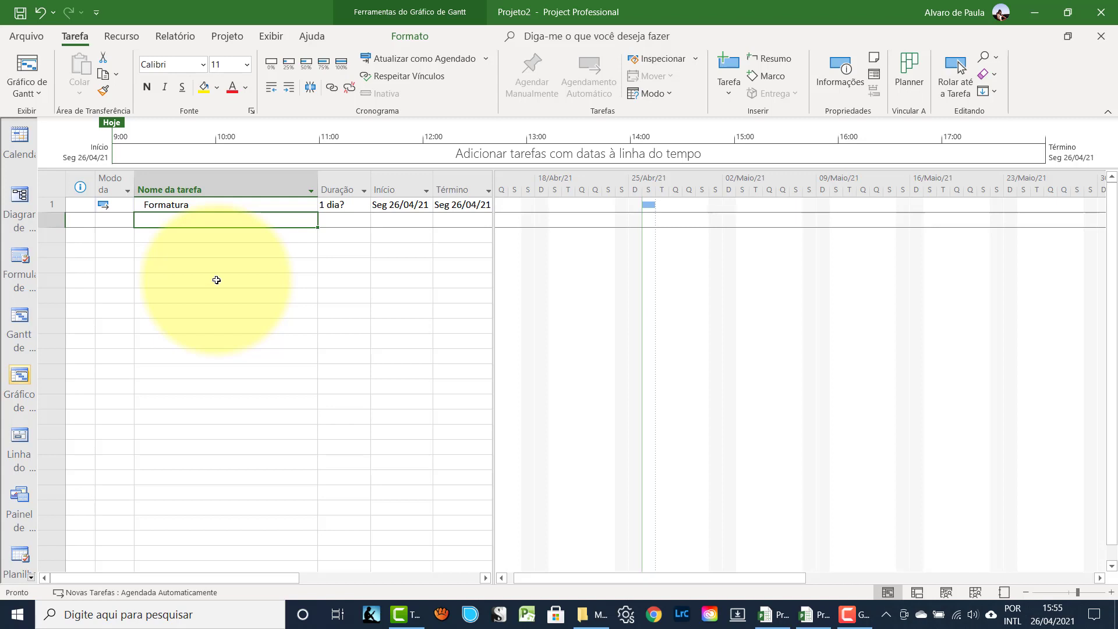
- Enter the task names Formandos, Convidados, Colação, Festa and Foto / Vídeo in rows 2–6
text(Fo)
text(r)
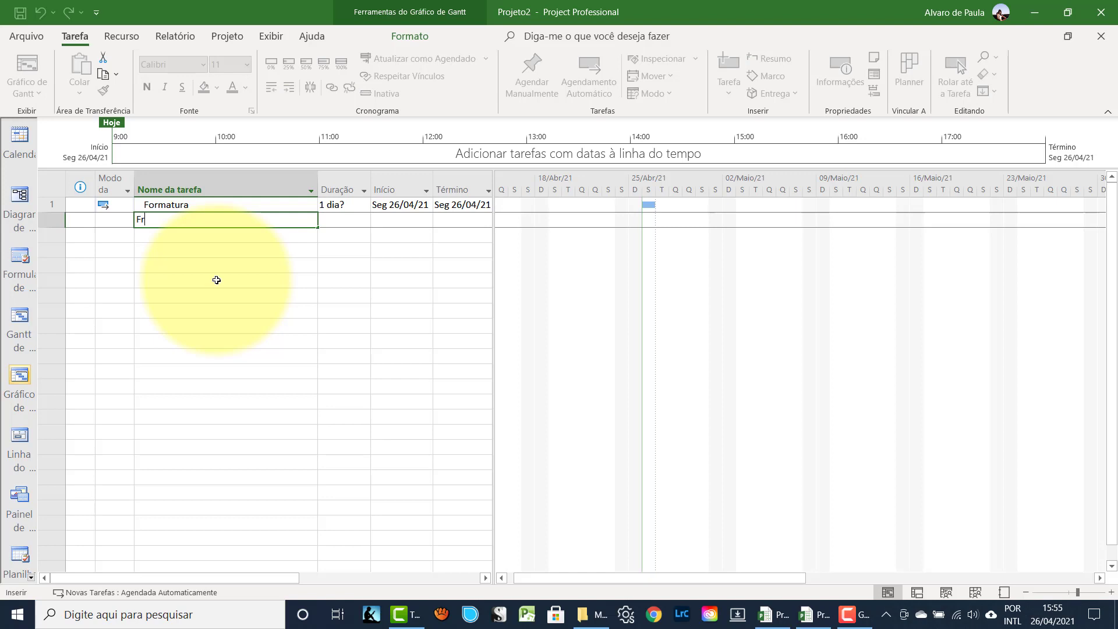
key(BackSpace)
text(ormandos)
key(Return)
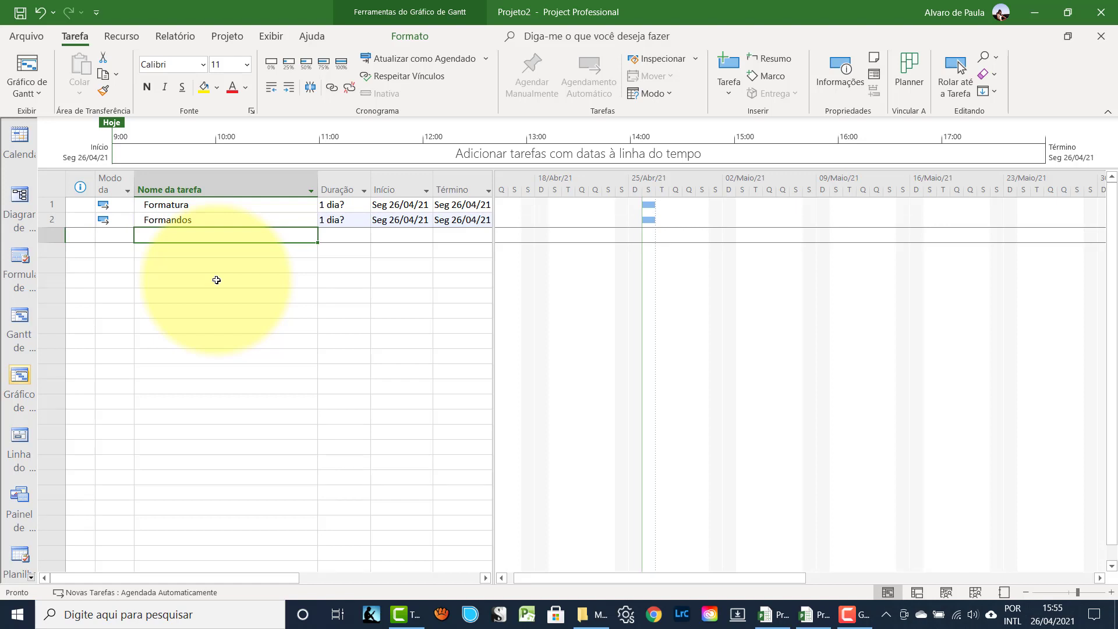
text(C)
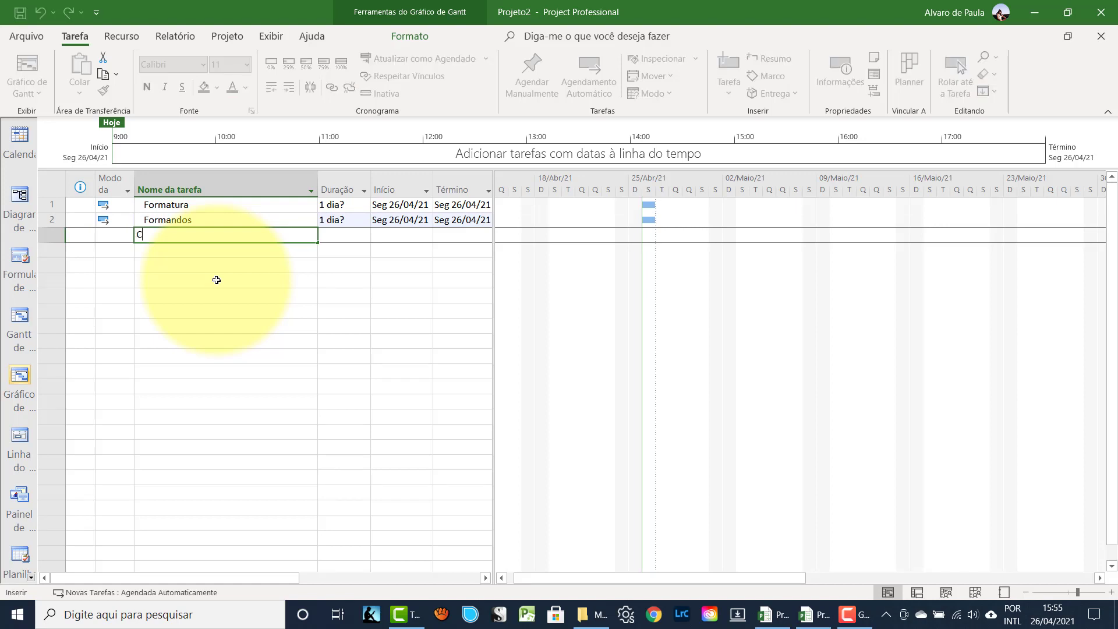
text(onvidados)
key(Return)
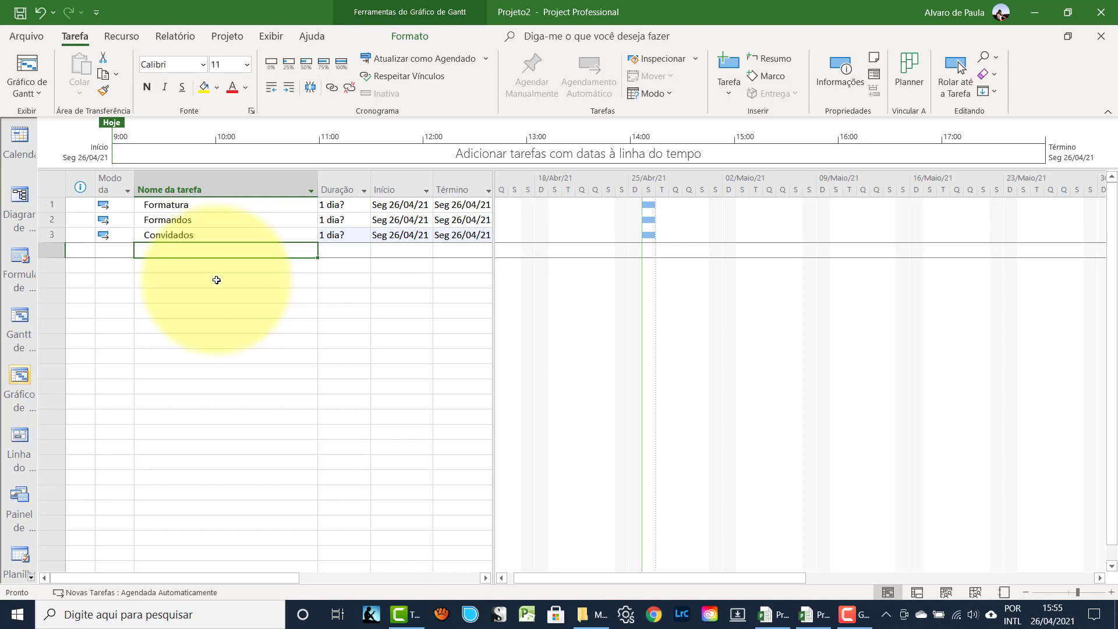
text(Cola)
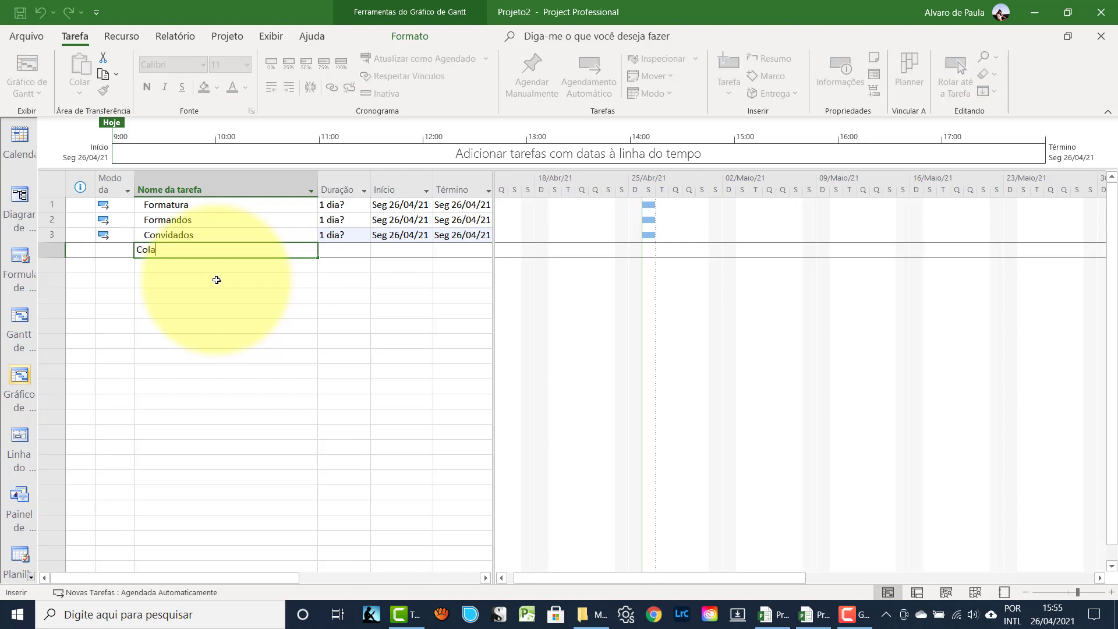
text(ção)
key(Return)
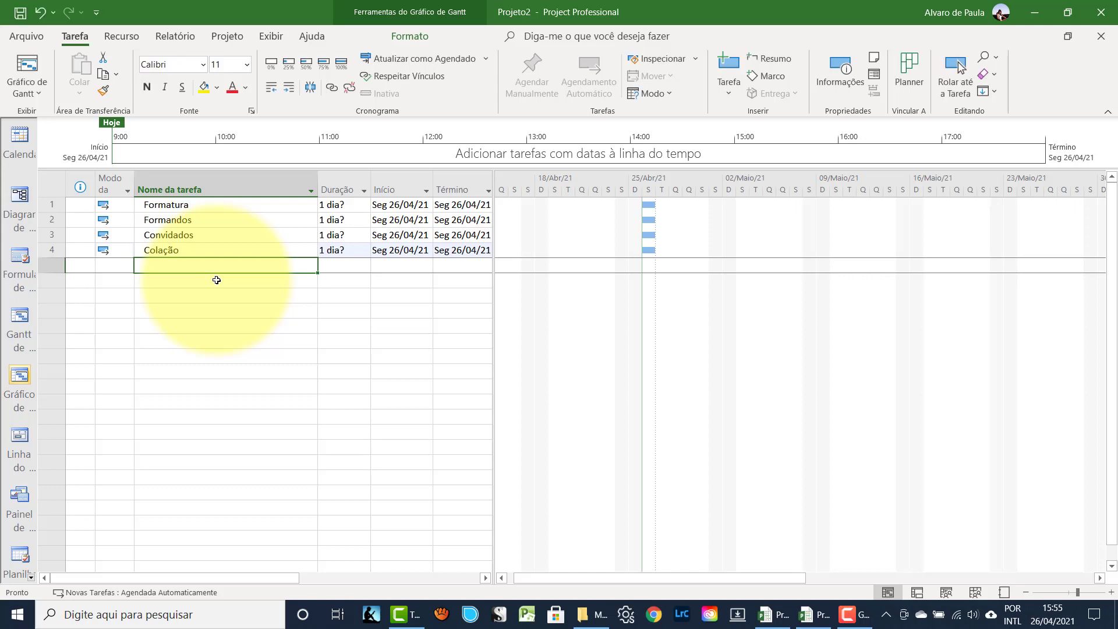
text(Festa)
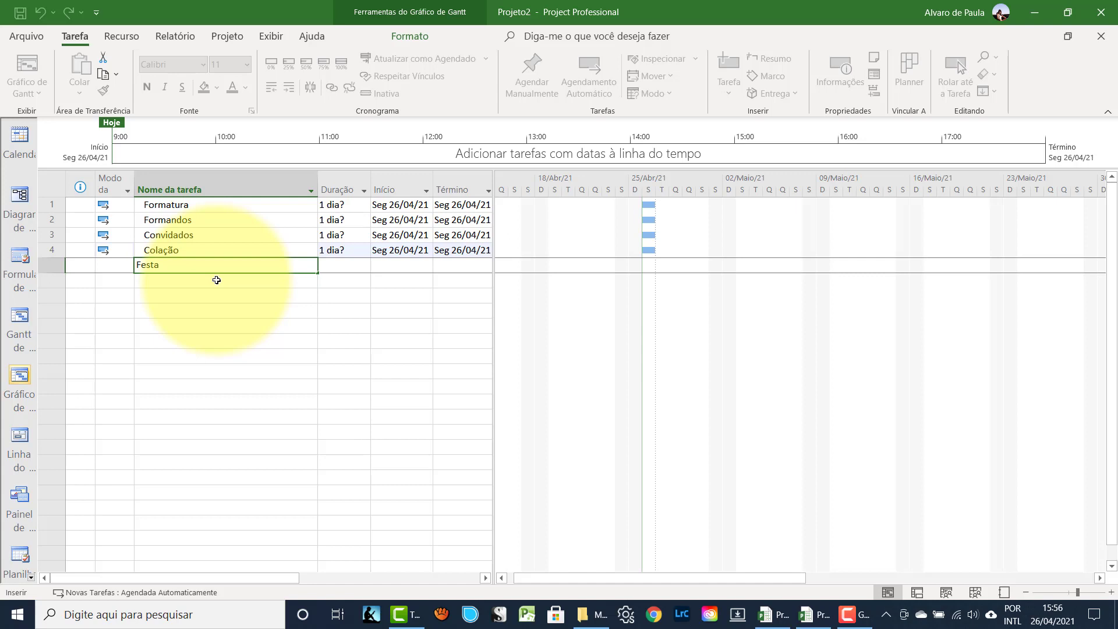
key(Return)
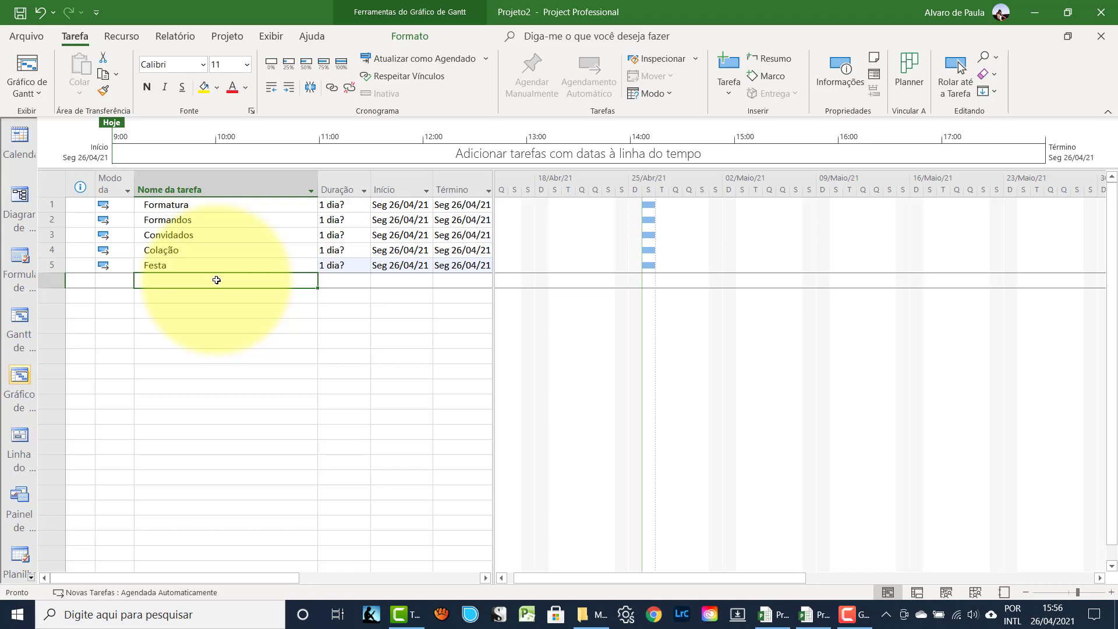
text(Foto)
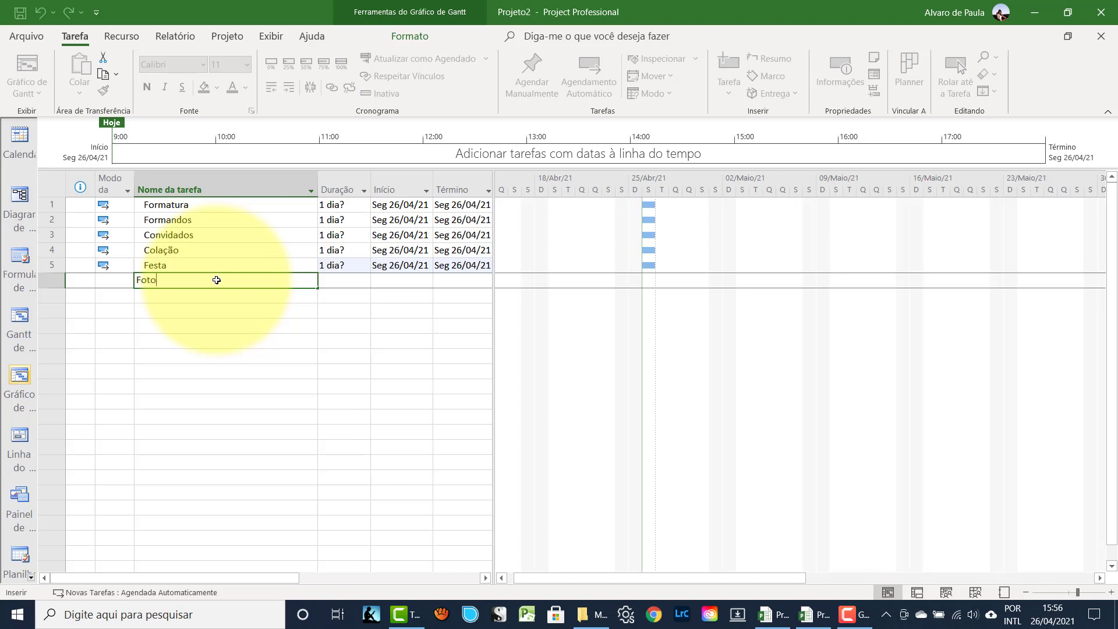
text( / Vídeo)
key(Return)
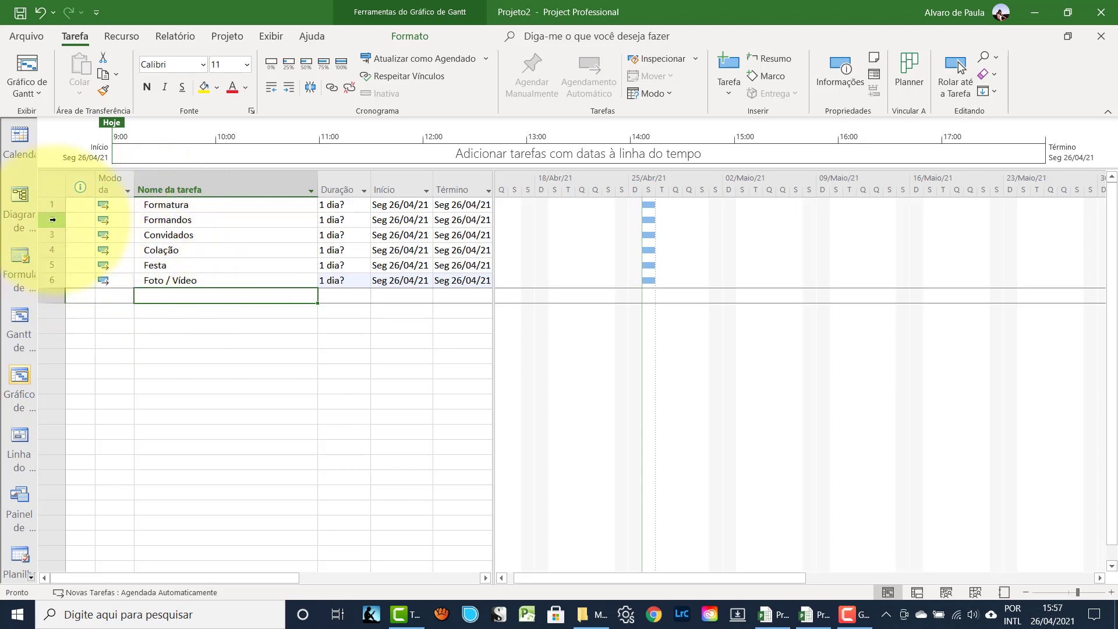
- Indent rows 2–6 under Formatura with Recuar Tarefa and review each new subtask
drag(44, 218, 44, 281)
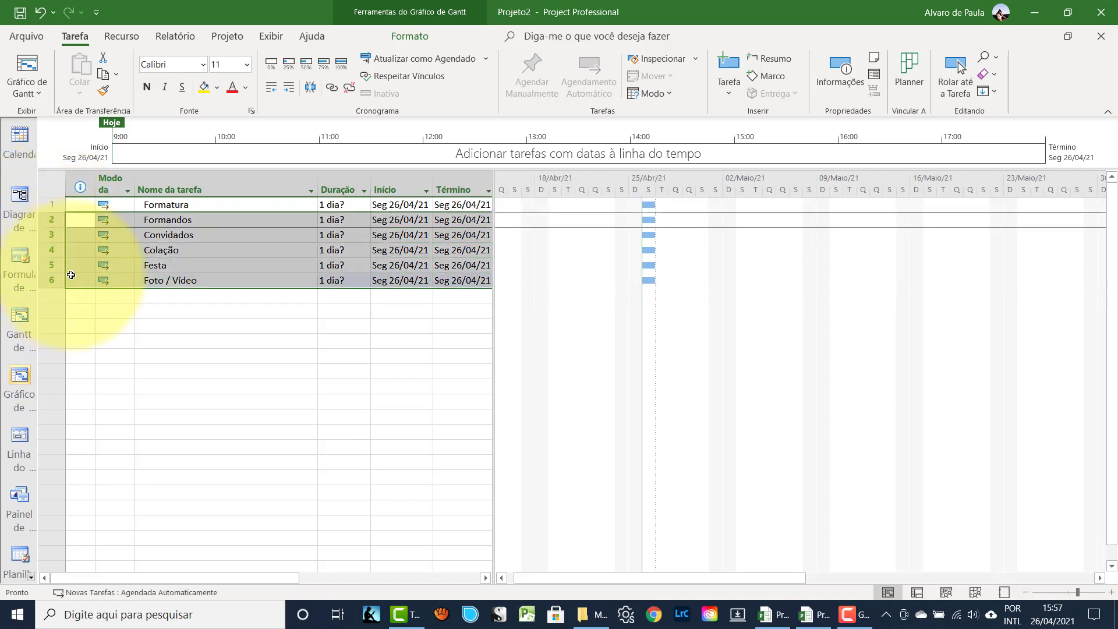
click(289, 89)
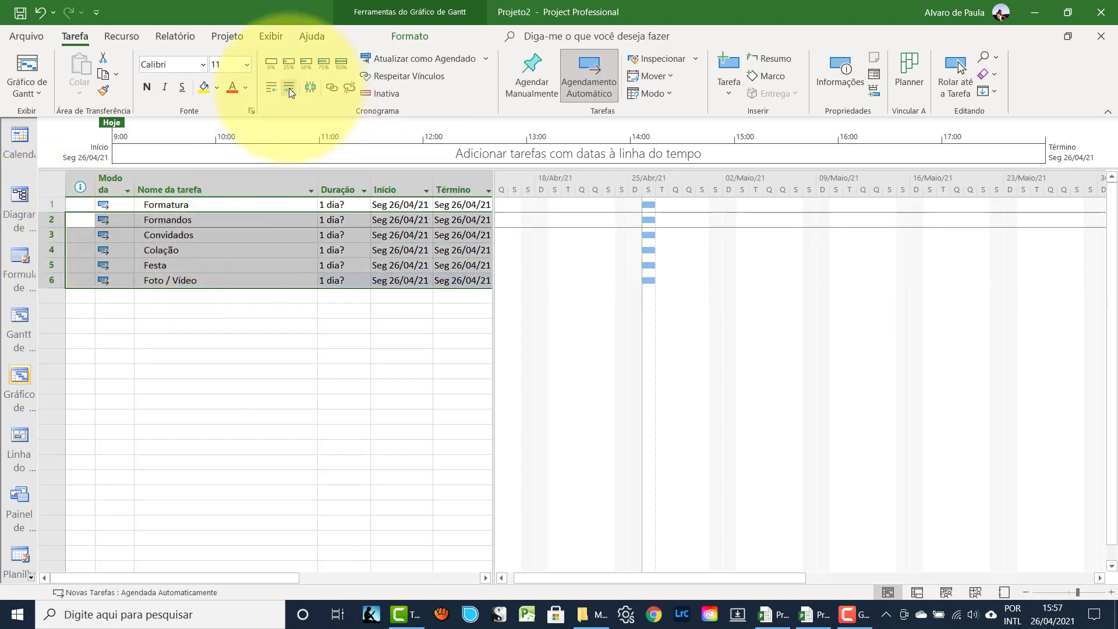
click(175, 218)
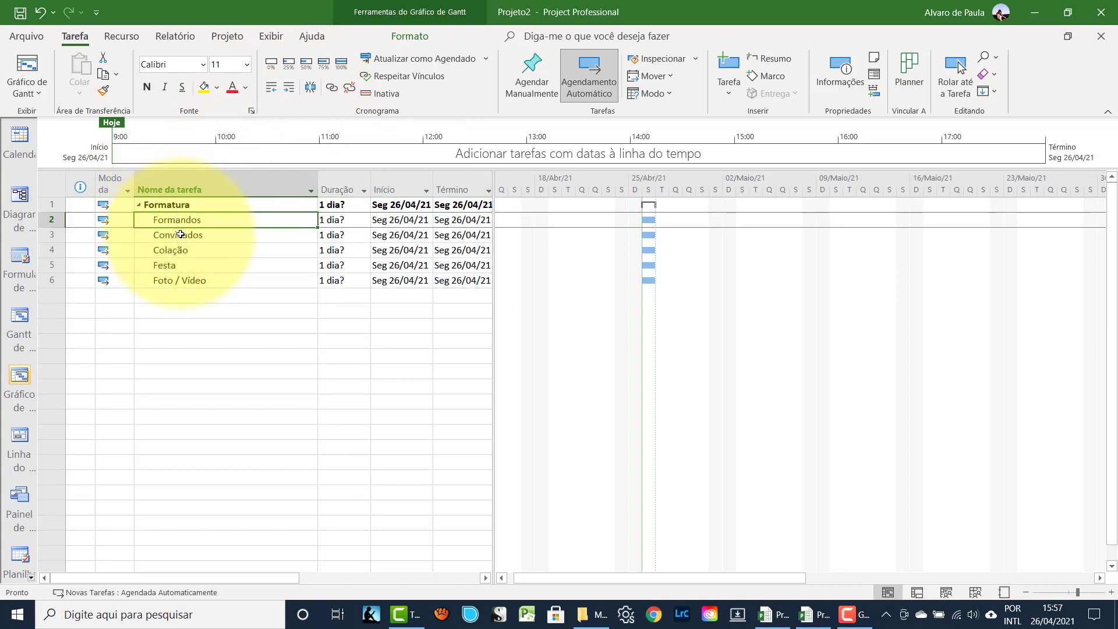
click(175, 234)
click(164, 250)
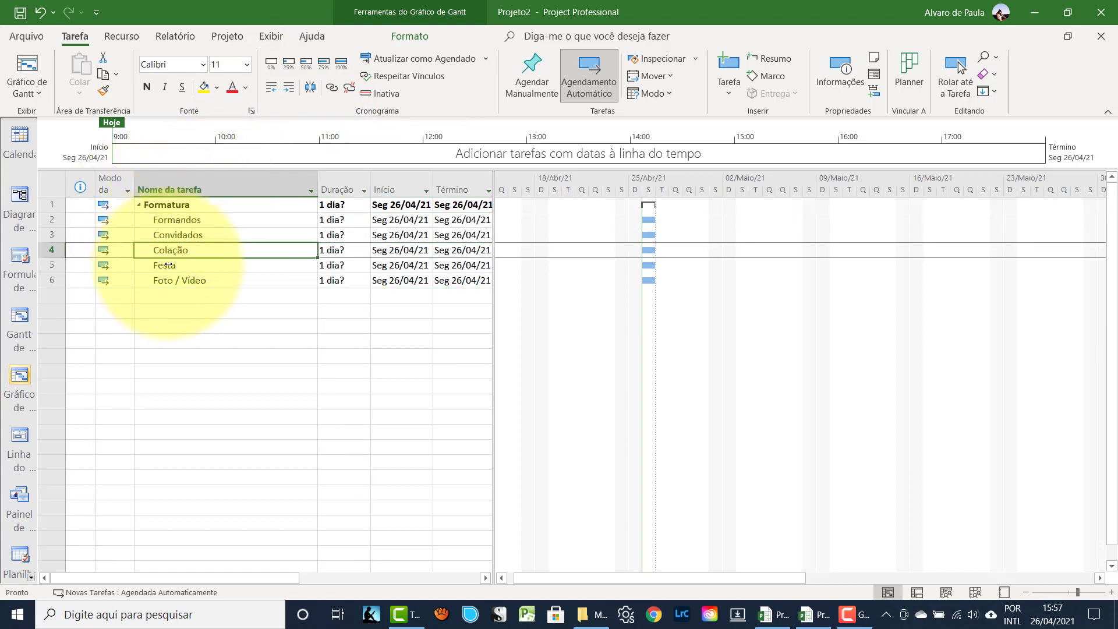
click(168, 265)
click(172, 280)
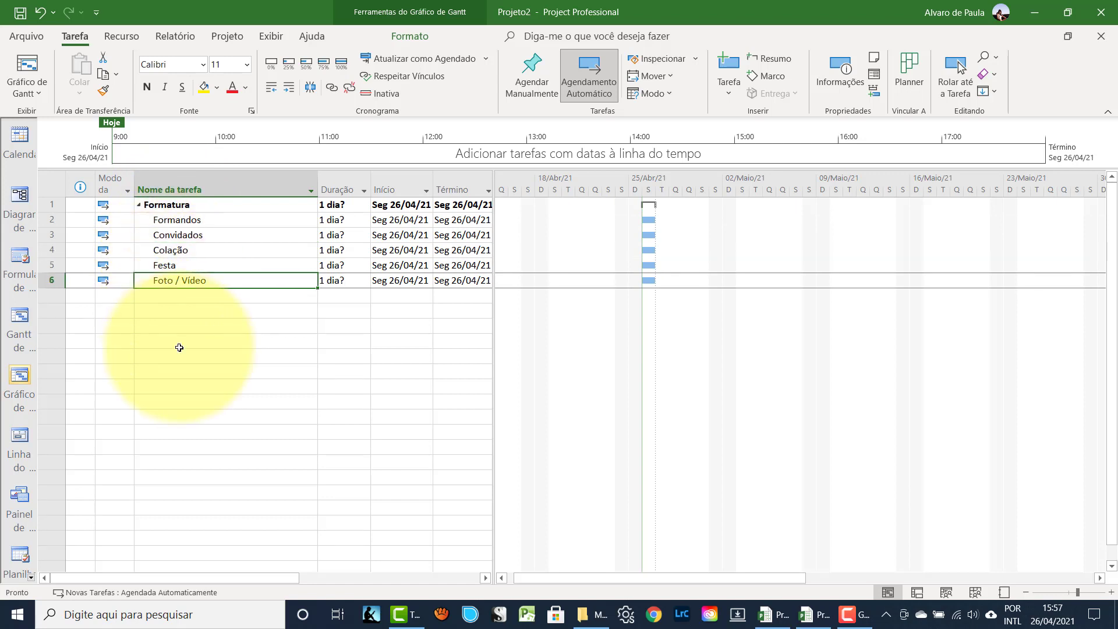
click(181, 220)
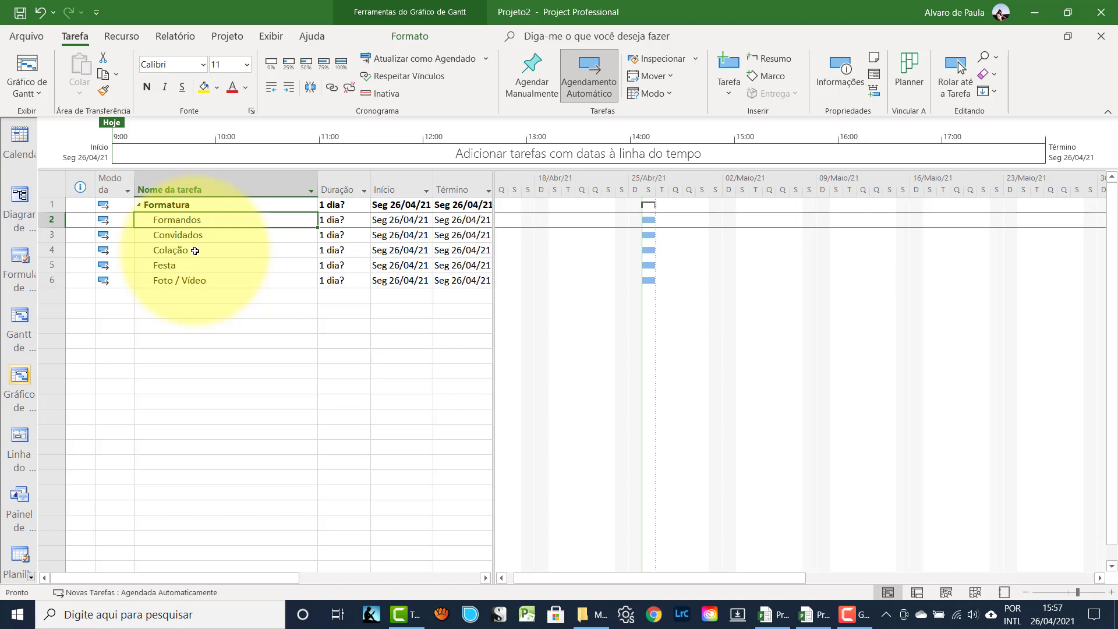
- Insert three blank rows above Convidados
click(51, 235)
drag(51, 235, 51, 269)
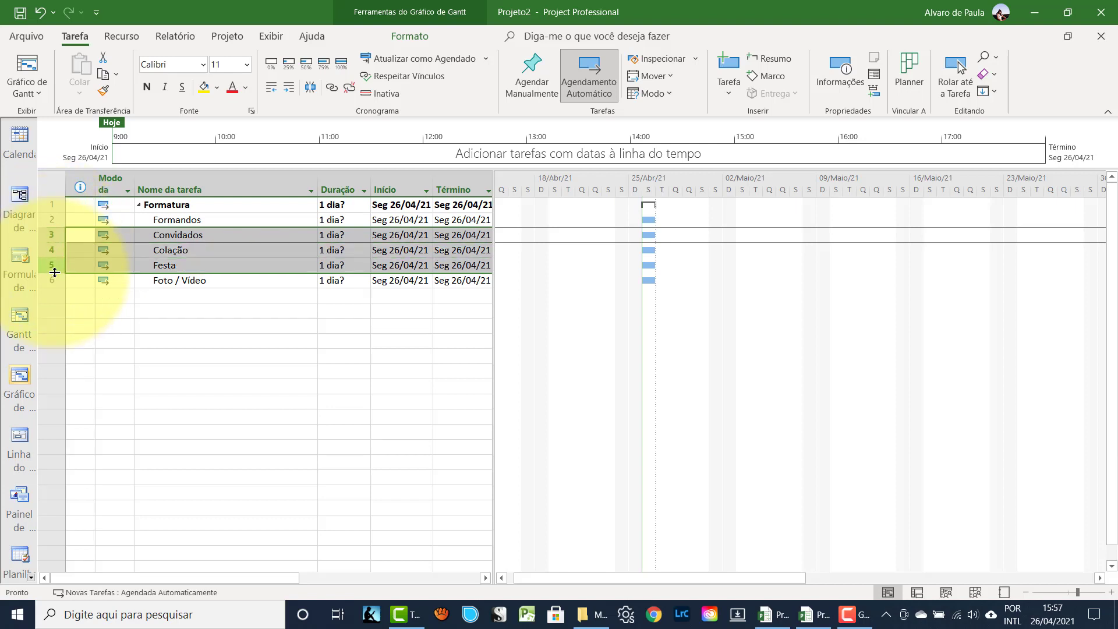
key(Insert)
- Name the blank rows Discursos, Trajes and Ensaio
click(156, 236)
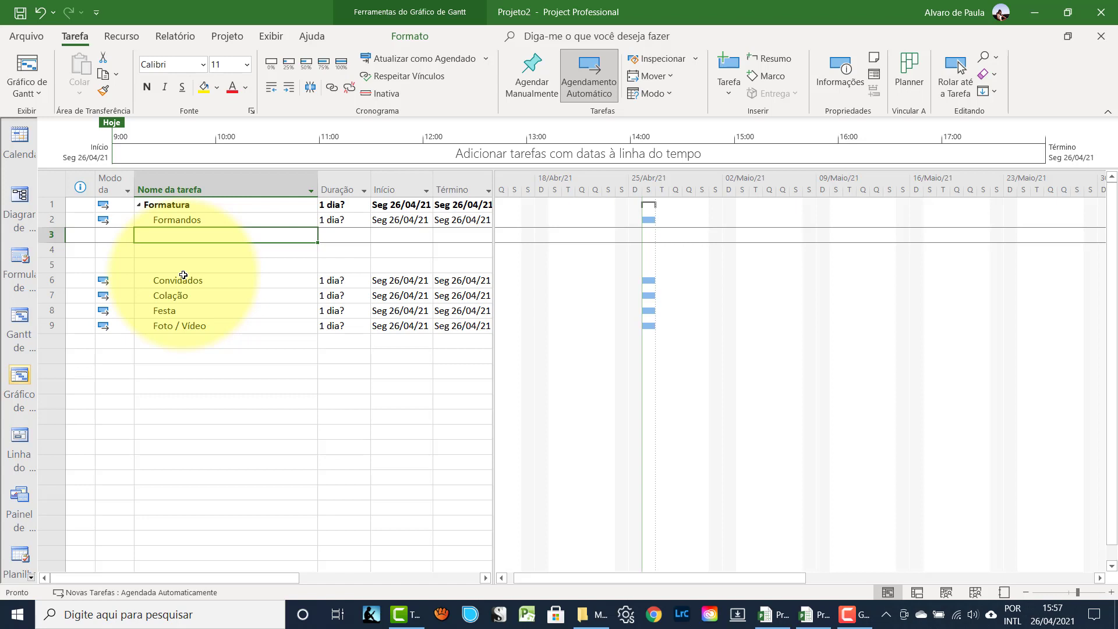
text(Di)
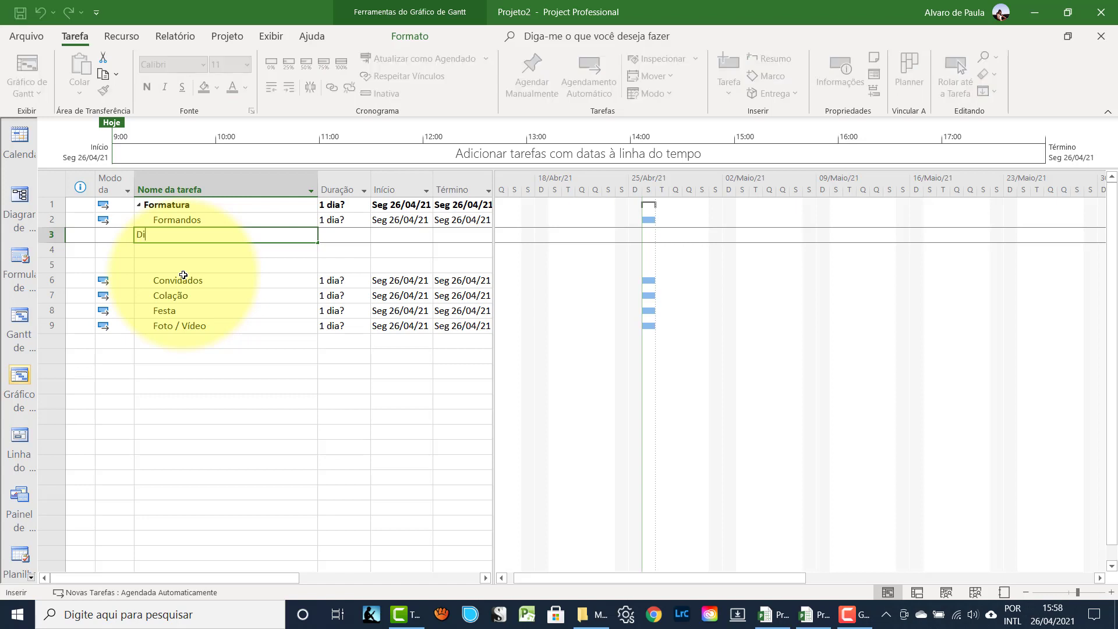
text(scursos)
key(Return)
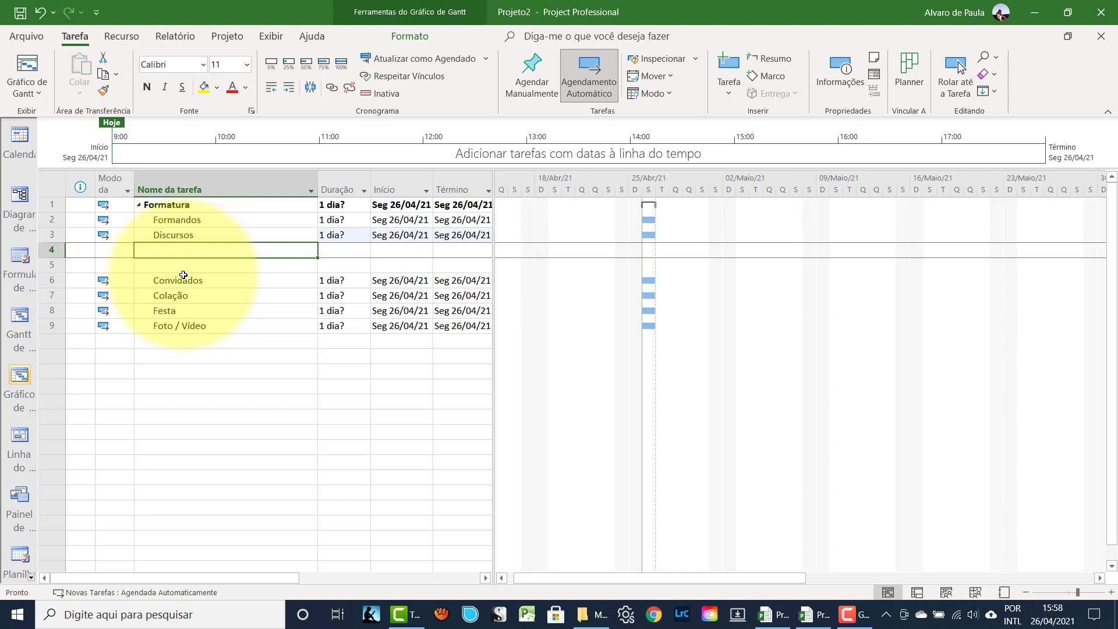
text(Traje)
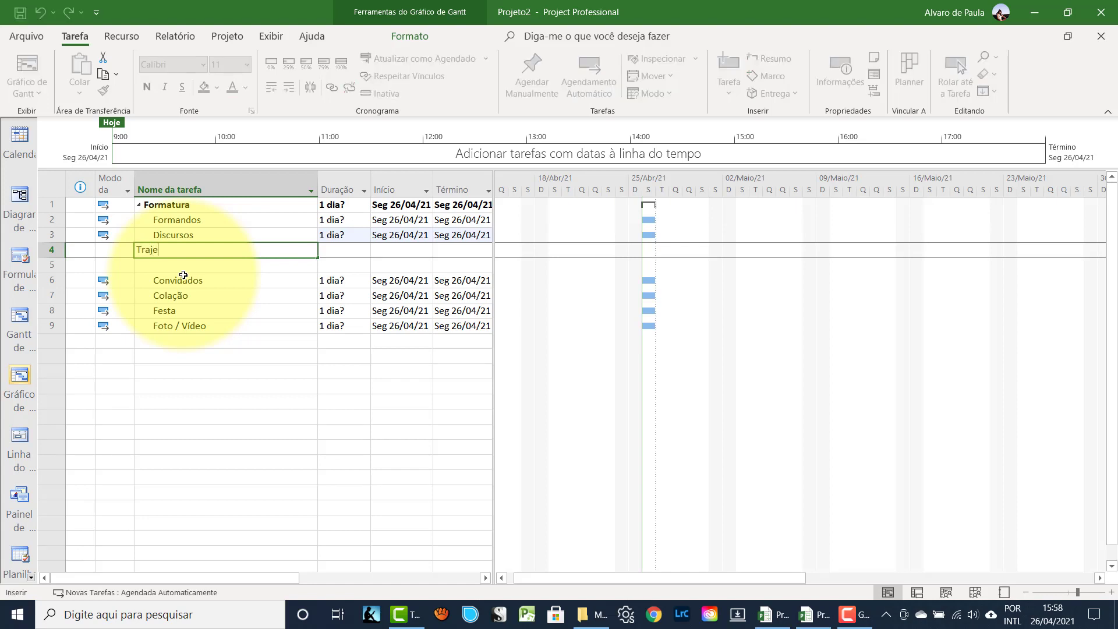
text(s)
key(Return)
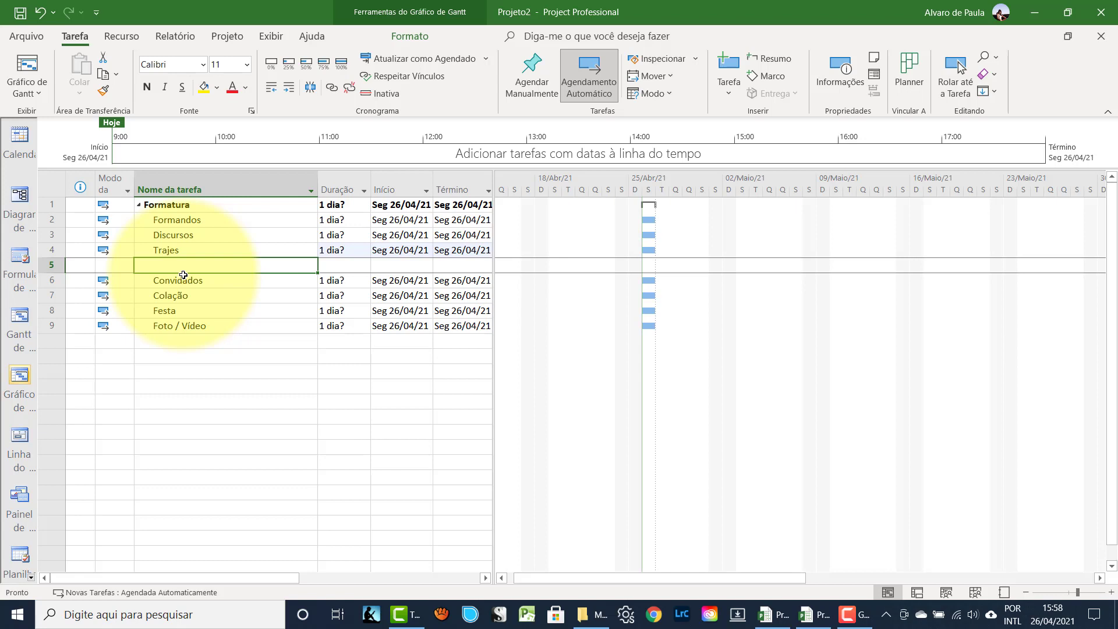
text(Ensai)
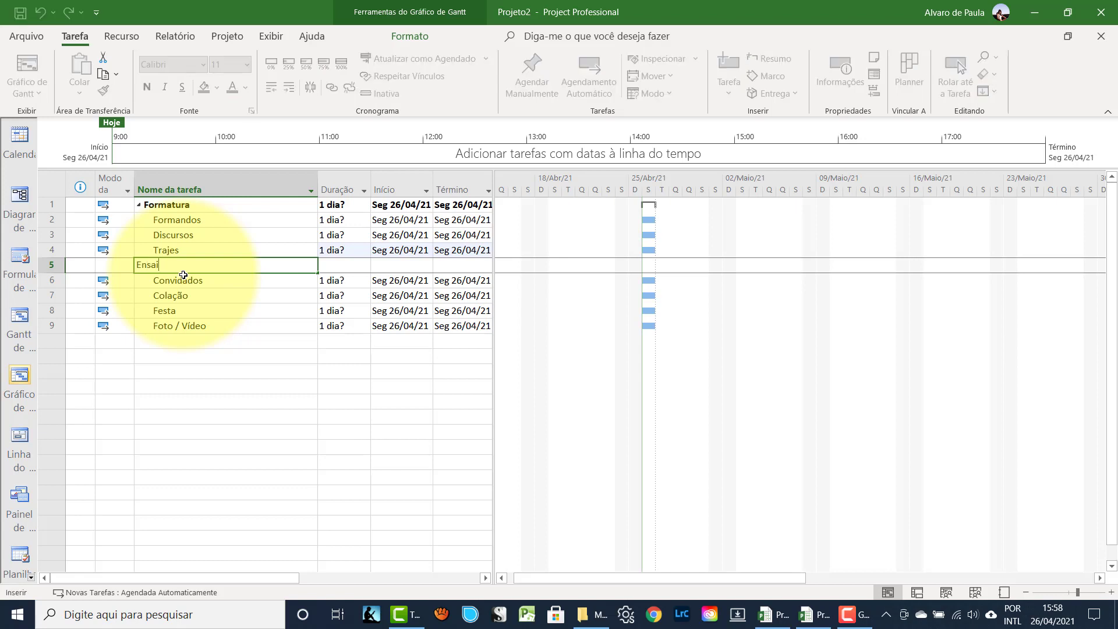
text(o)
key(Return)
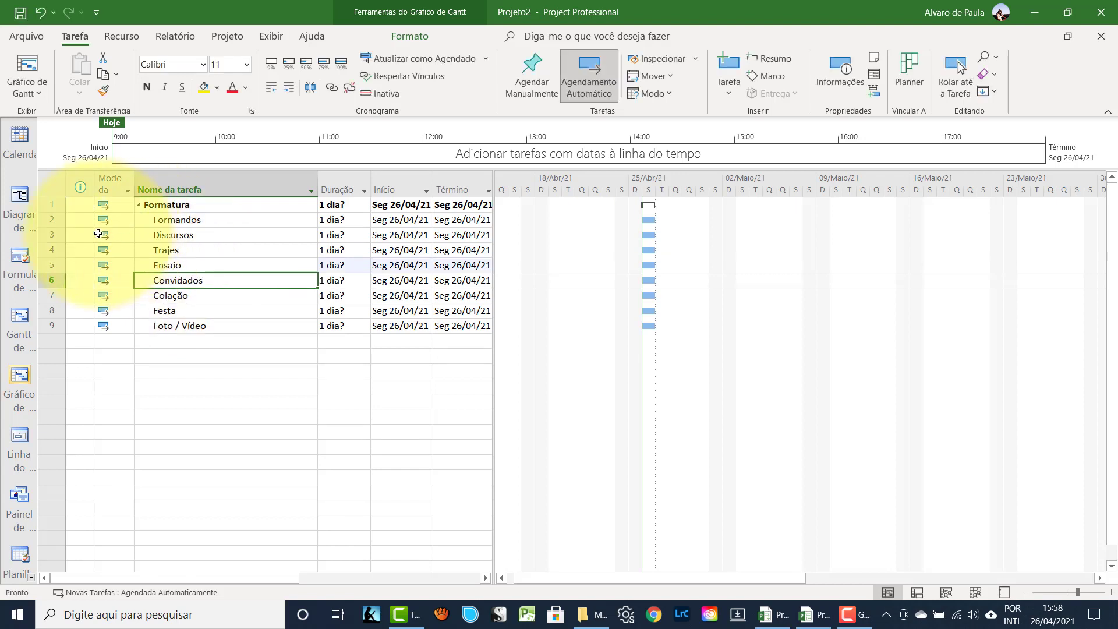
- Indent Discursos, Trajes and Ensaio under Formandos, then collapse and re-expand Formandos to check
drag(52, 235, 53, 262)
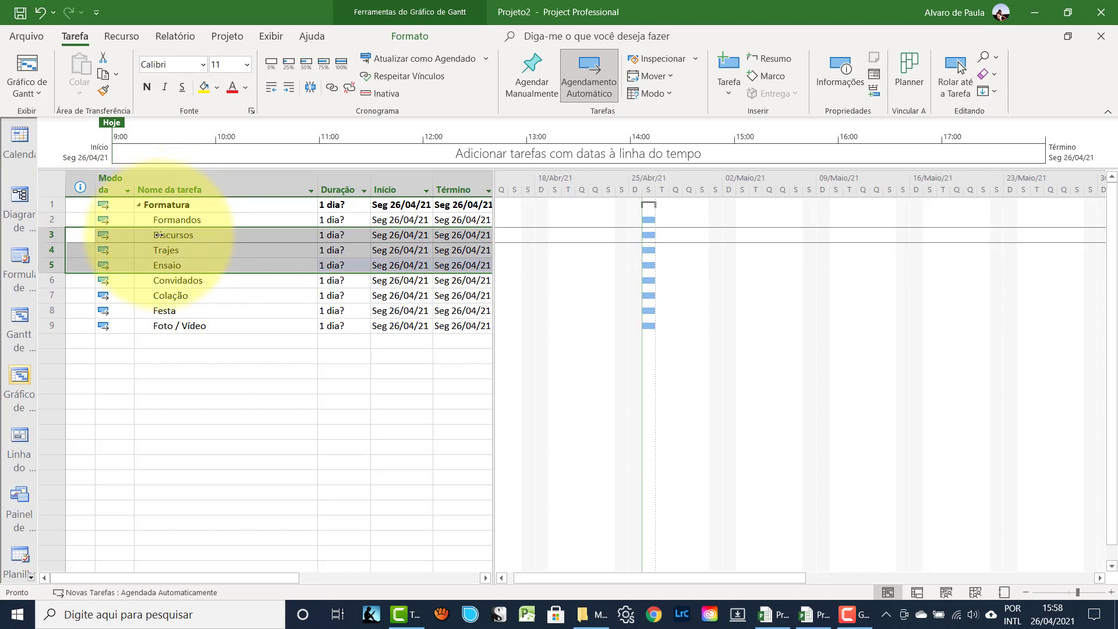
click(285, 86)
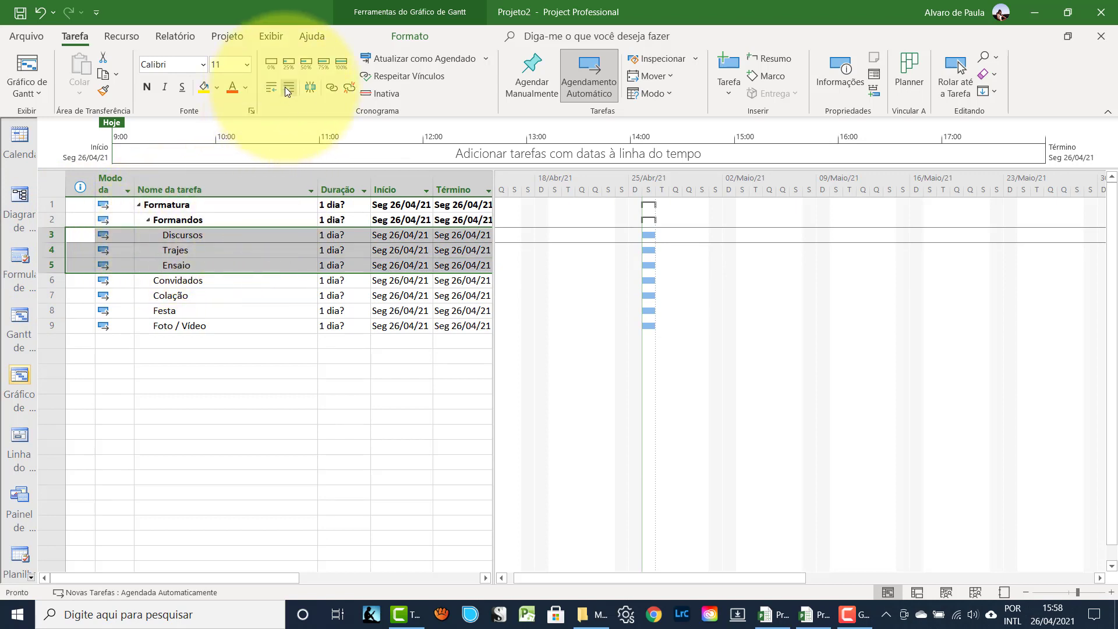
click(148, 220)
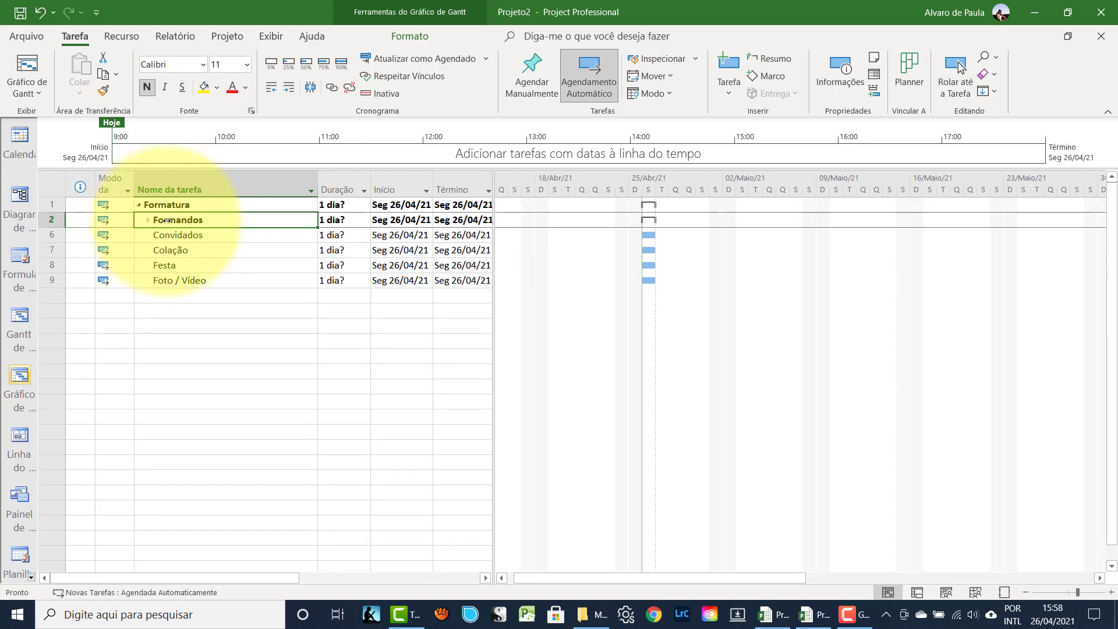
click(148, 220)
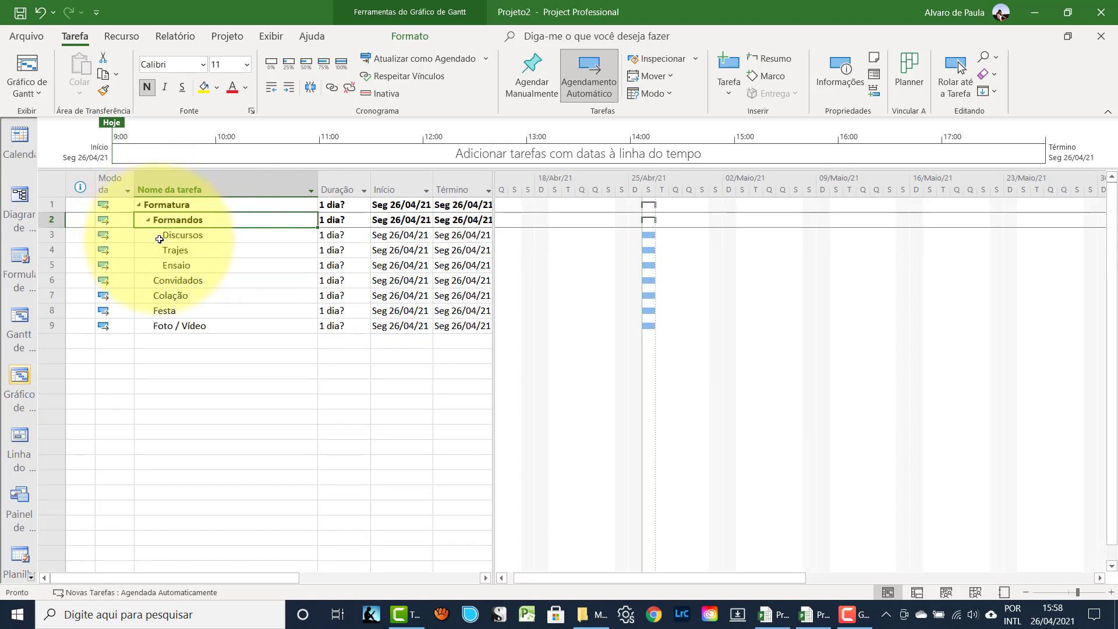
key(Down)
key(Down)
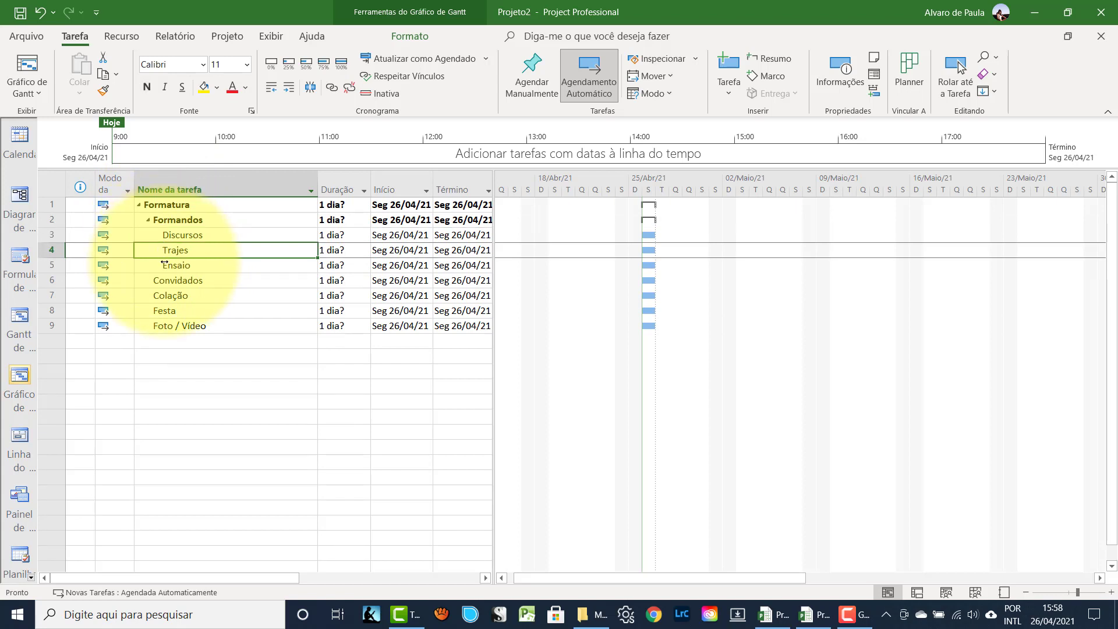
key(Down)
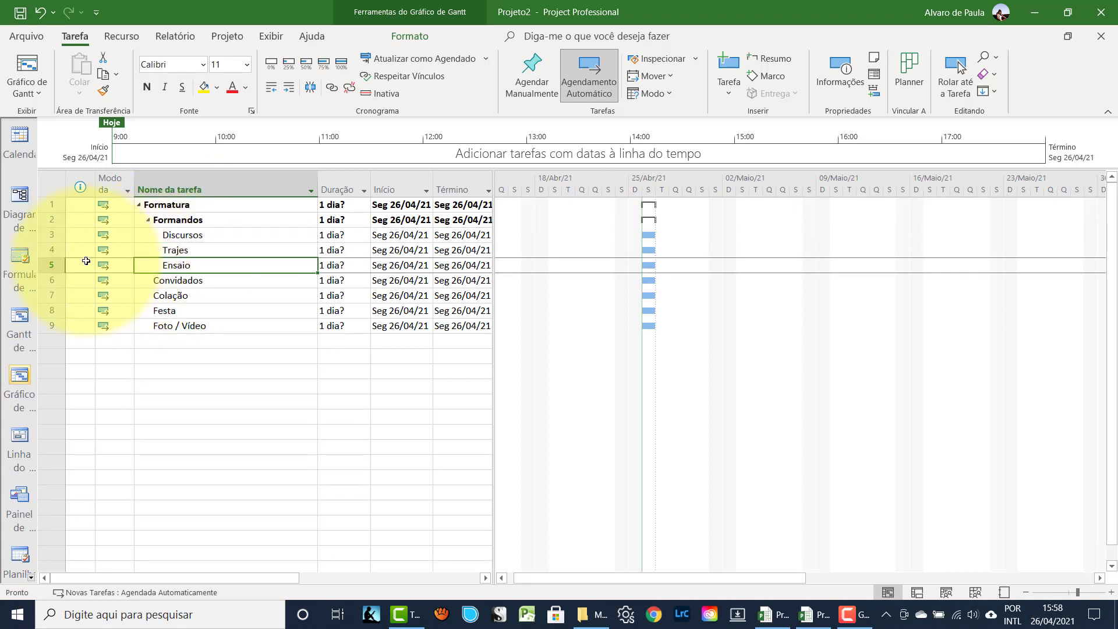
click(160, 281)
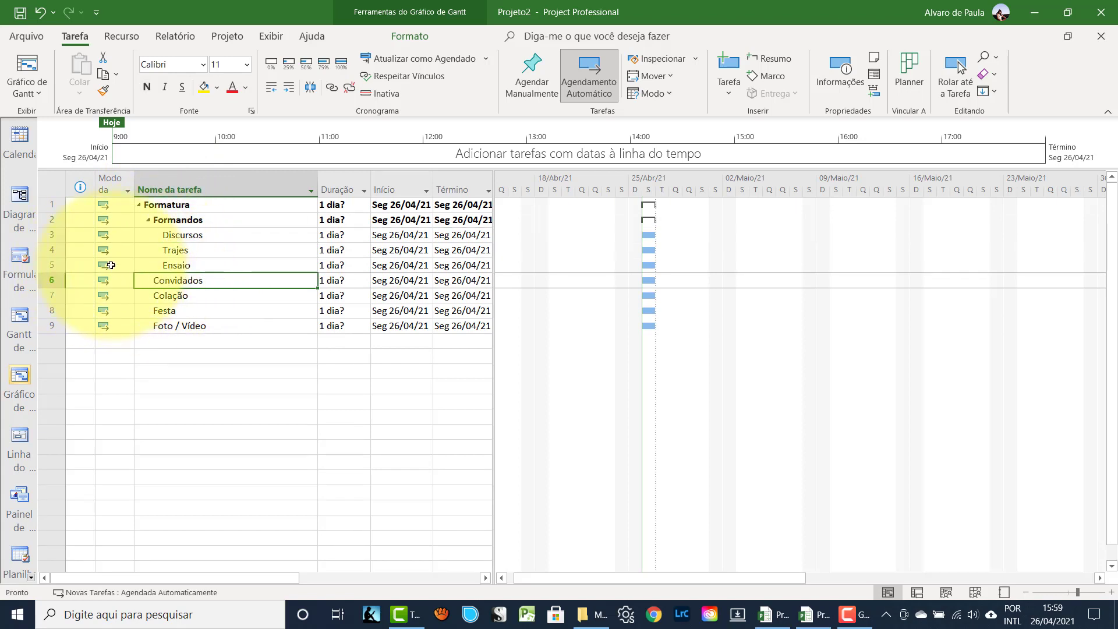
- Insert the tasks Lista and Convites above Colação
click(52, 295)
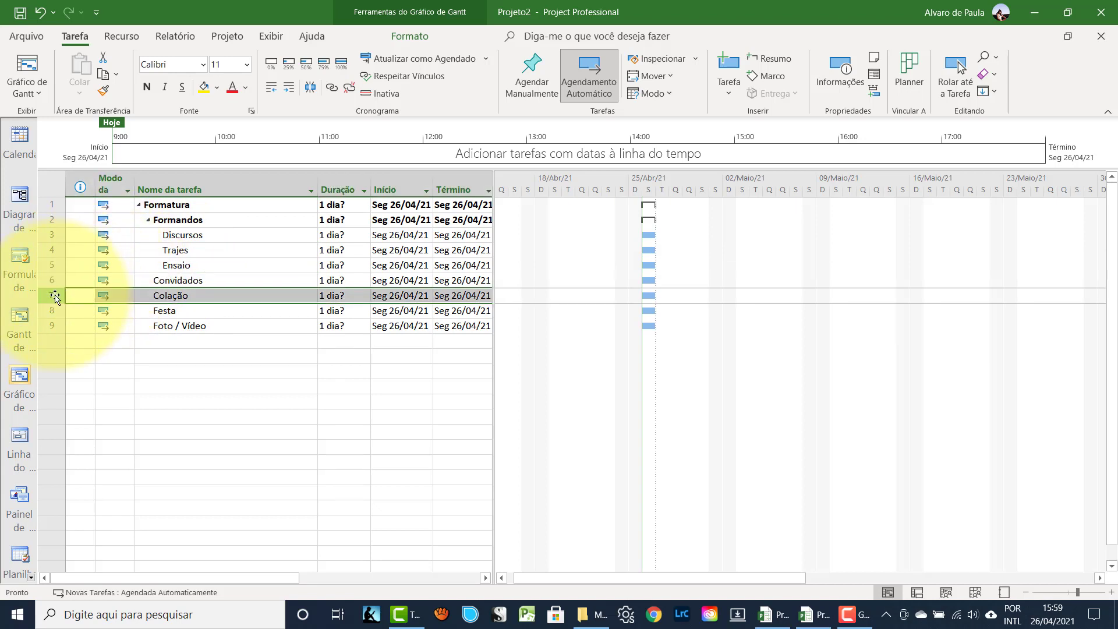
key(Insert)
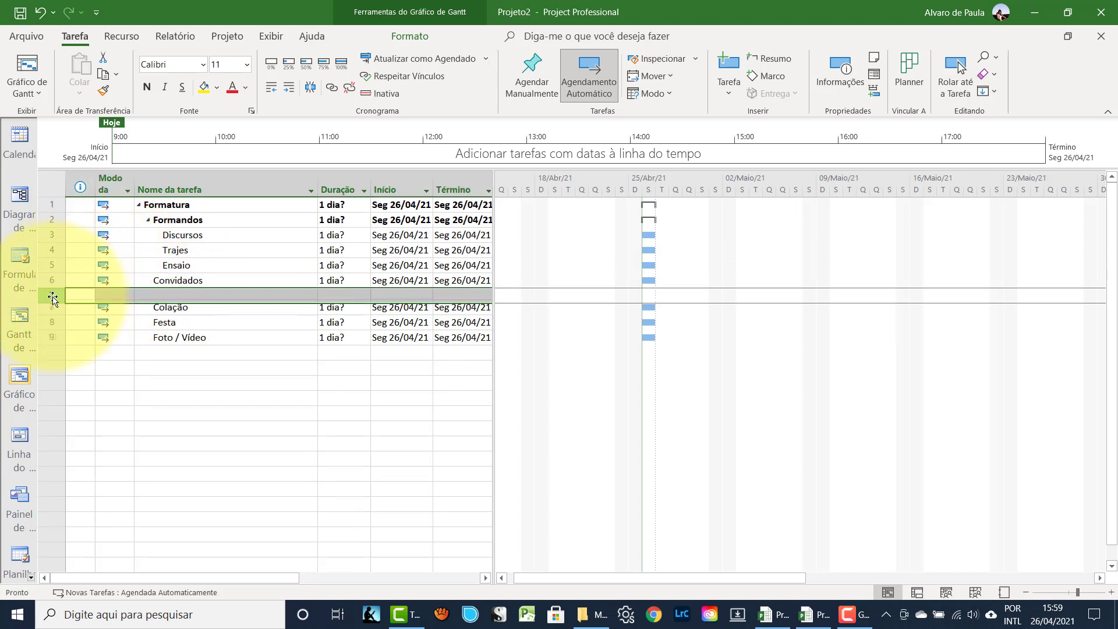
click(172, 297)
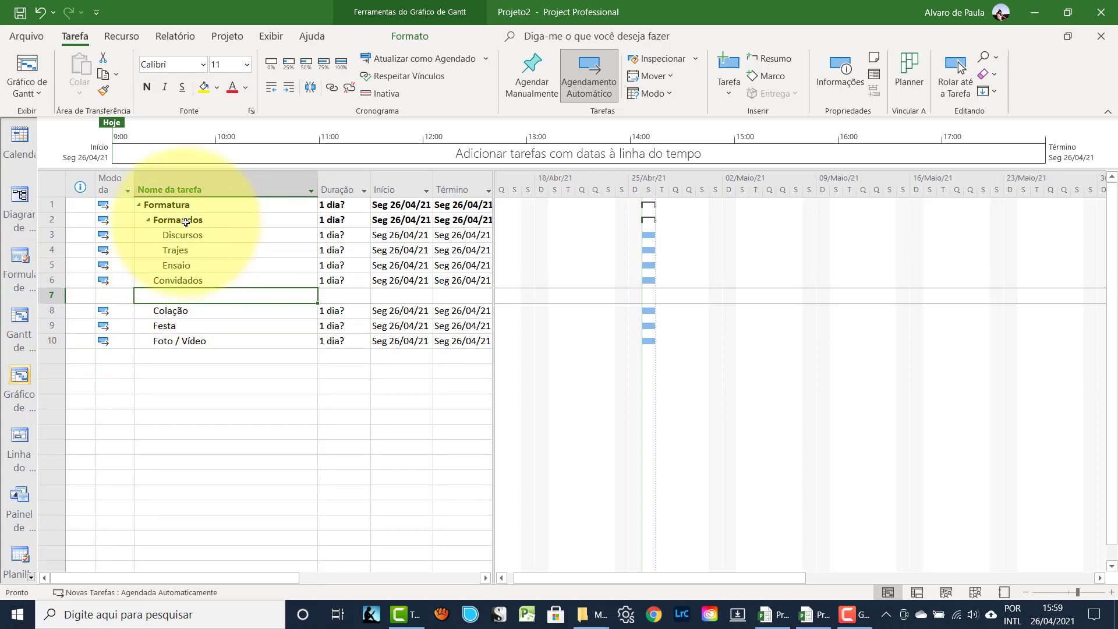
text(Lista)
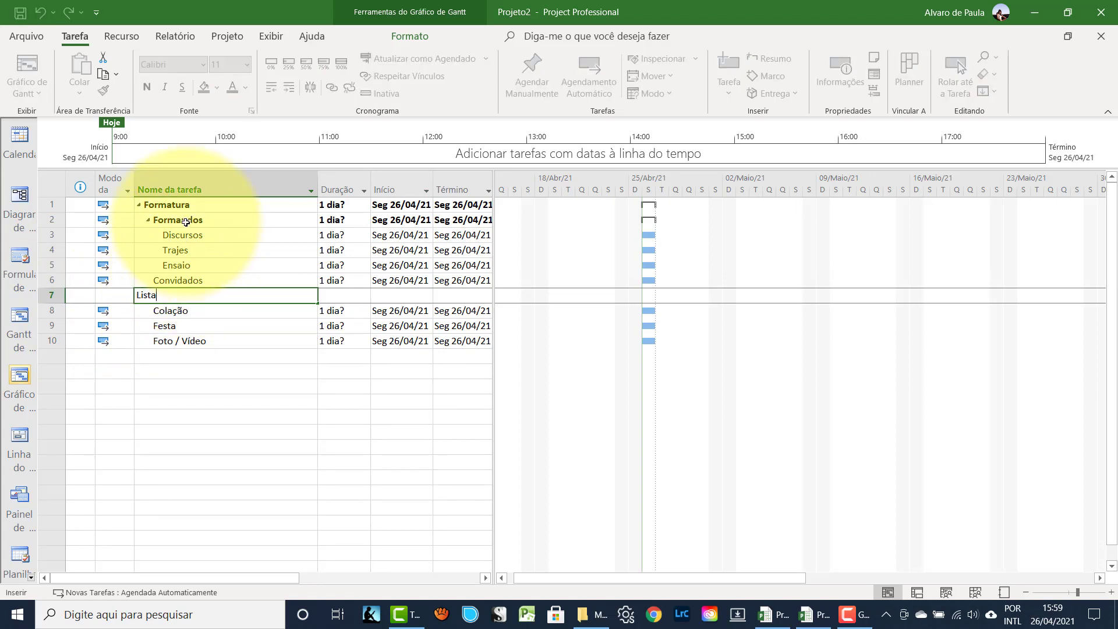
key(Return)
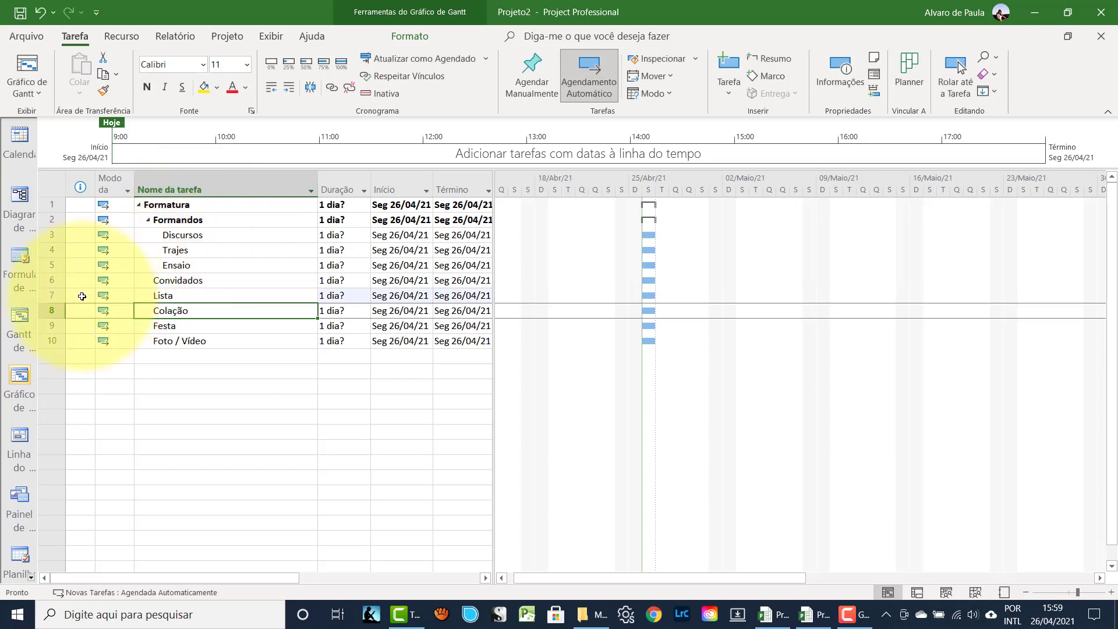
click(50, 312)
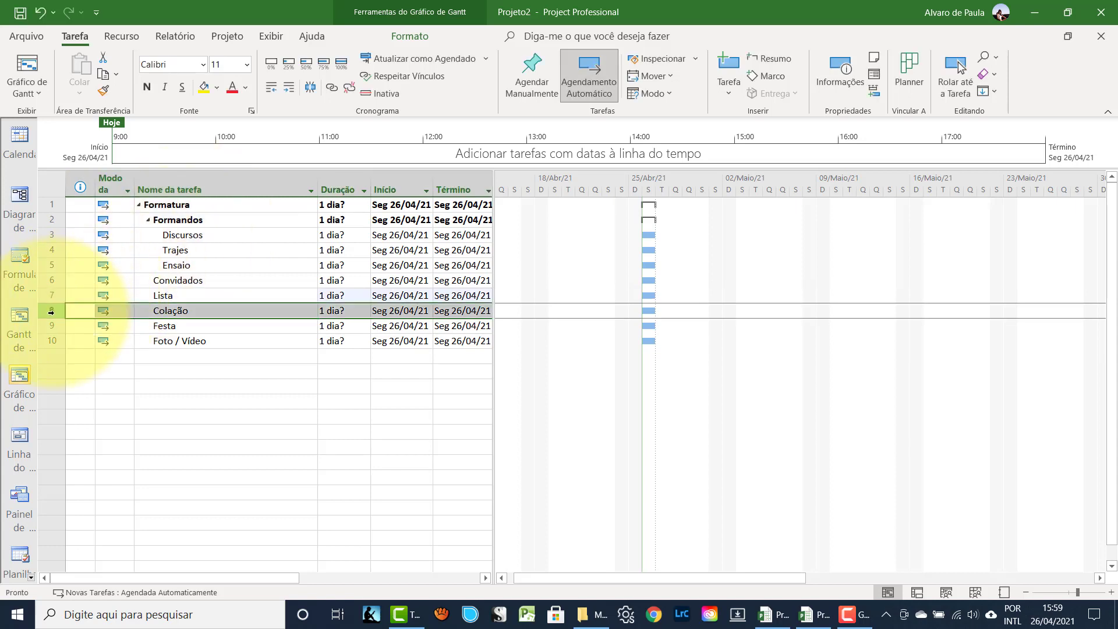
key(Insert)
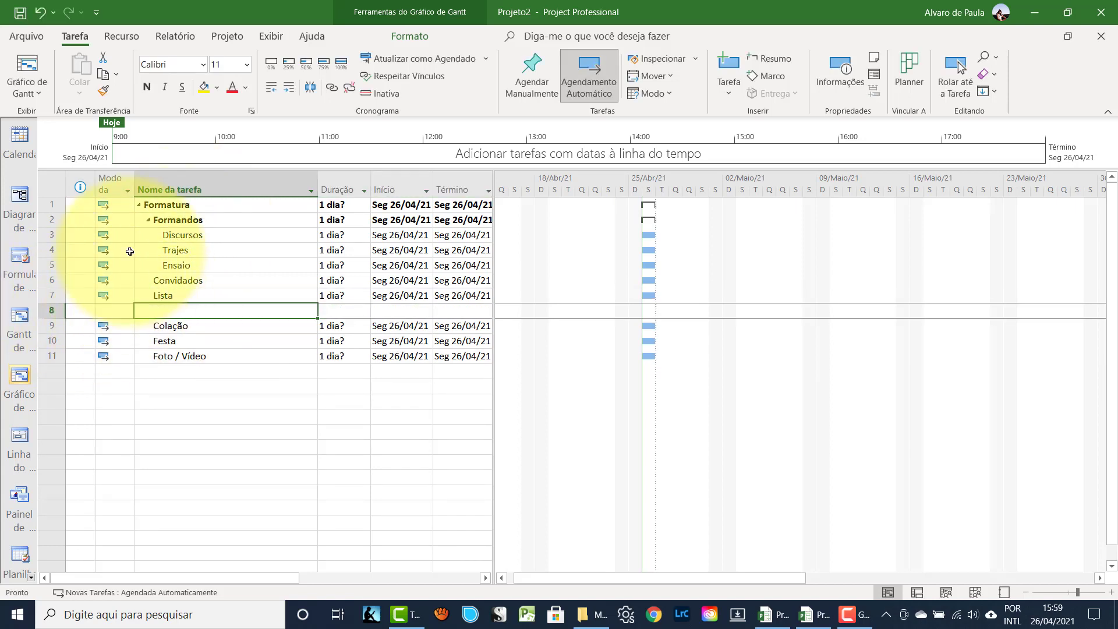
text(Con)
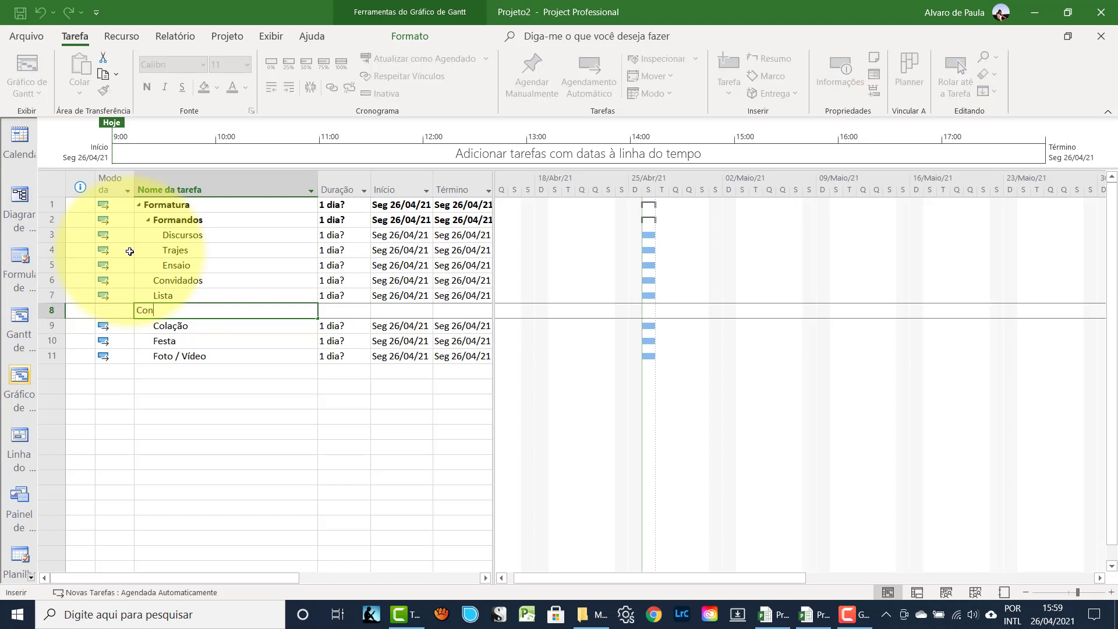
text(vites)
key(Return)
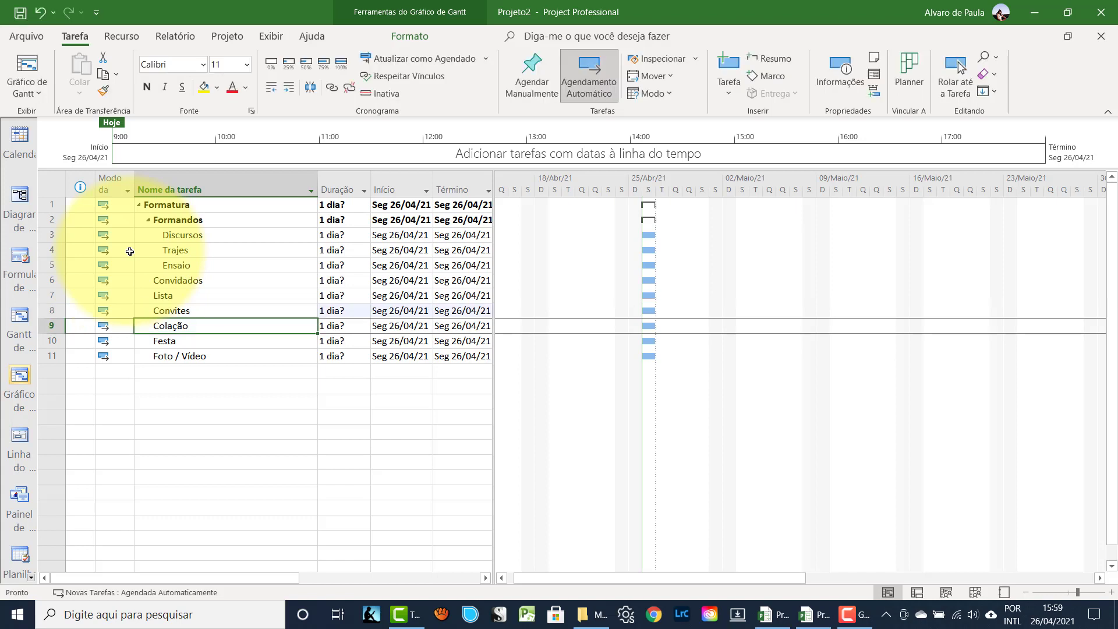
- Indent Lista and Convites under Convidados
click(49, 296)
drag(49, 296, 51, 311)
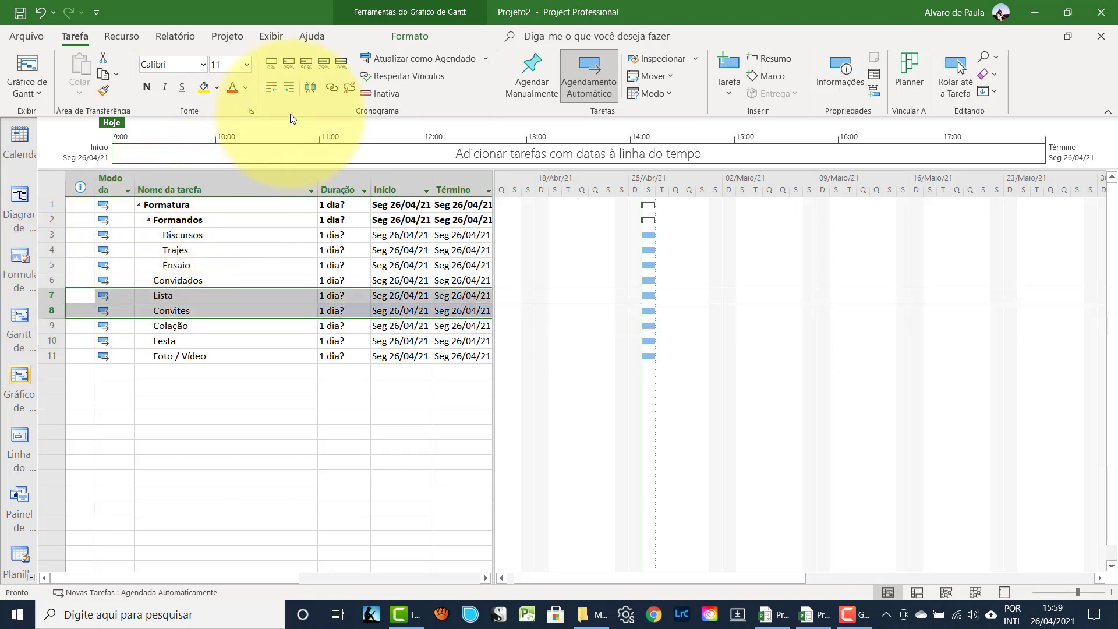
click(289, 86)
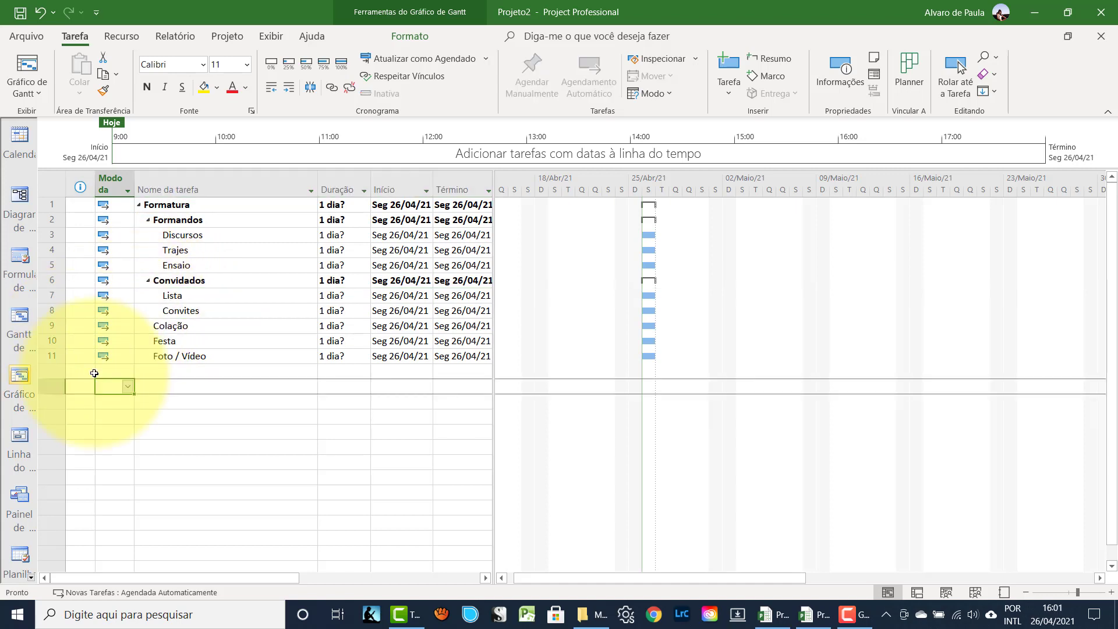
- Insert the tasks Local and Decoração above Festa
click(54, 341)
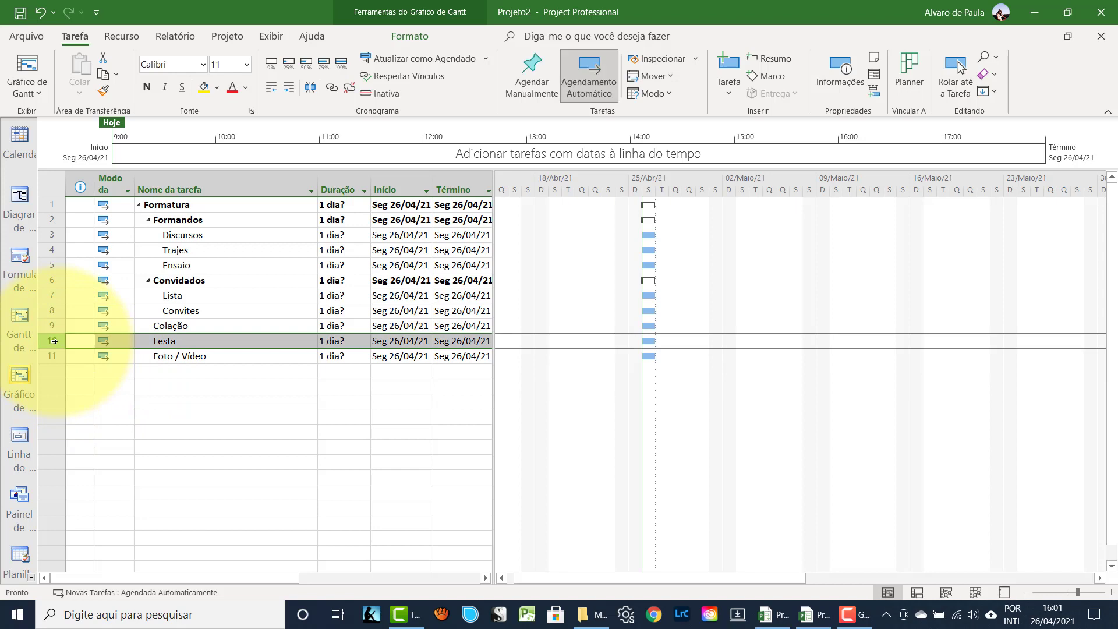
key(Insert)
key(Insert)
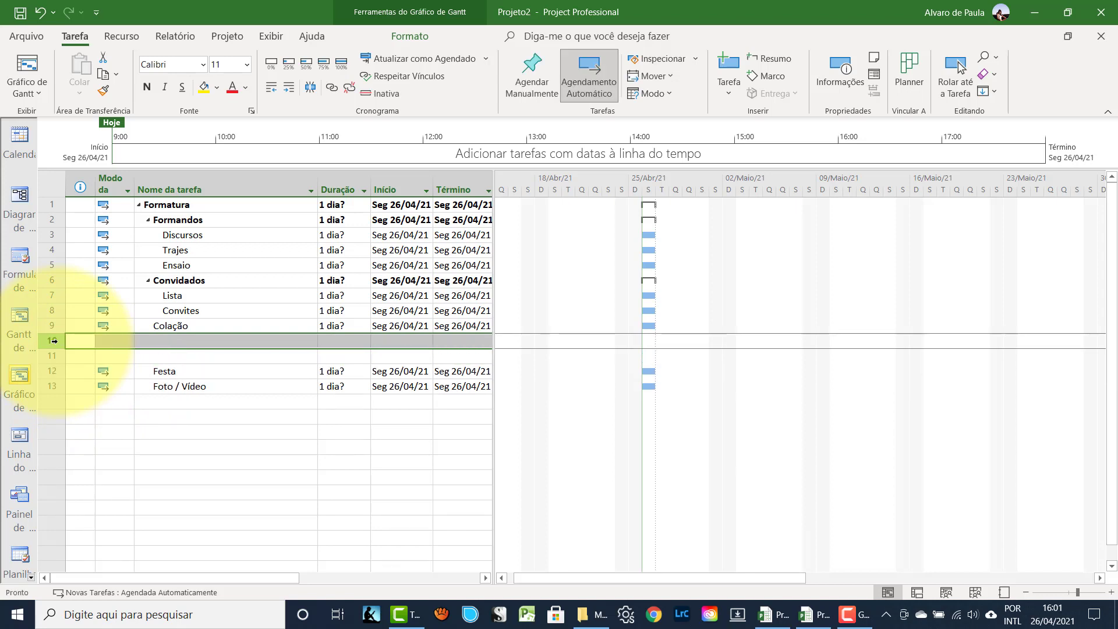
click(180, 341)
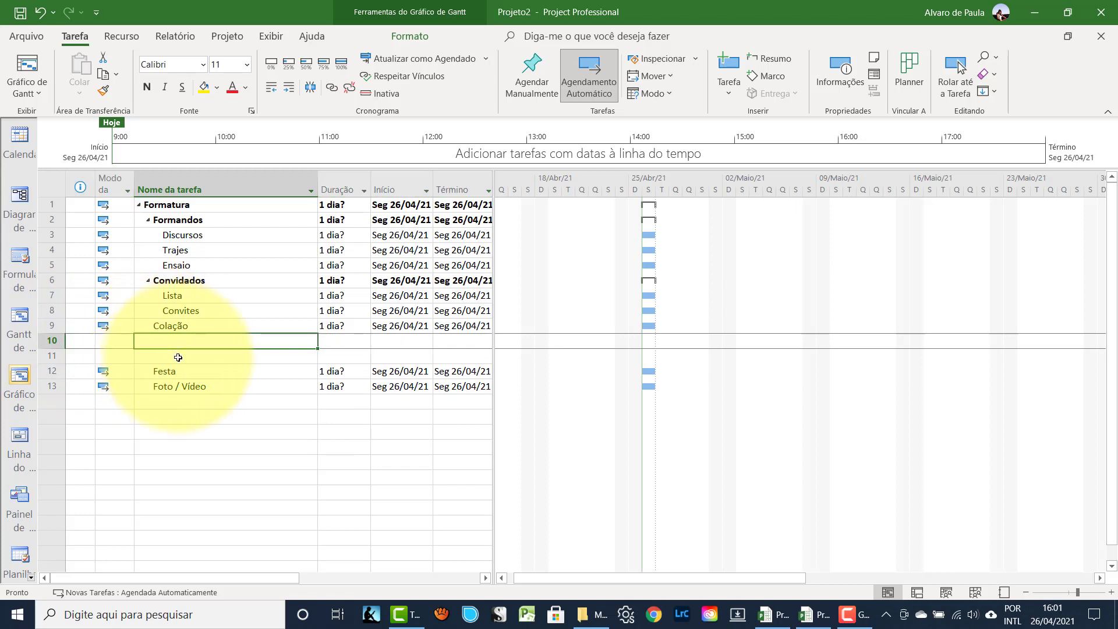
text(Local)
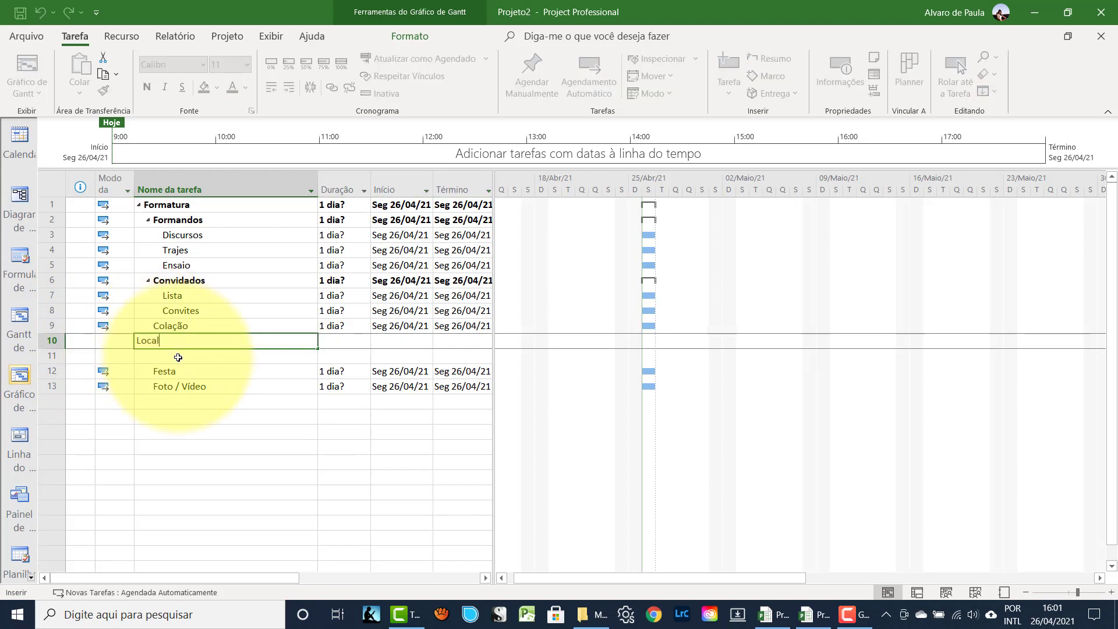
key(Return)
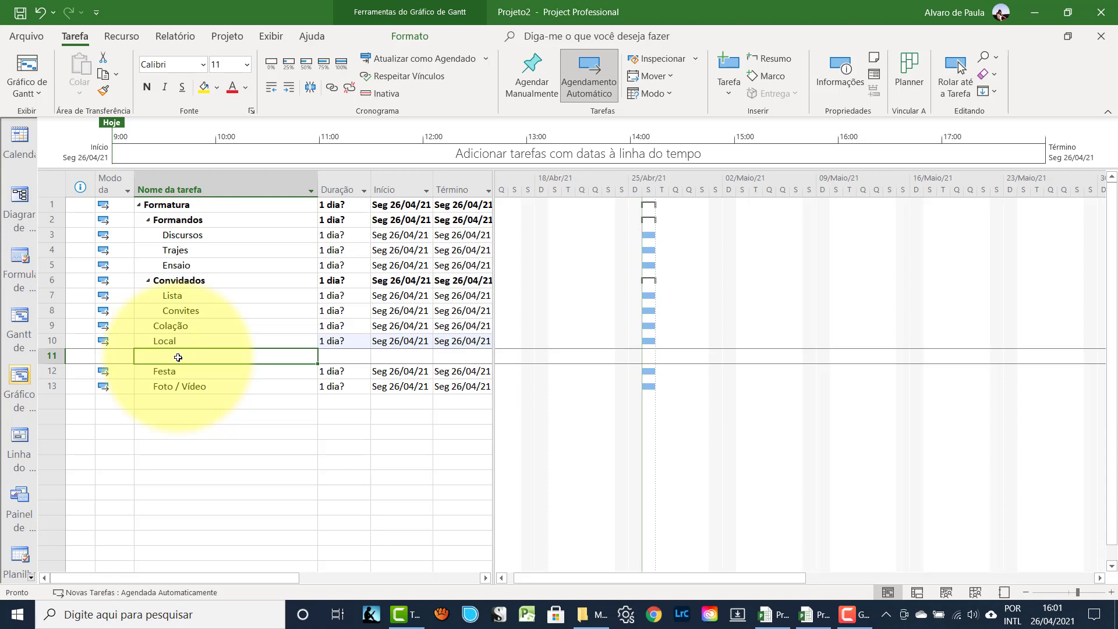
text(Decor)
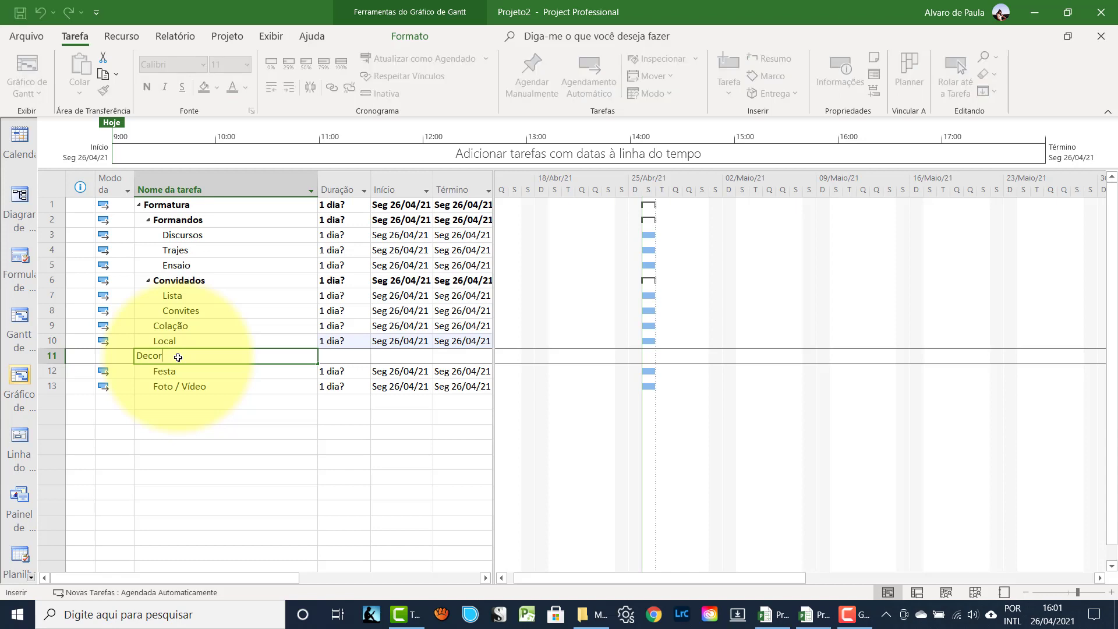
text(ação)
key(Return)
- Insert Sonorização and Iluminação above Festa, after Decoração
click(49, 371)
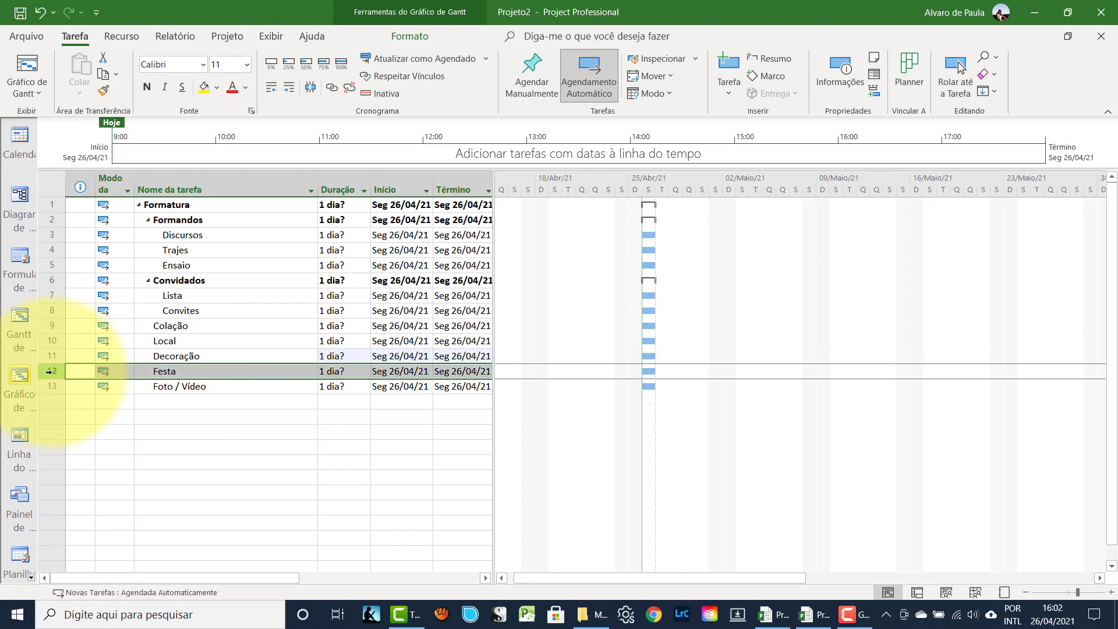
key(Insert)
click(159, 370)
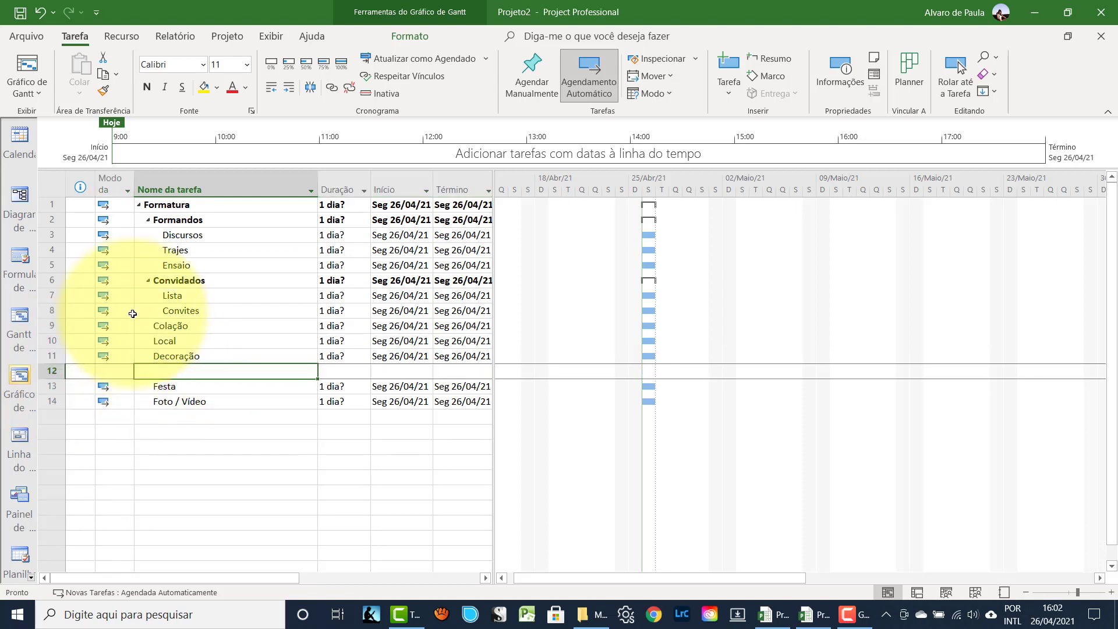
text(Sonorização)
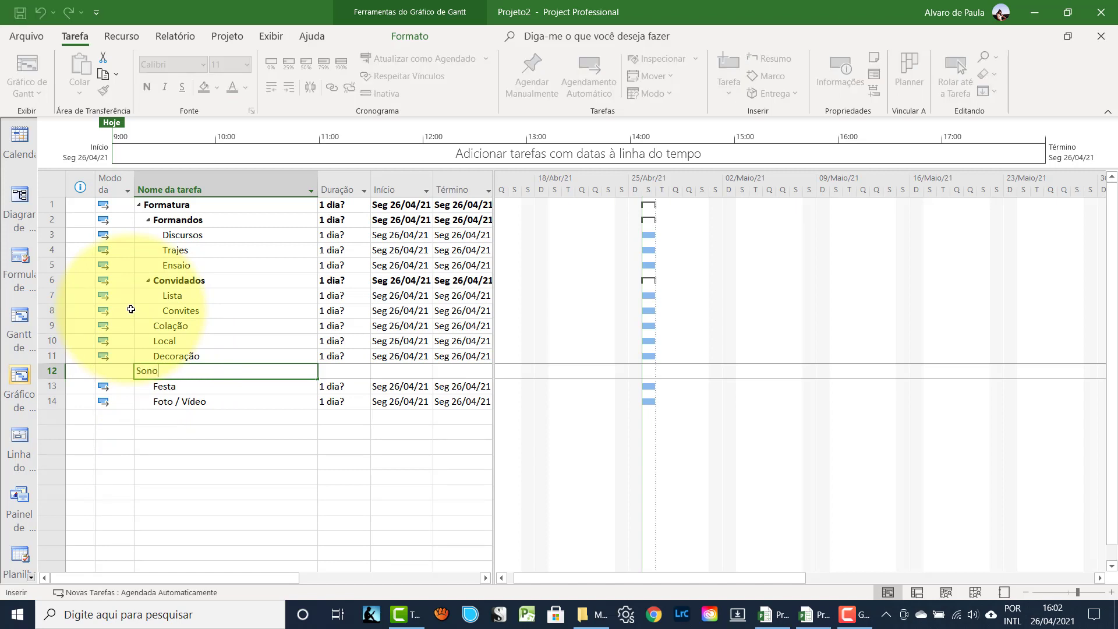
click(61, 389)
key(Insert)
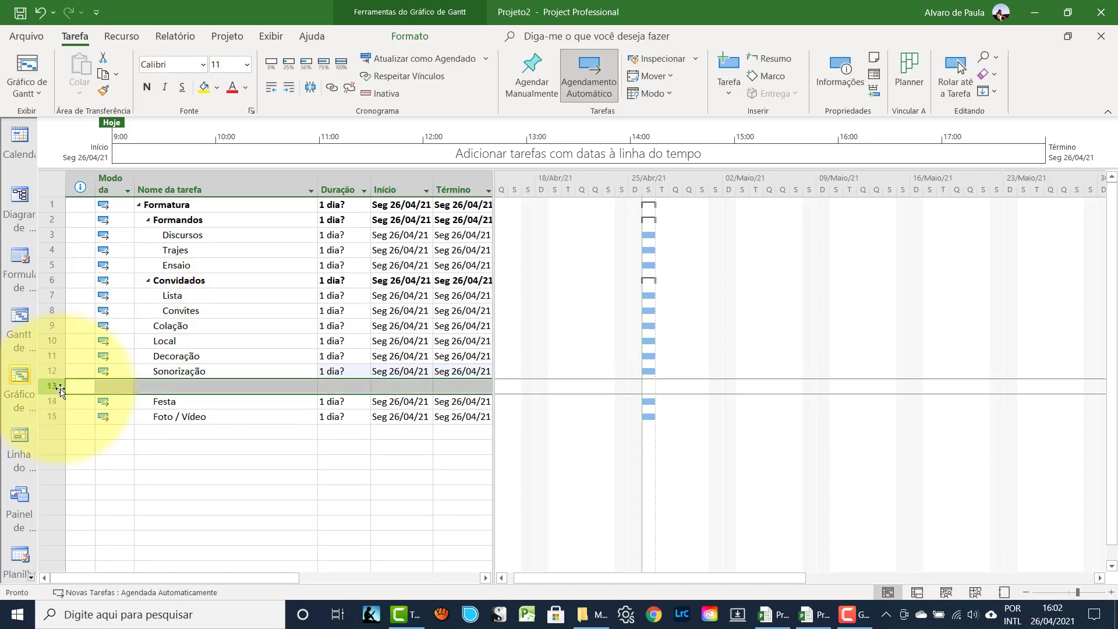
click(203, 387)
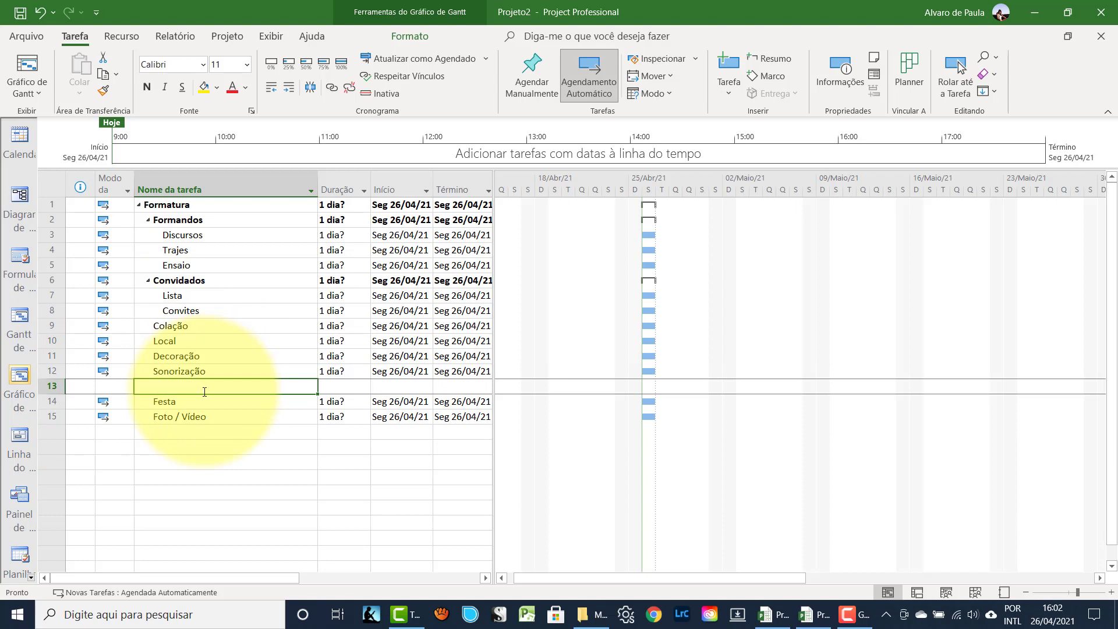
text(Ilu)
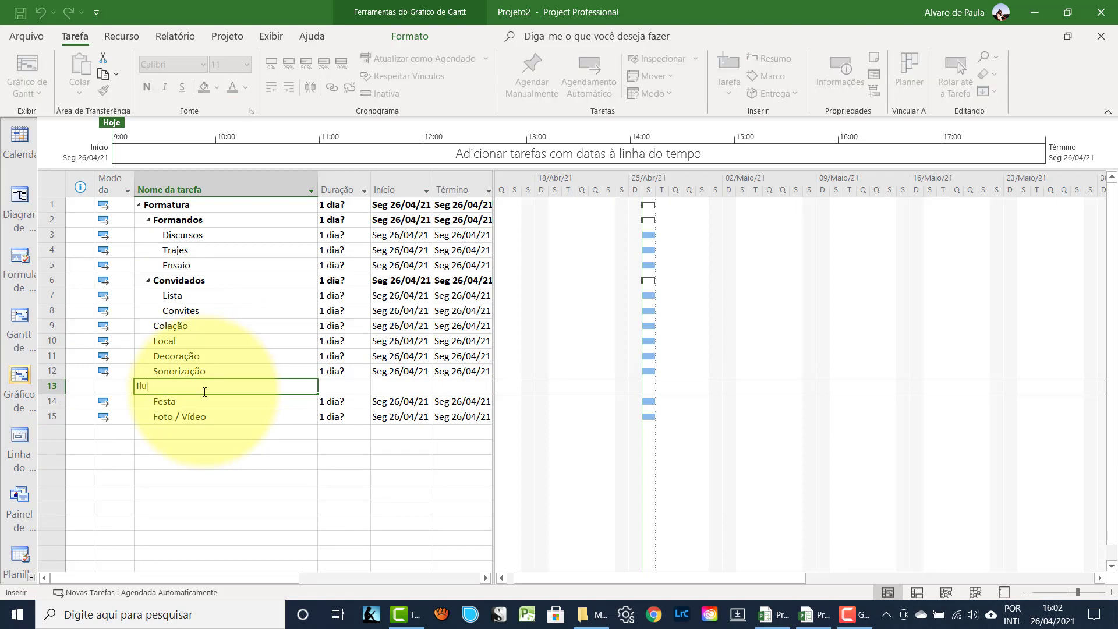
text(minação)
click(86, 406)
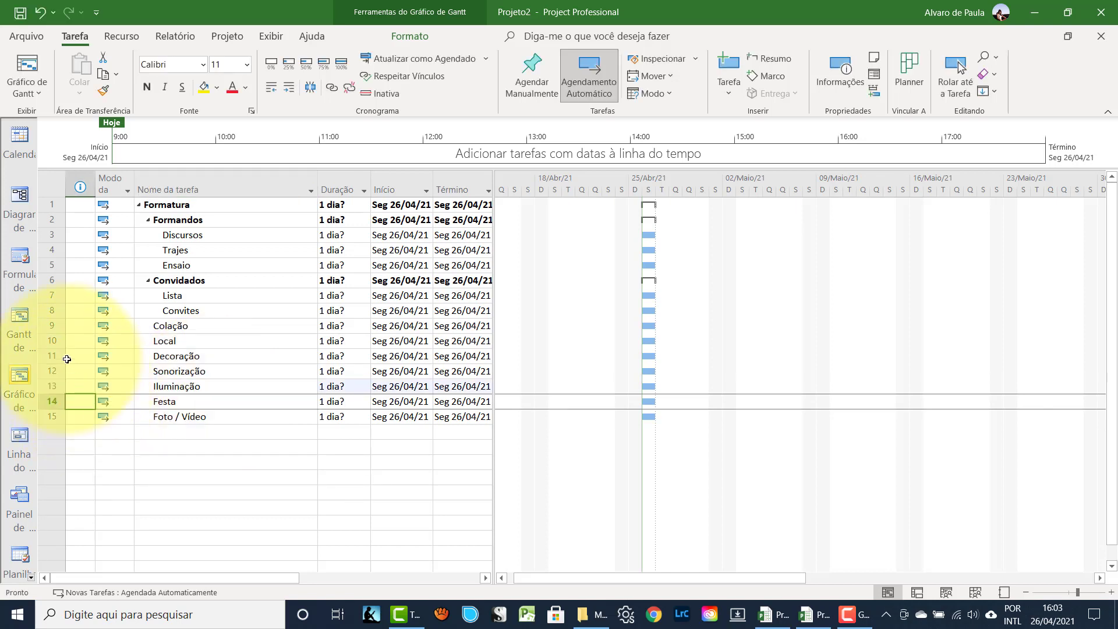
- Indent Local through Iluminação under Colação
drag(52, 341, 57, 386)
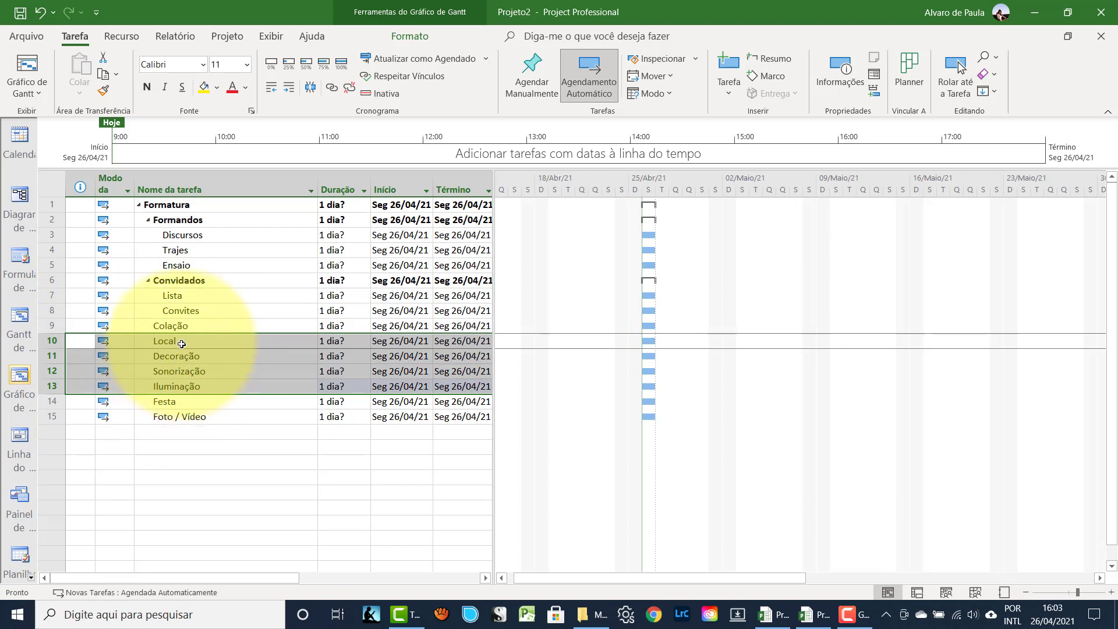
click(287, 90)
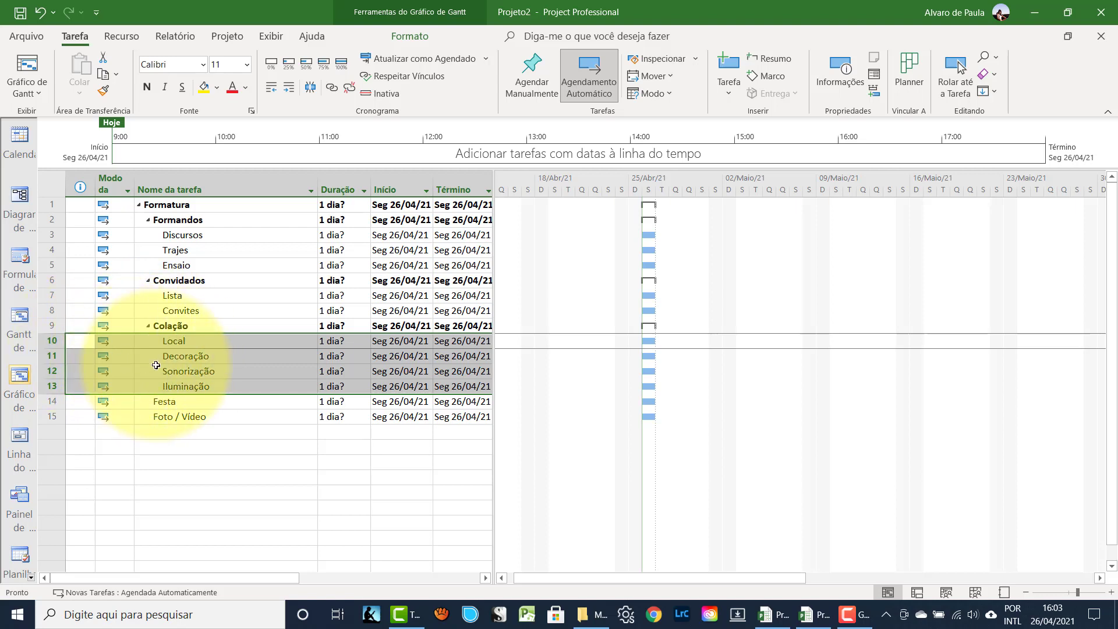
click(227, 405)
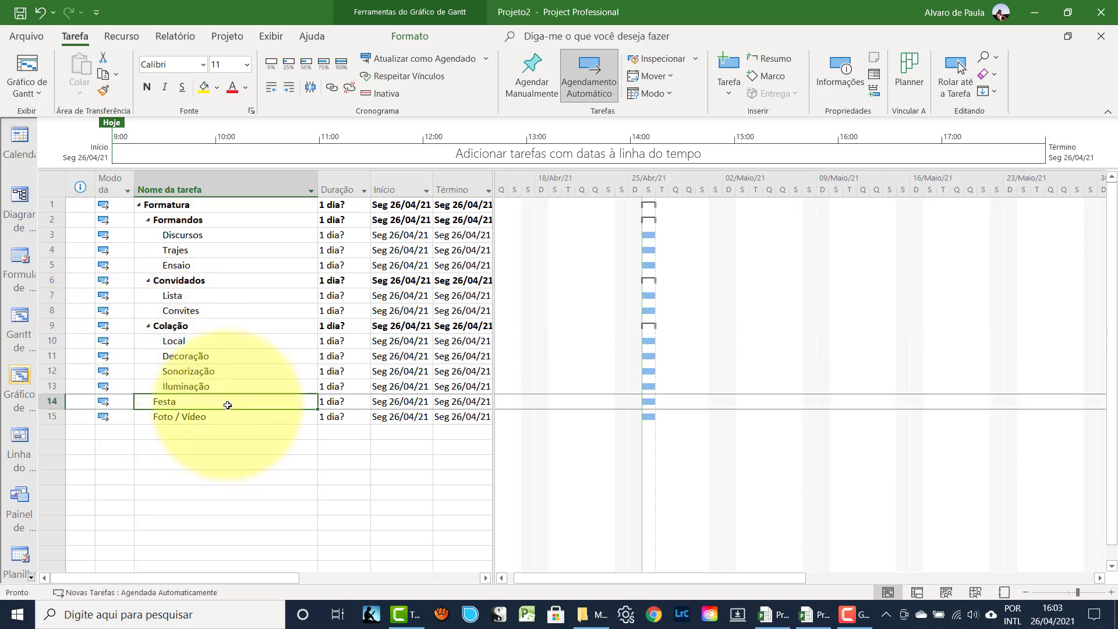
- Add Local, Decoração, Sonorização, Iluminação and Buffet as tasks after Festa
click(47, 417)
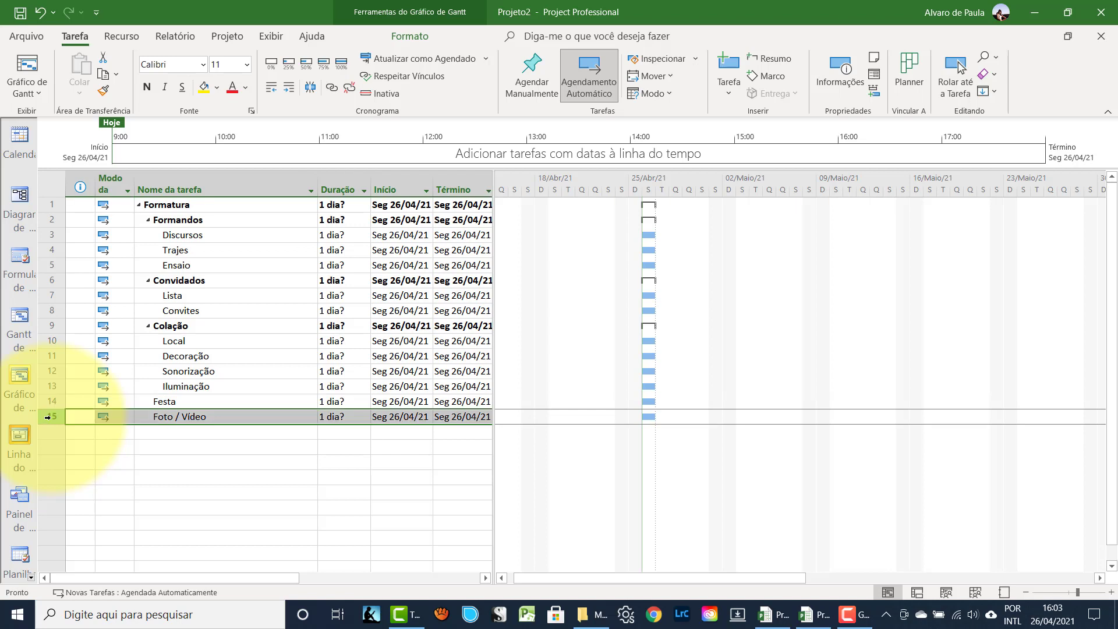
key(Insert)
key(Insert)
key(Insert)
key(Insert)
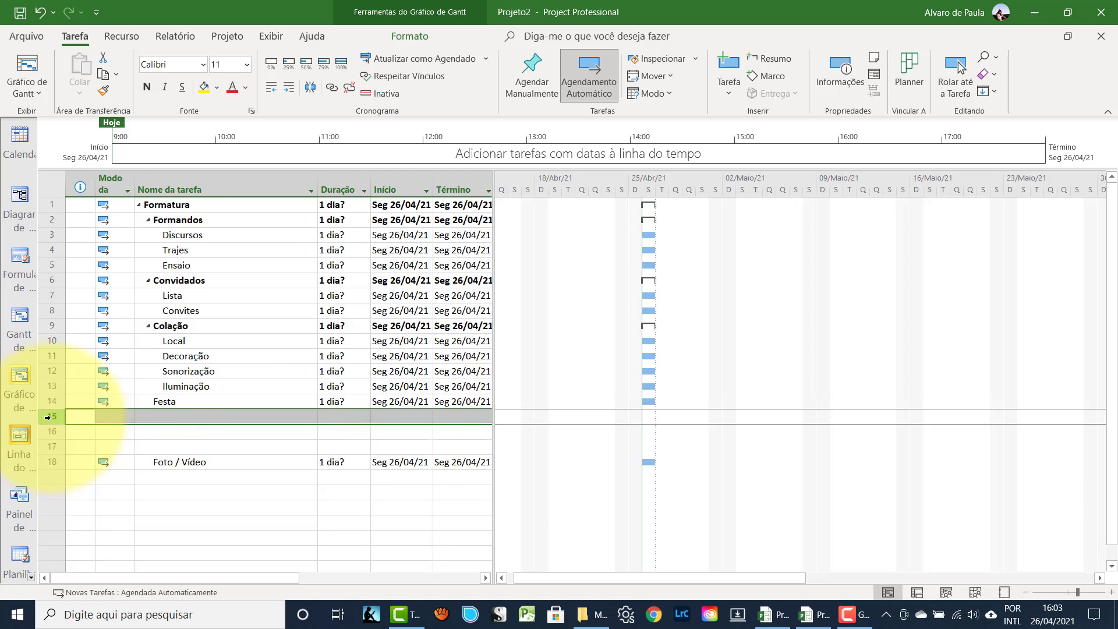
key(Insert)
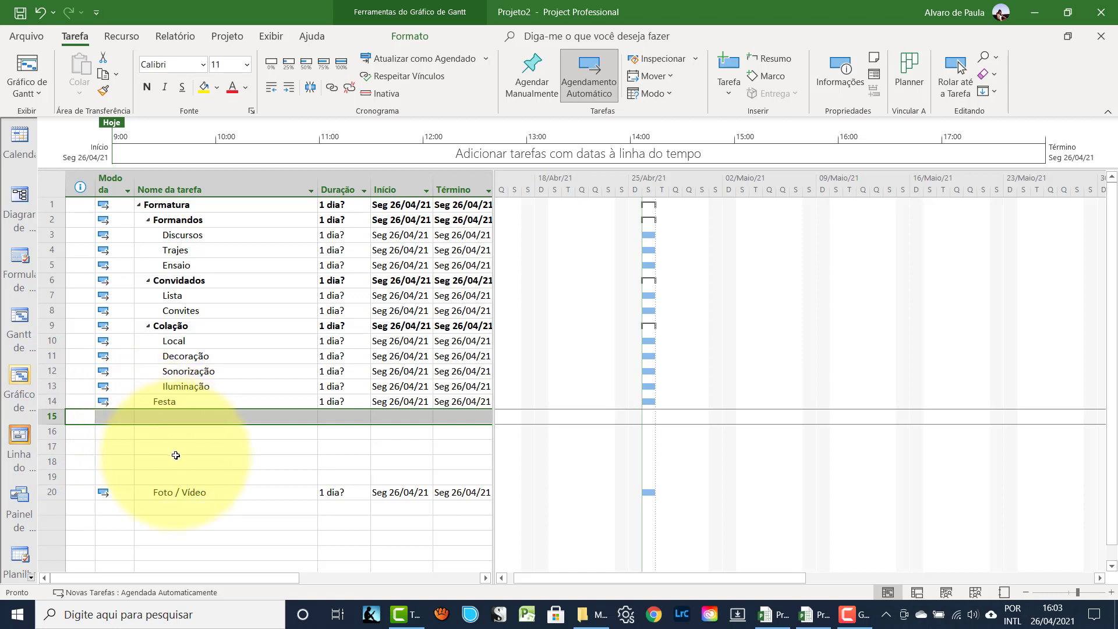
click(161, 417)
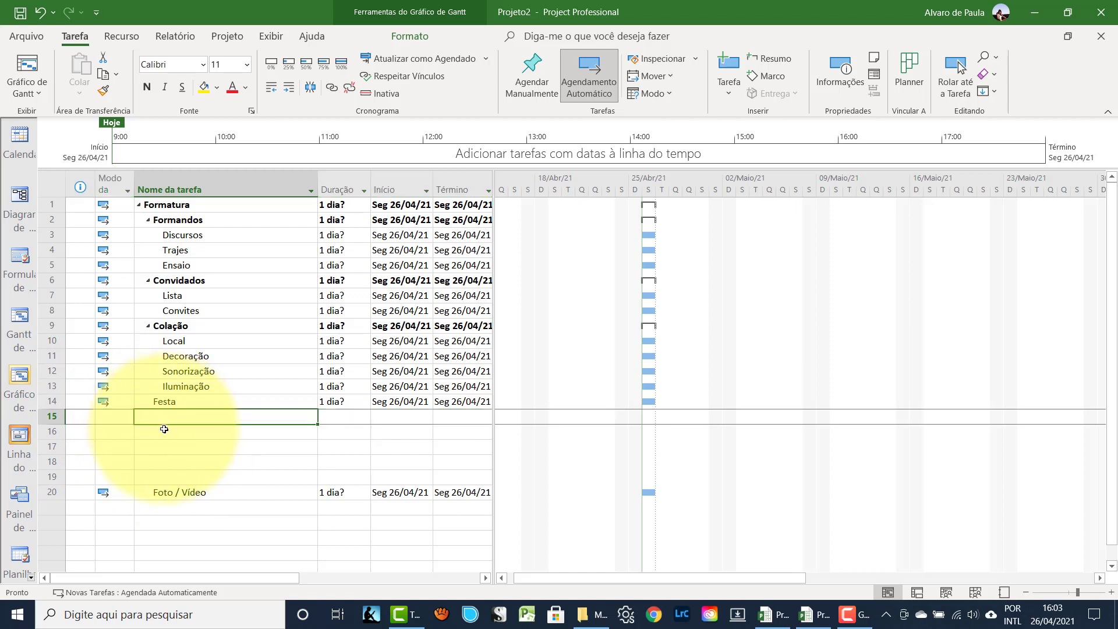
text(Local)
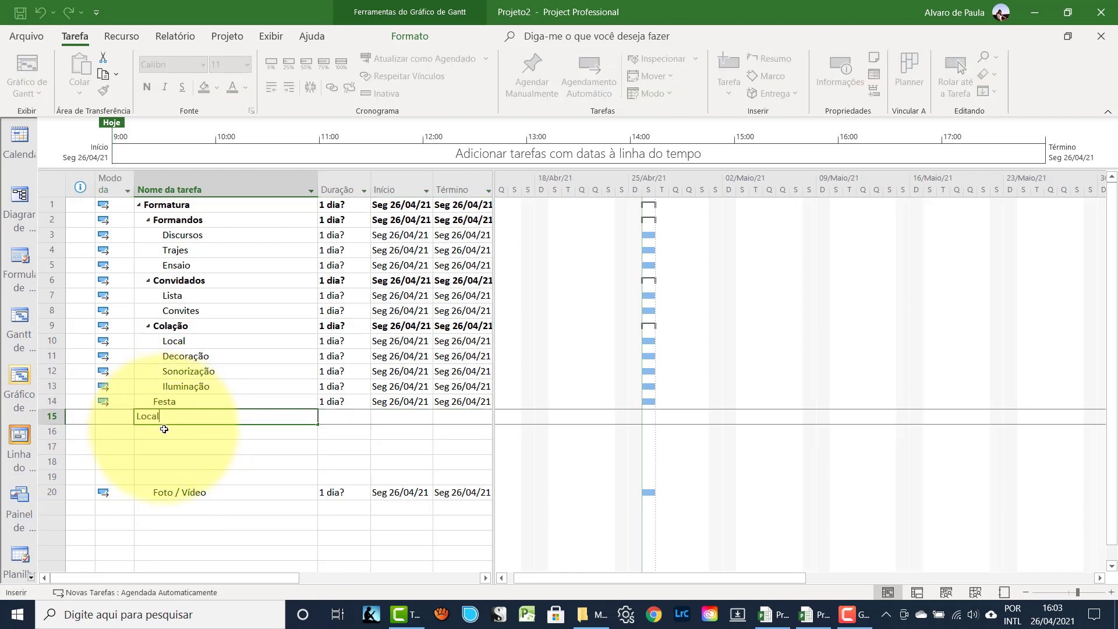
key(Return)
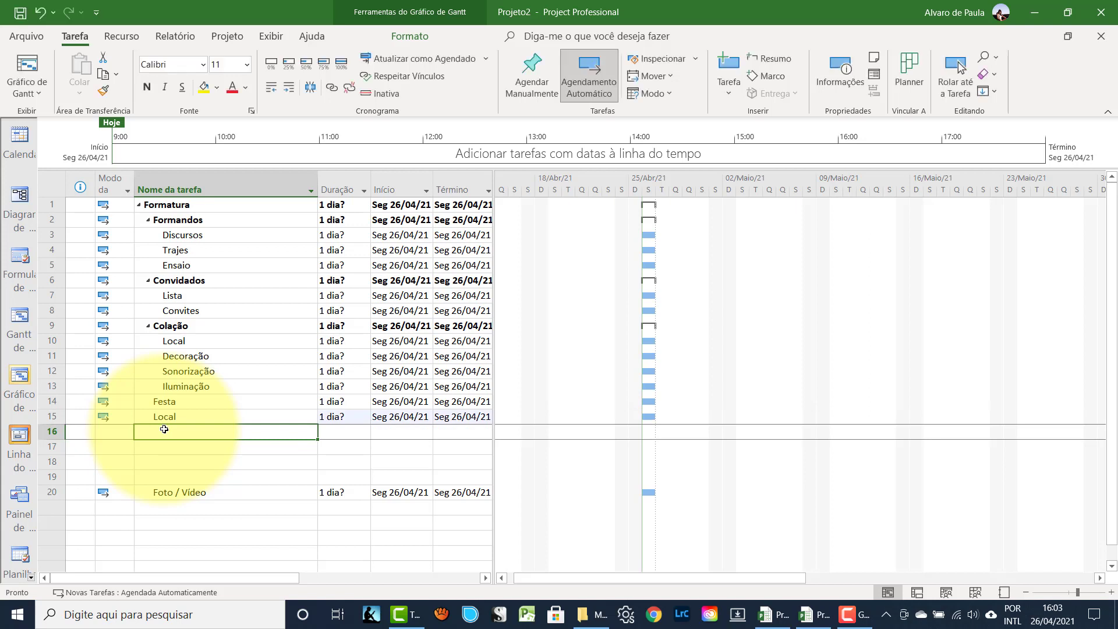
text(Decor)
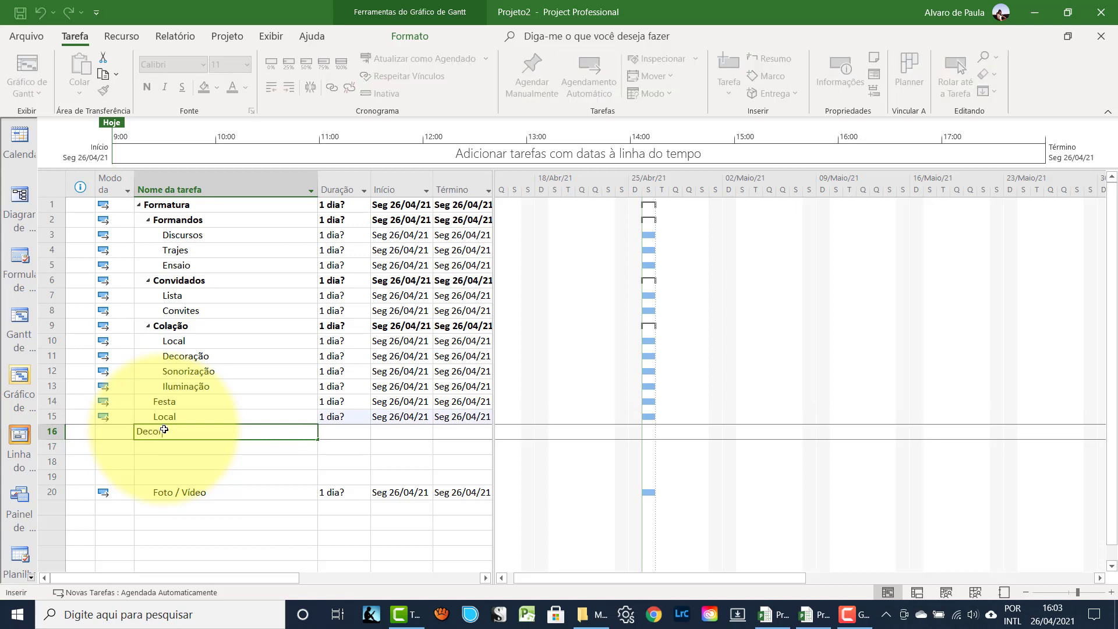
text(ação)
key(Return)
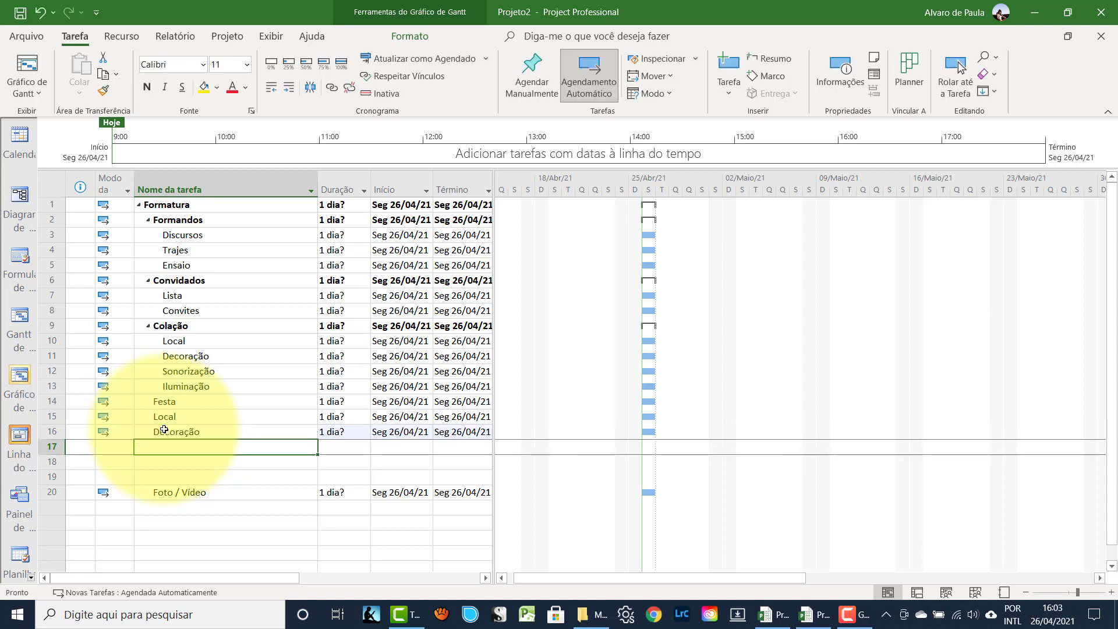
text(Sonori)
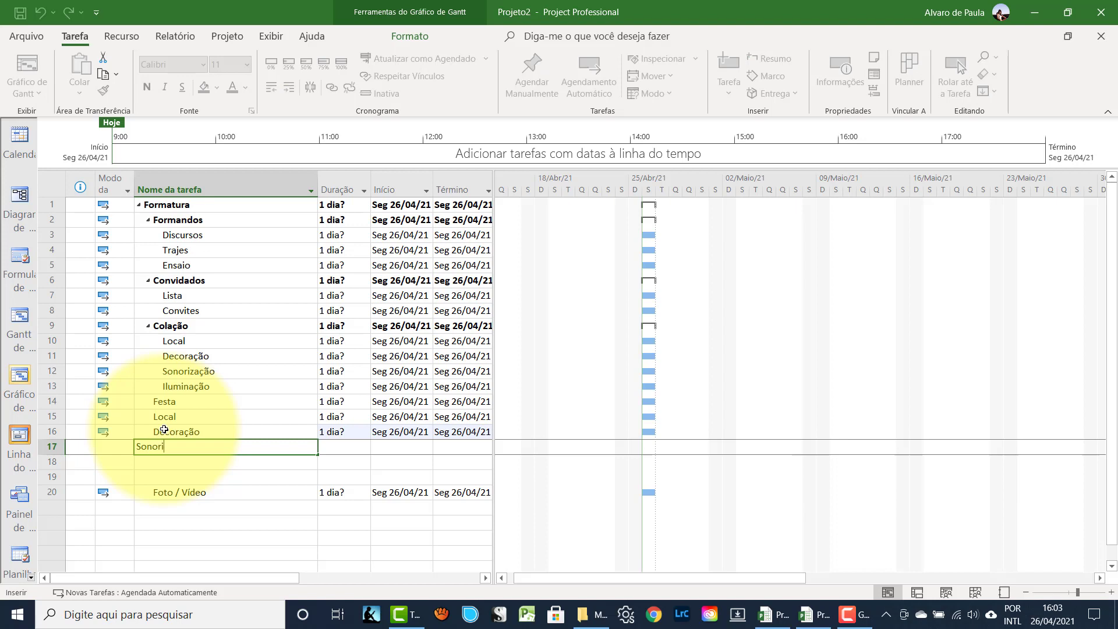
text(zação)
key(Return)
text(I)
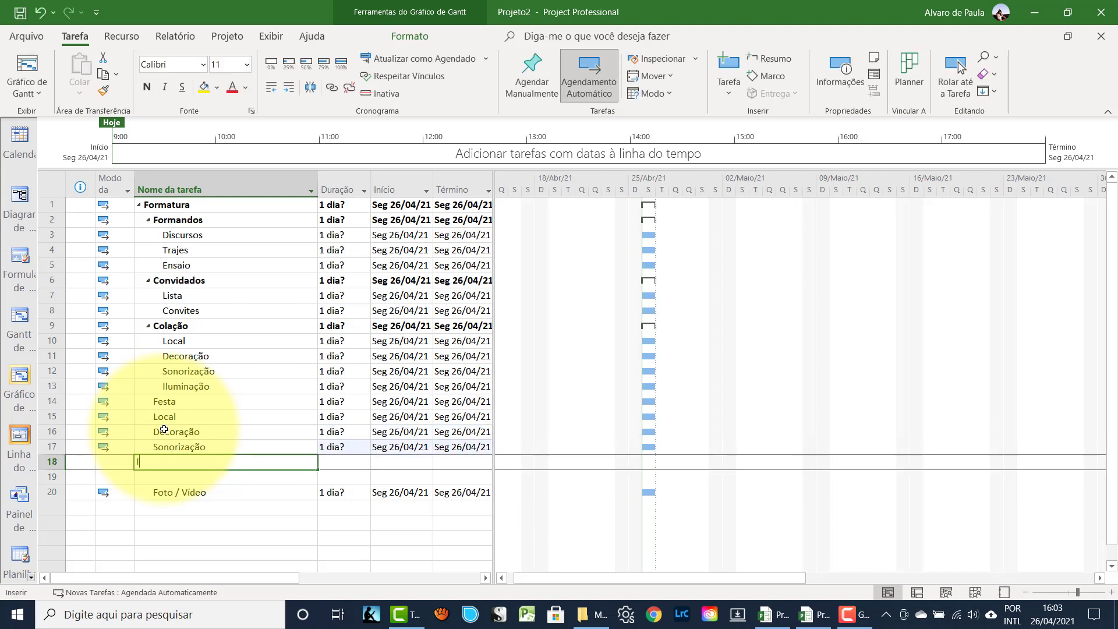
text(lumina)
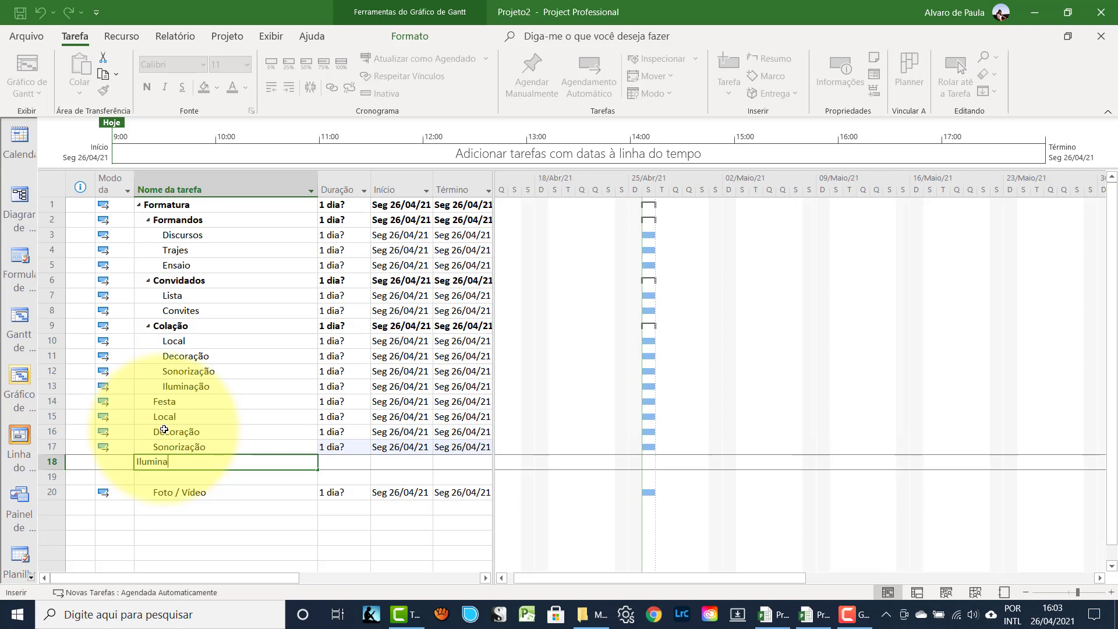
text(ção)
key(Return)
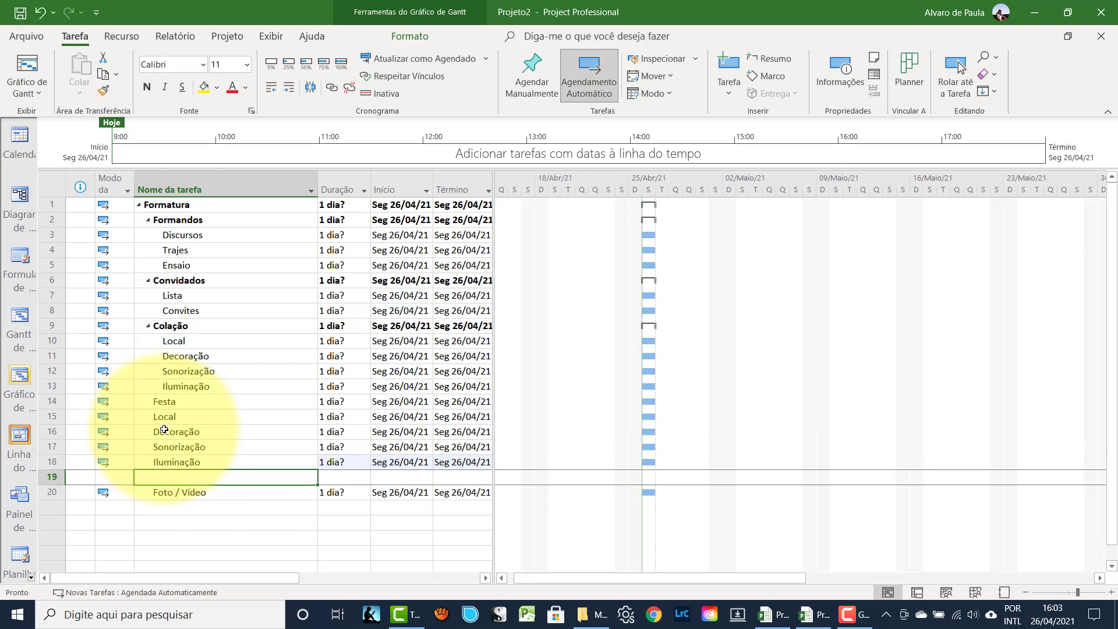
text(Buffet)
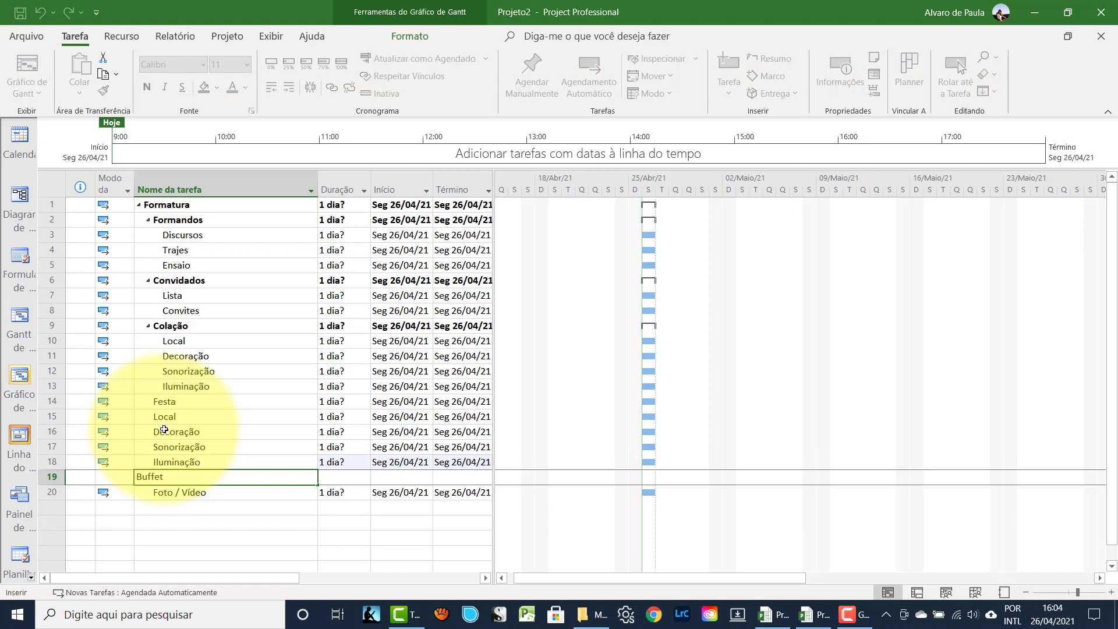
key(Return)
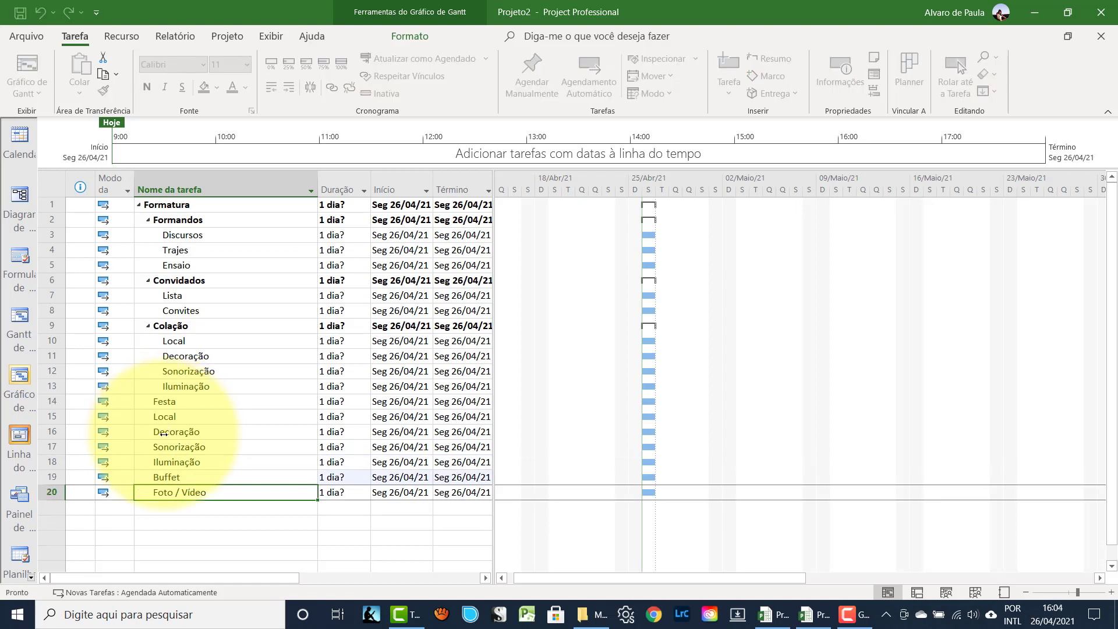
- Insert Bebidas and Banda after Buffet, above Foto / Vídeo
click(52, 493)
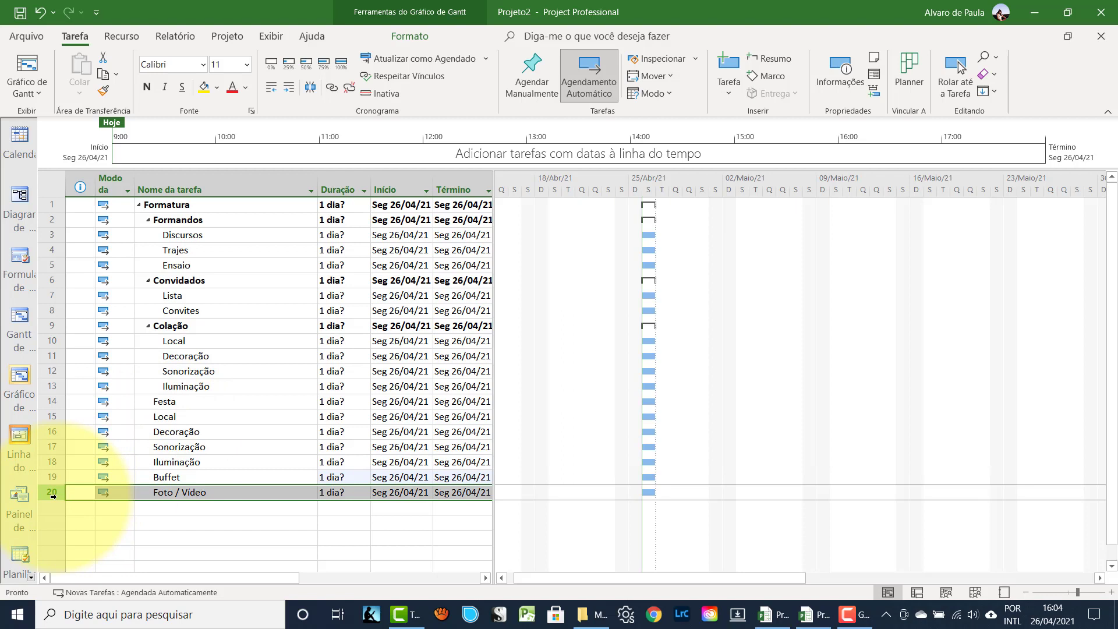
key(Insert)
key(Insert)
key(Insert)
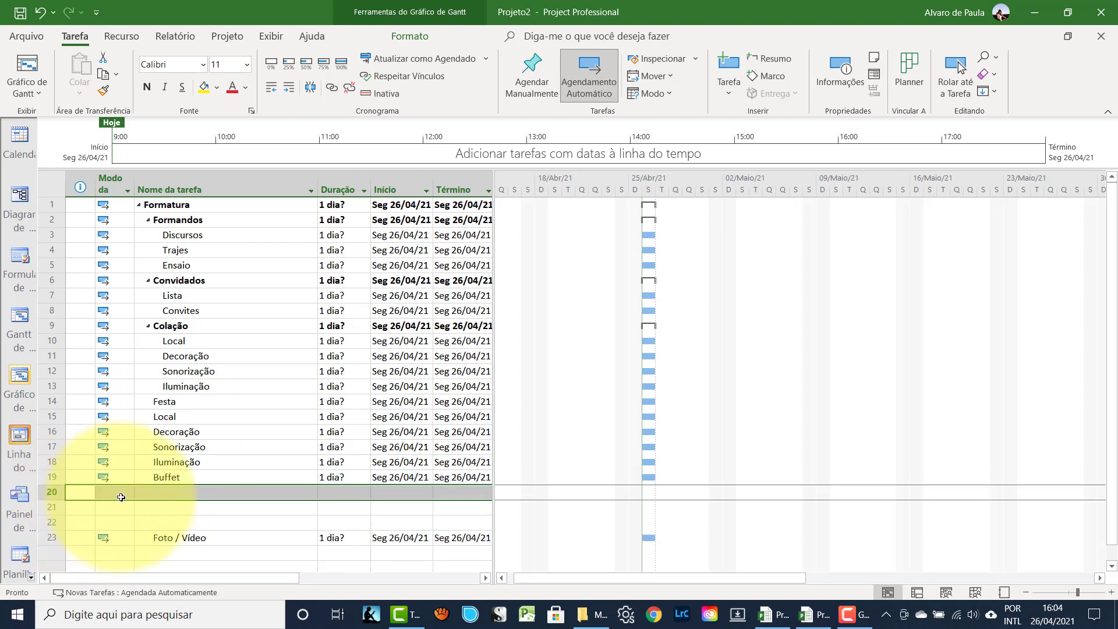
click(154, 492)
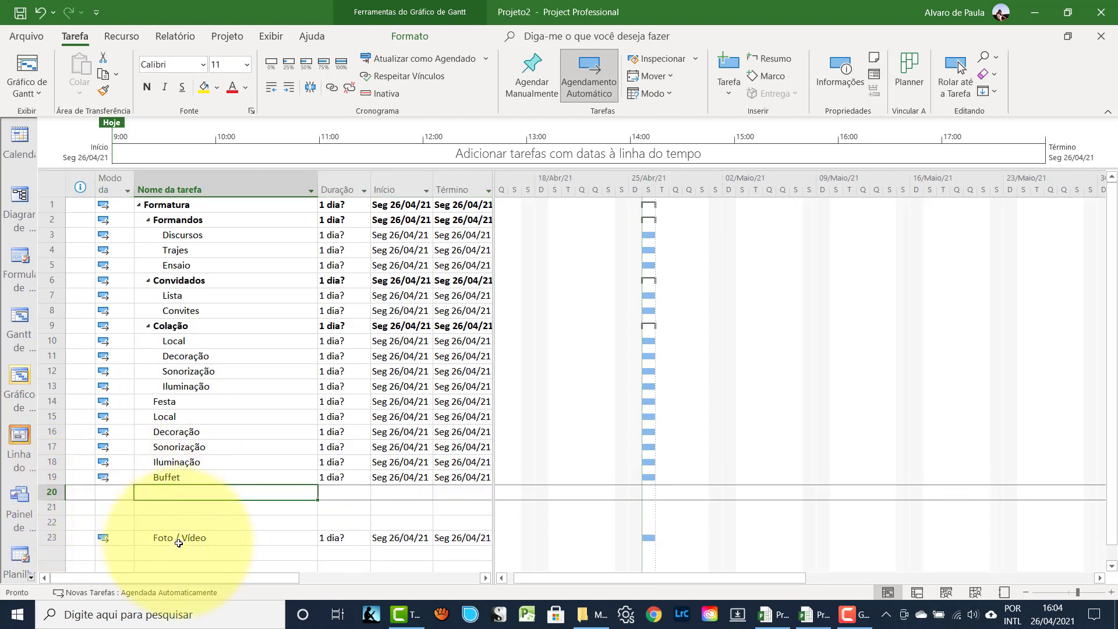
text(Beb)
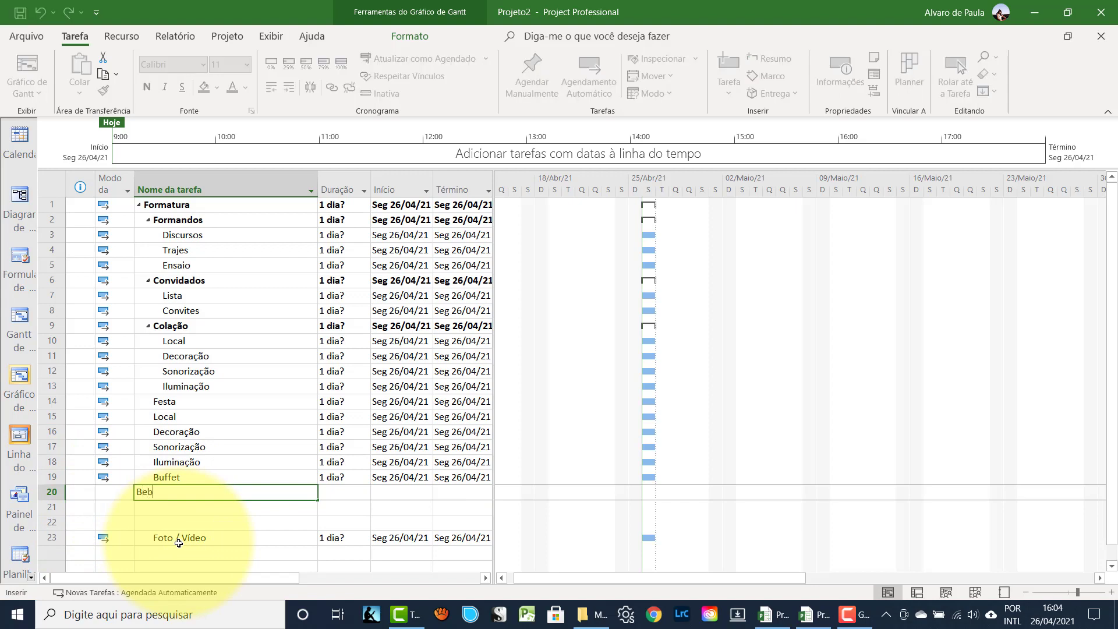
text(idas)
key(Return)
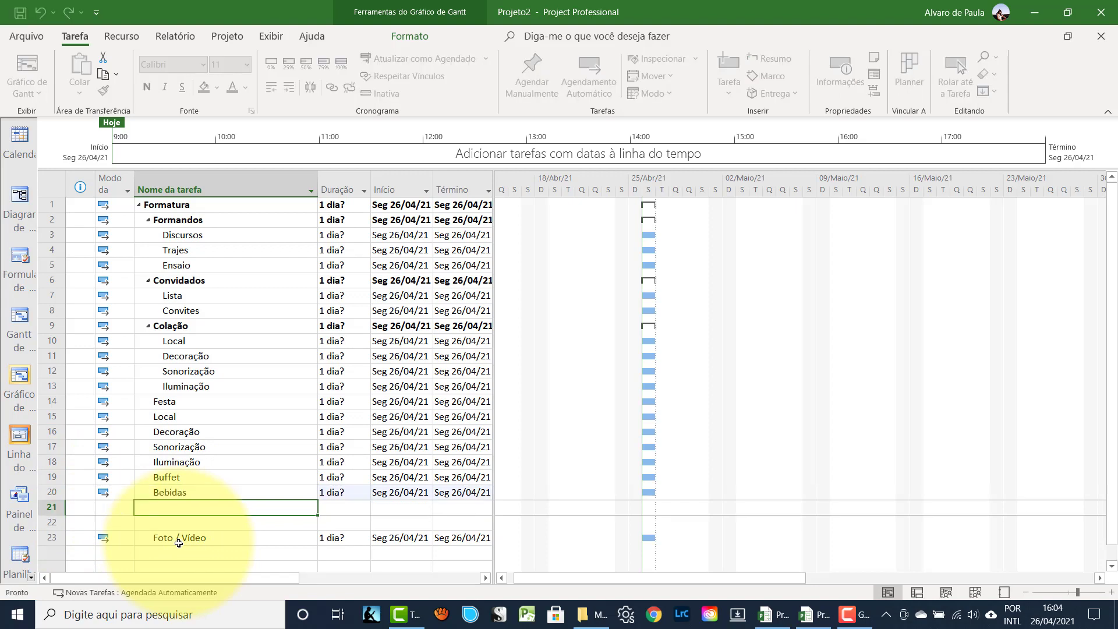
text(Banda)
key(Return)
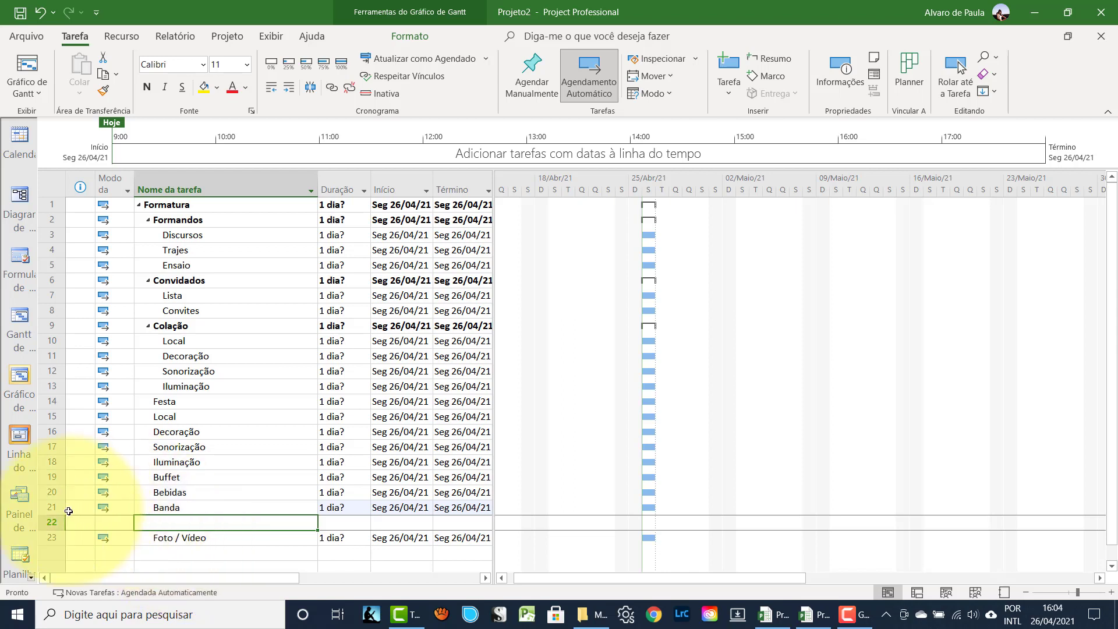
- Delete empty row 22, then indent rows 15–21 (Local to Banda) under Festa
click(49, 521)
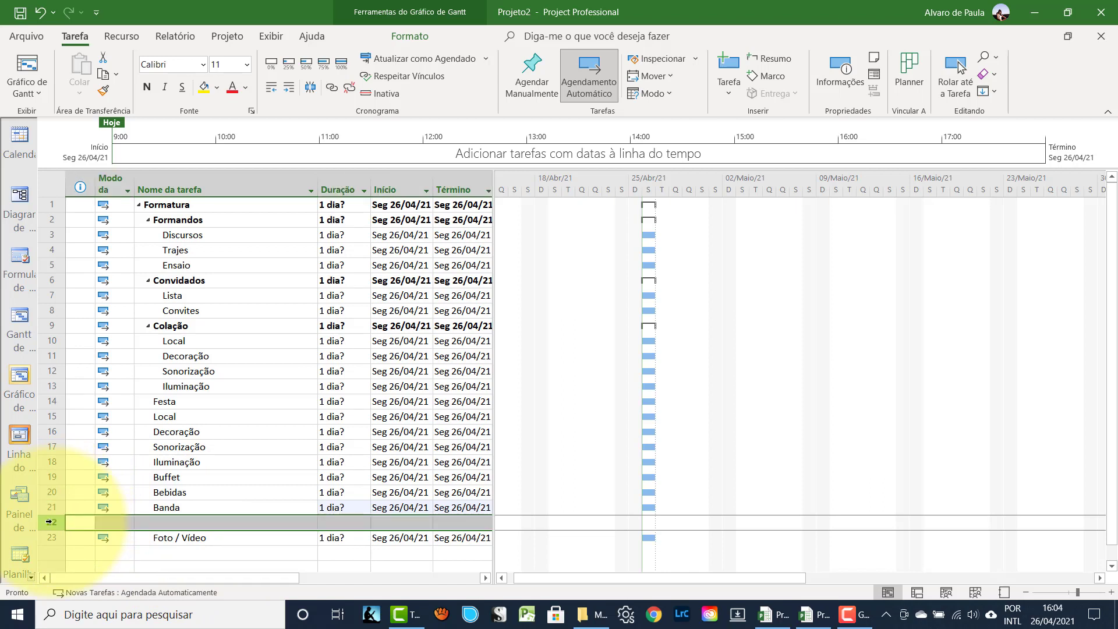
key(Delete)
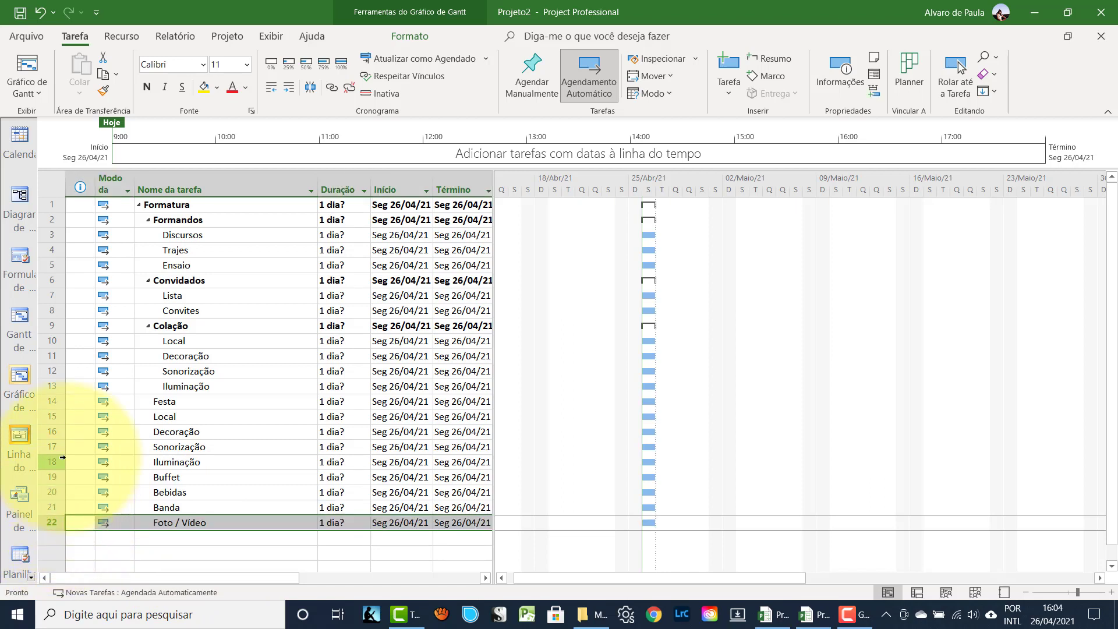
drag(52, 416, 51, 506)
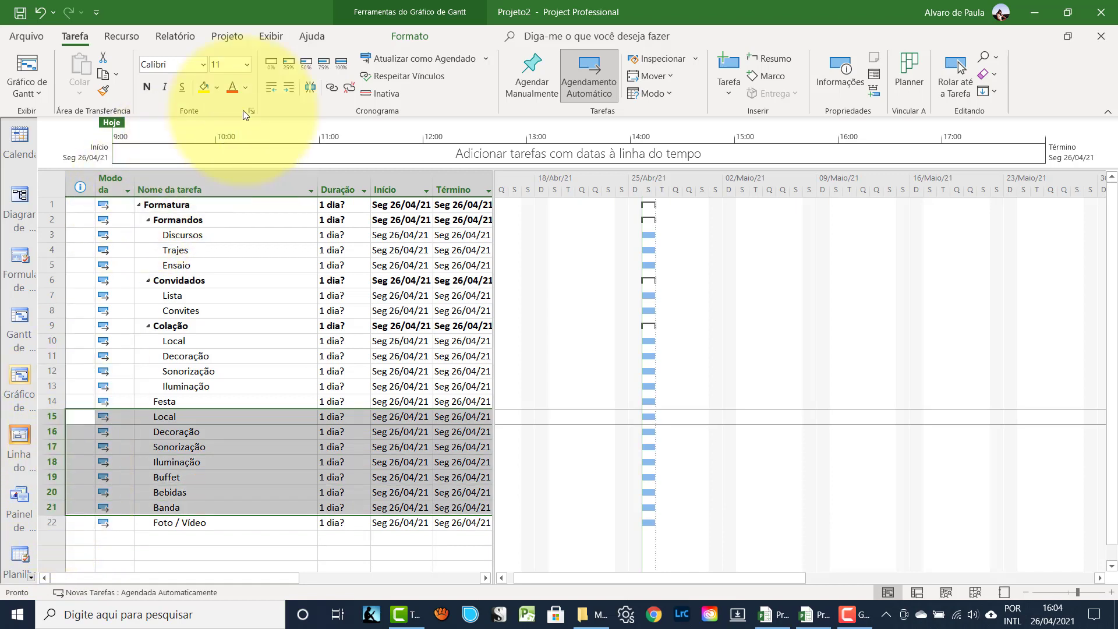
click(288, 88)
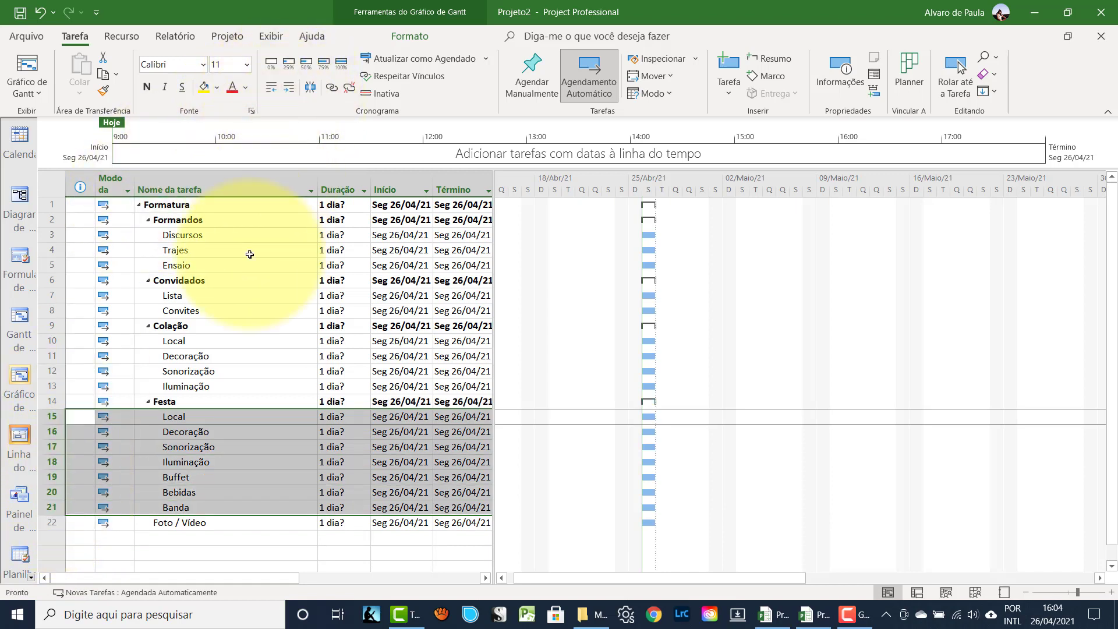
click(152, 536)
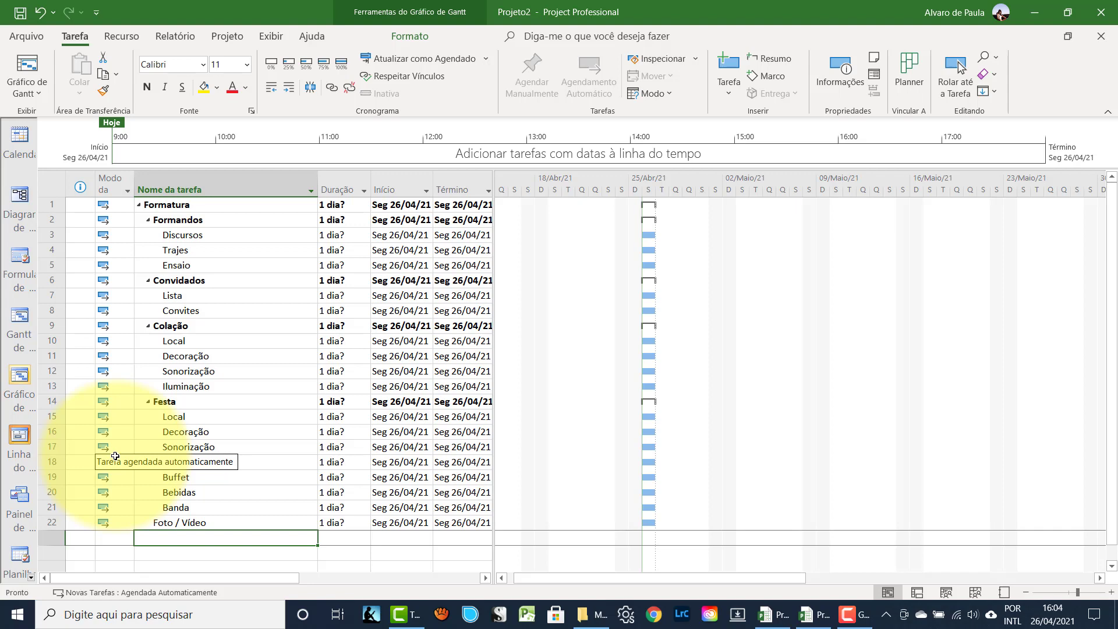
click(148, 219)
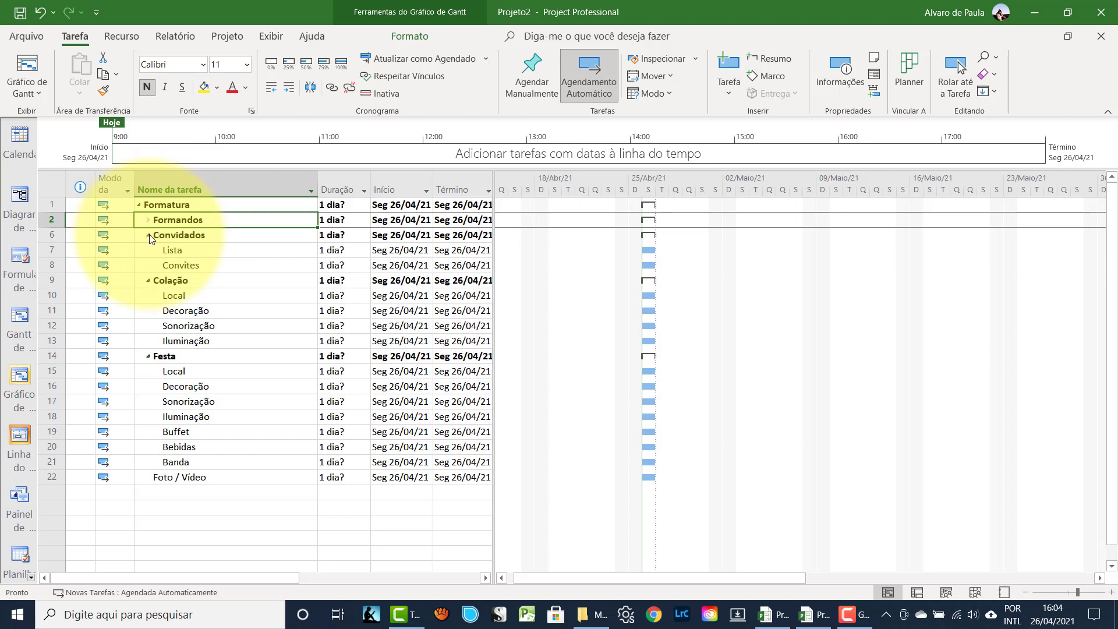
click(149, 234)
click(148, 250)
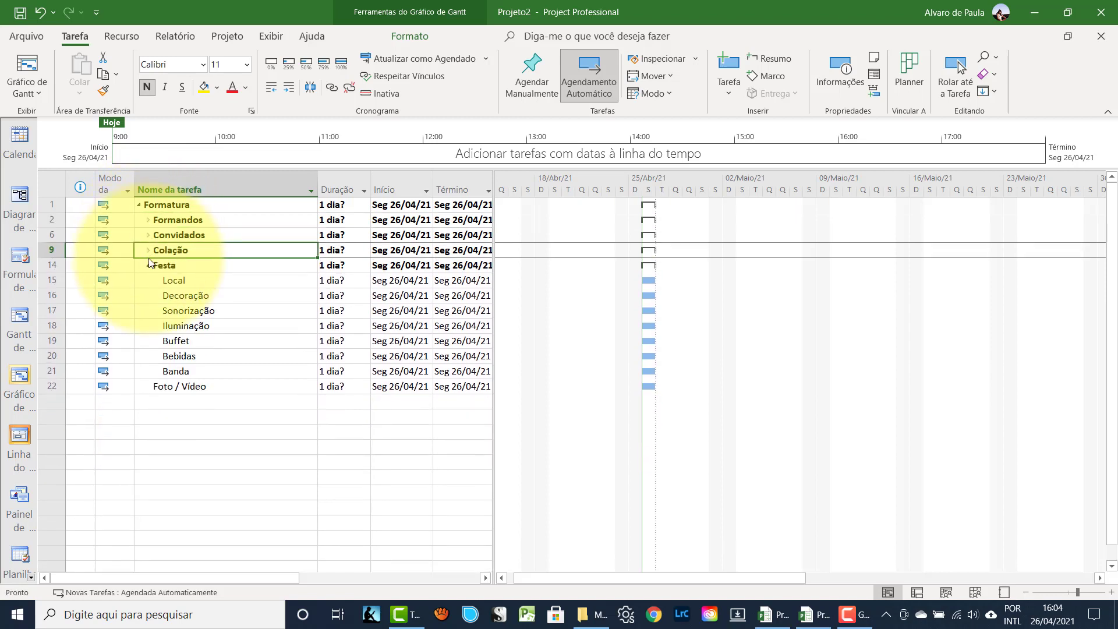
click(149, 265)
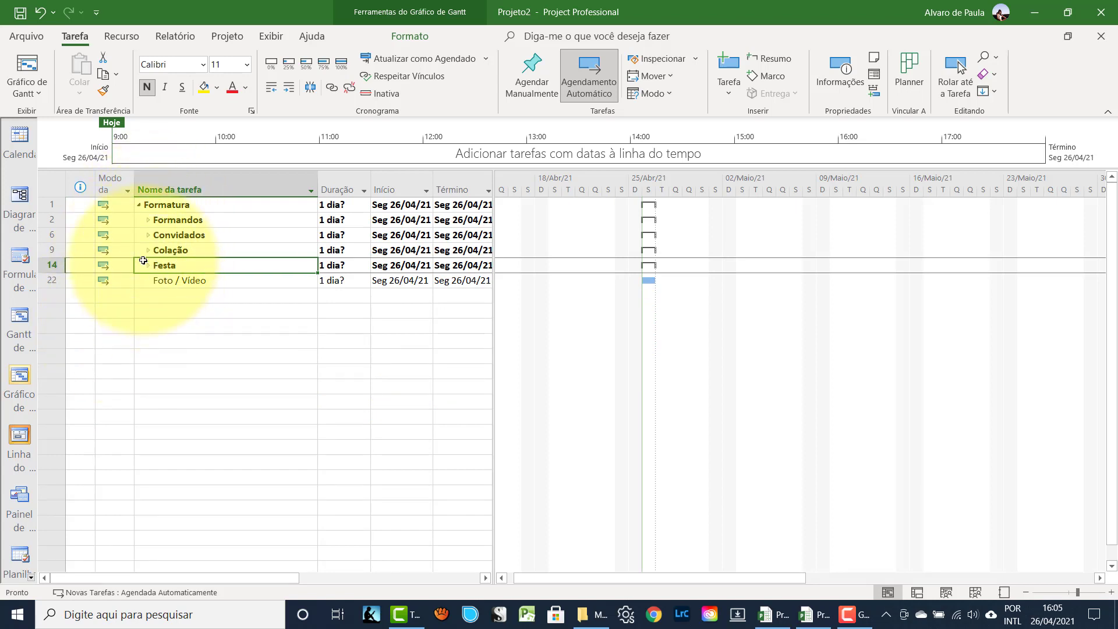
click(146, 219)
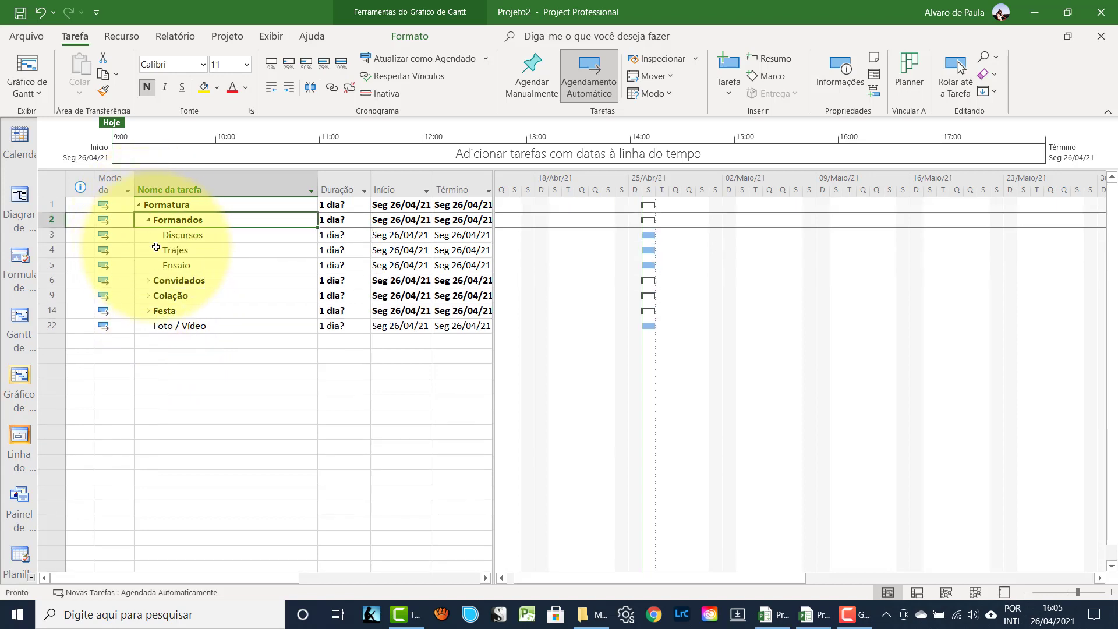
click(156, 237)
click(158, 250)
click(157, 264)
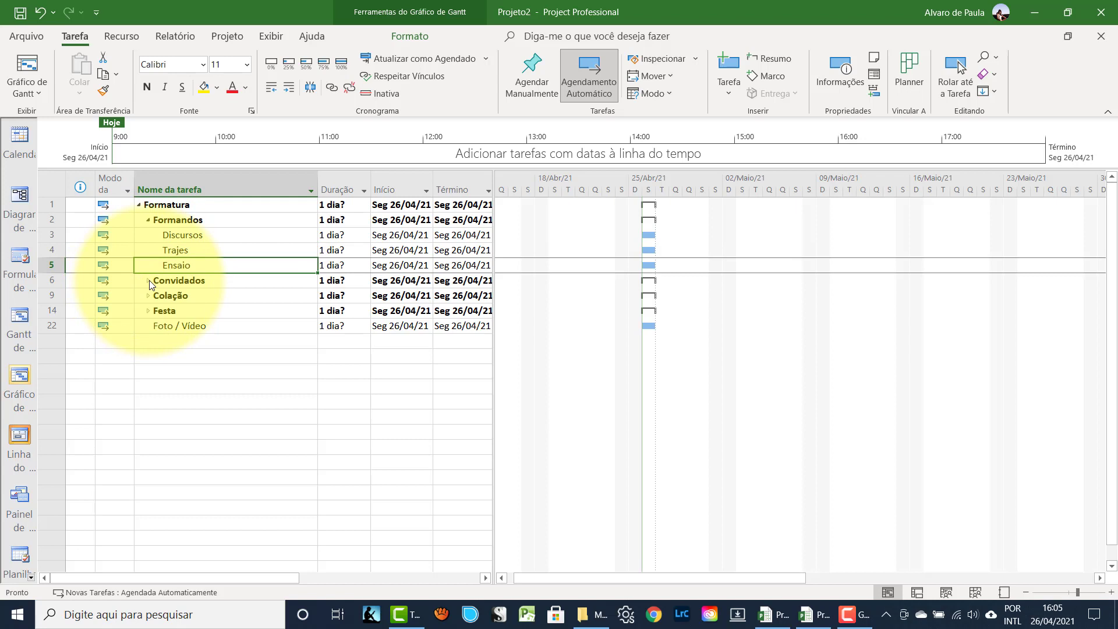
click(149, 281)
click(148, 281)
click(164, 296)
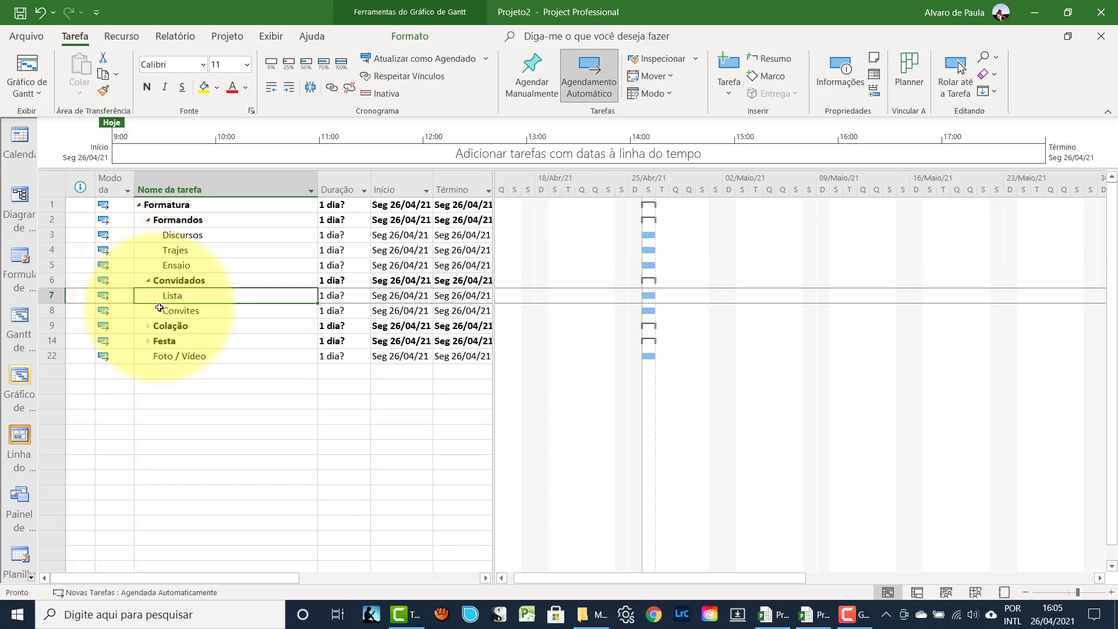
click(159, 312)
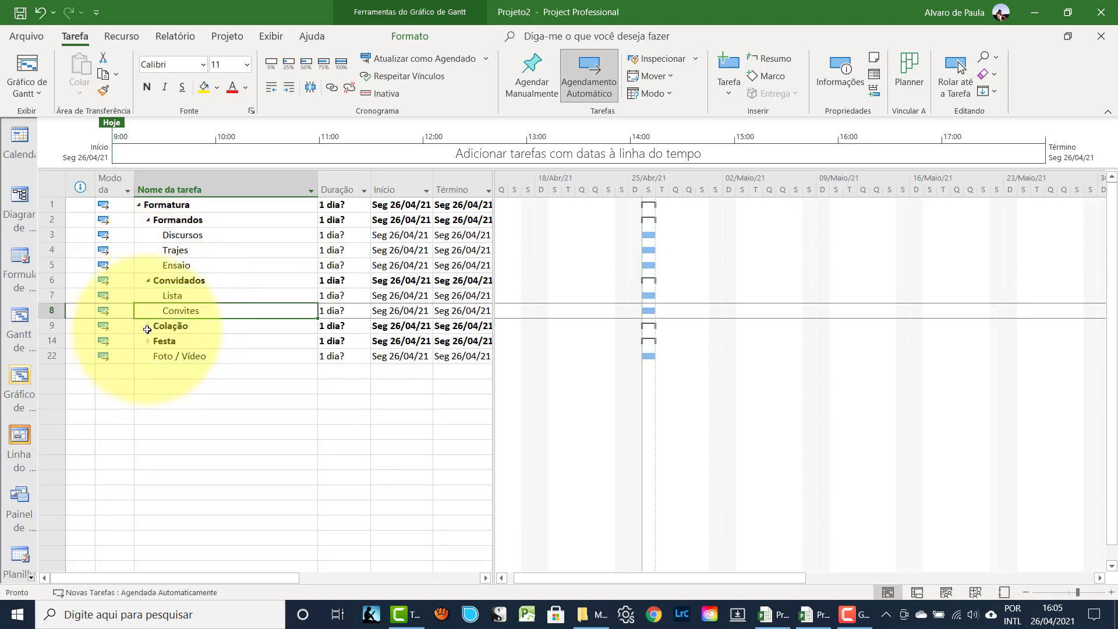
click(148, 325)
click(148, 325)
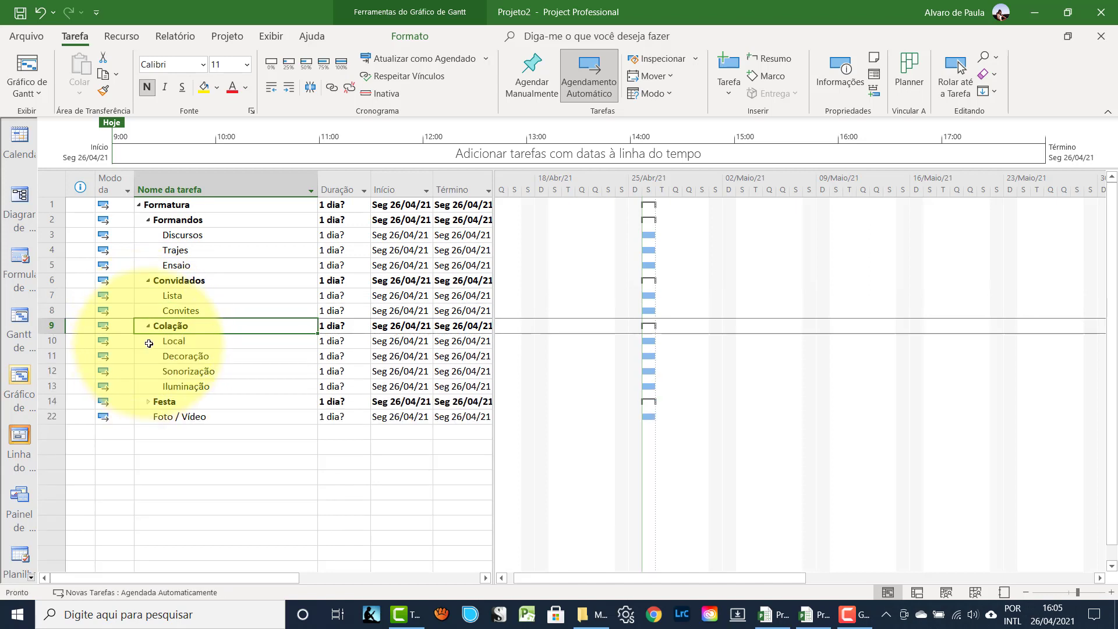
click(146, 341)
click(146, 356)
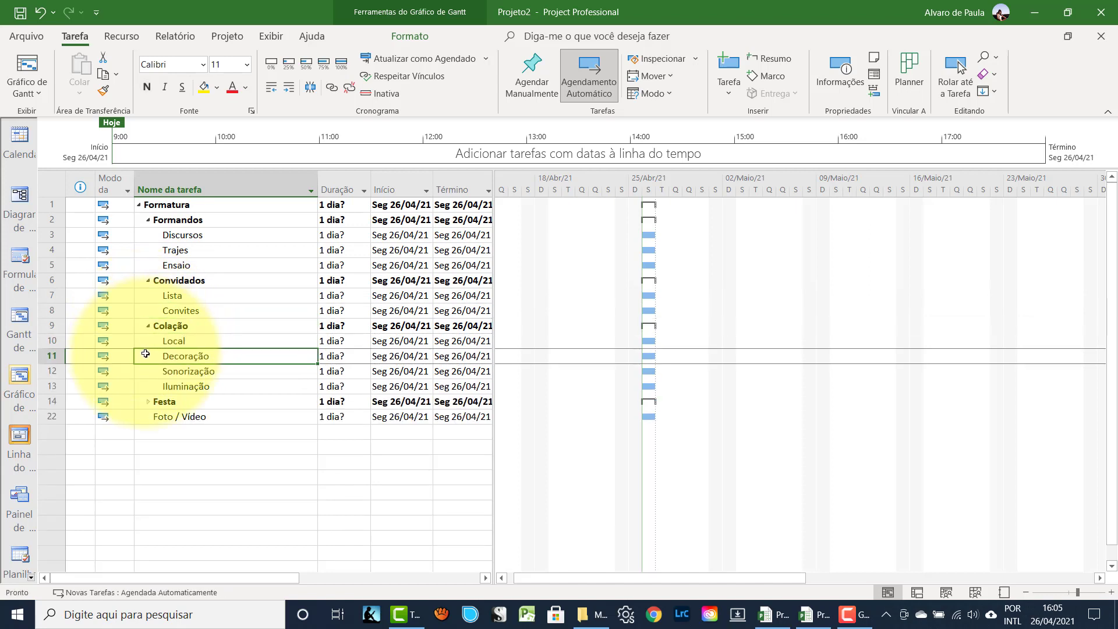
click(148, 401)
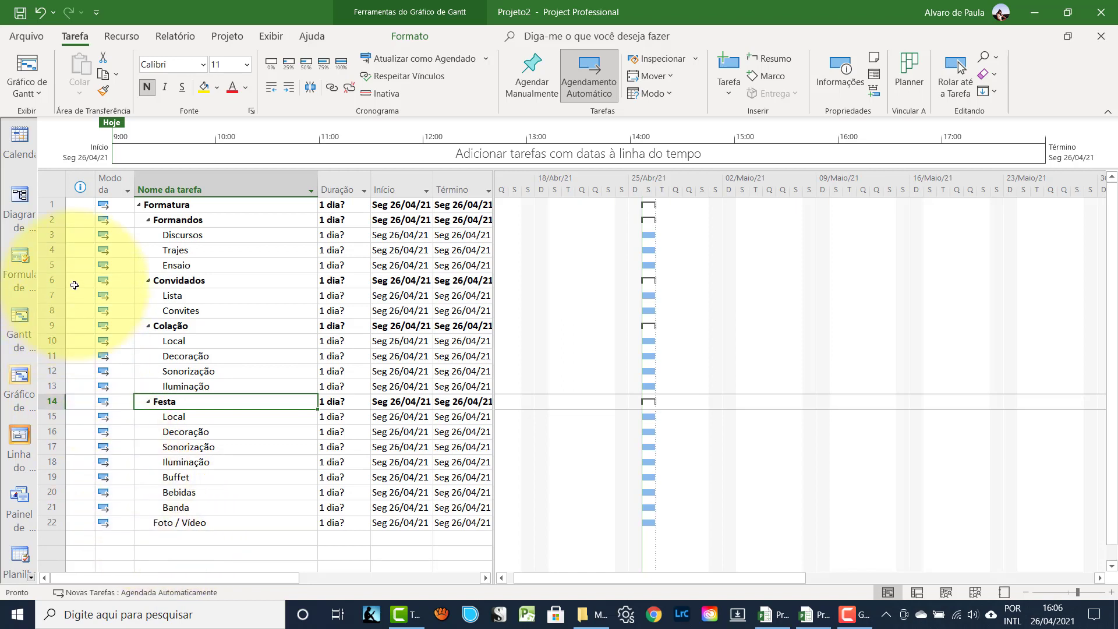
- Insert blank rows above Trajes and name the first 'Definir alunos que vão discursar'
click(48, 250)
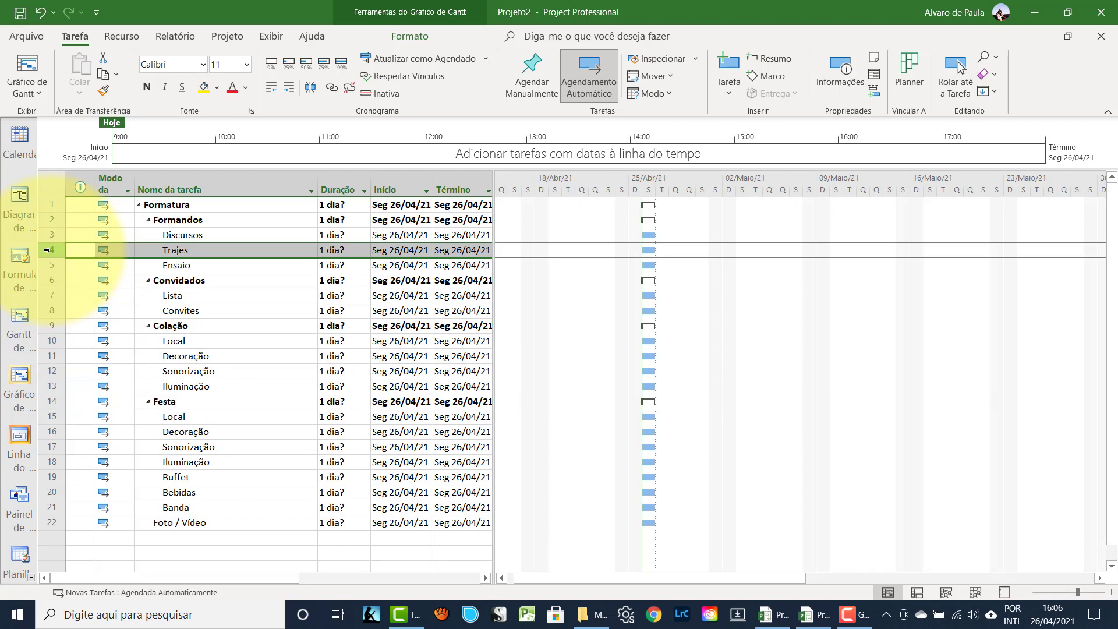
key(Insert)
key(Insert)
key(Insert)
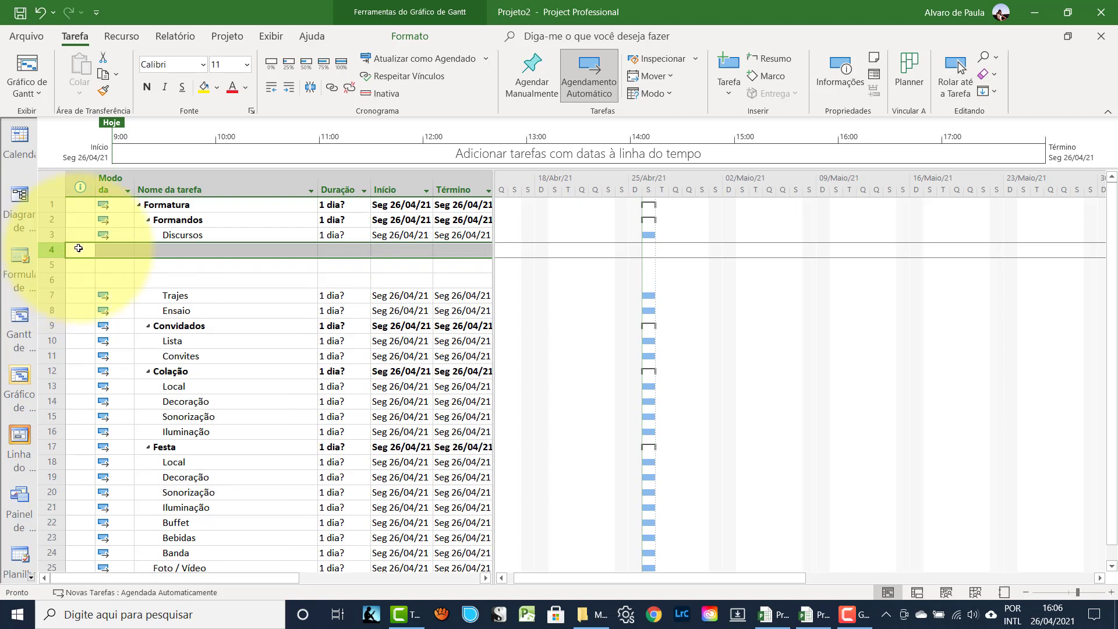
click(201, 250)
text(De)
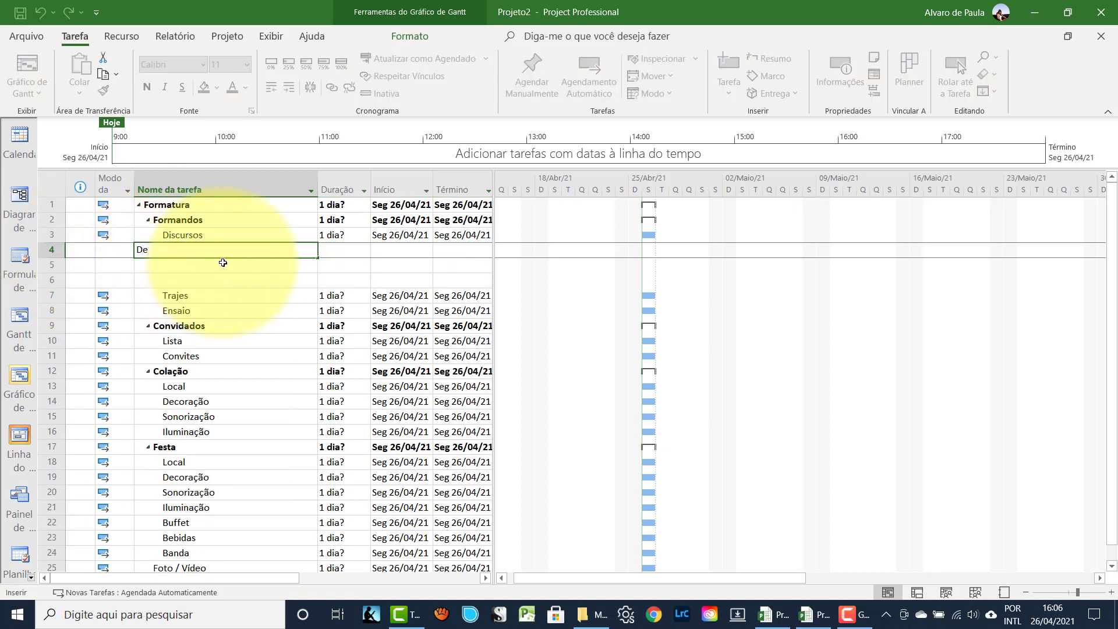
text(finir alunos que vão discursar)
key(Return)
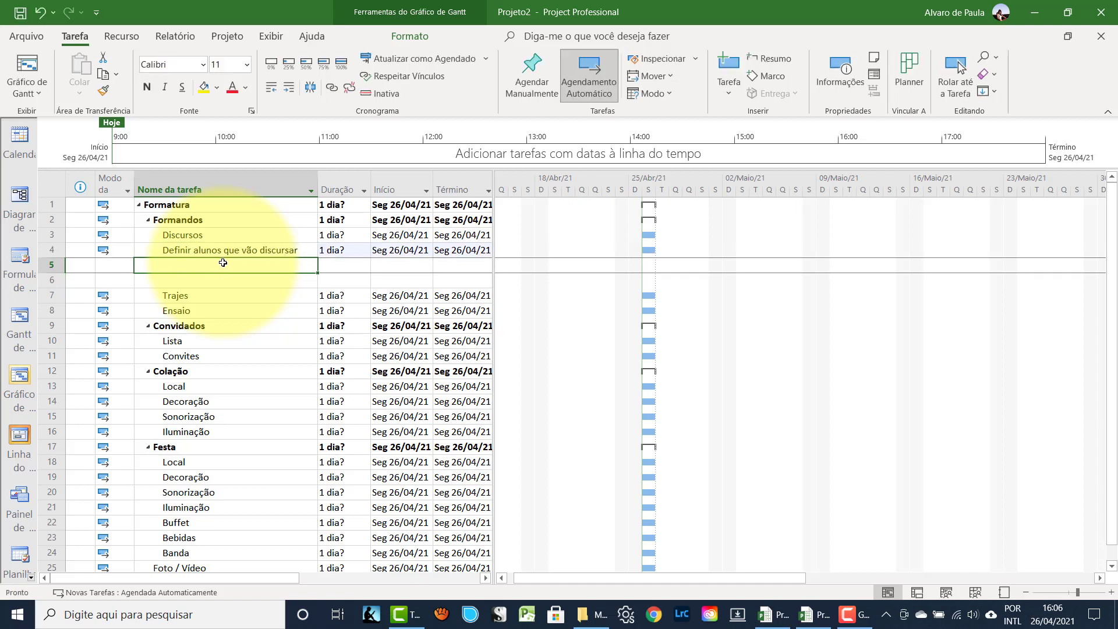
- Add the tasks 'Preparar os discursos' and 'Ensaiar discursos' below it
text(Preprar)
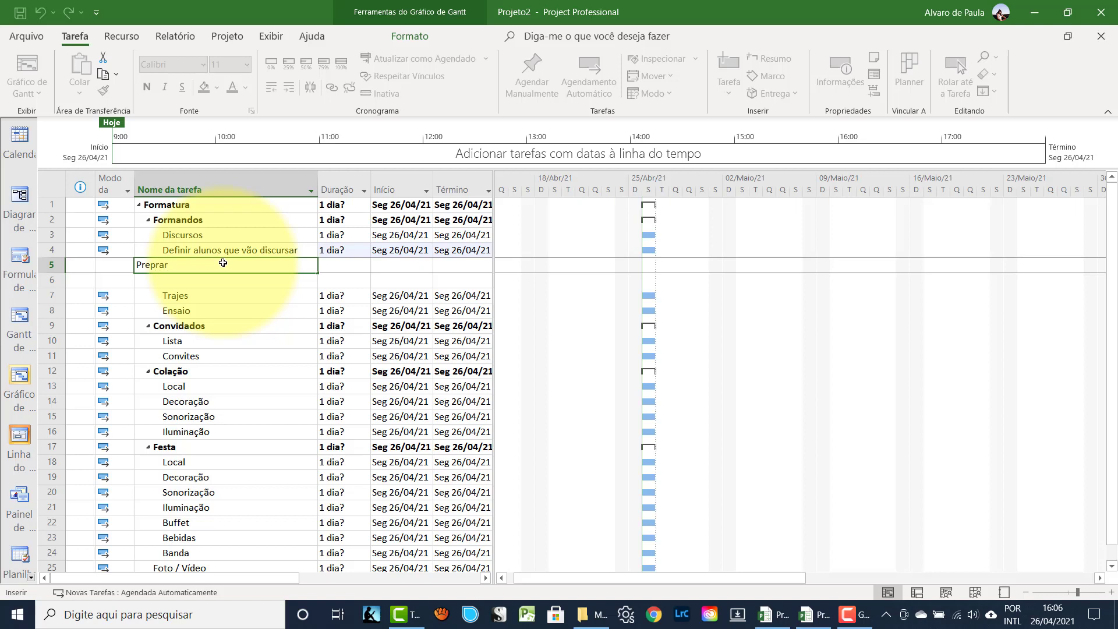
key(BackSpace)
key(BackSpace)
key(BackSpace)
text(arar os dic)
key(BackSpace)
text(scursos)
key(Return)
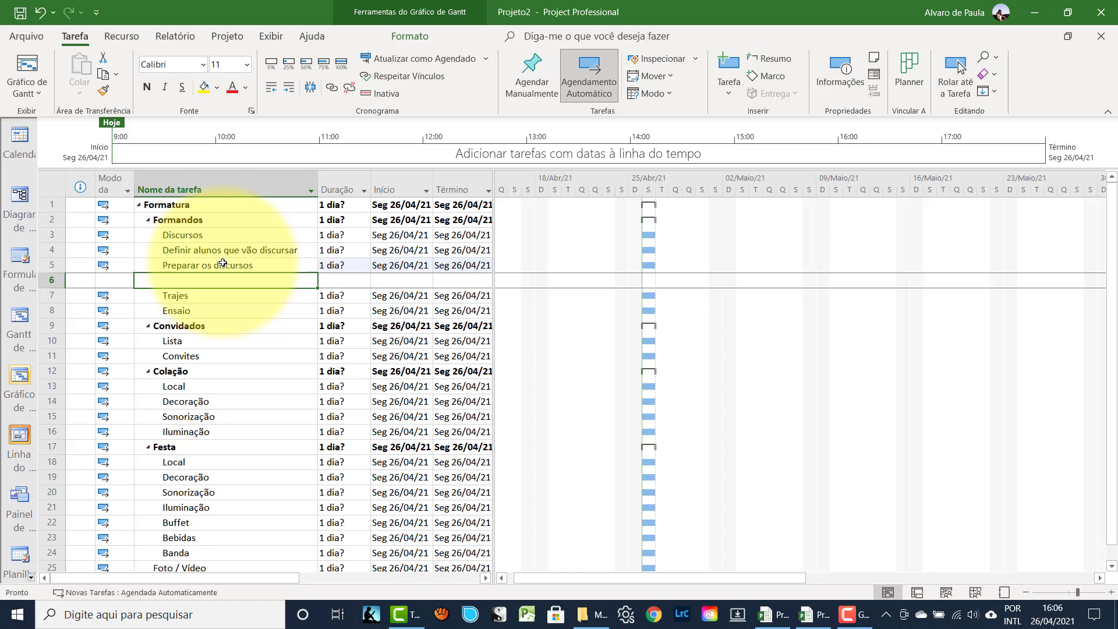
text(Ensai)
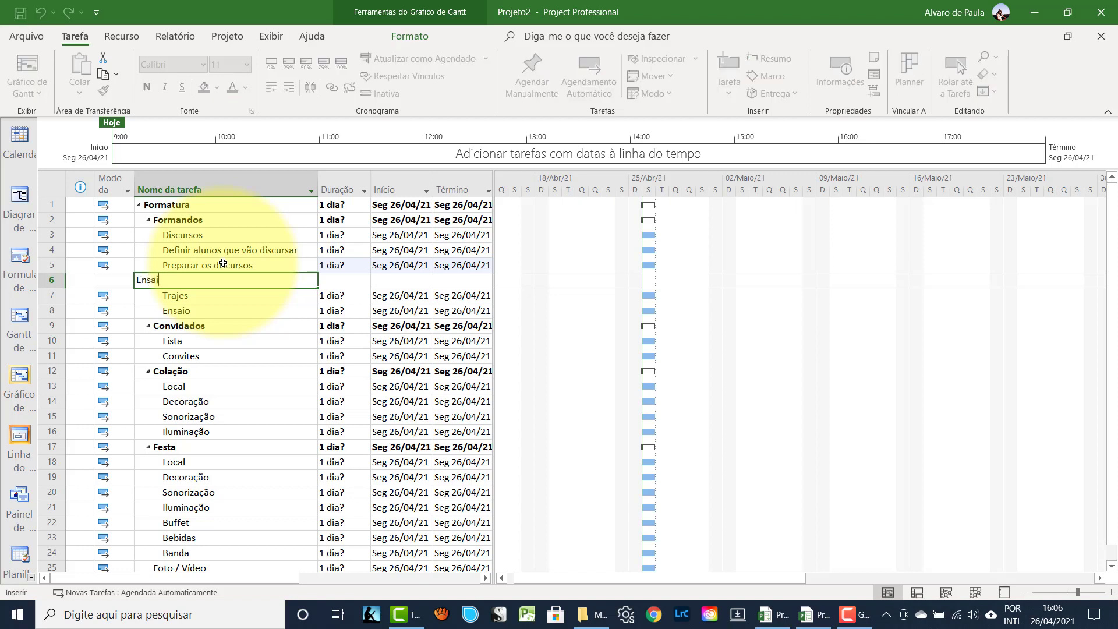
text(ar discursos)
key(Return)
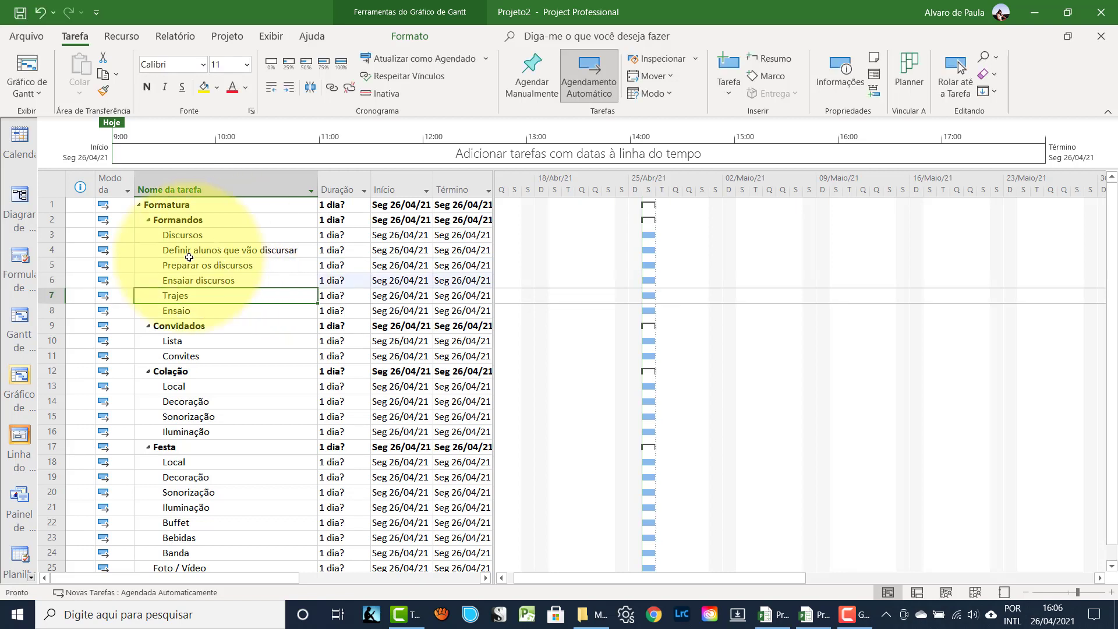
- Indent the three new speech tasks under Discursos
drag(51, 249, 51, 280)
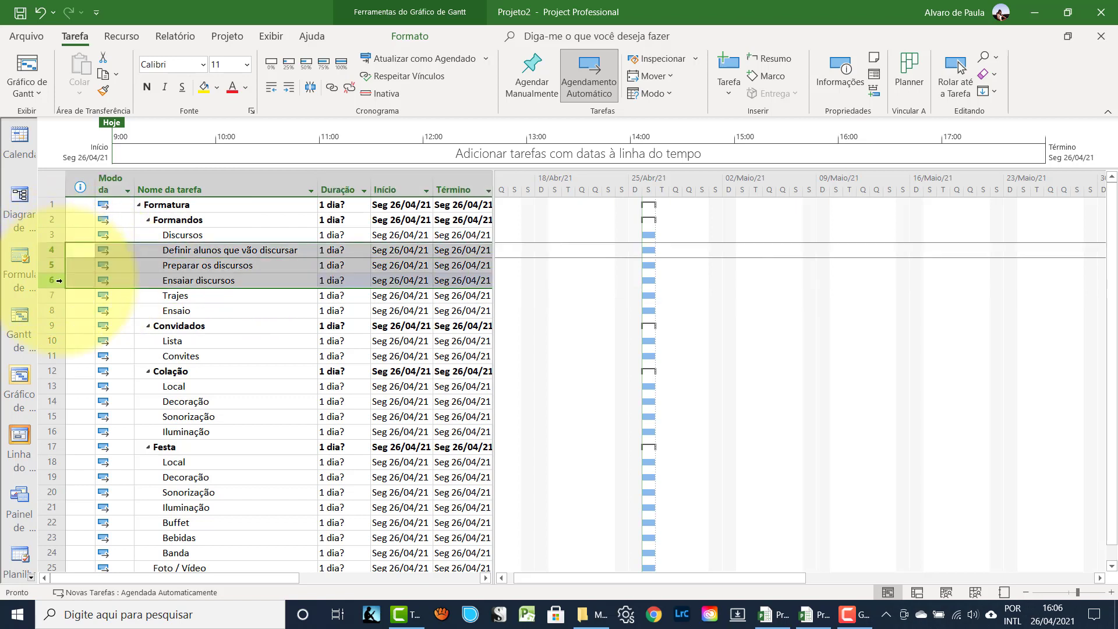
click(288, 90)
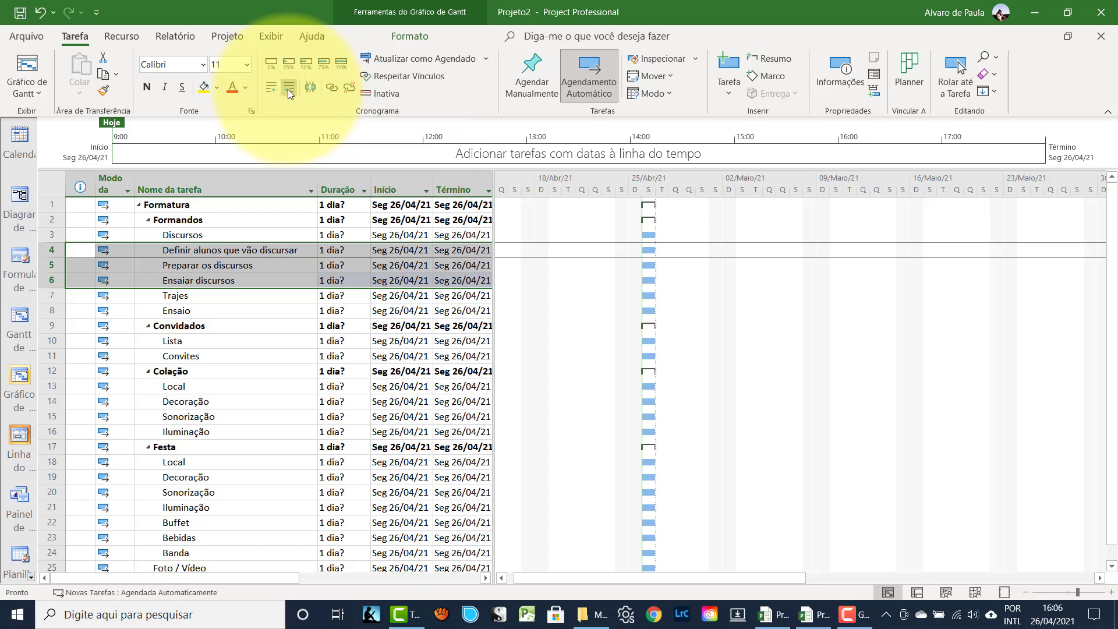
click(156, 254)
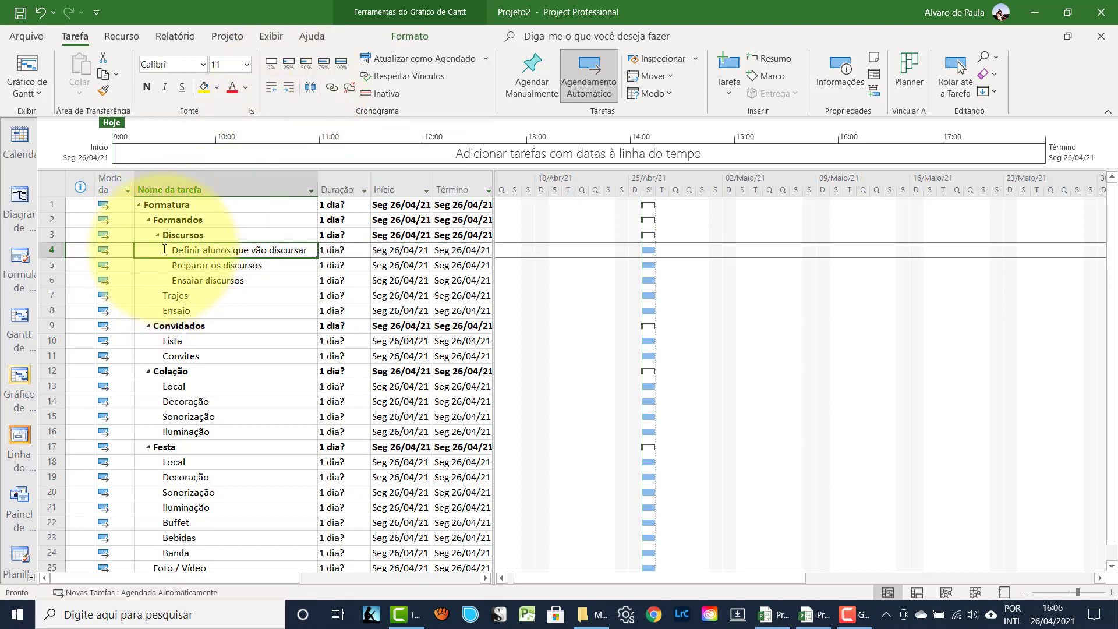
click(50, 312)
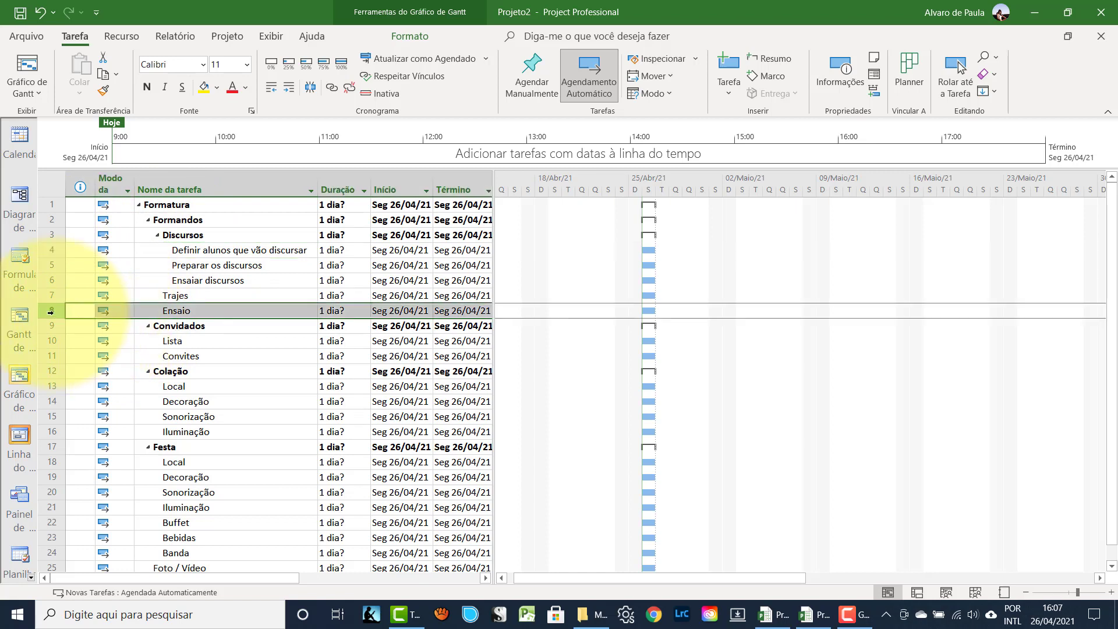
- Insert rows above Ensaio and enter the tasks 'Sociais' and 'Becas'
key(Insert)
key(Insert)
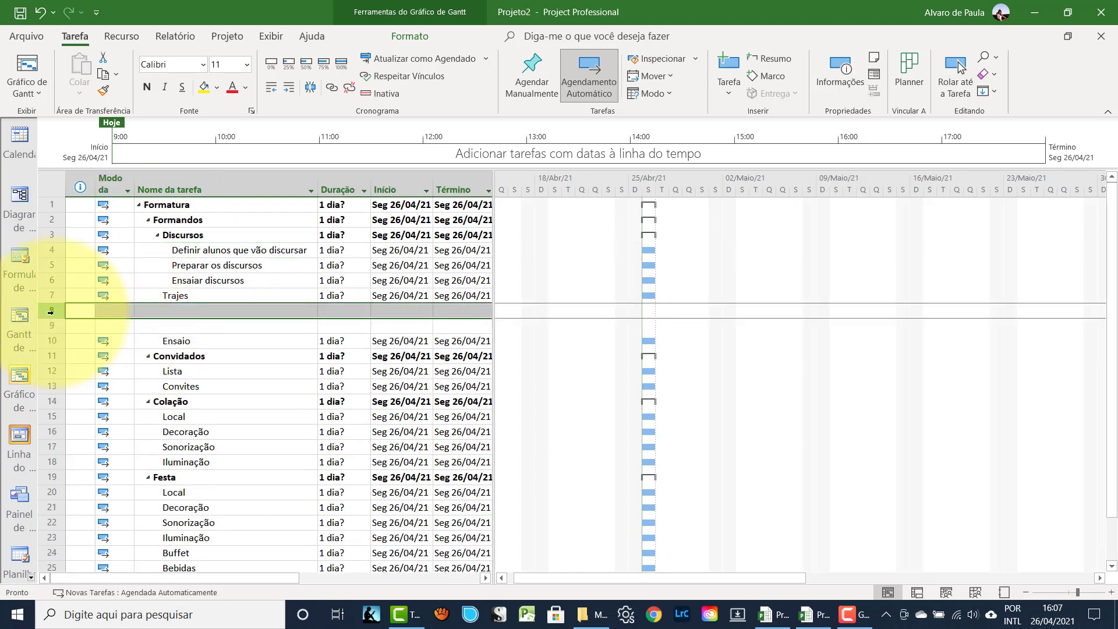
click(150, 310)
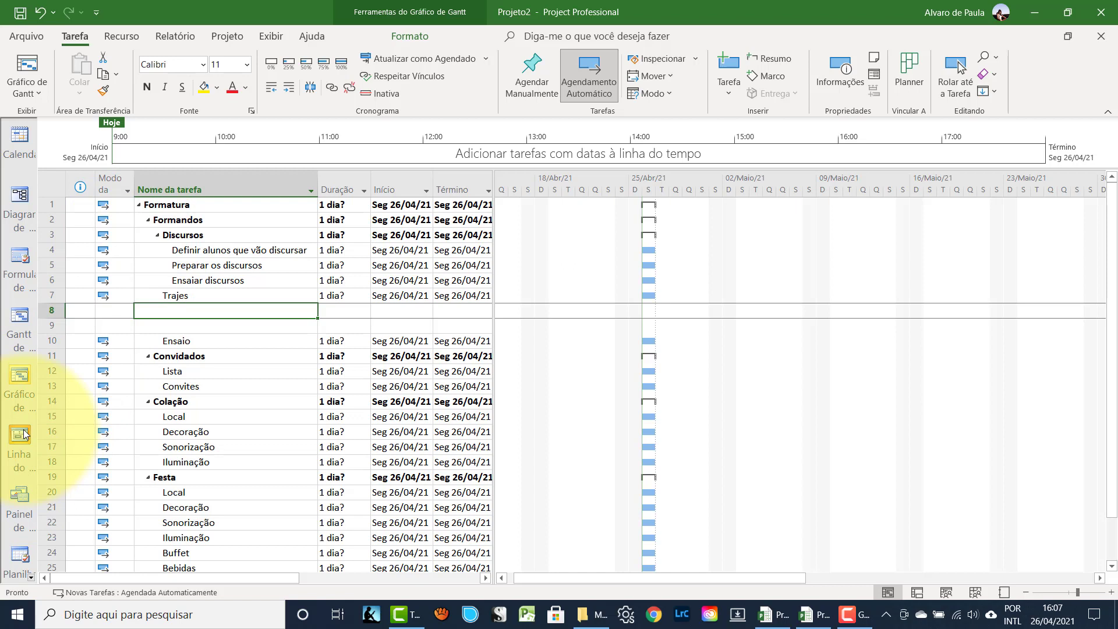
text(S)
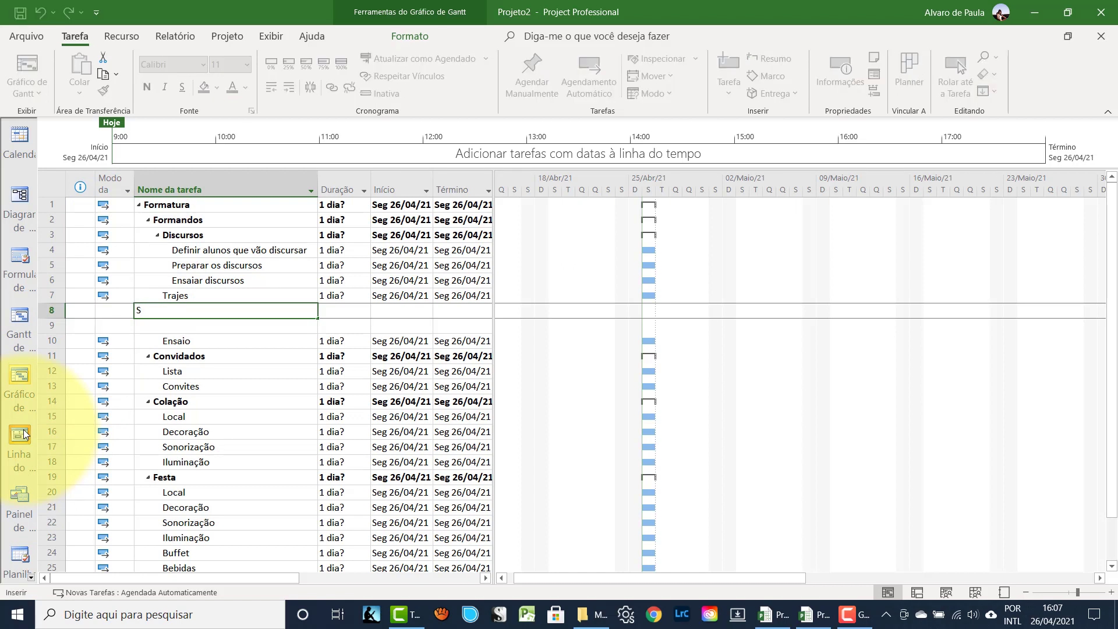
text(ociais)
key(Return)
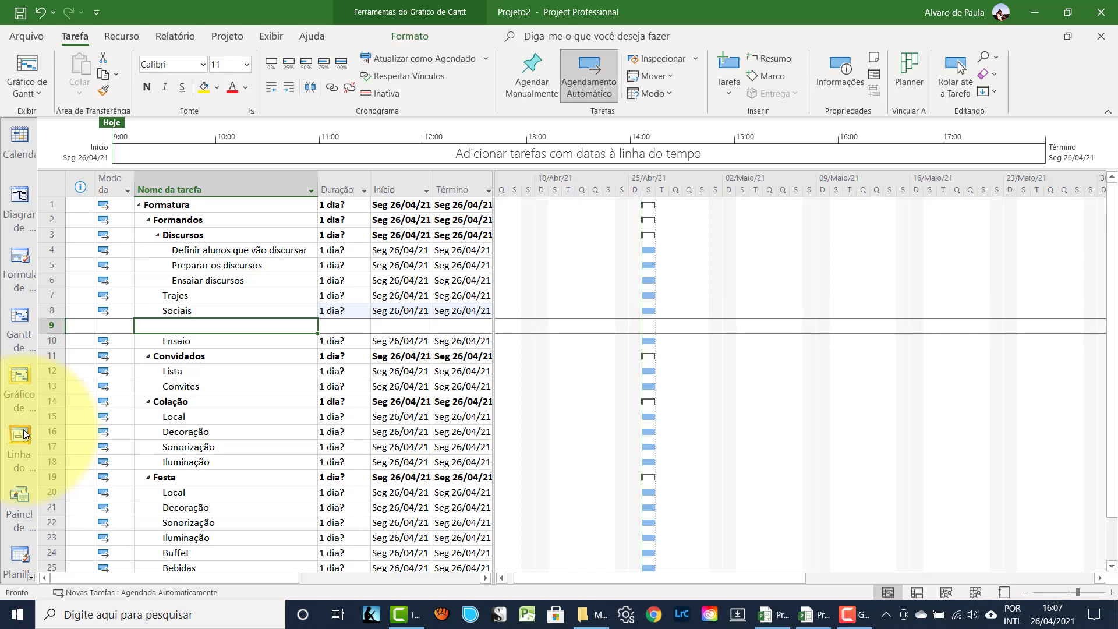
text(Becas)
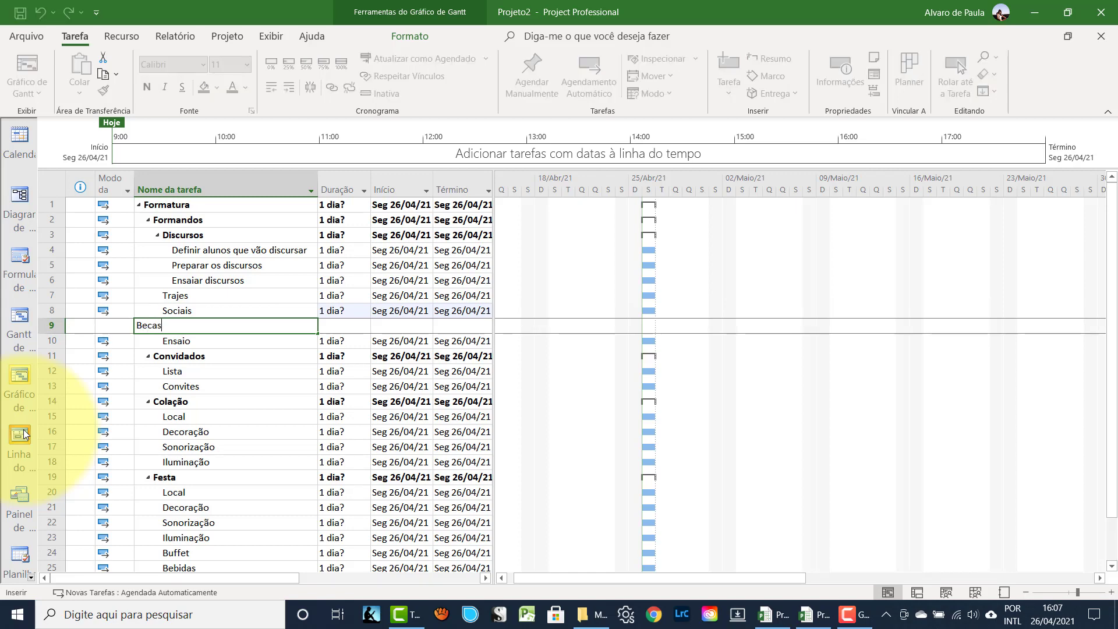
key(Return)
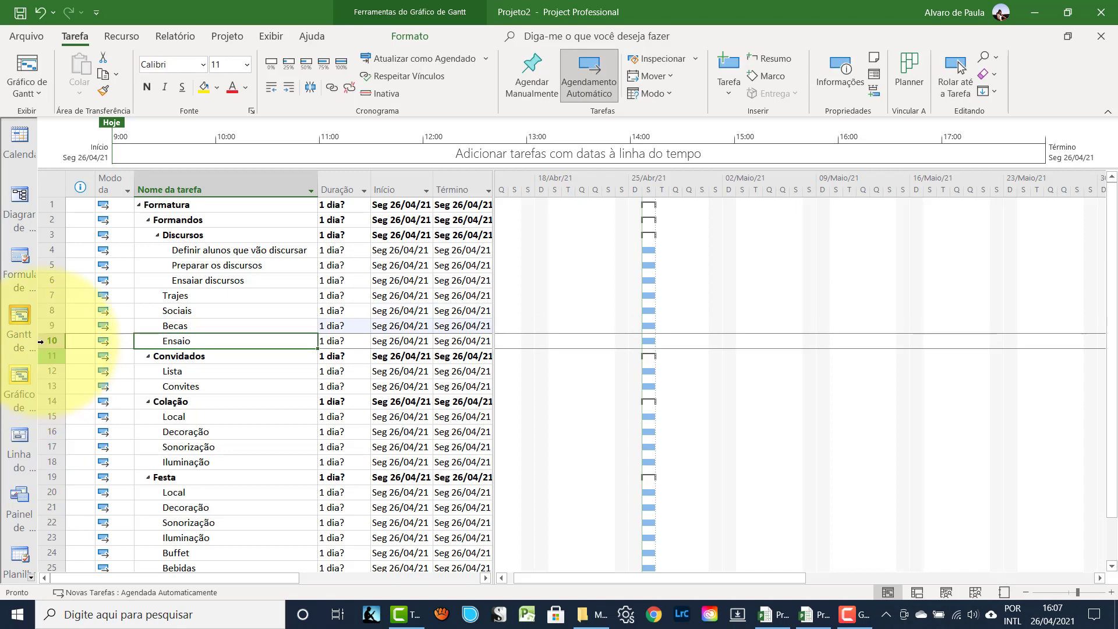
- Indent Sociais and Becas one level so they sit under Trajes
click(50, 310)
shift+click(50, 325)
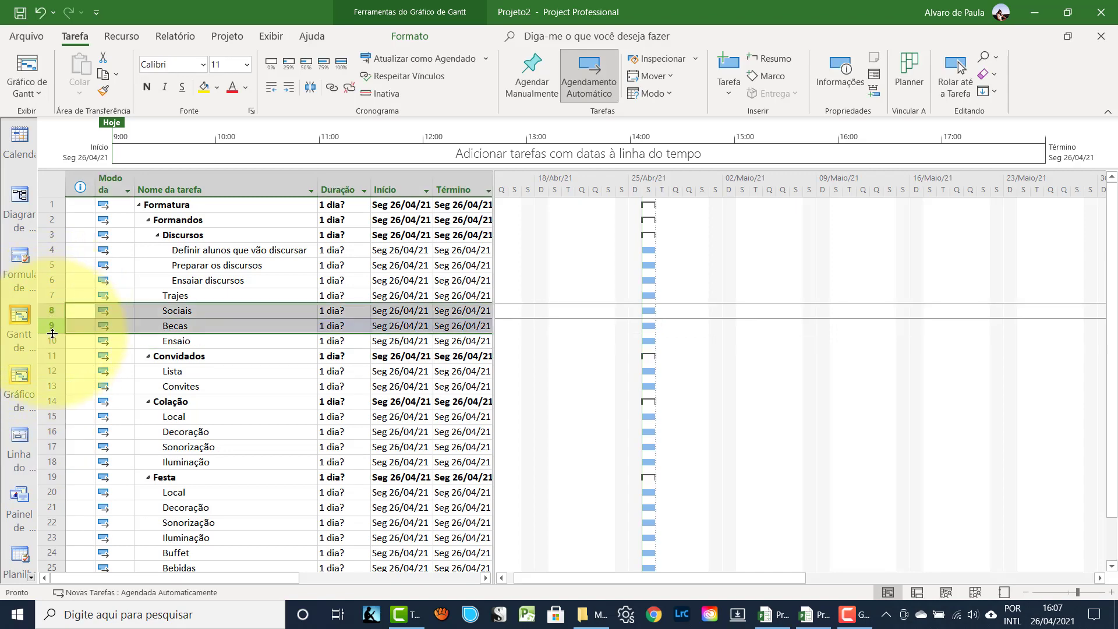
click(289, 88)
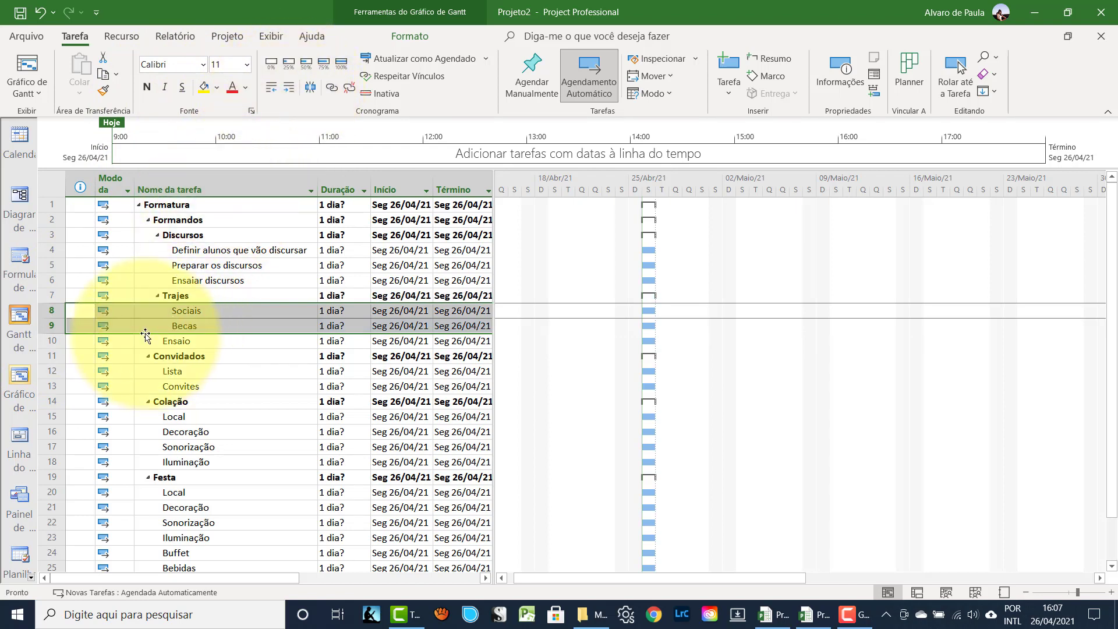
click(50, 340)
click(47, 328)
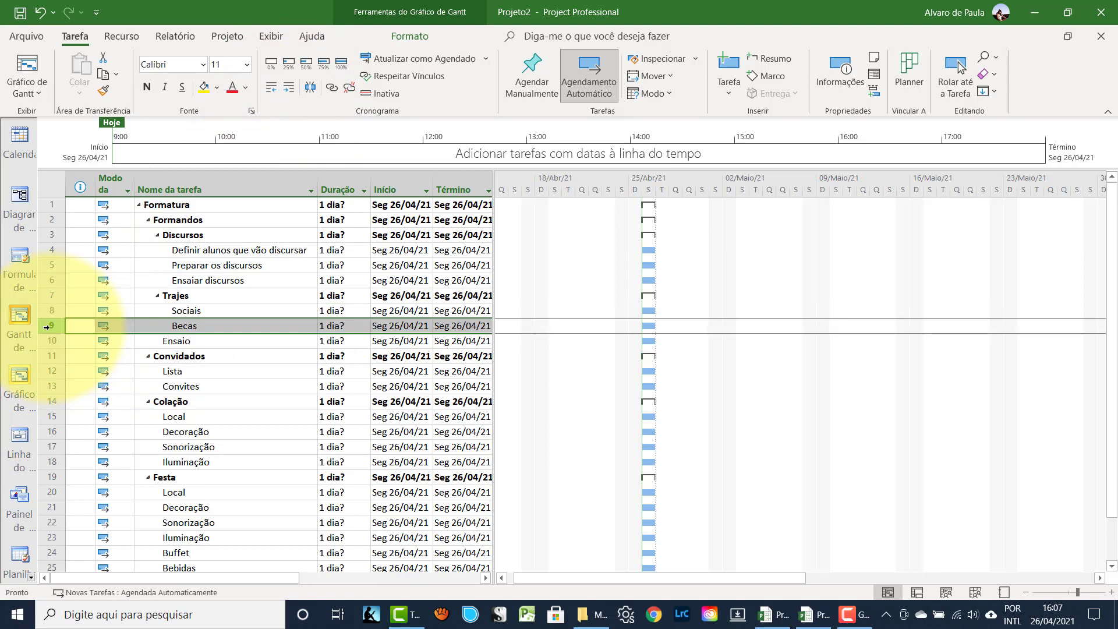
- Insert two rows above Becas and name the first 'Definir os padrões'
key(Insert)
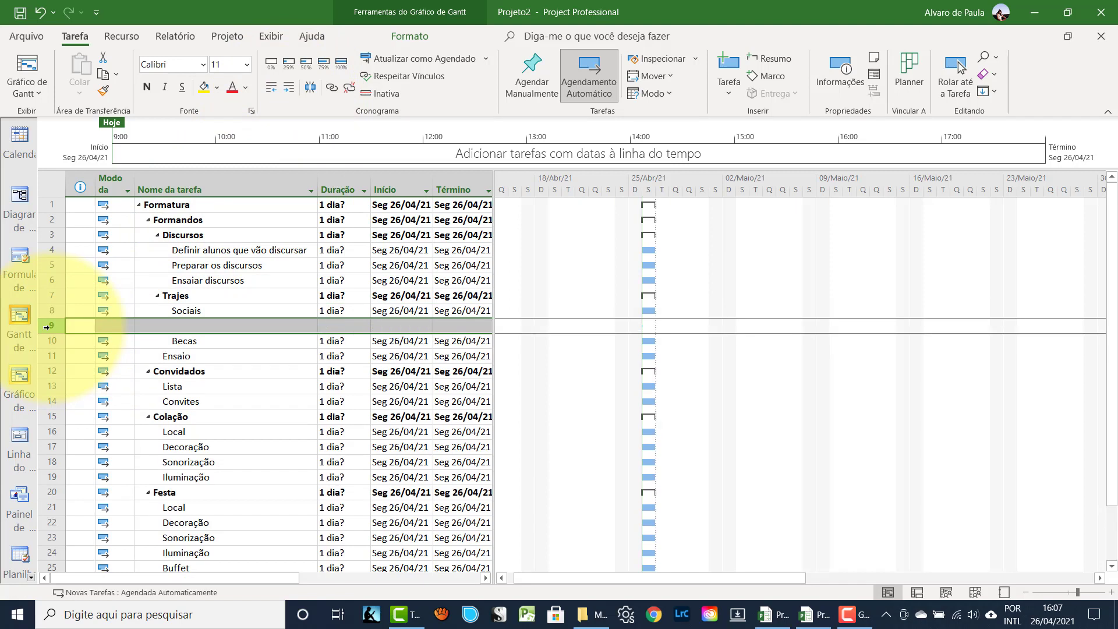
key(Insert)
click(187, 330)
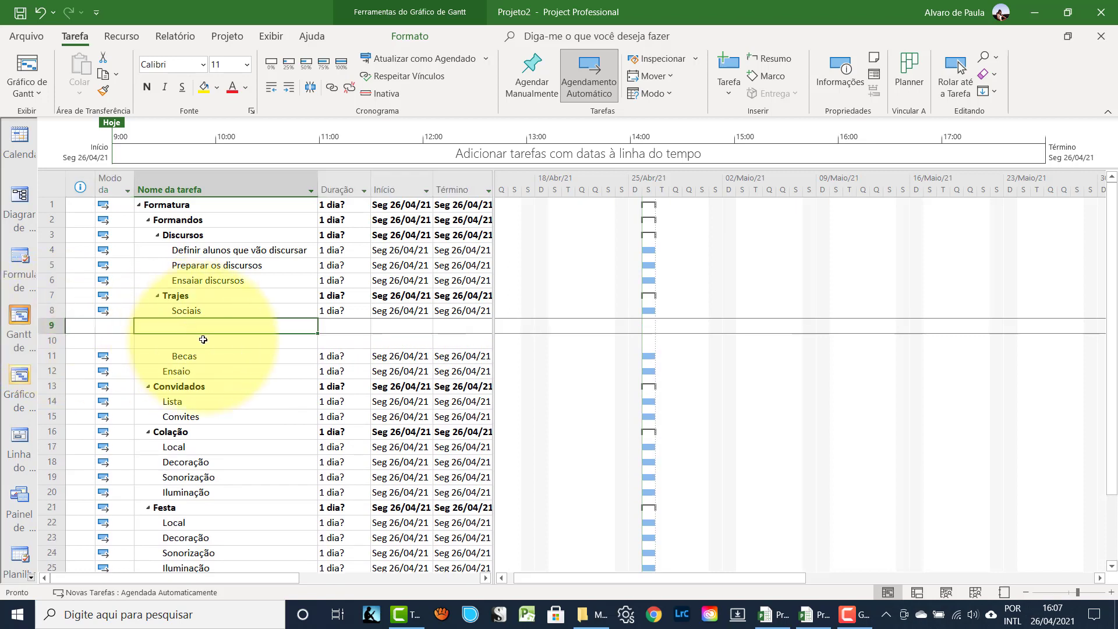
text(Alu)
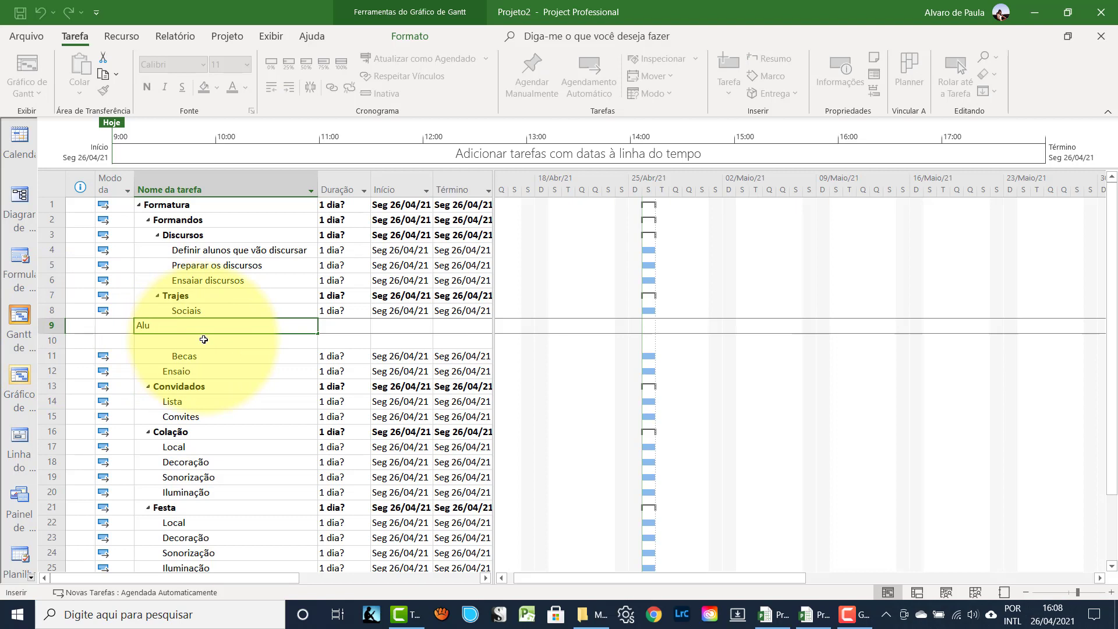
key(BackSpace)
key(BackSpace)
key(BackSpace)
text(Definir os padrões)
key(Return)
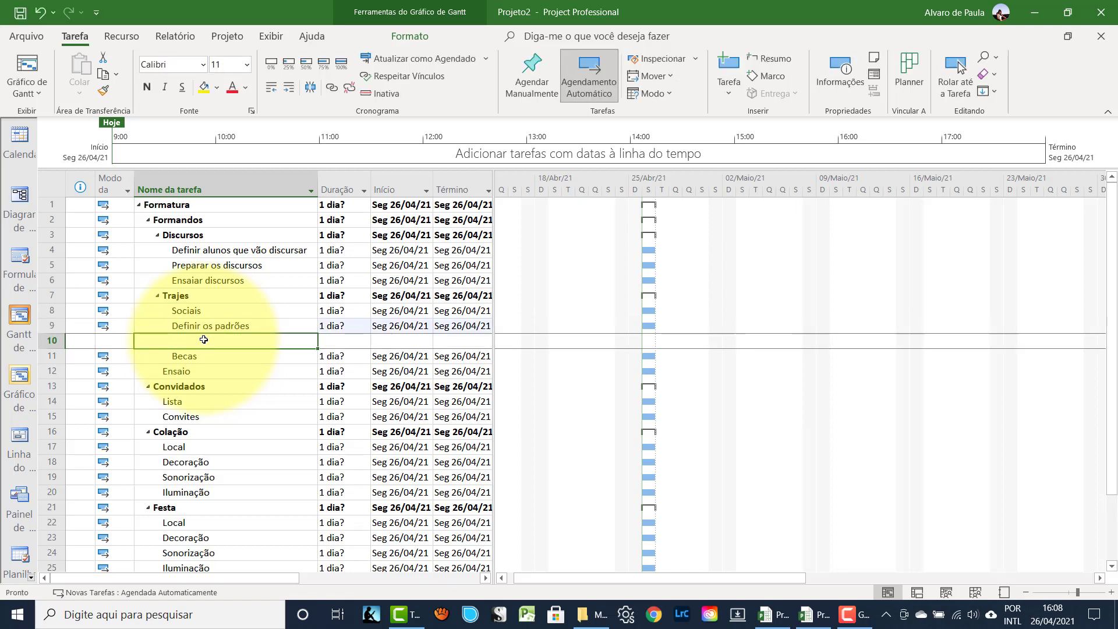
- Add the tasks 'Prova dos trajes sociais' and 'Alugar trajes sociais' after it
text(Alu)
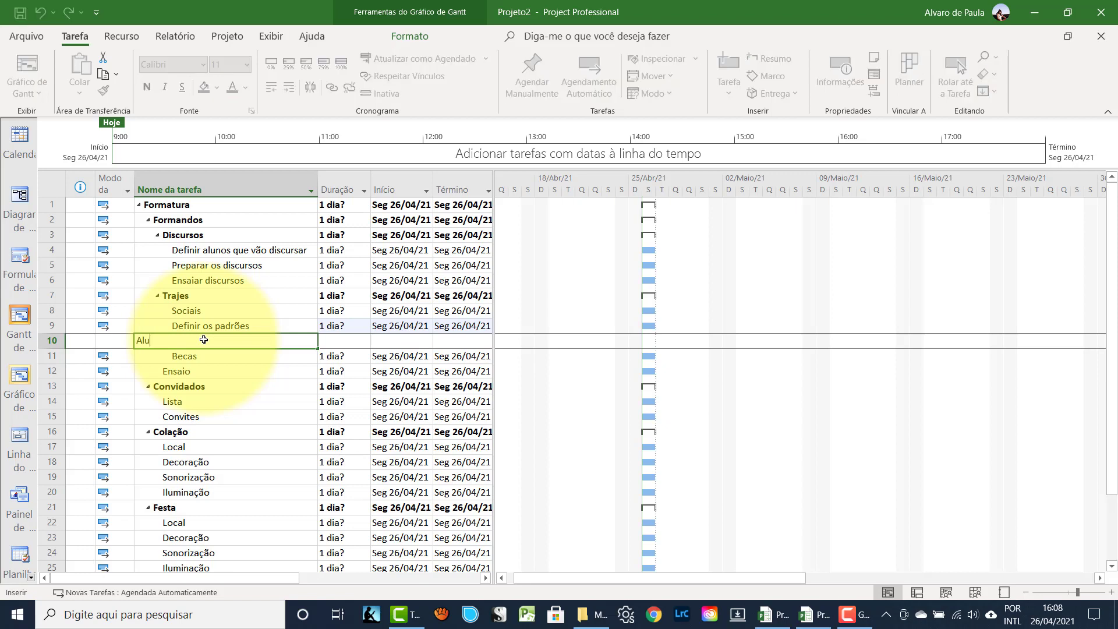
text(guel dos )
text(tr)
key(BackSpace)
key(BackSpace)
key(BackSpace)
key(BackSpace)
key(BackSpace)
key(BackSpace)
key(BackSpace)
key(BackSpace)
key(BackSpace)
key(BackSpace)
key(BackSpace)
key(BackSpace)
key(BackSpace)
text(Prova dos trajes sociais)
key(Return)
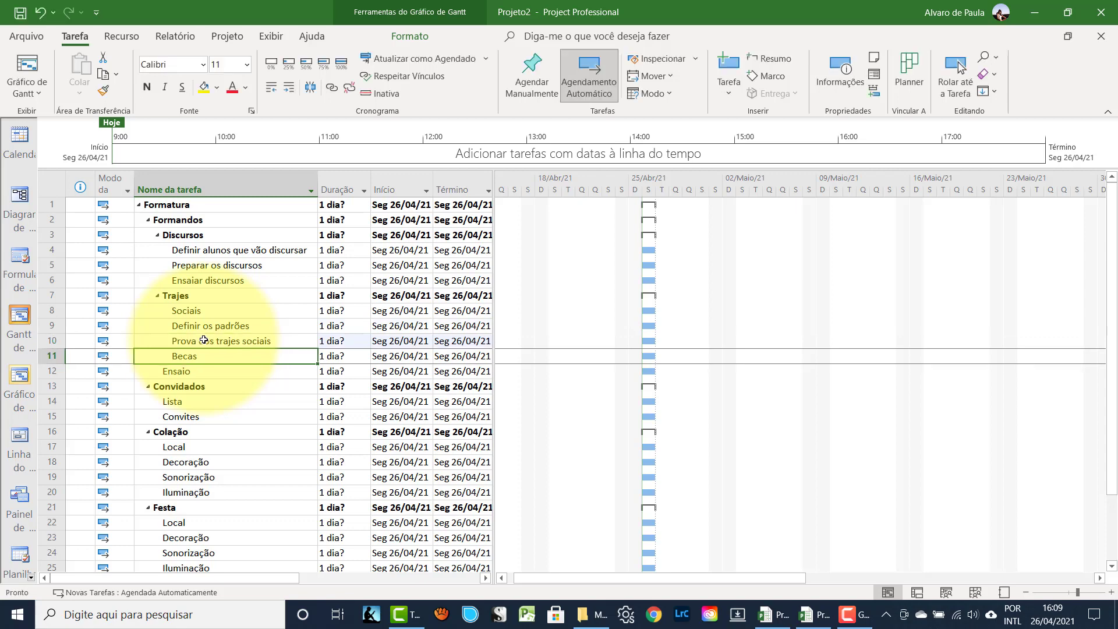
key(Insert)
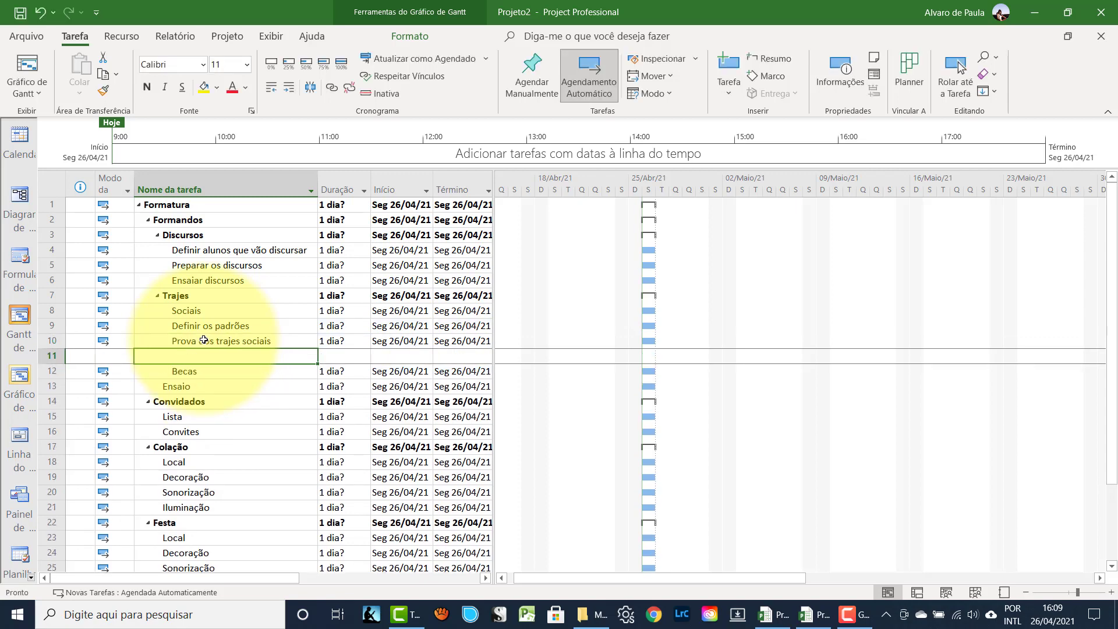
text(Al)
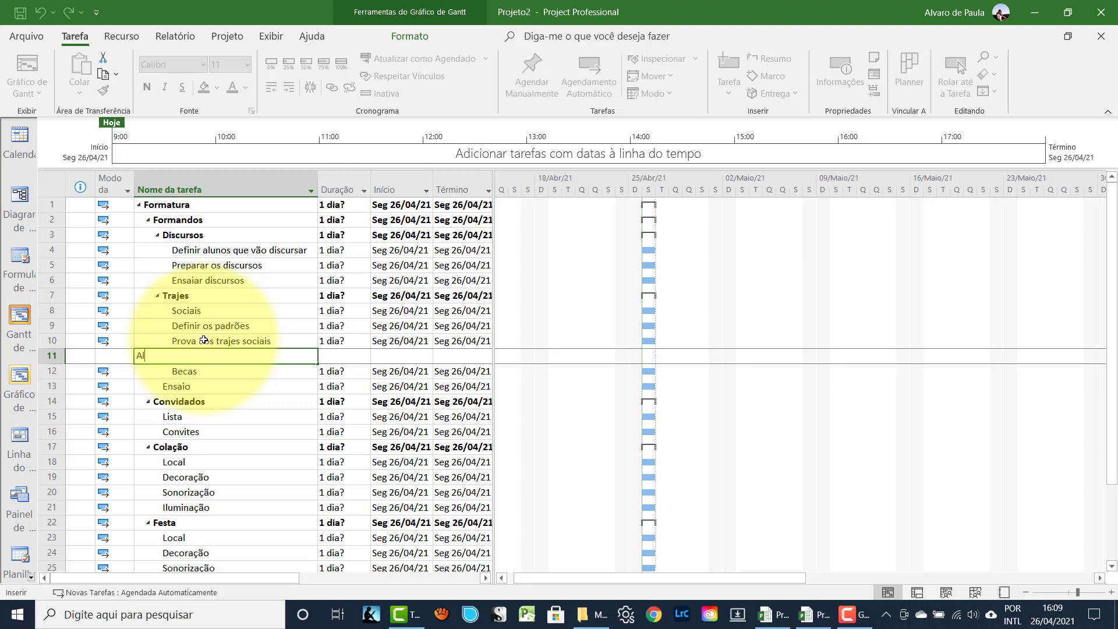
text(ugar trajes sociais)
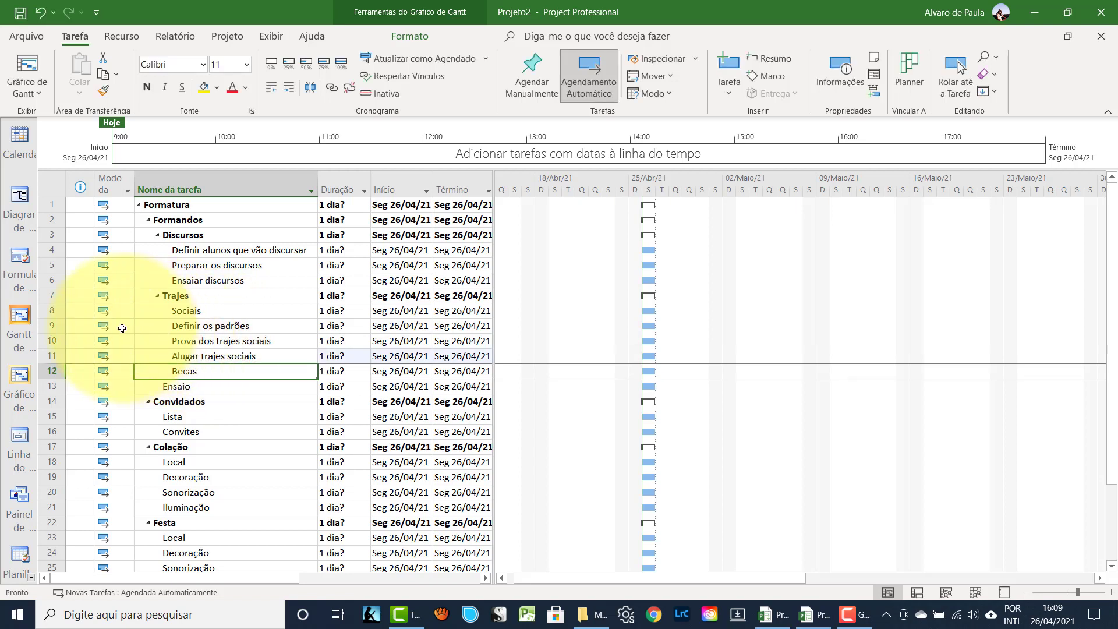
- Indent the three formal-wear tasks under Sociais and check each one
drag(58, 326, 59, 356)
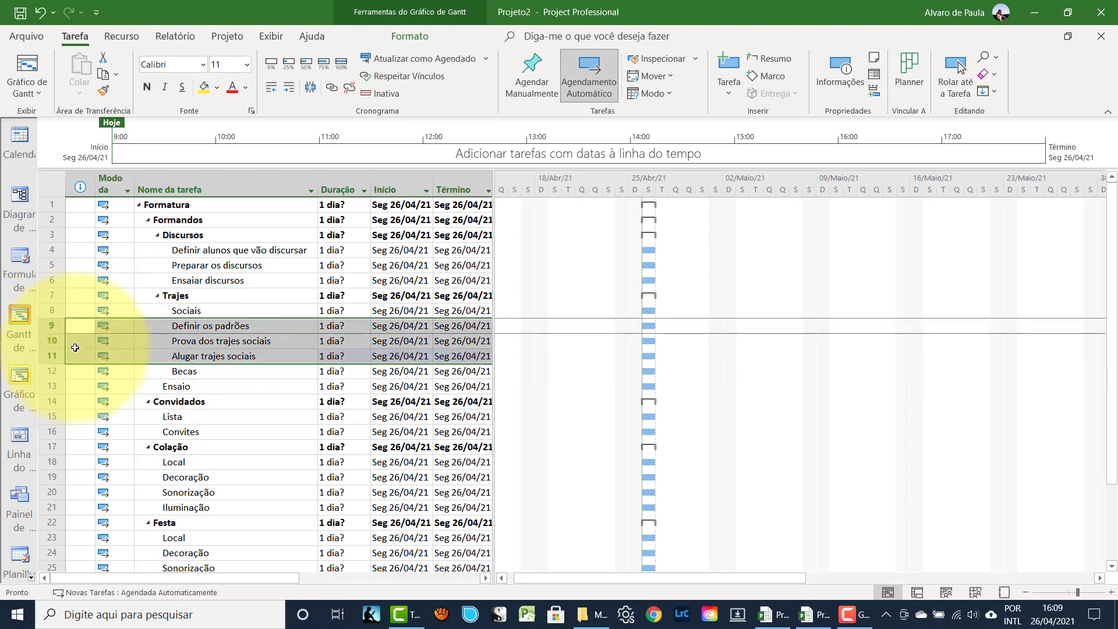
click(286, 89)
click(193, 341)
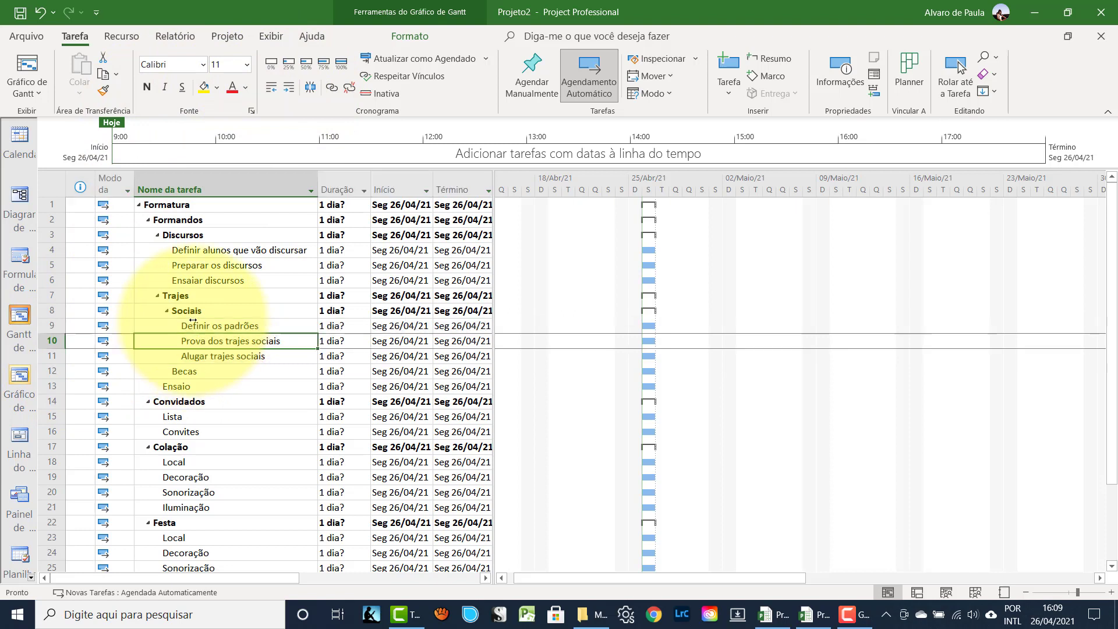
click(194, 324)
click(198, 341)
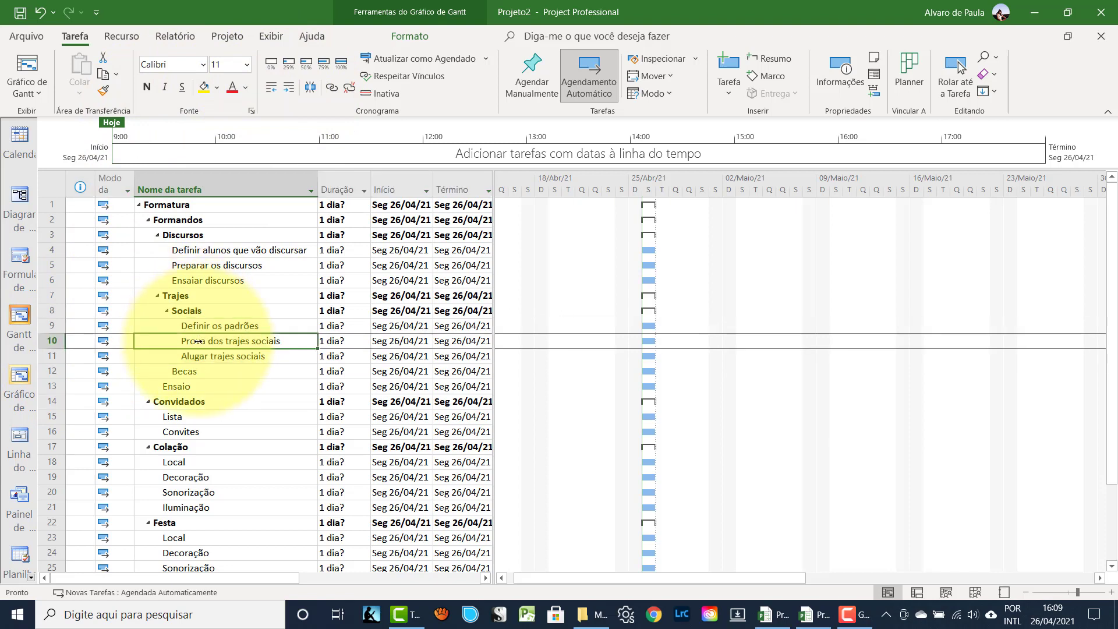
click(198, 356)
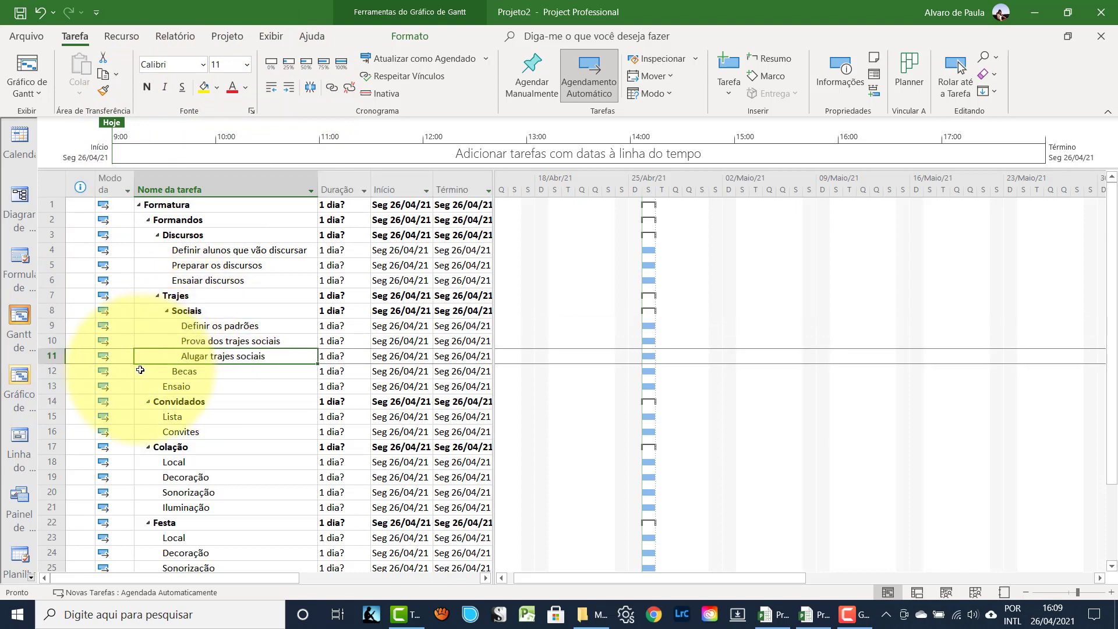
click(54, 386)
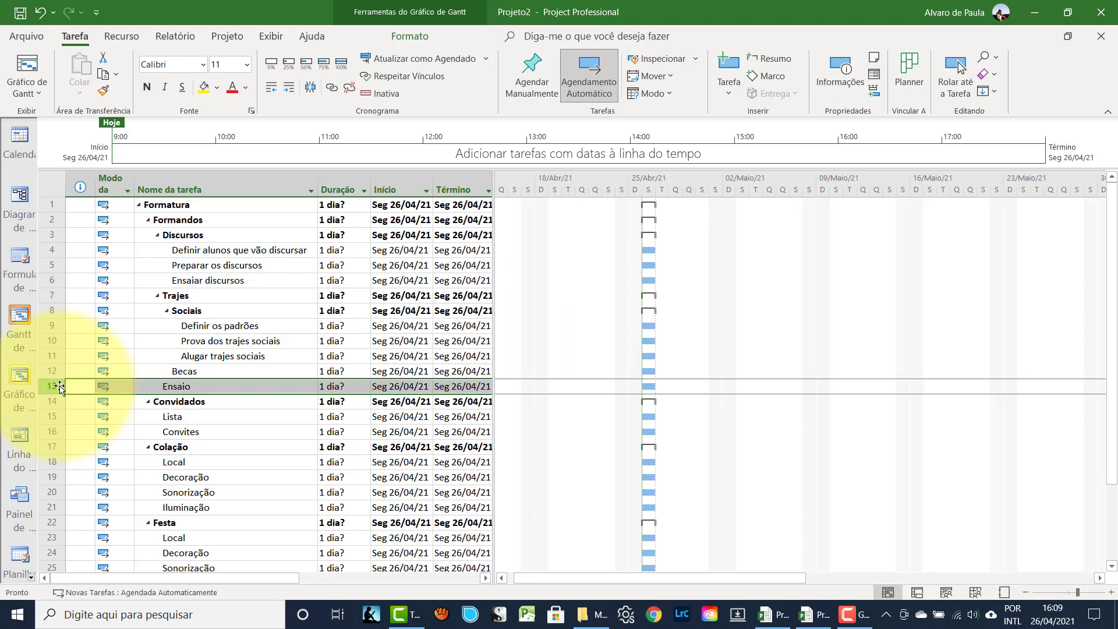
- Insert rows above Ensaio and enter the tasks 'Fazer ajustes' and 'Alugar becas'
key(Insert)
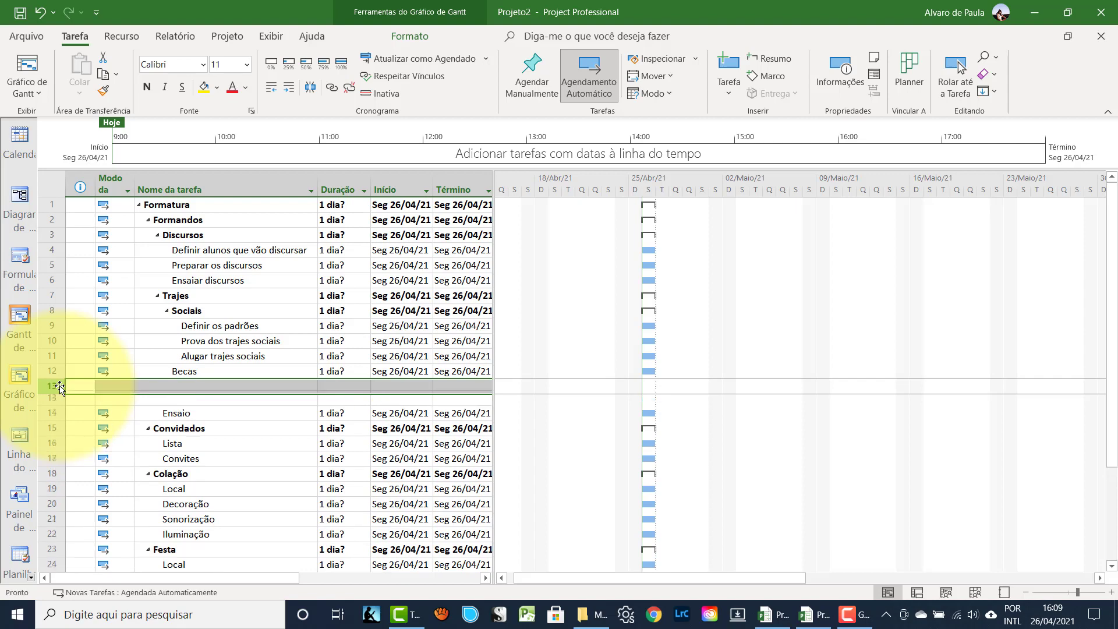
click(183, 386)
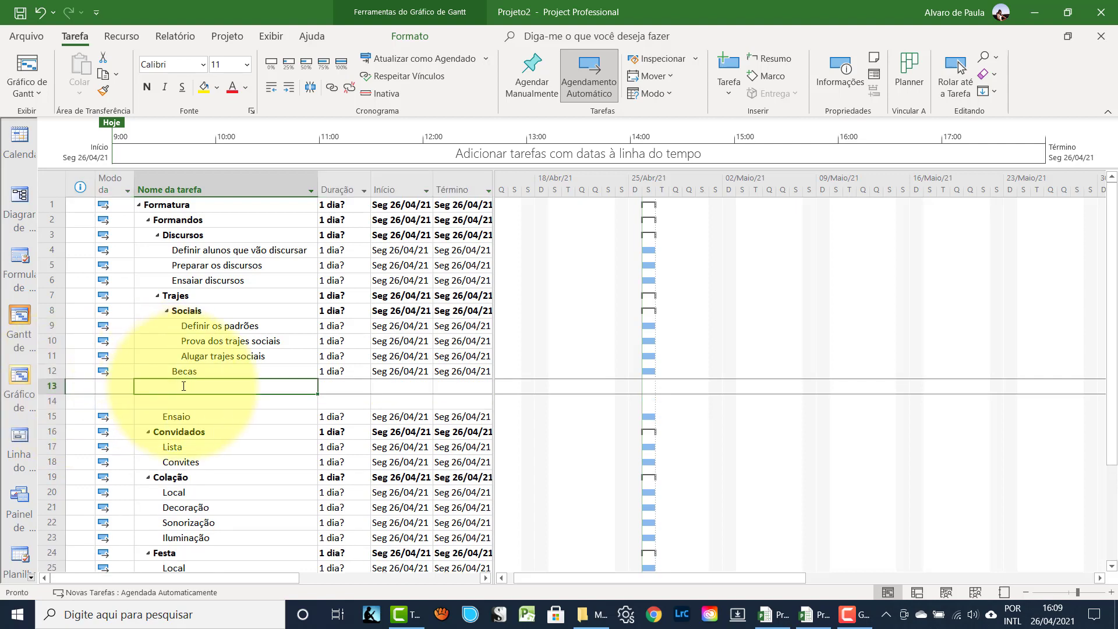
text(Fazer aju)
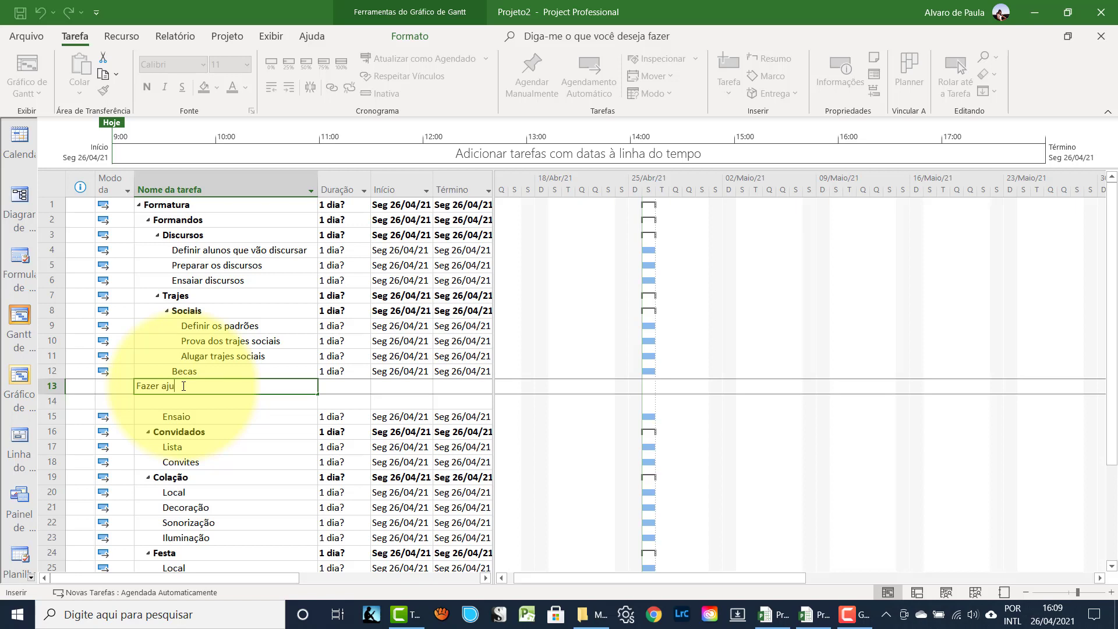
text(stes)
key(Return)
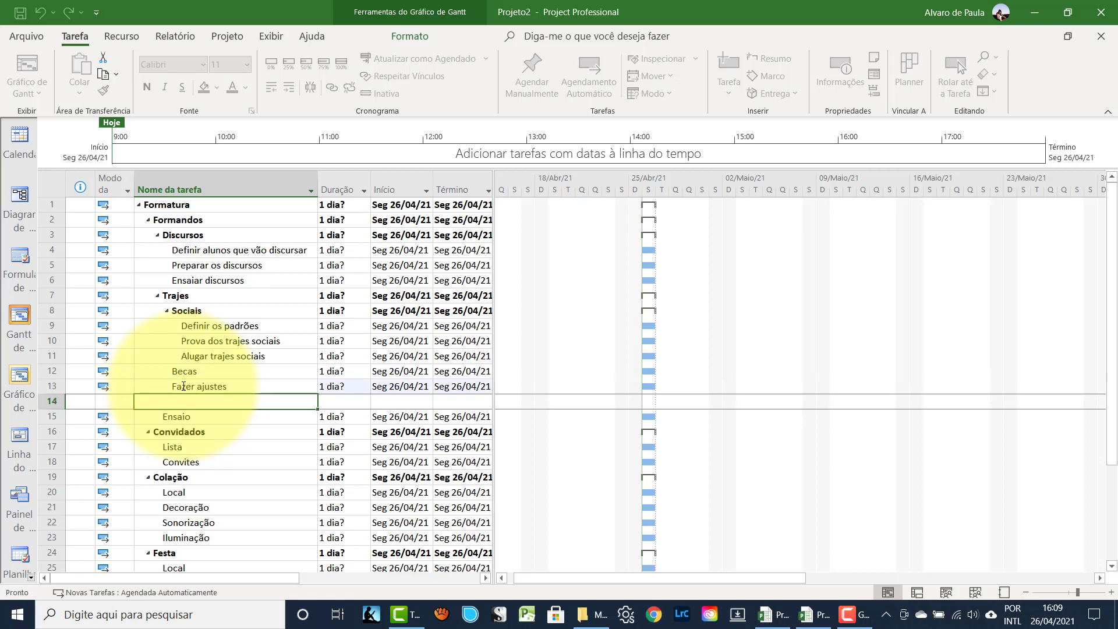
text(Alugar becas)
key(Return)
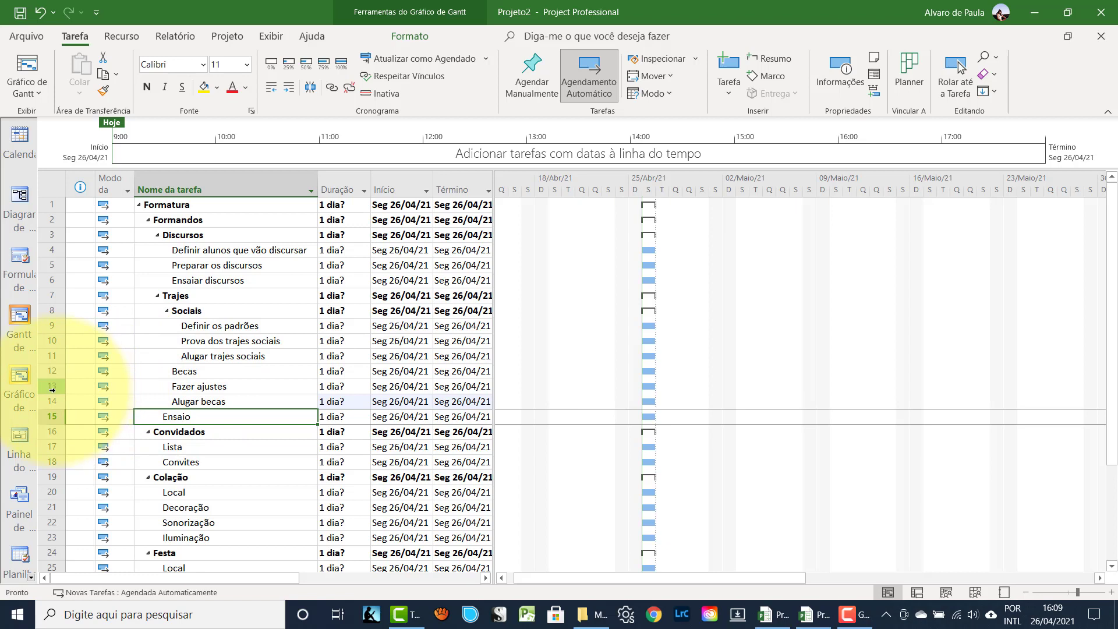
- Indent Fazer ajustes and Alugar becas under Becas
drag(62, 391, 61, 401)
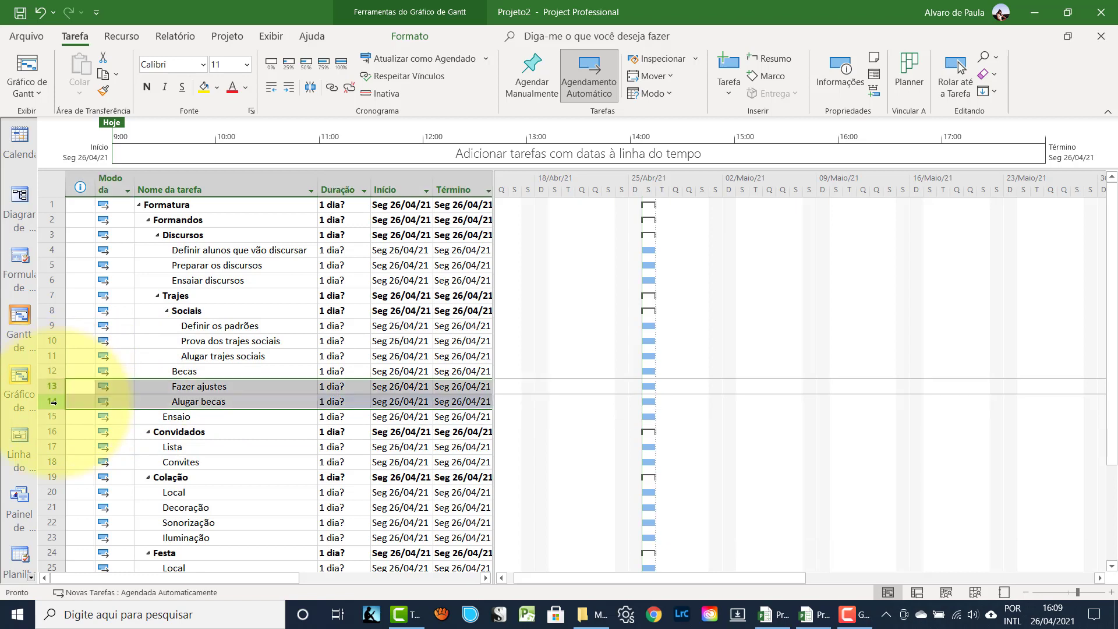
click(289, 89)
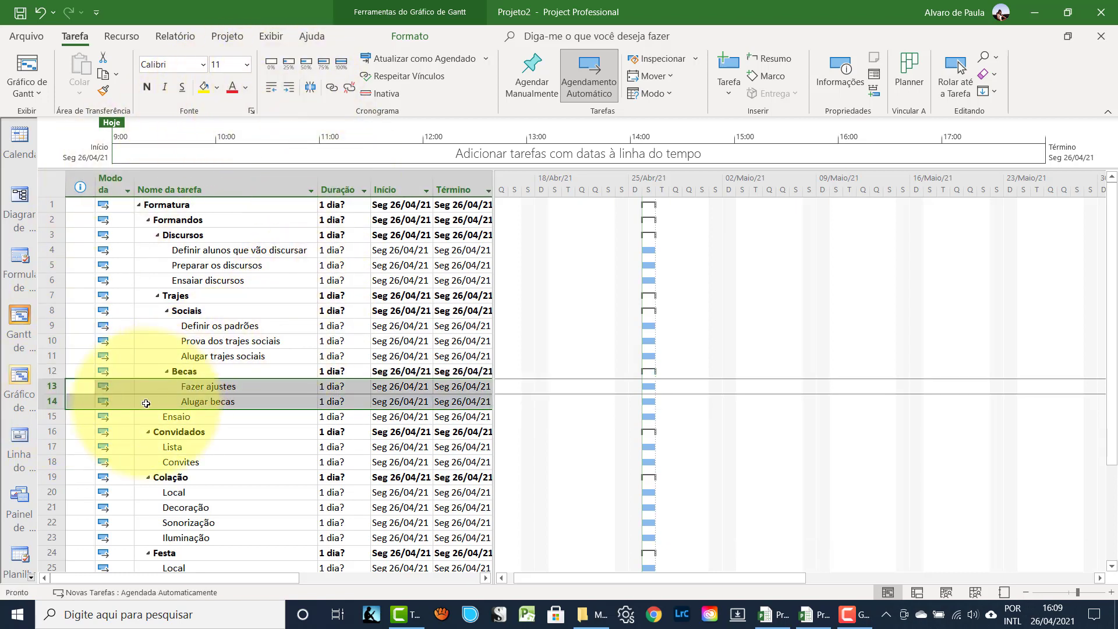
click(51, 432)
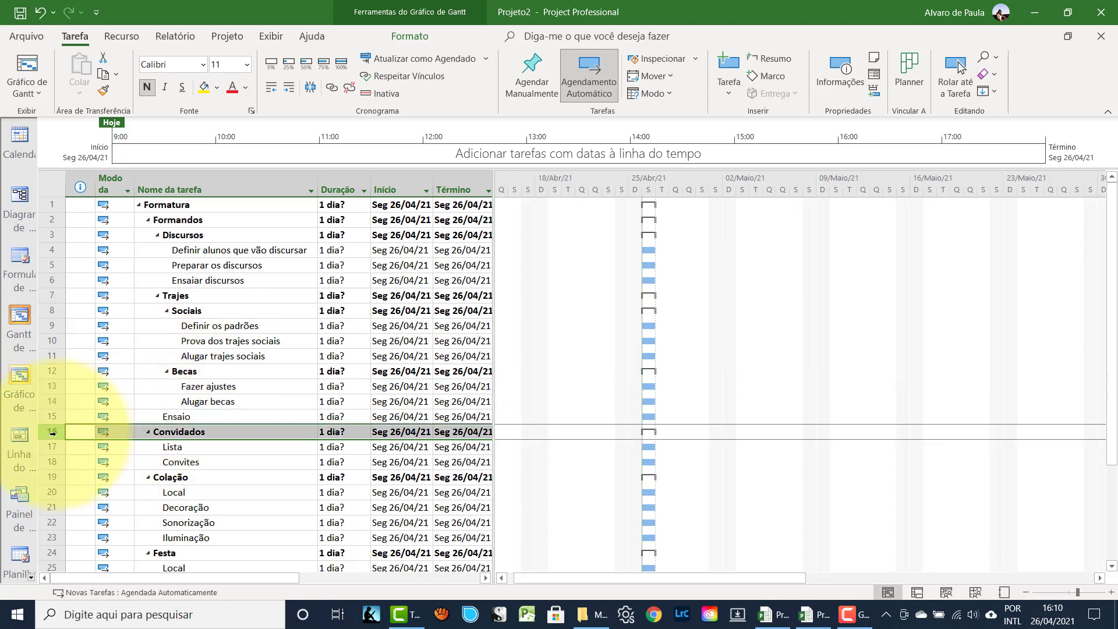
- Add 'Realizar ensaio geral' above Convidados and indent it under Ensaio
key(Insert)
click(181, 436)
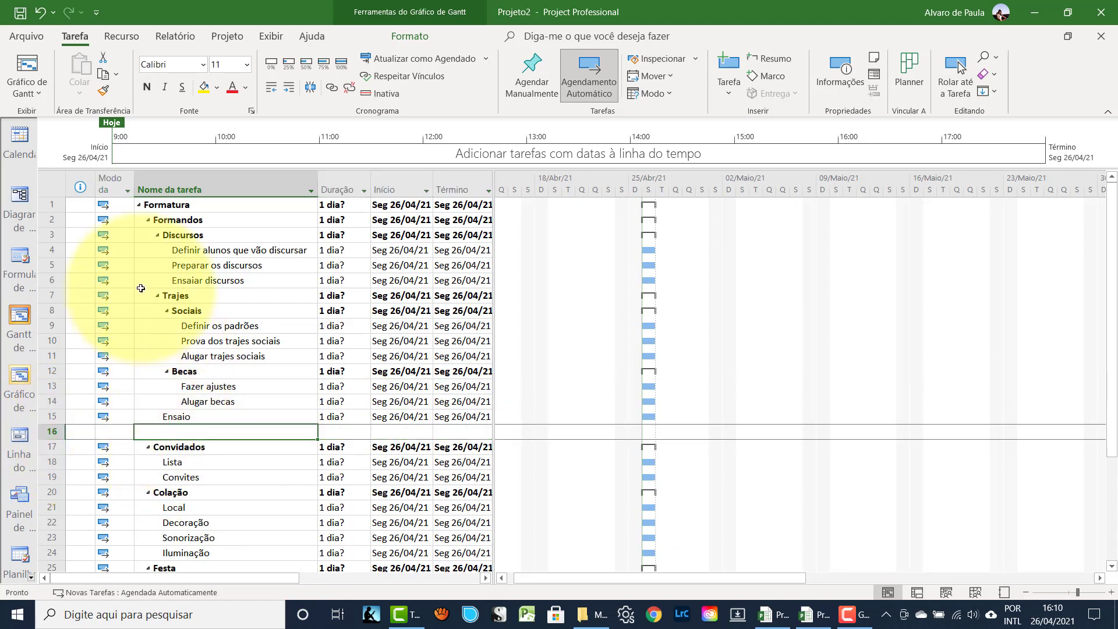
text(Re)
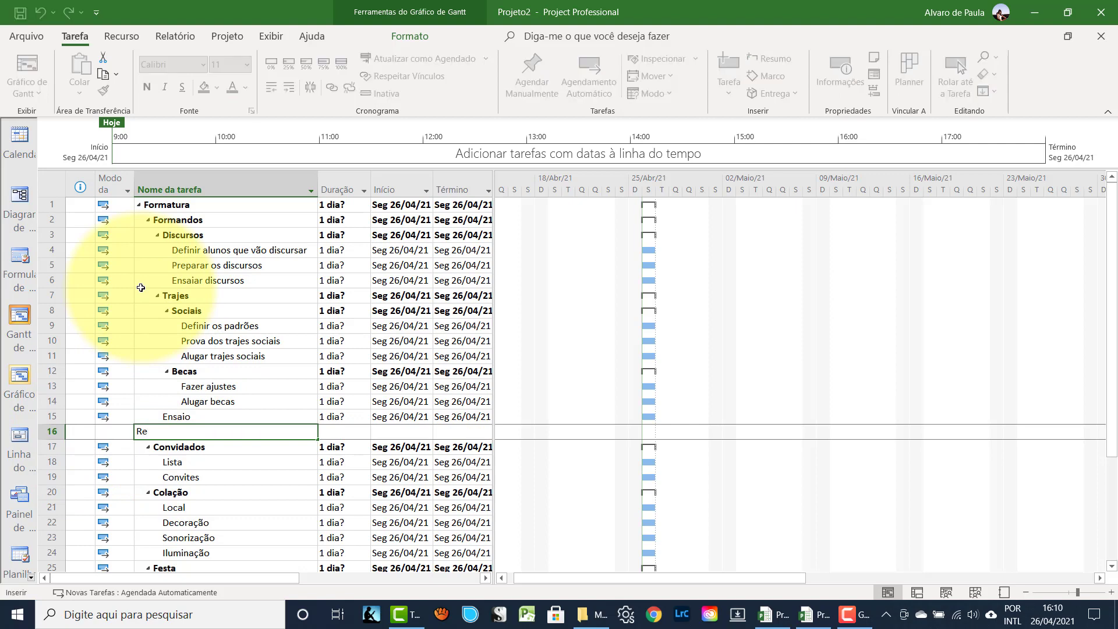
text(alizar en)
text(nsai)
text(o geral)
key(Return)
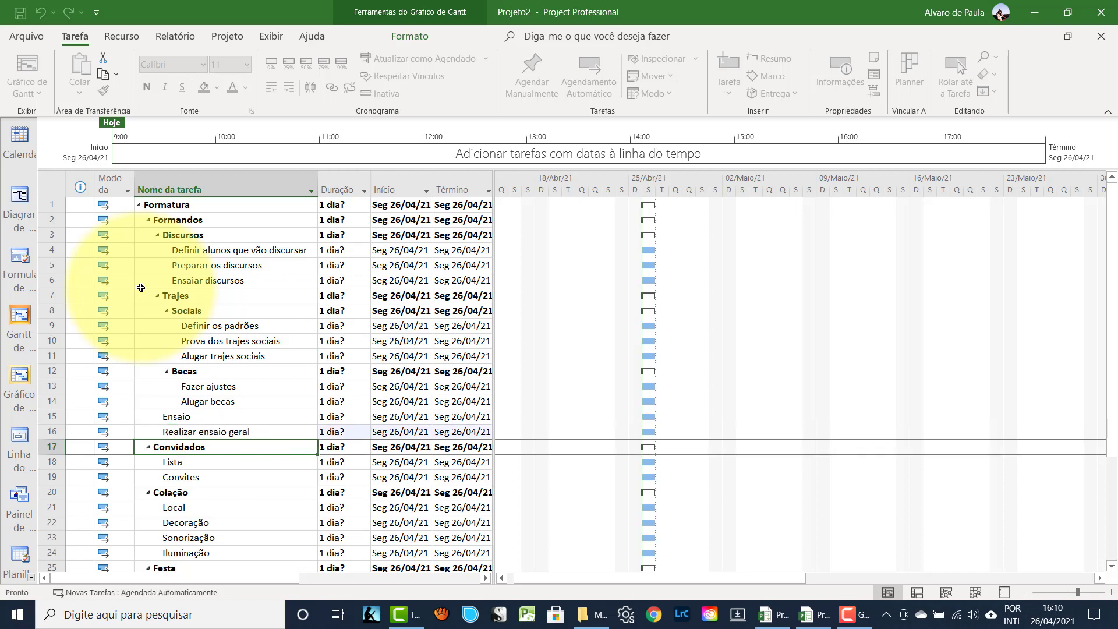
click(52, 432)
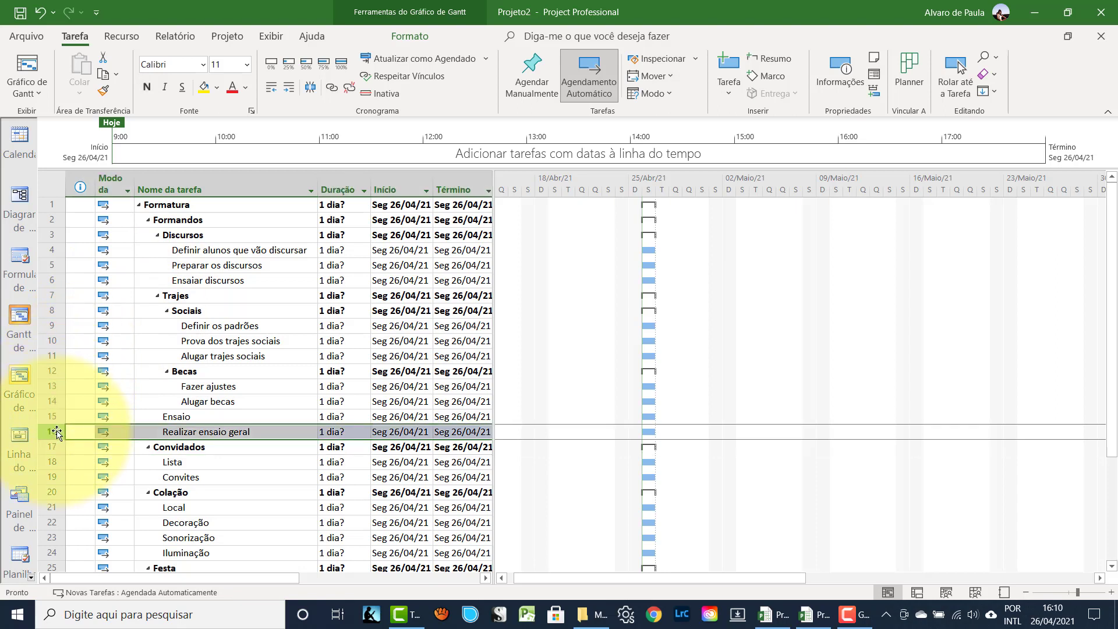
click(295, 89)
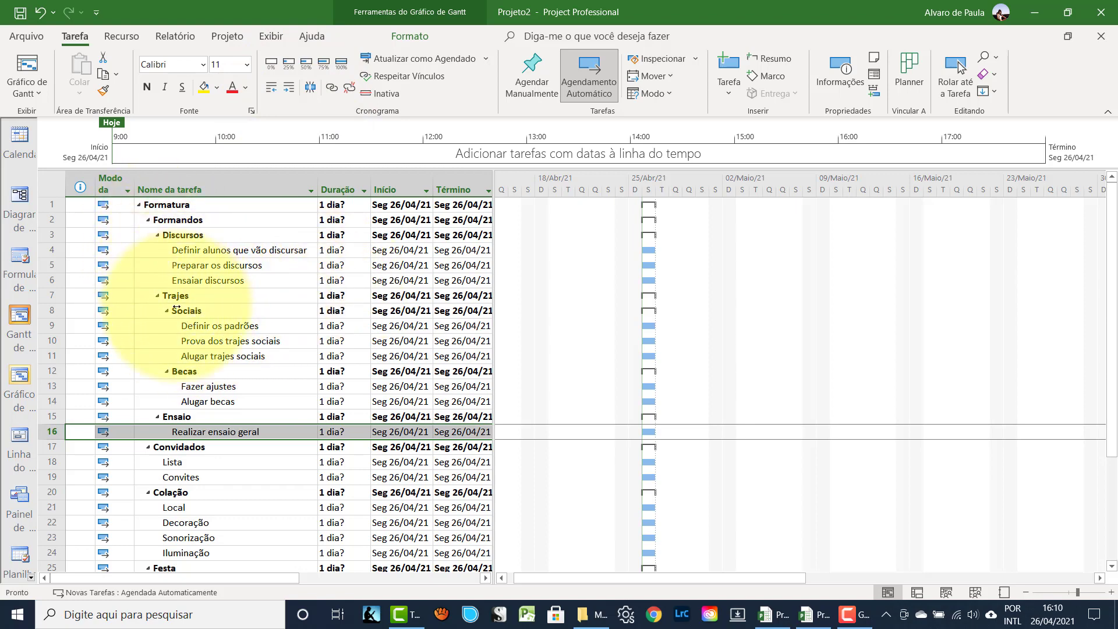
- Collapse and re-expand the Formandos summary task to check the outline
click(152, 220)
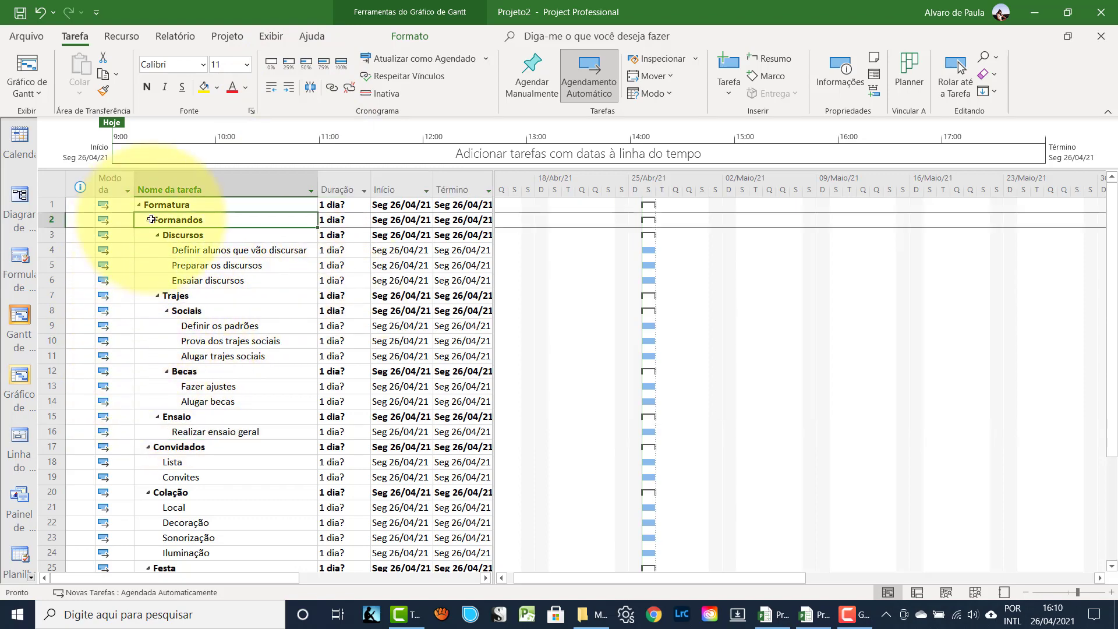
click(148, 220)
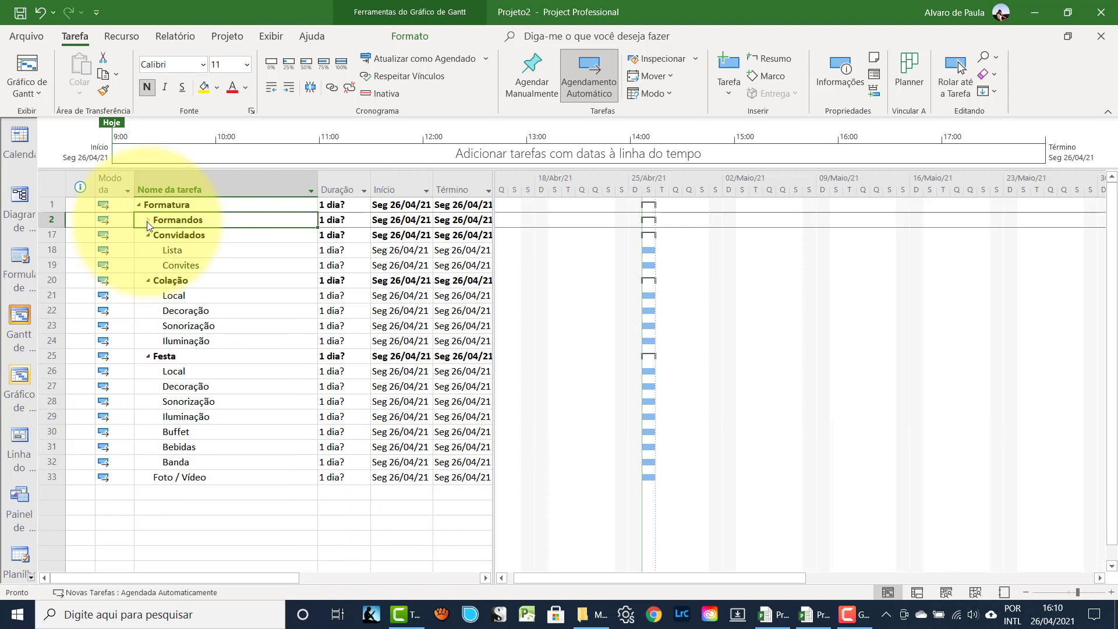
click(147, 220)
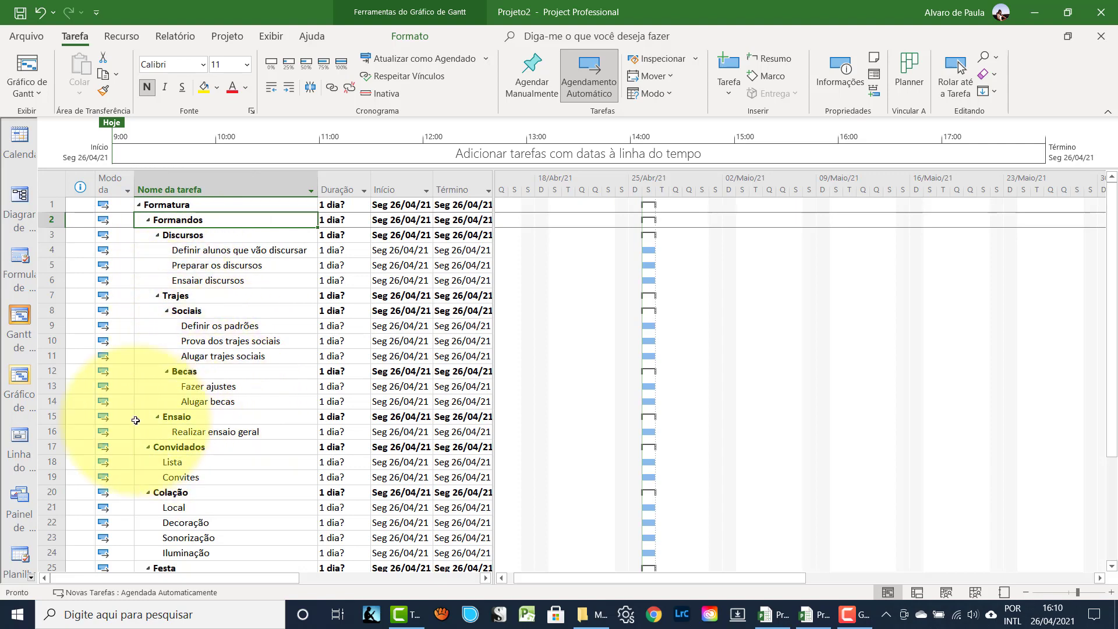
scroll(111, 407, down, 2)
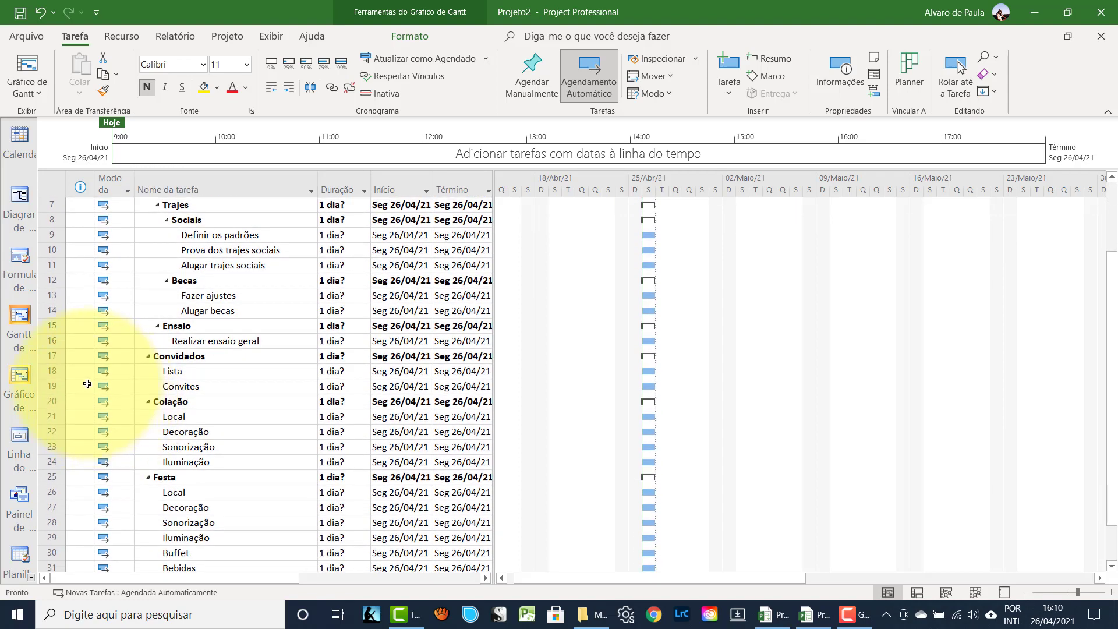
click(47, 388)
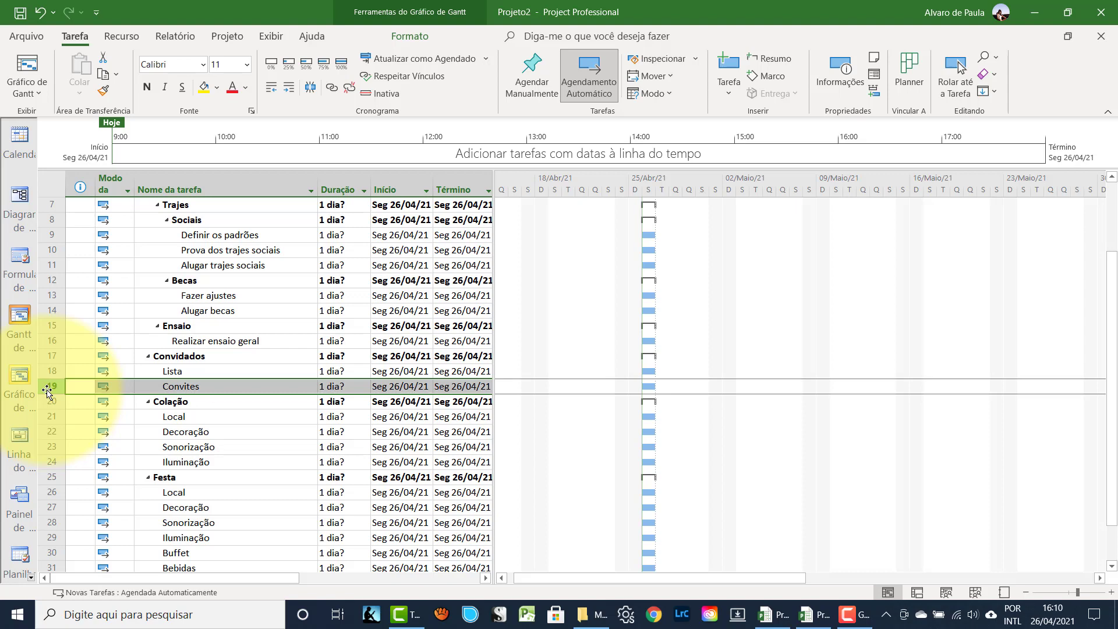
- Insert rows above Convites with 'Definir número de convidados por aluno' and 'Criar a lista de convidados'
key(Insert)
key(Insert)
click(167, 387)
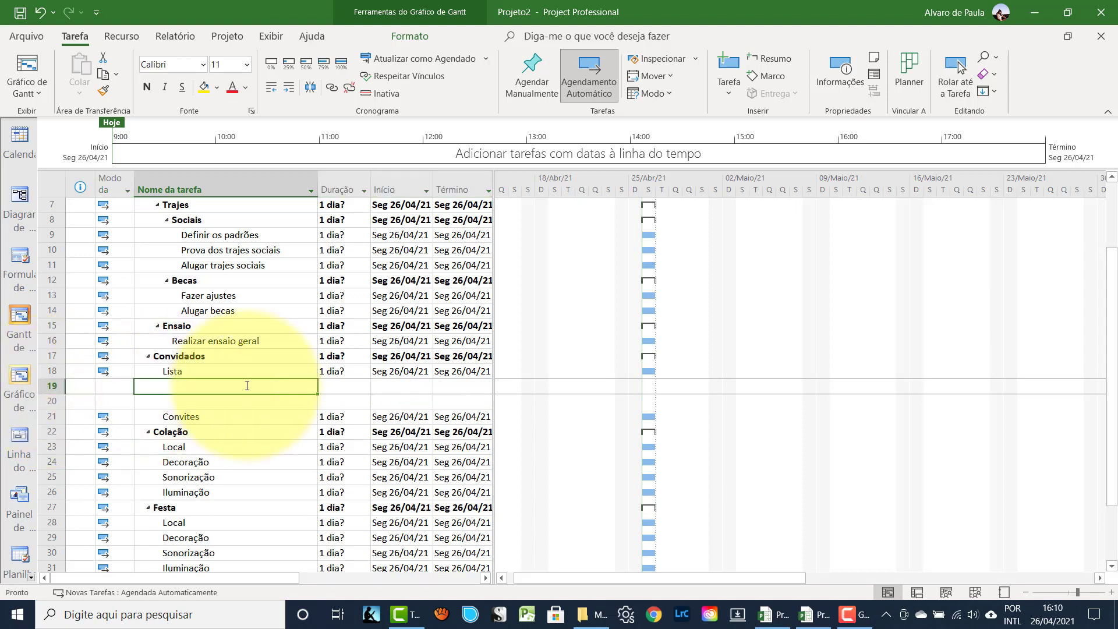
text(Definir)
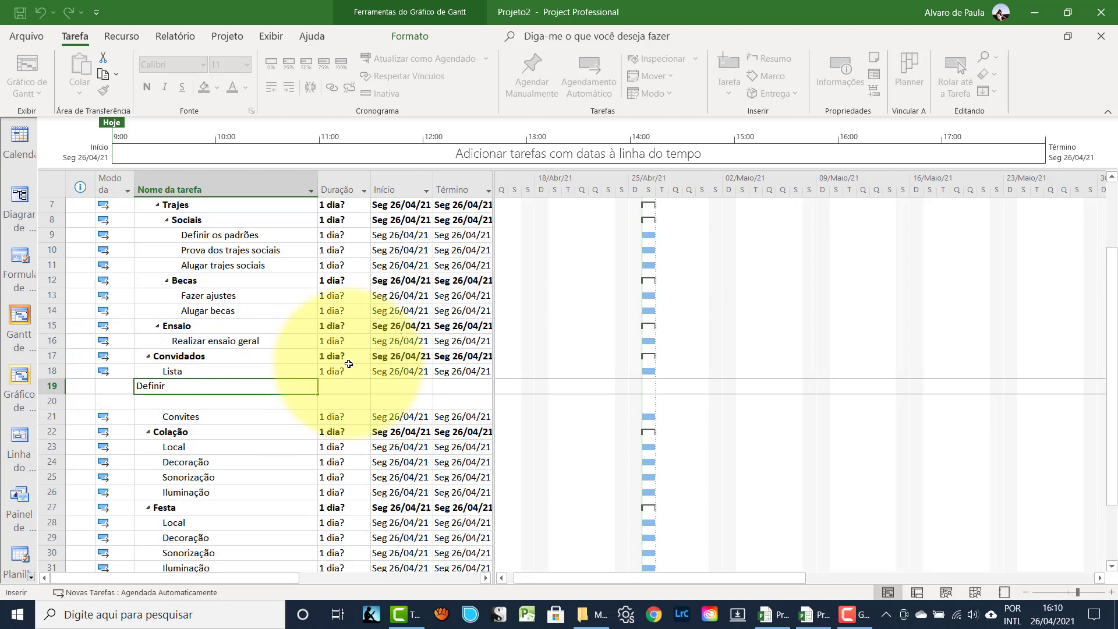
text( número de convidados por aluno)
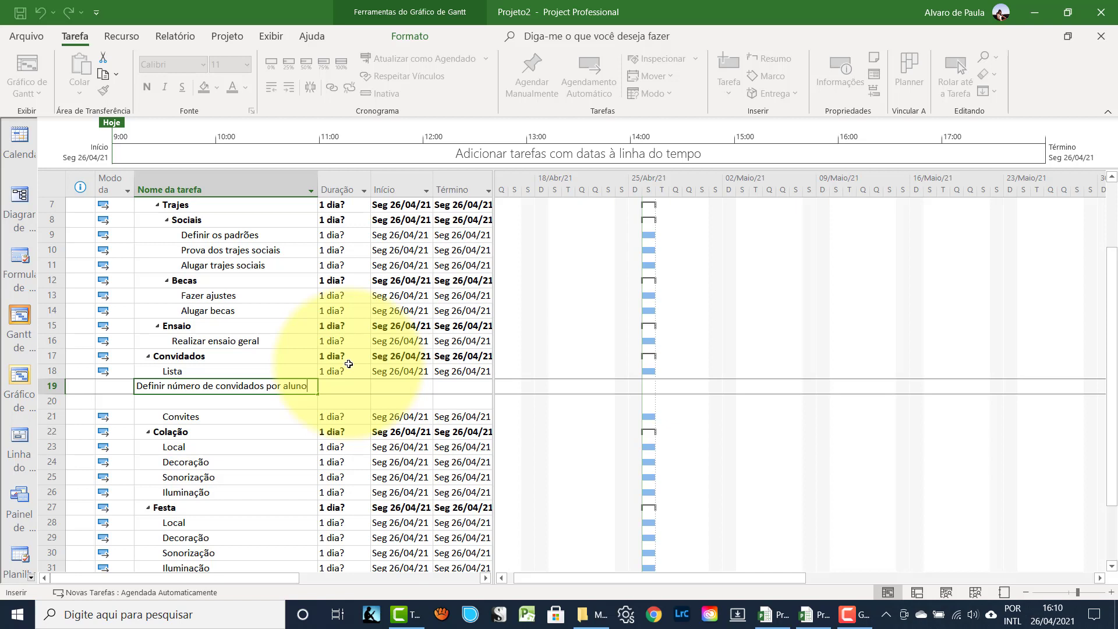
key(Return)
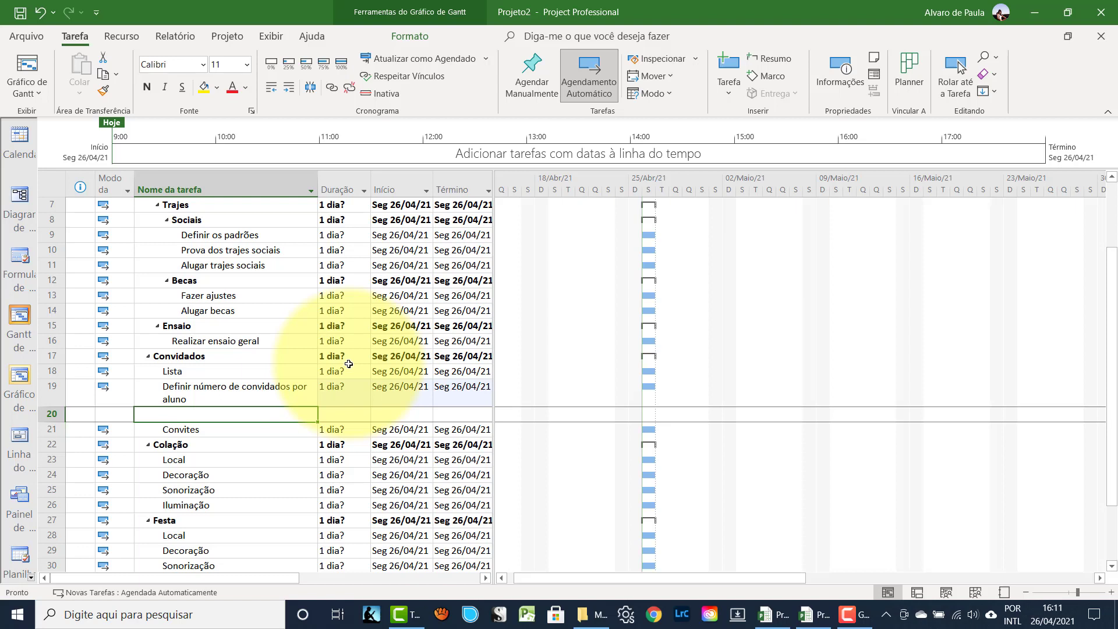
text(Criar a)
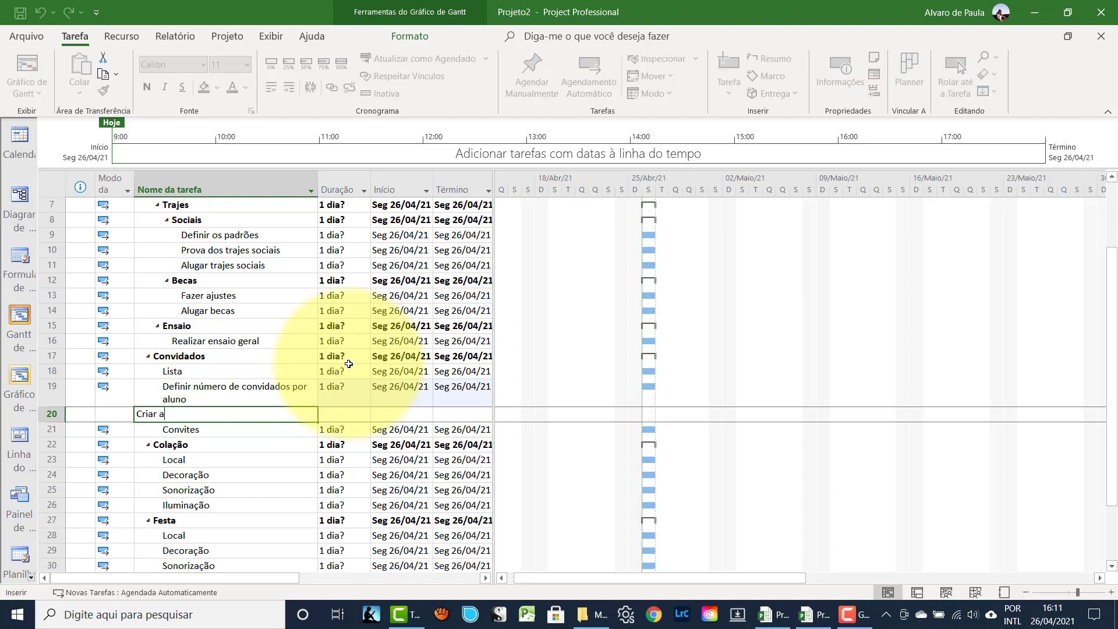
text( lista de convidados)
key(Return)
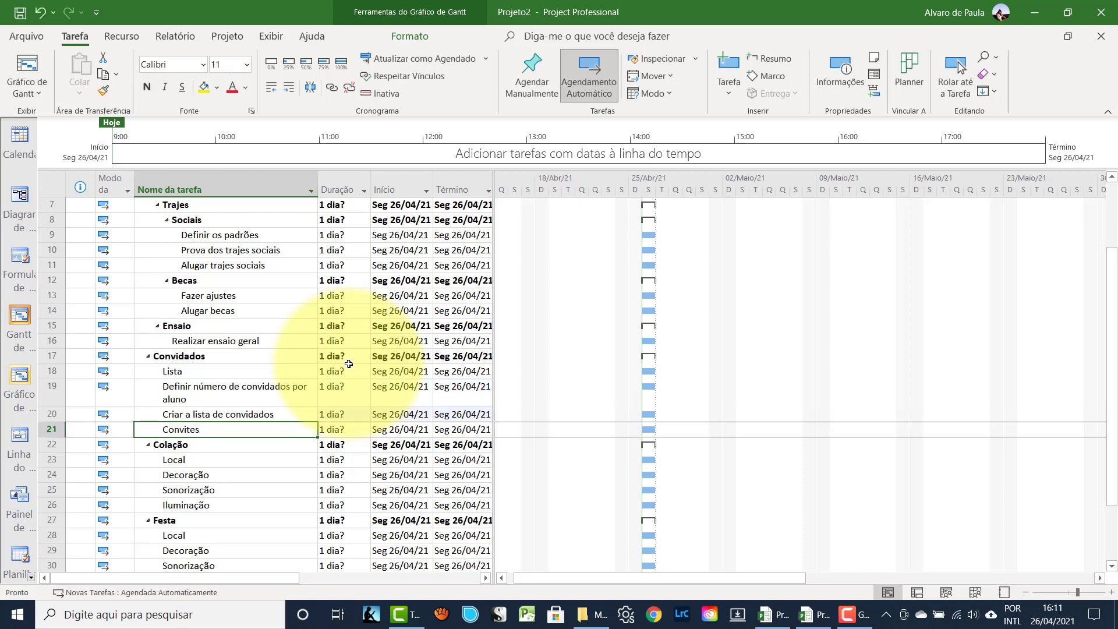
- Indent both new guest-list tasks under Lista
click(49, 396)
drag(48, 396, 50, 414)
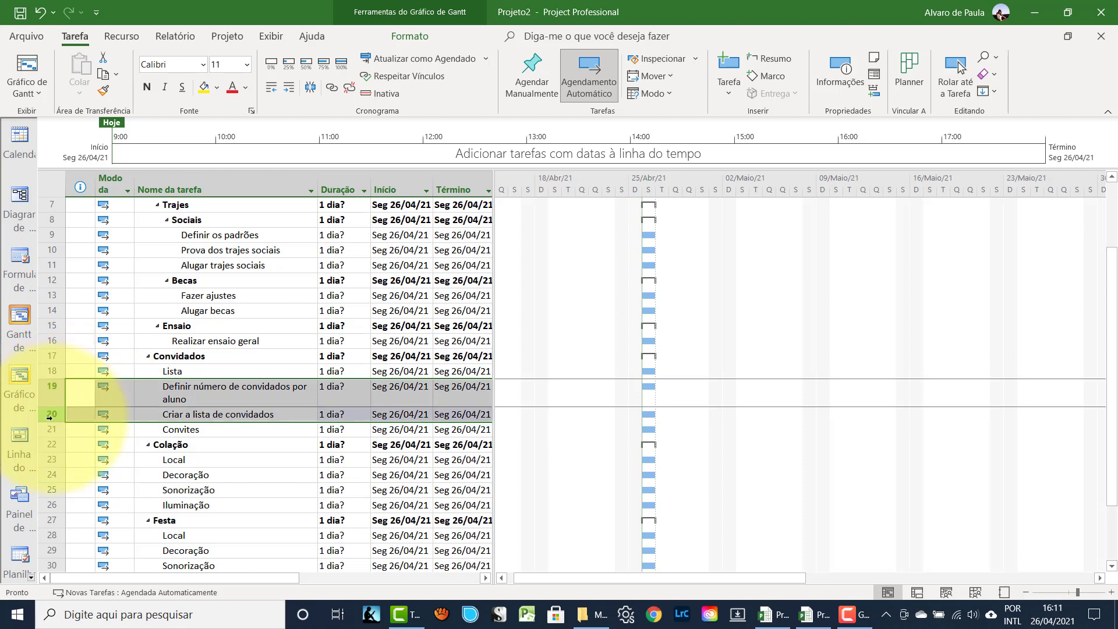
click(289, 88)
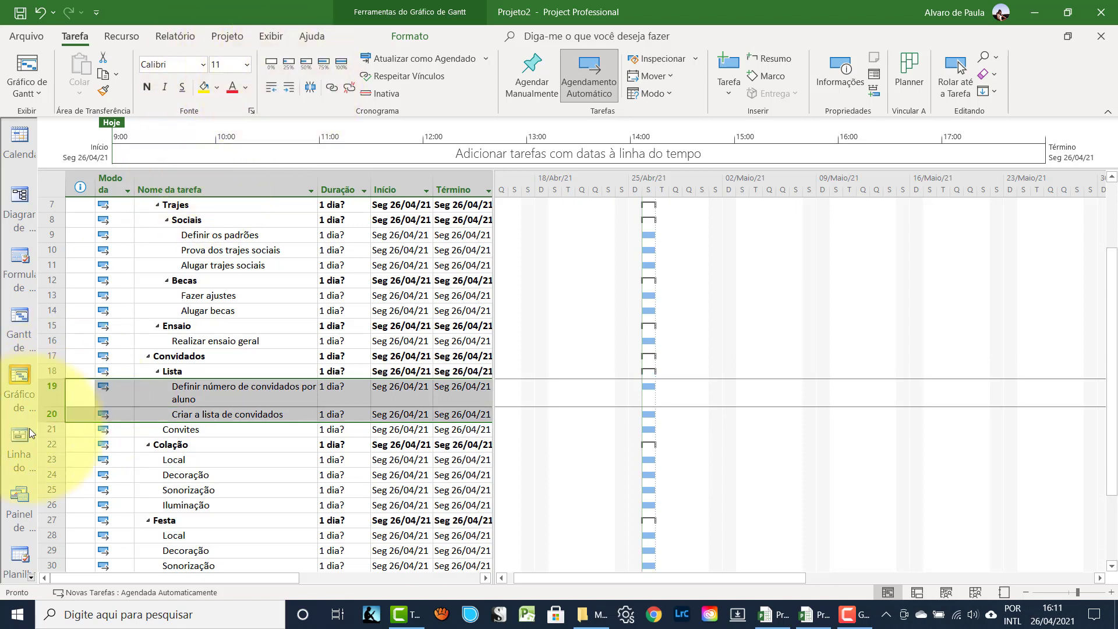
- Add tasks 'Definir modelo', 'Imprimir convites' and 'Distribuir convites' above Colação
click(49, 444)
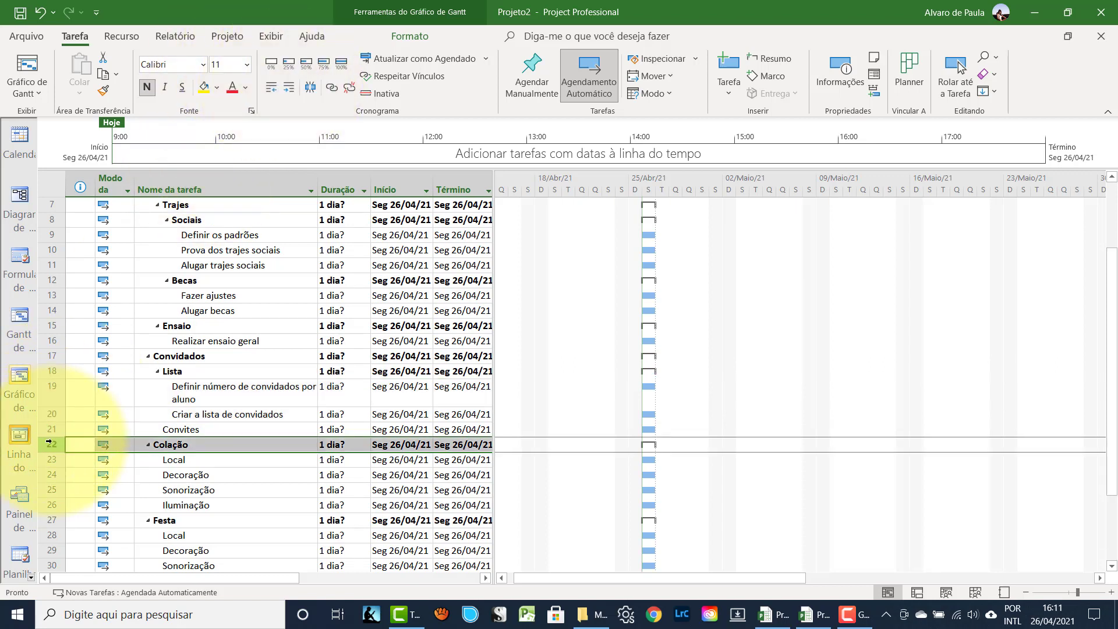
key(Insert)
key(Insert)
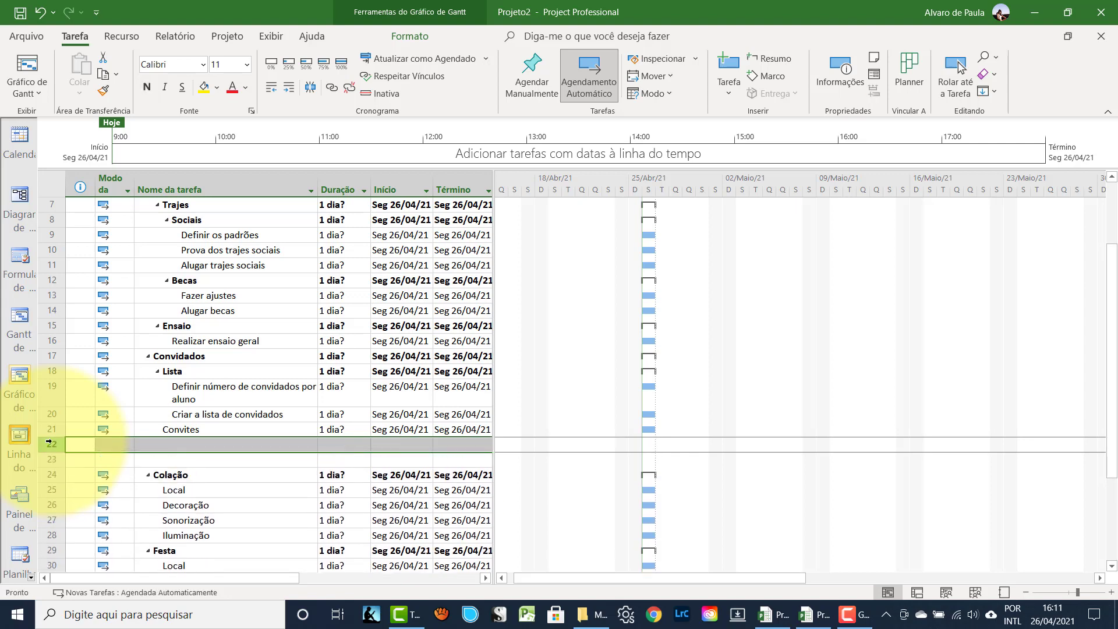
click(138, 444)
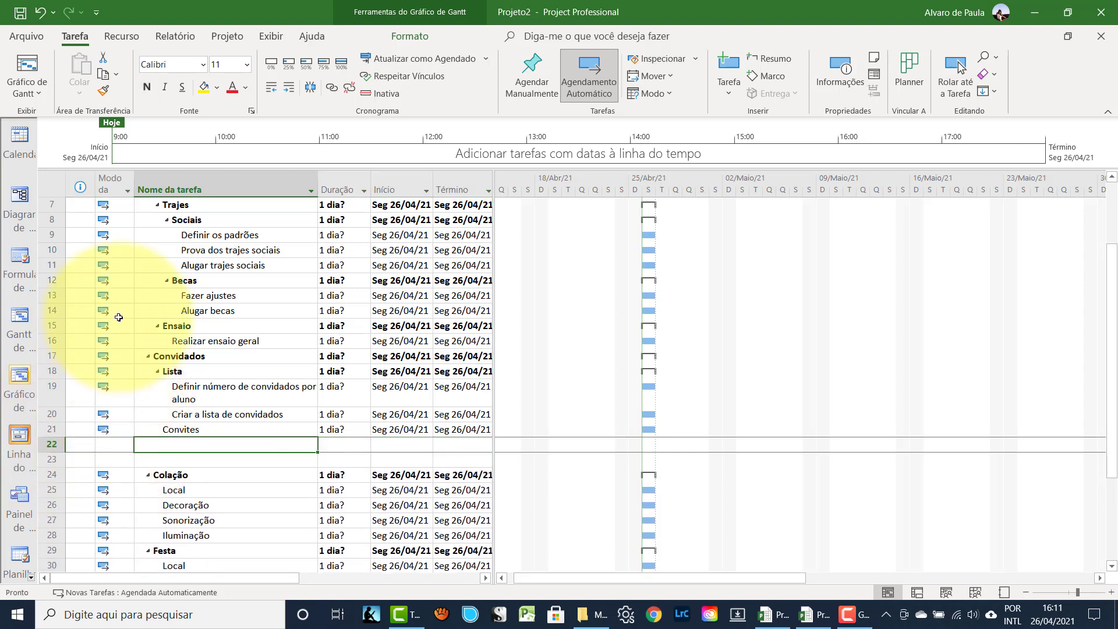
text(De)
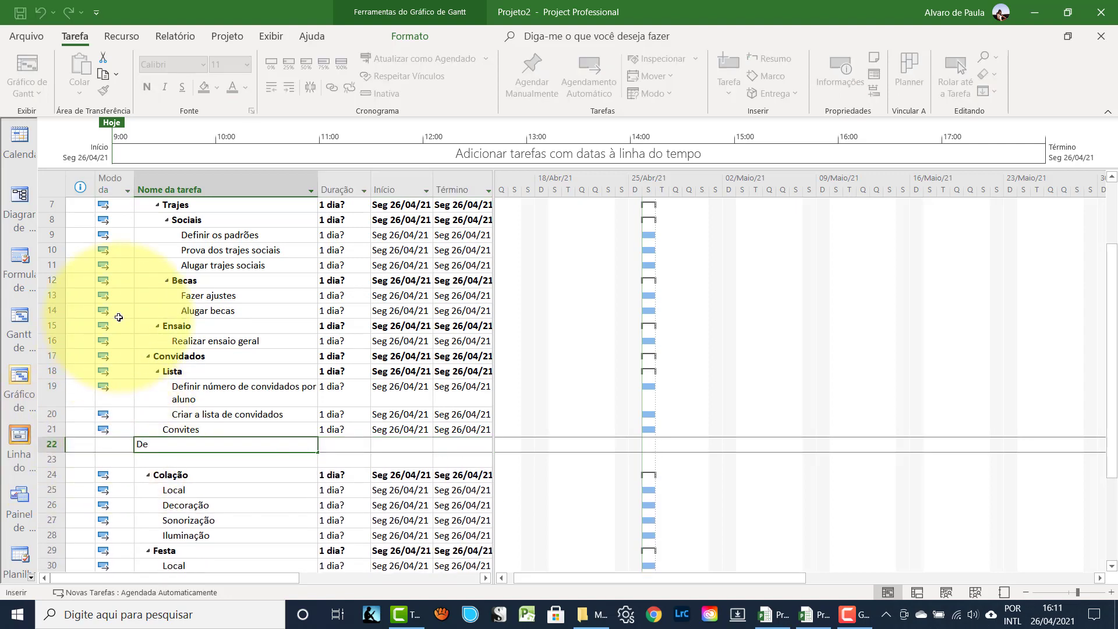
text(finir modelo)
key(Return)
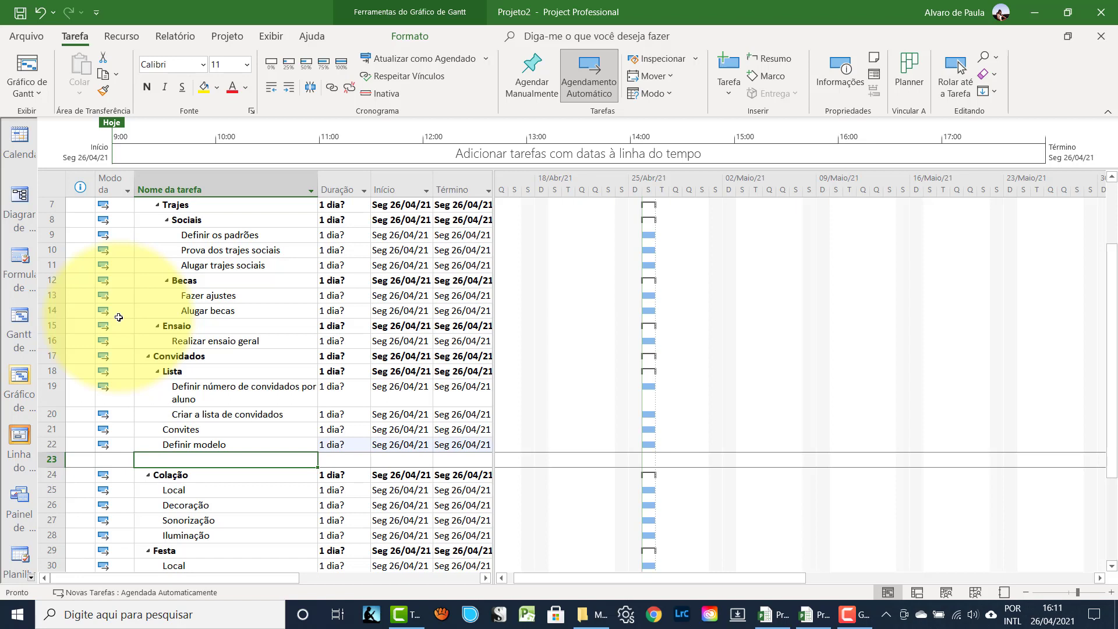
text(A)
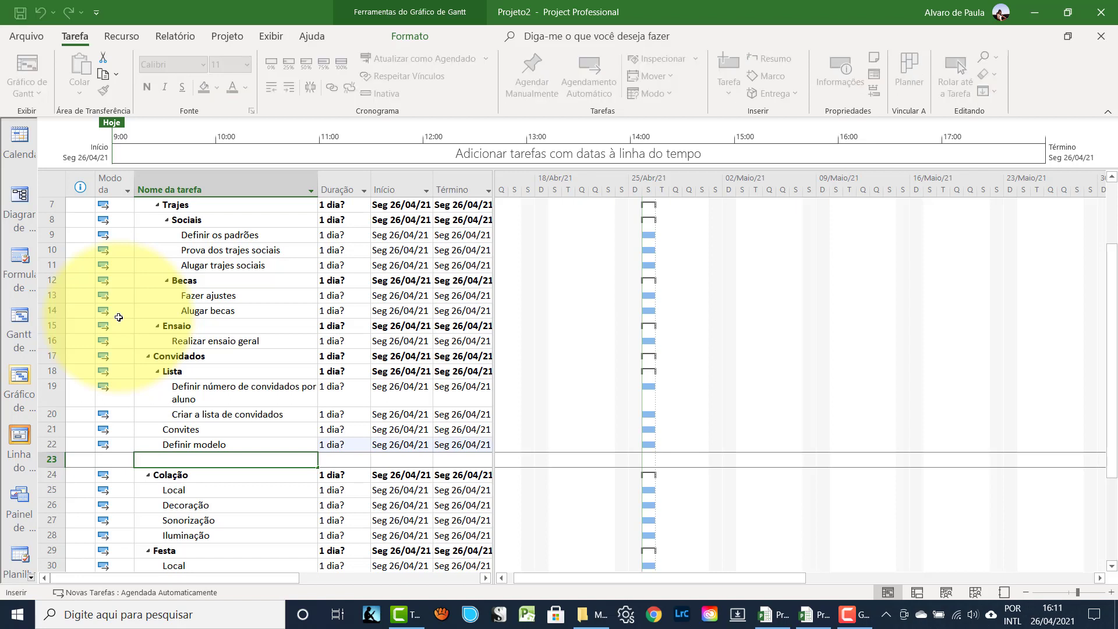
text(Imprimir convites)
key(Return)
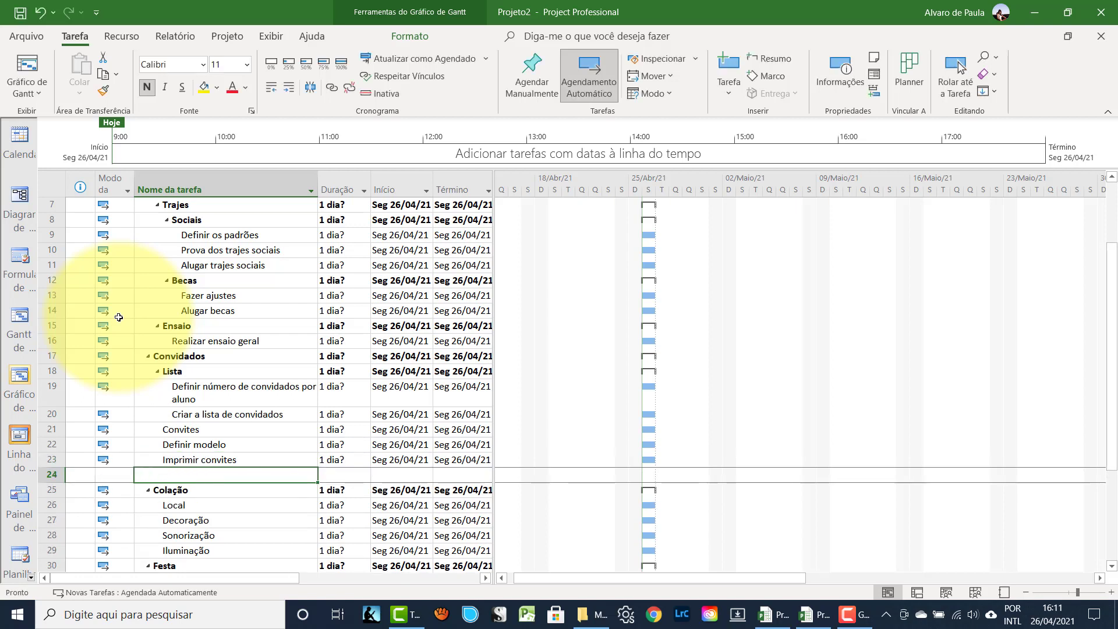
key(Insert)
text(D)
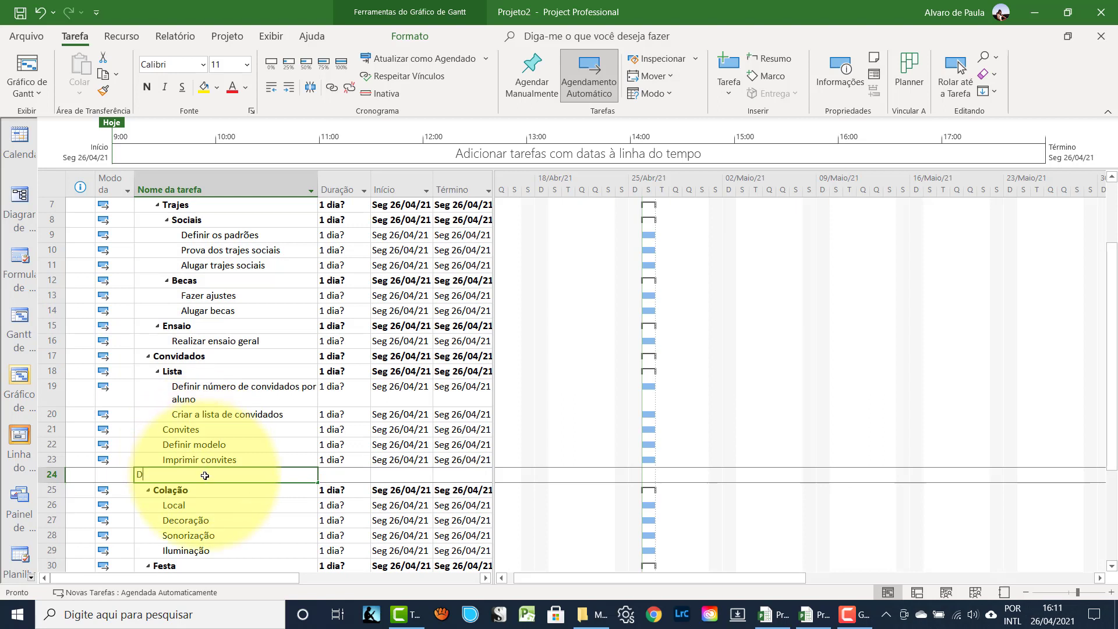
text(istri)
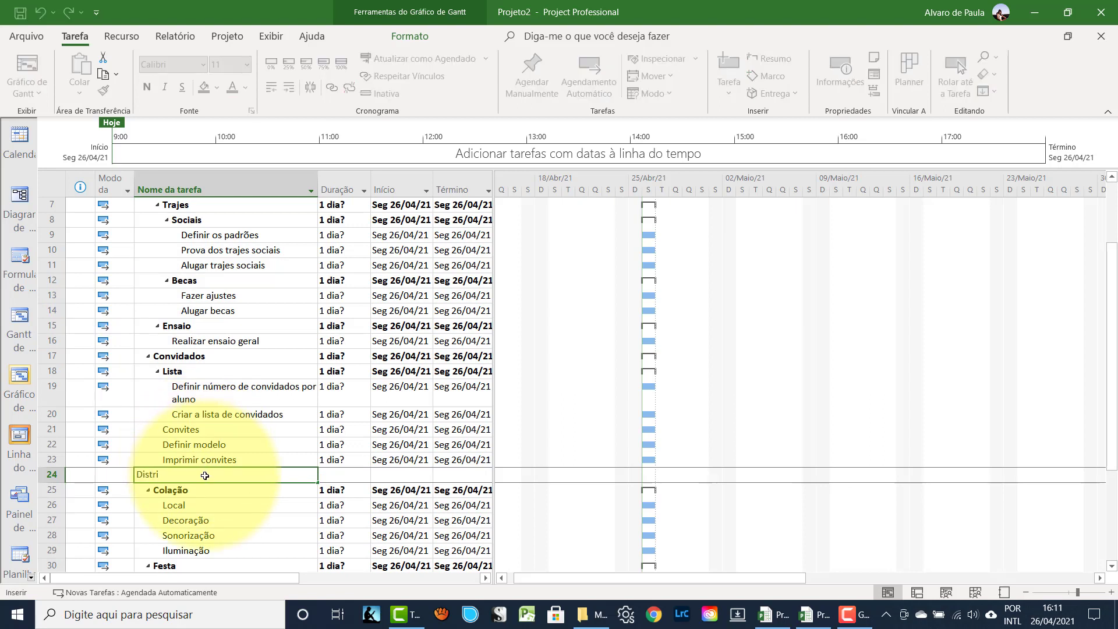
text(buir convites)
key(Return)
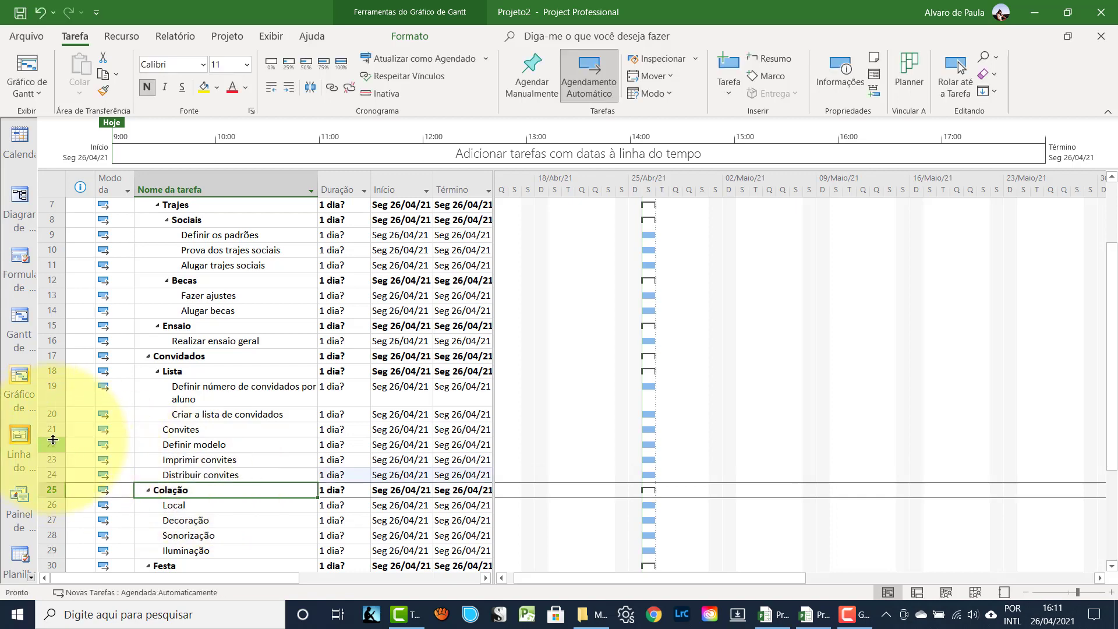
- Indent the three invitation tasks under Convites
drag(46, 443, 49, 475)
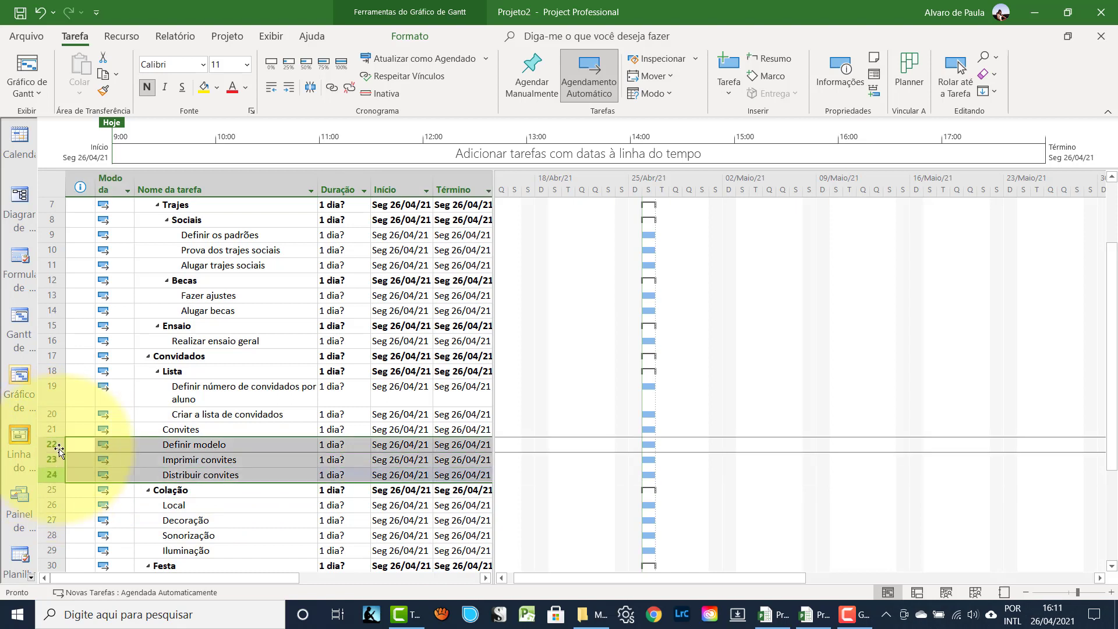
click(289, 87)
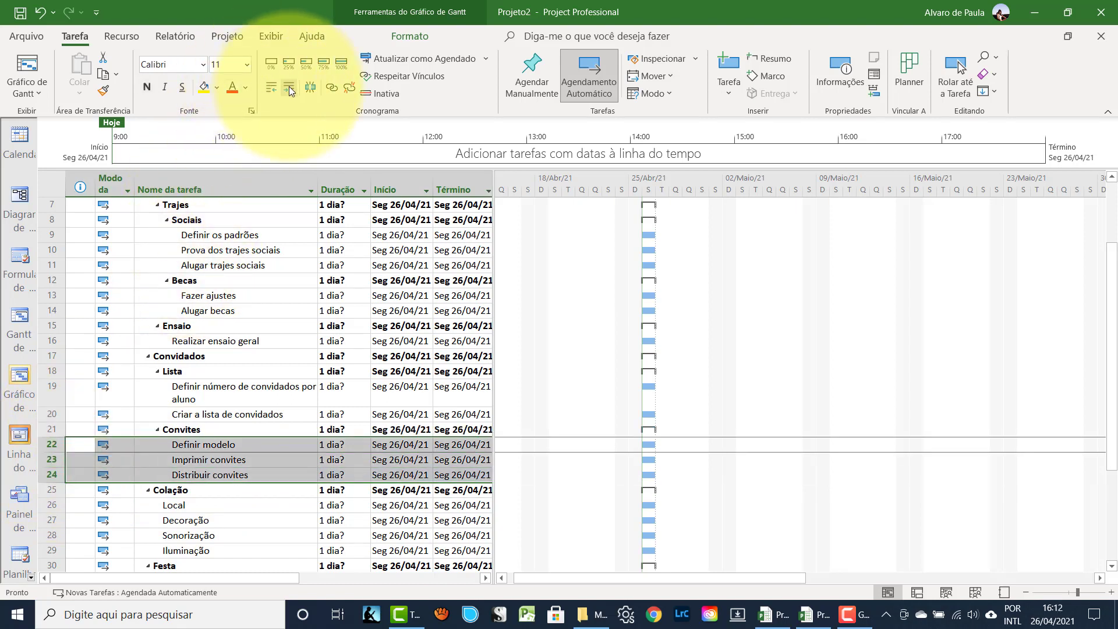
click(236, 425)
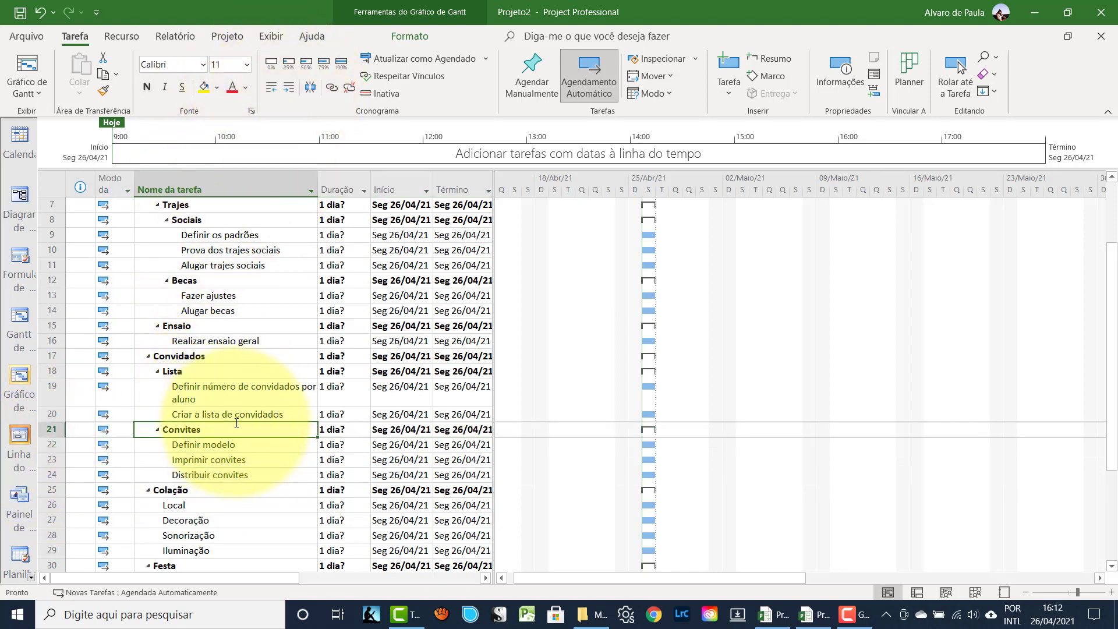
- Insert 'Pesquisar locais', 'Escolher local' and 'Assinar contrato' above Decoração
scroll(237, 424, down, 2)
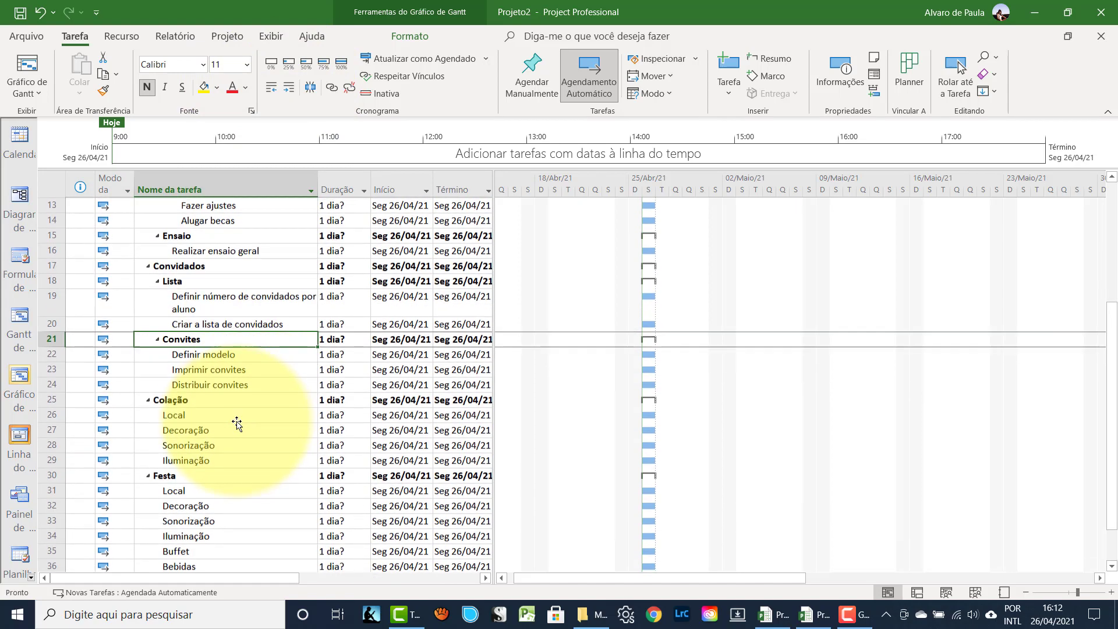
click(47, 429)
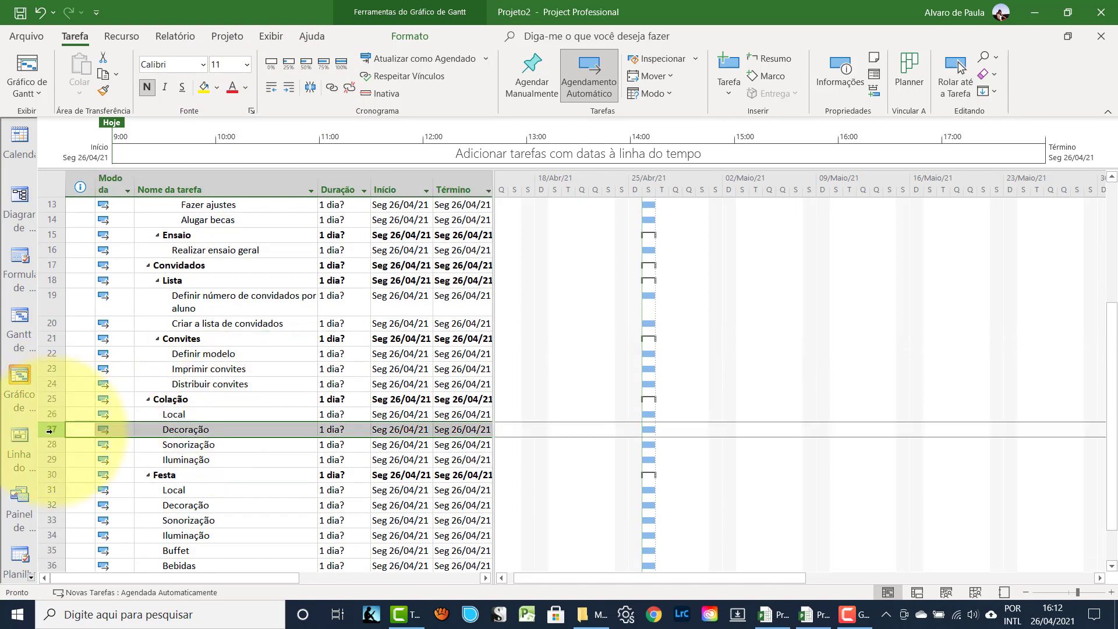
key(Insert)
key(Insert)
key(Insert)
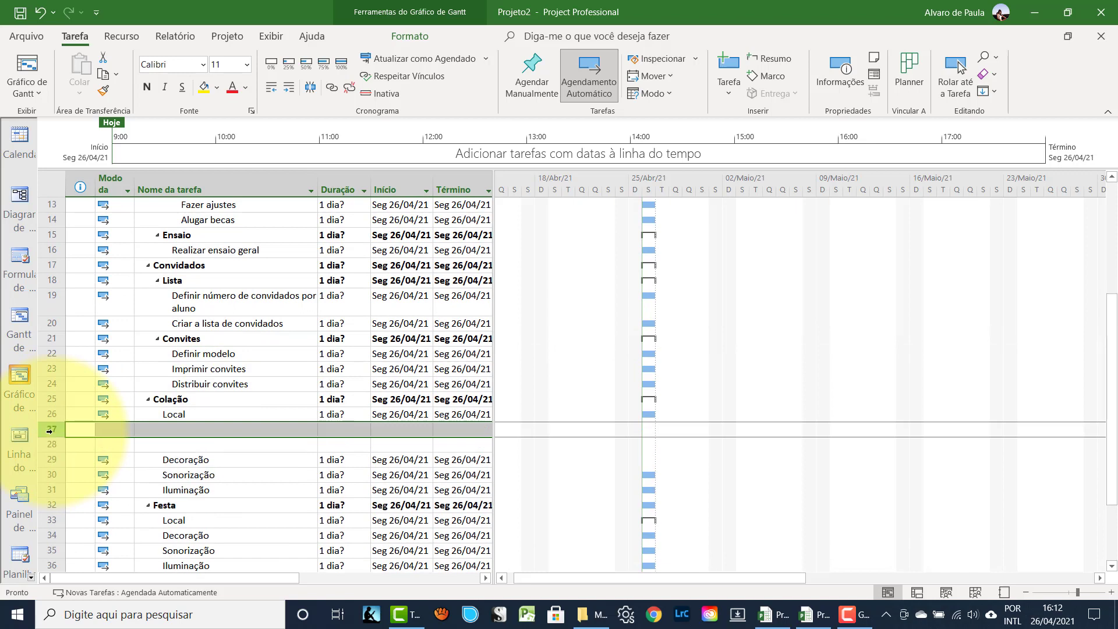
click(154, 430)
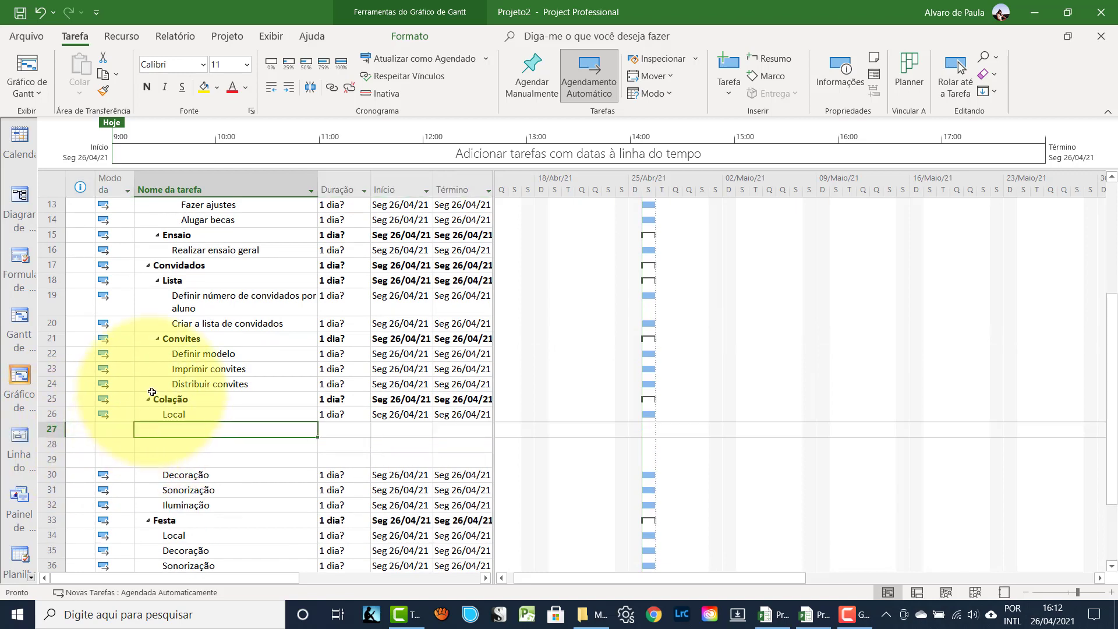
text(Pesquisa )
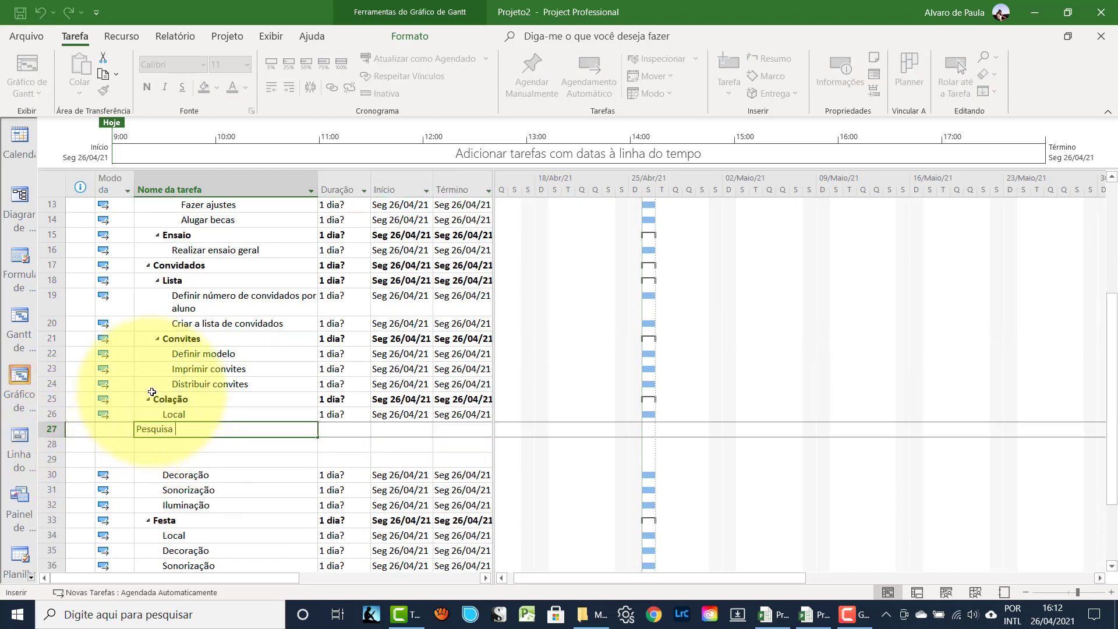
text( locais)
key(Return)
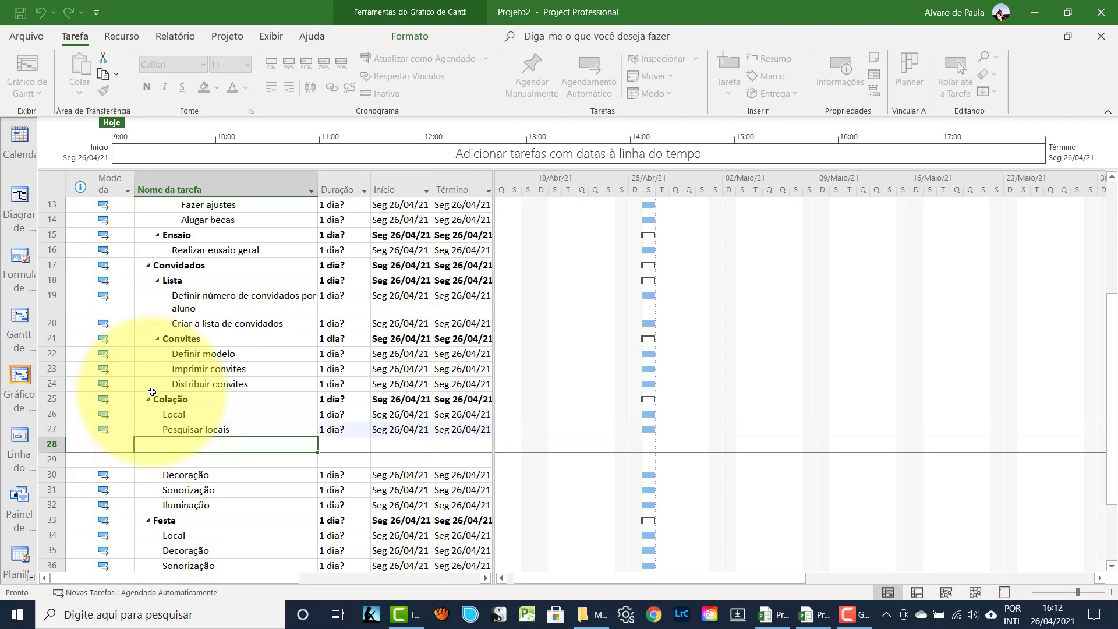
text(Escolher local)
key(Return)
text(Ass)
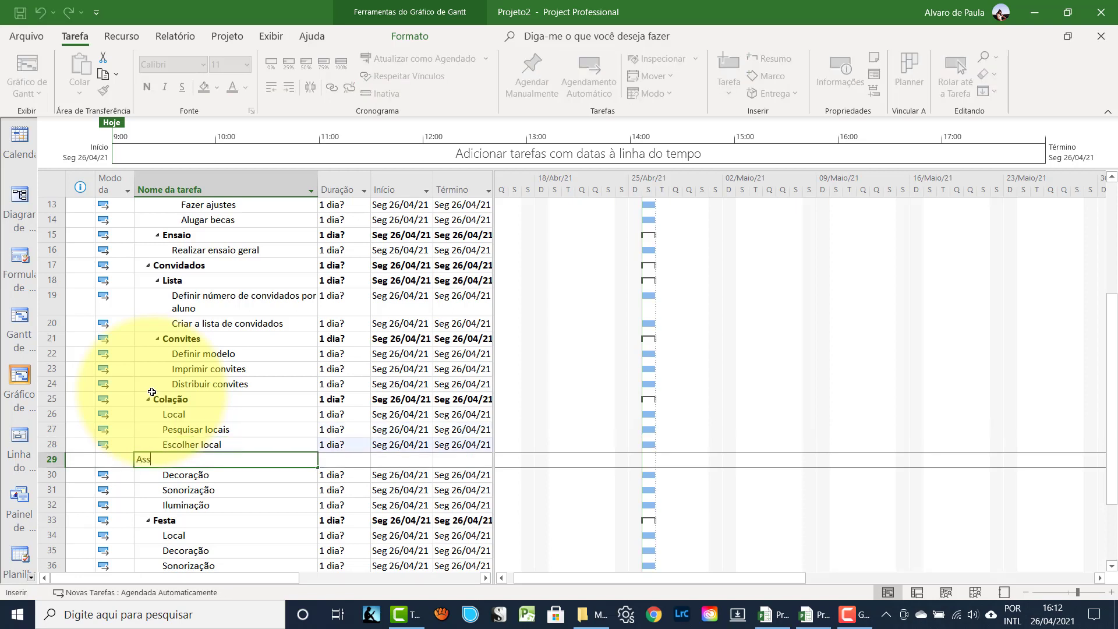
text(inar contrato)
key(Return)
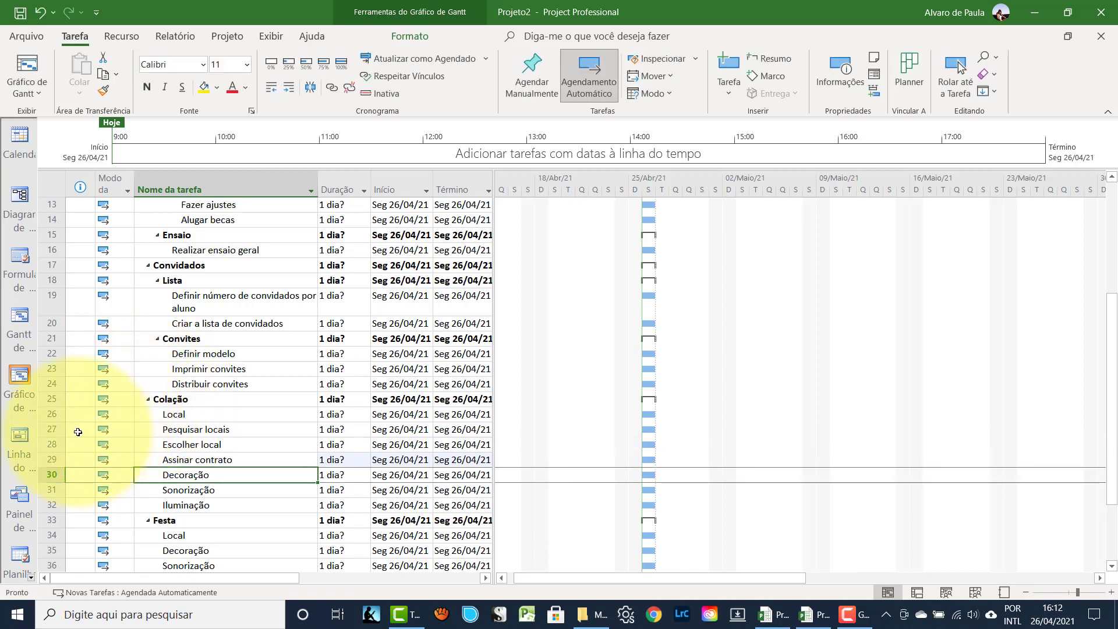
- Indent the three venue tasks under Local
drag(58, 429, 62, 458)
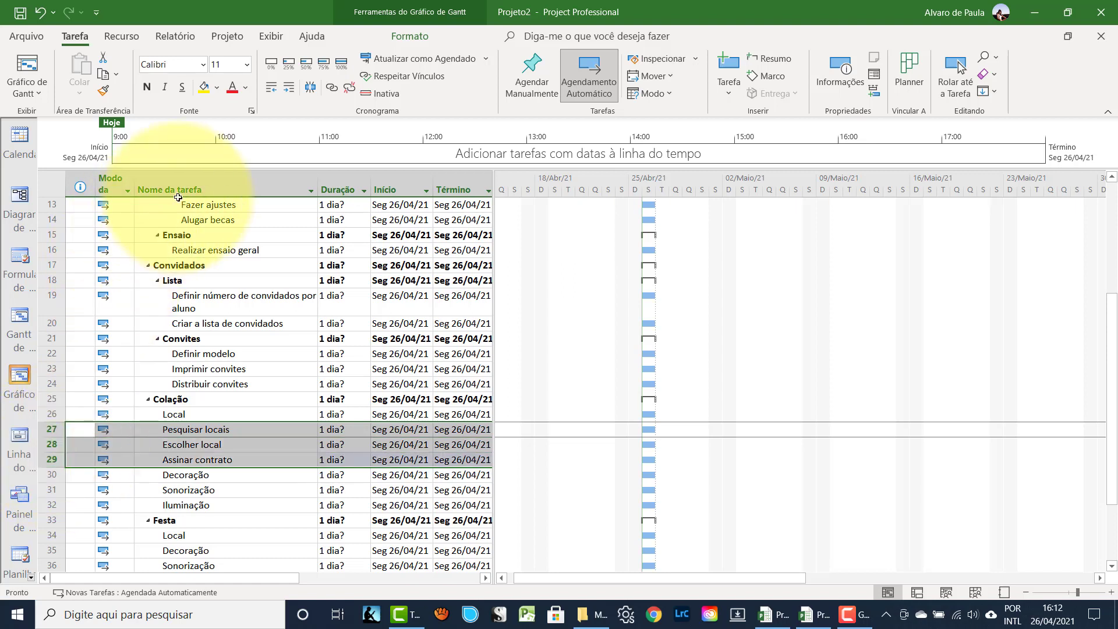
click(288, 86)
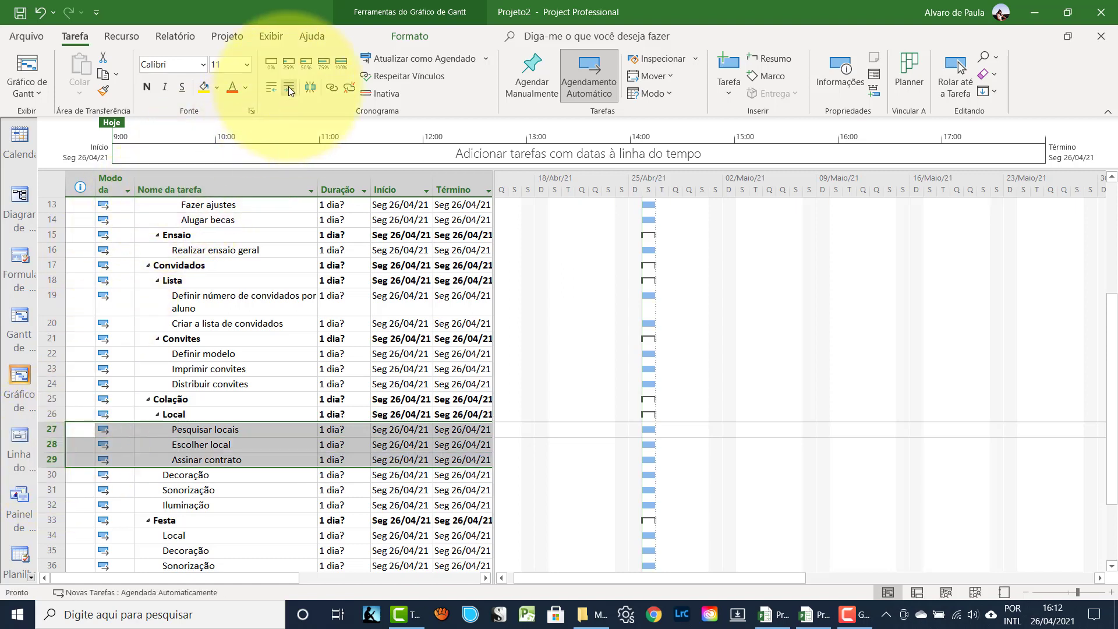
click(162, 492)
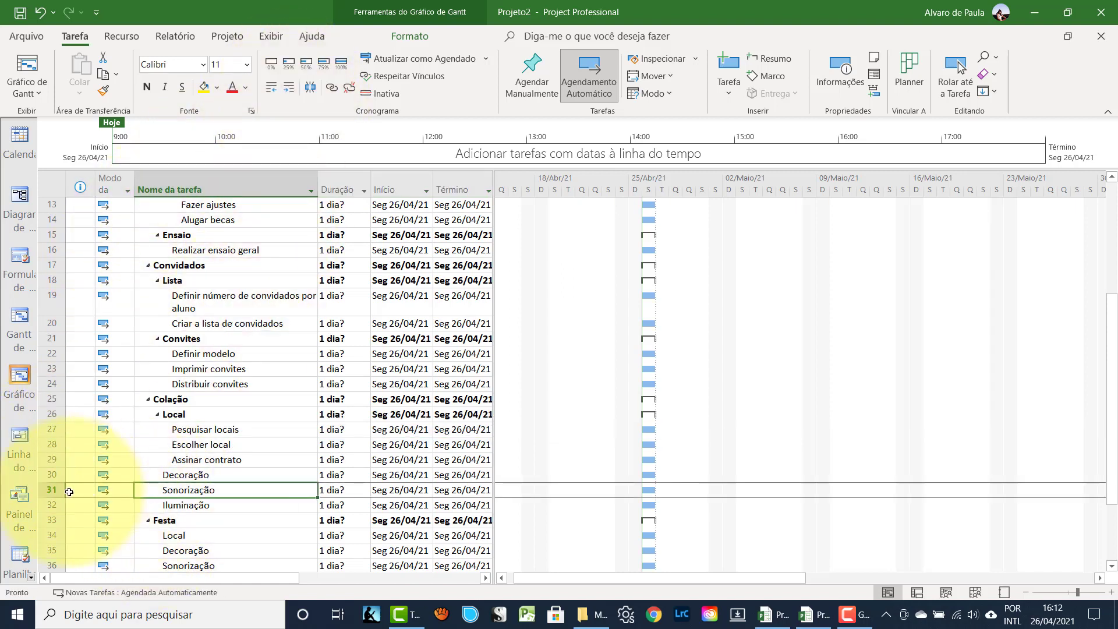
- Insert three rows above Sonorização and enter 'Definir tema' and 'Adquirir materiais'
click(50, 493)
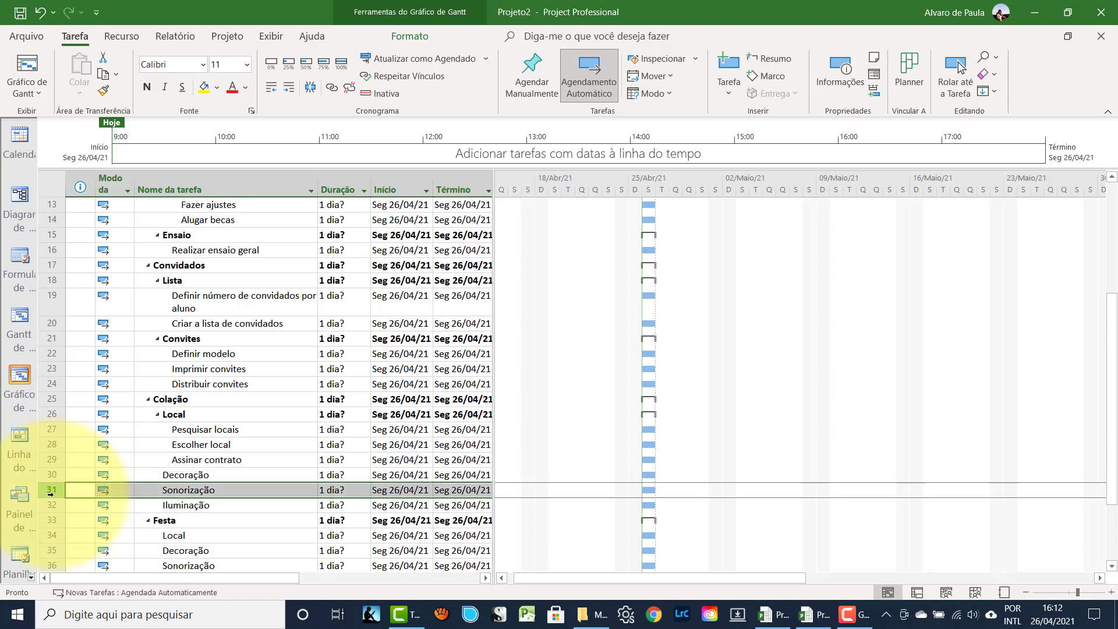
key(Insert)
key(Insert)
key(Insert)
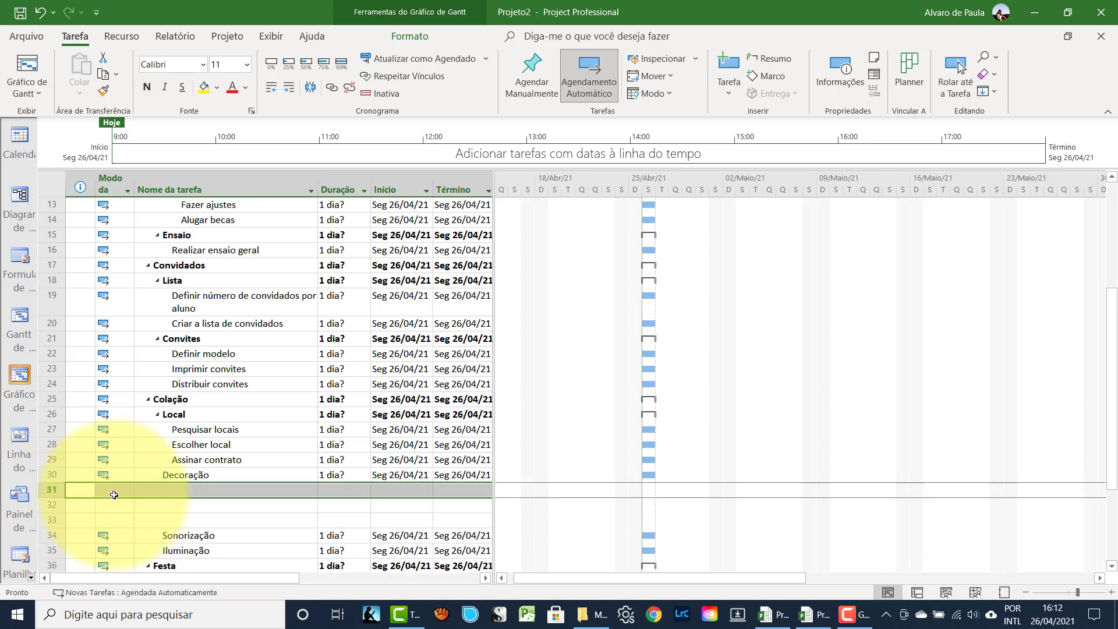
click(169, 490)
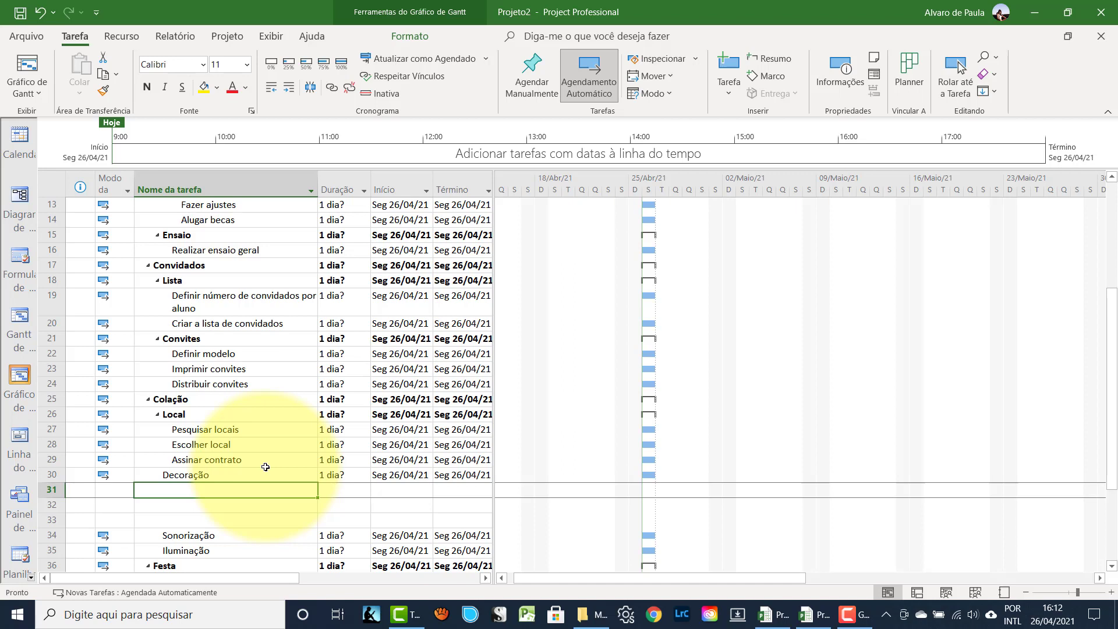
text(Definir)
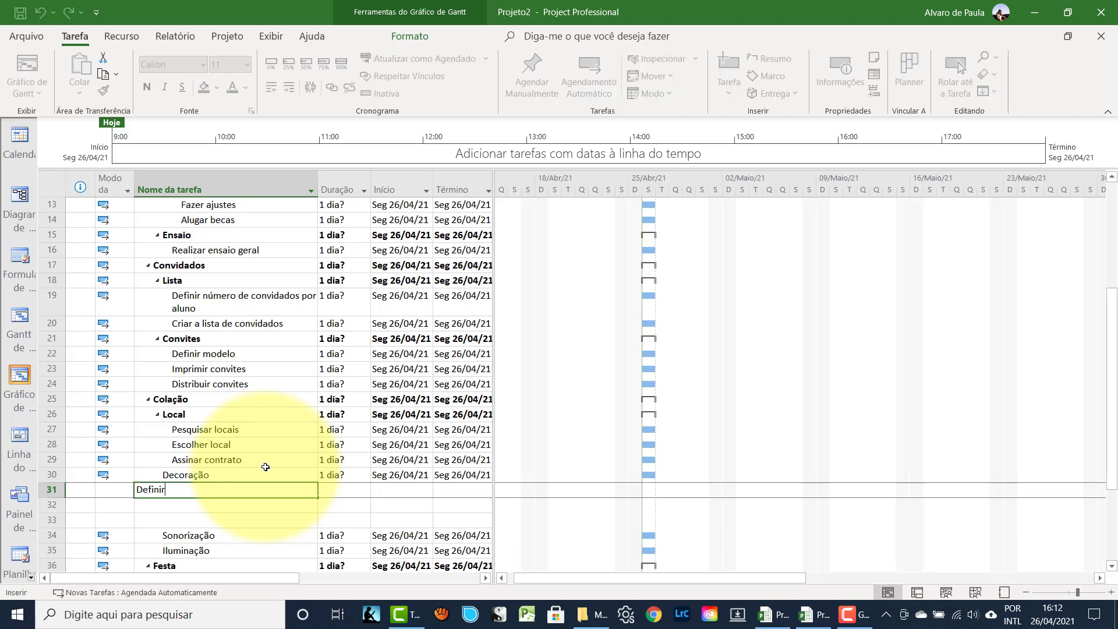
text( tema)
key(Return)
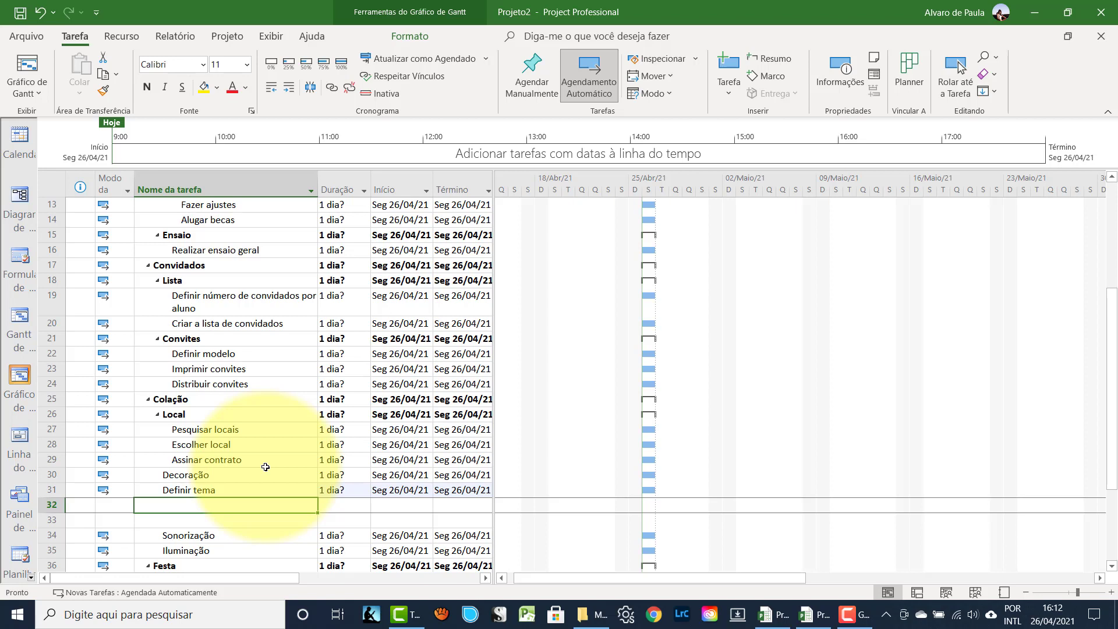
text(Adqui)
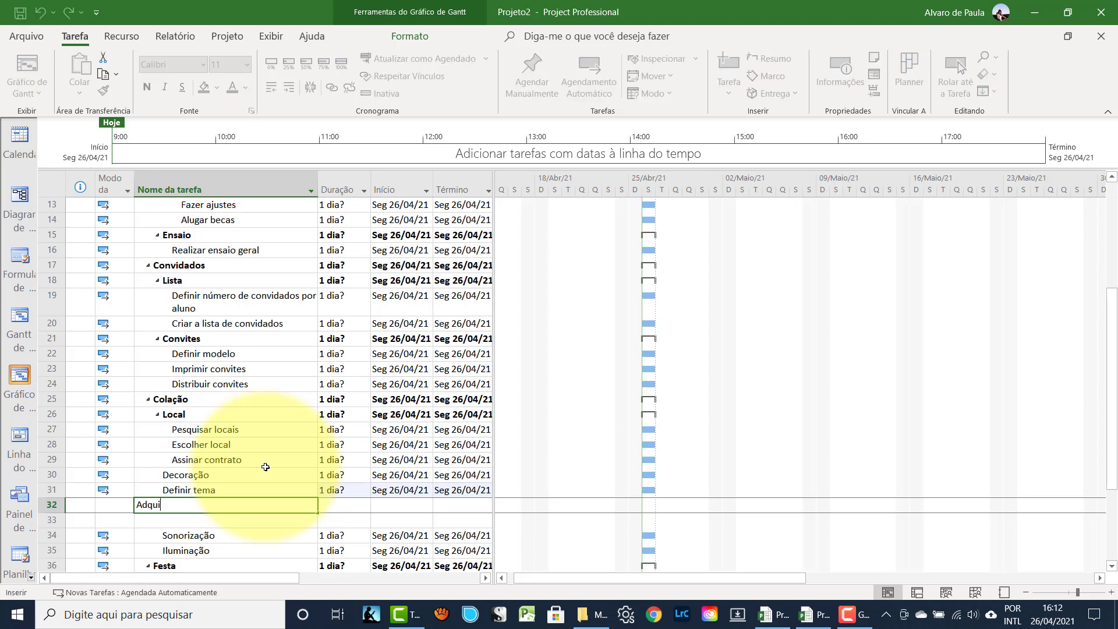
text(rir materiais)
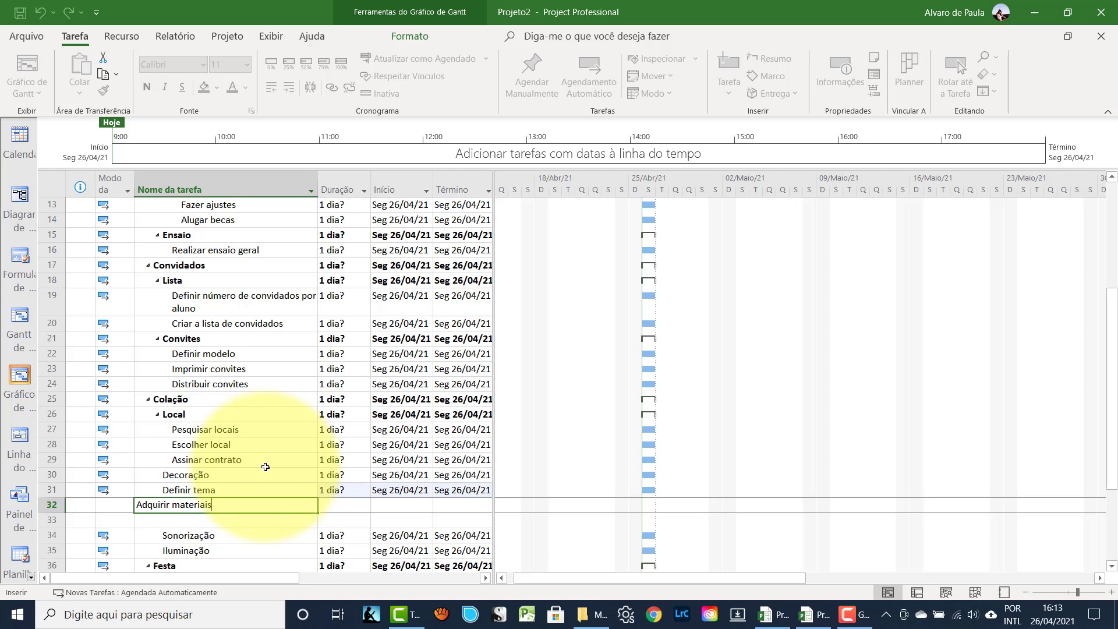
- Add 'Decorar o local' after 'Adquirir materiais' and indent Definir tema through Decorar o local under Decoração
key(Return)
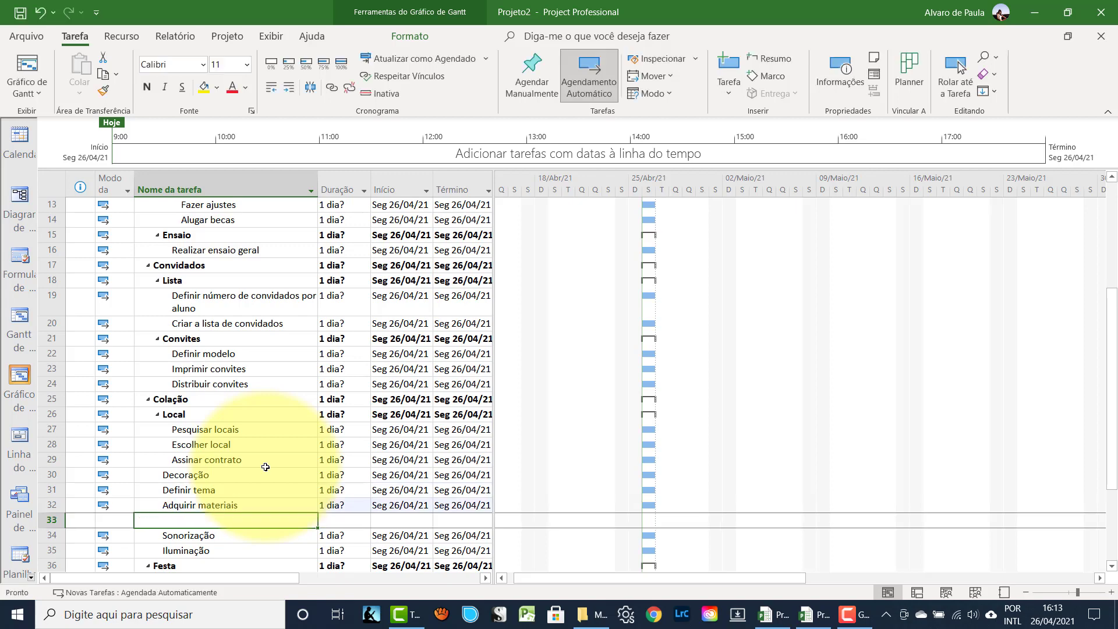
text(Decora)
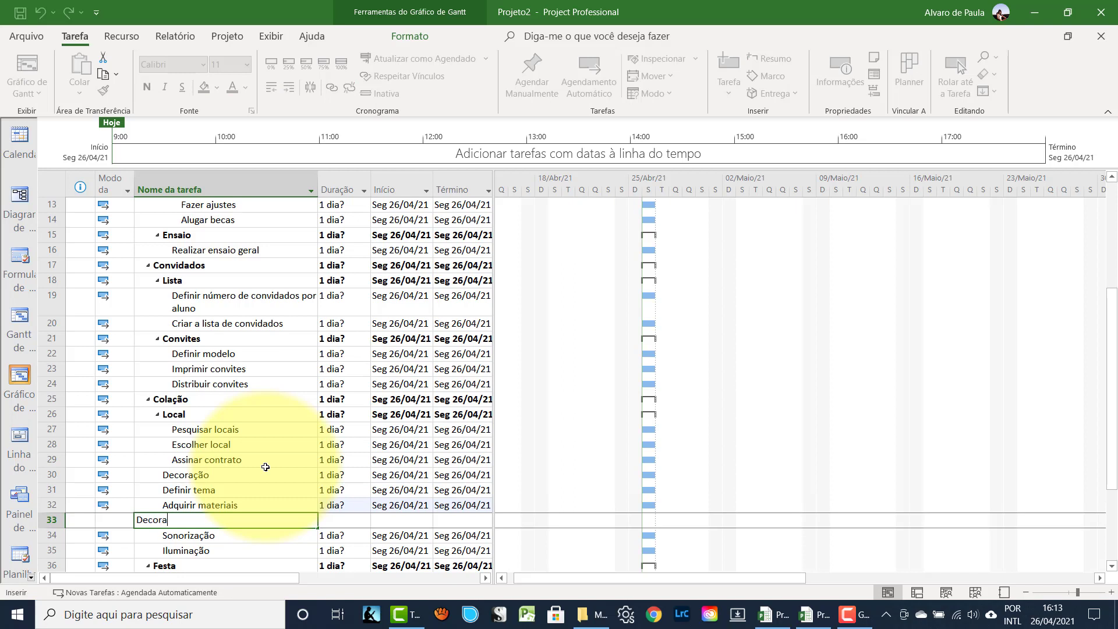
text(r o local)
key(Return)
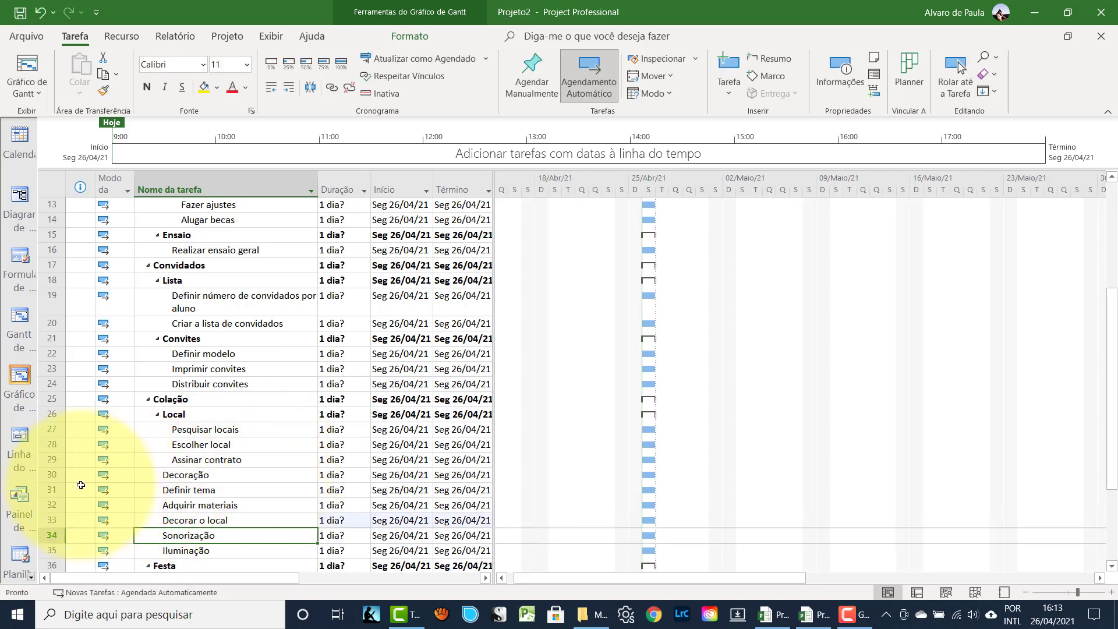
drag(52, 490, 59, 519)
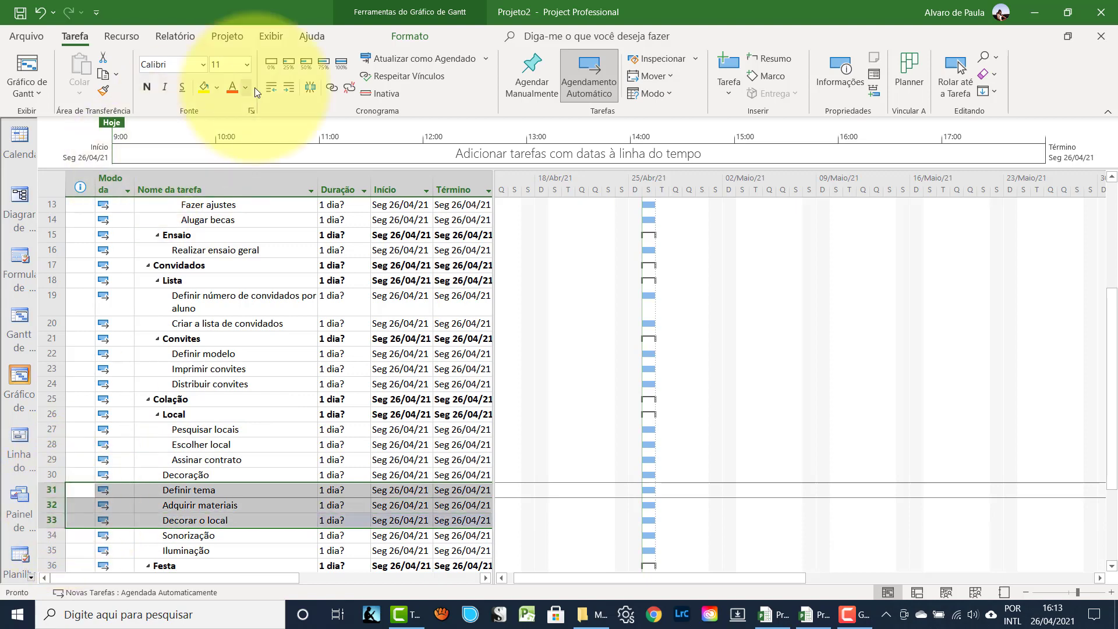
click(287, 86)
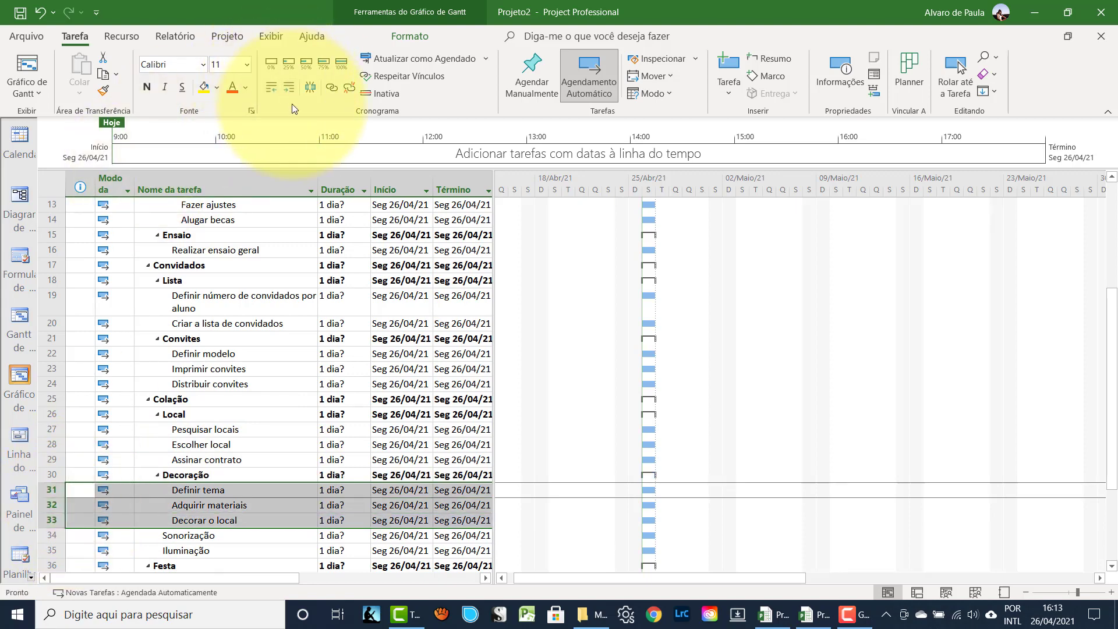
click(239, 414)
- Insert rows above Iluminação and enter 'Alugar equipamentos' and 'Instalar equipamentos'
scroll(241, 401, down, 2)
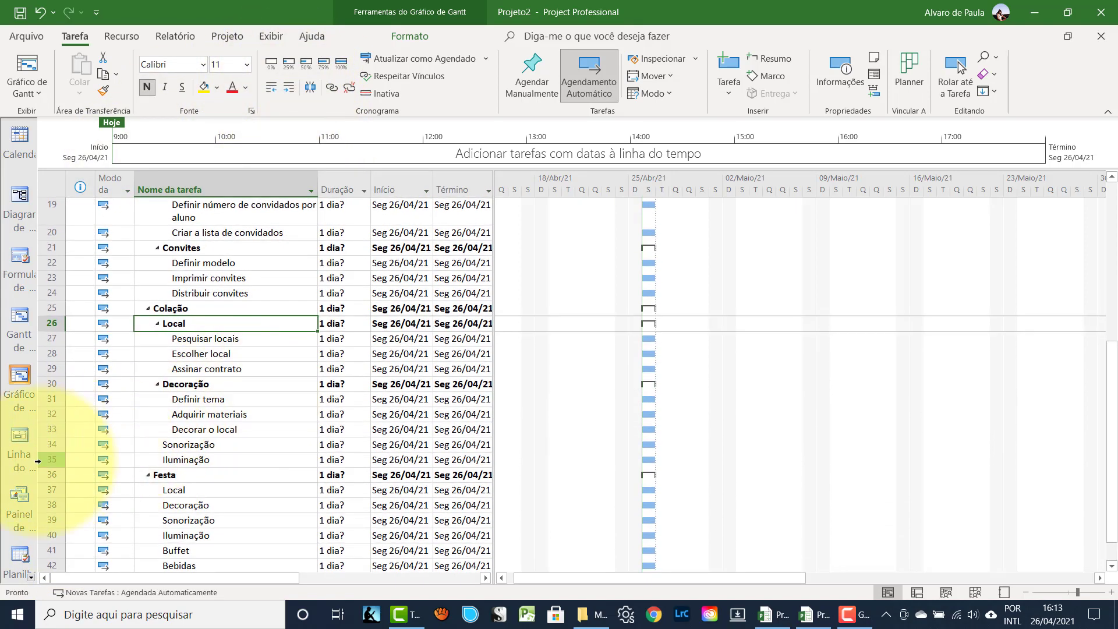
click(52, 459)
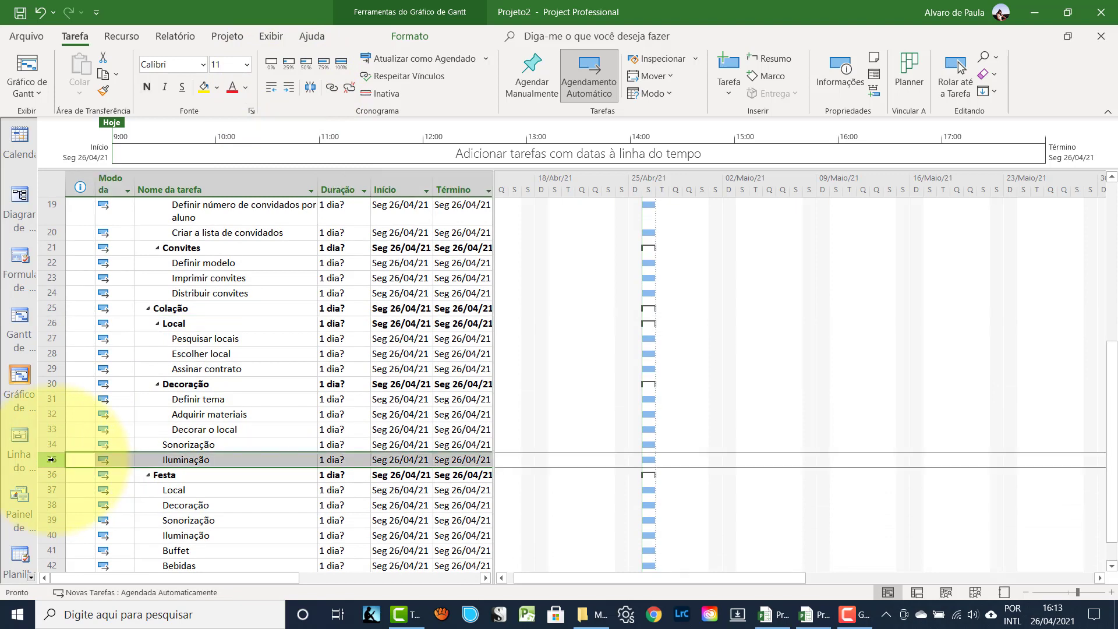
key(Insert)
key(Insert)
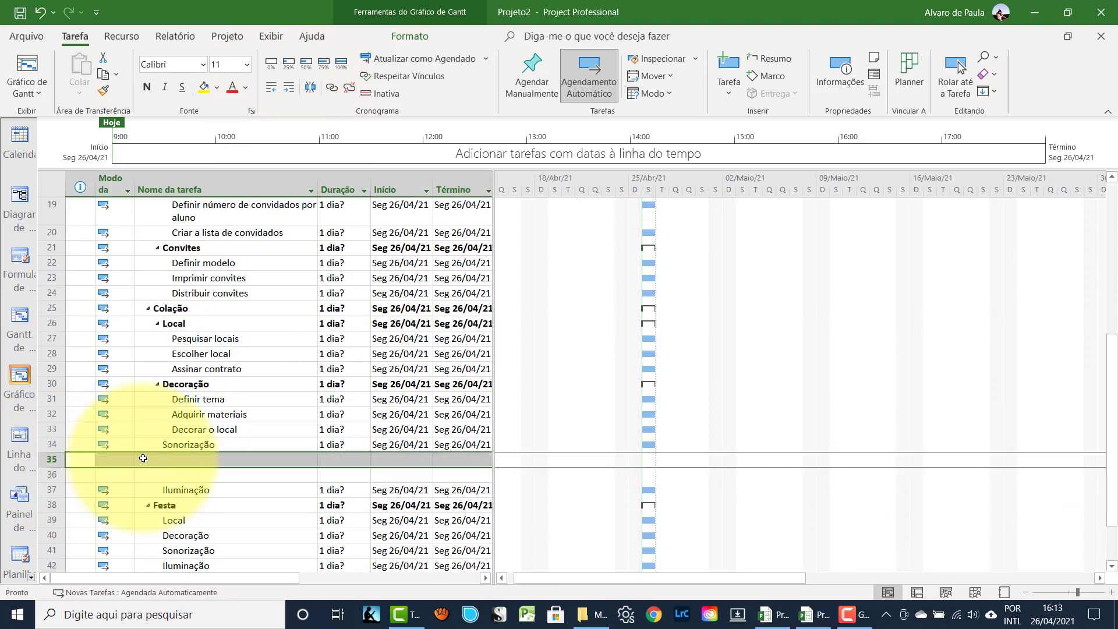
click(159, 459)
text(A)
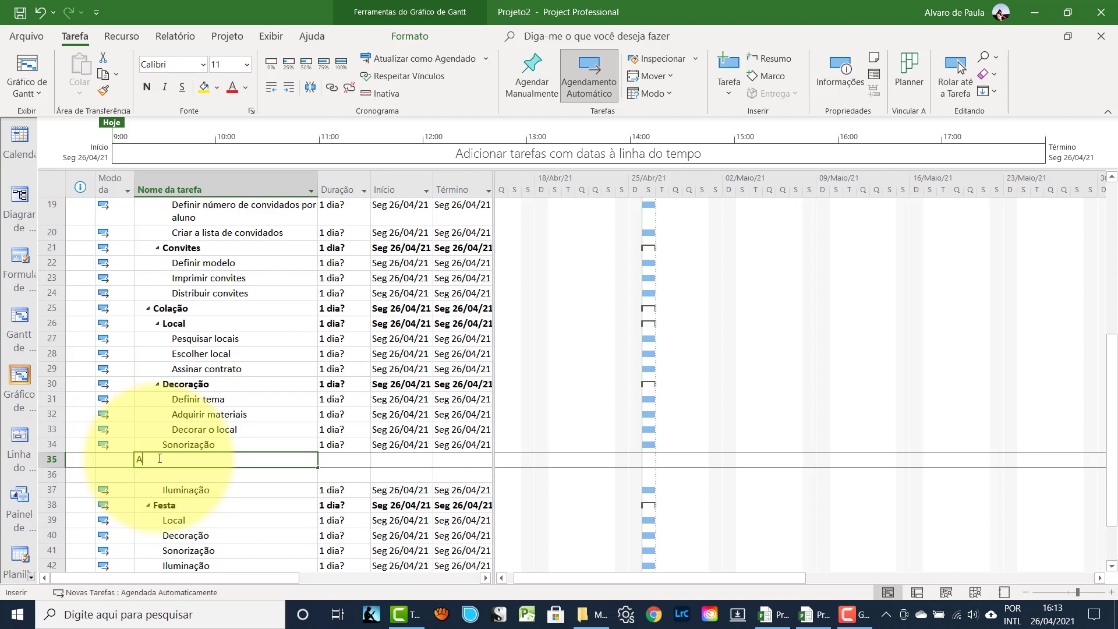
text(lufga)
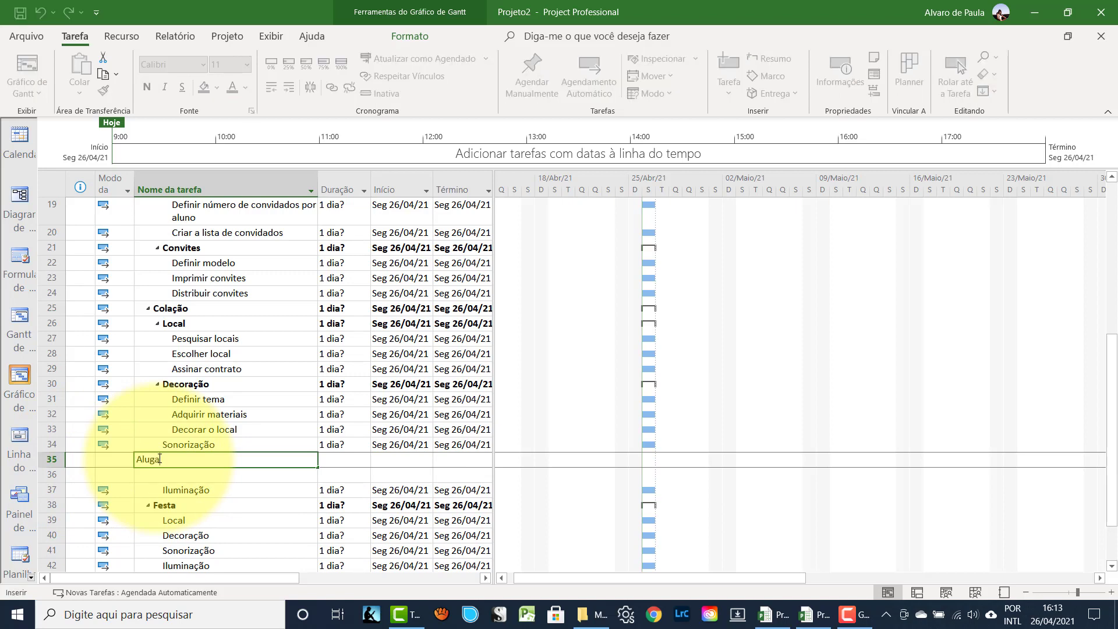
text(r equipamentos)
key(Return)
text(I)
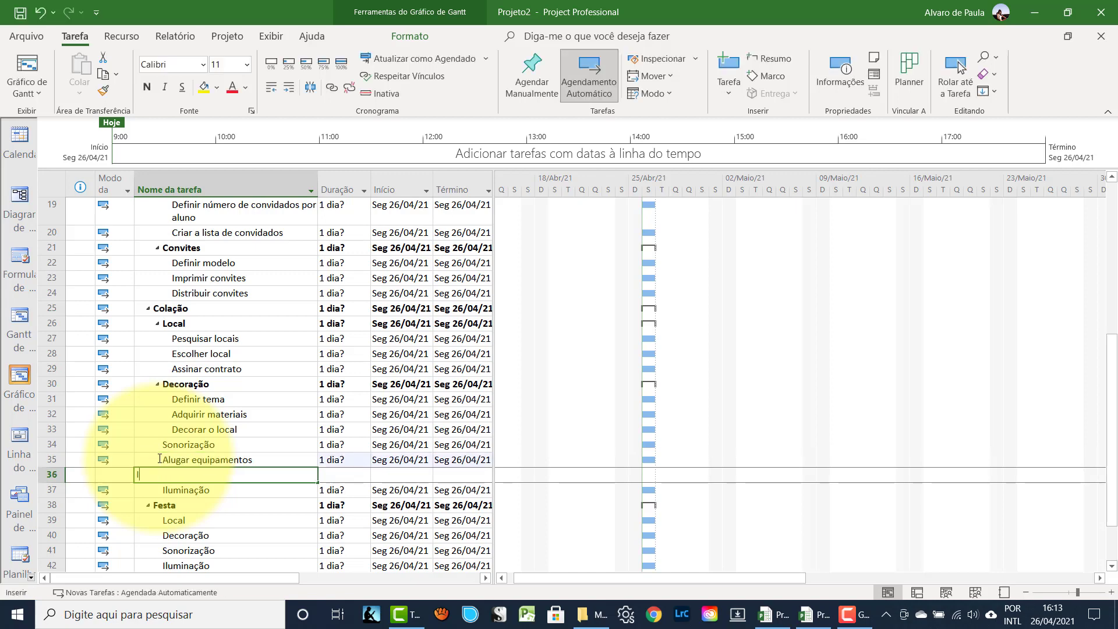
text(nstalar)
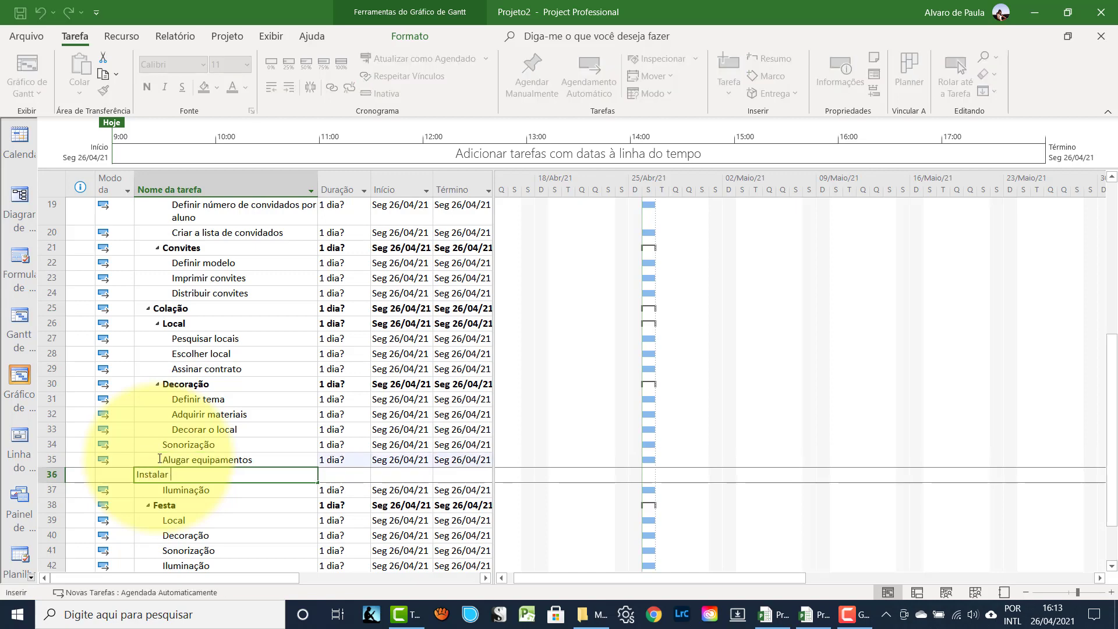
text( equipamentos)
key(Escape)
key(Return)
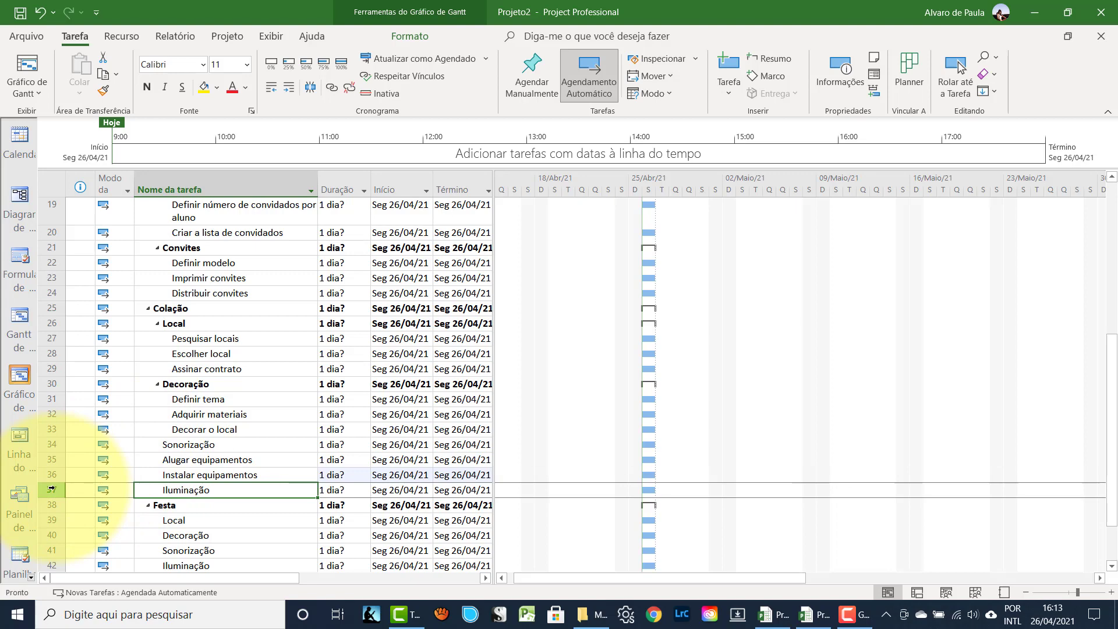
- Add 'Fazer testes' and indent the three equipment tasks under Sonorização
key(Insert)
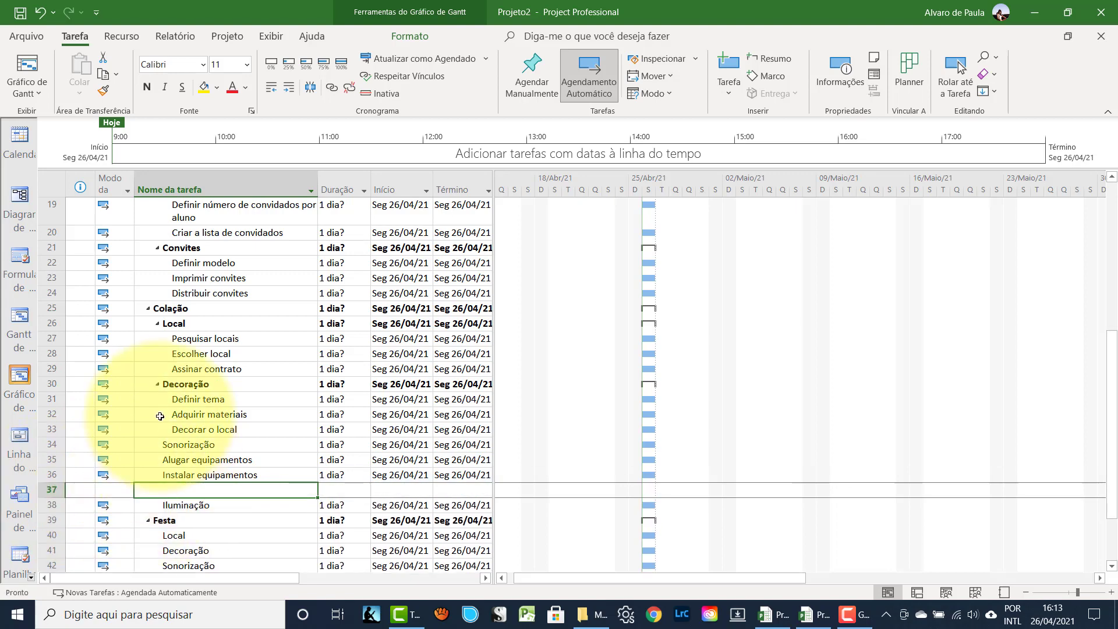
text(Fazer )
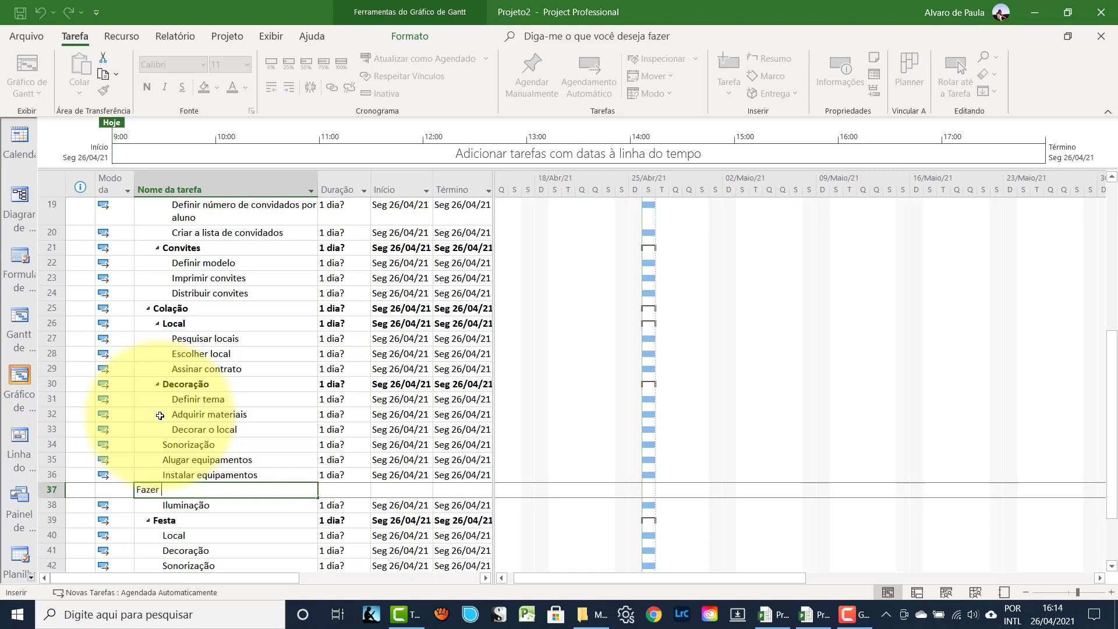
text(testes)
key(Return)
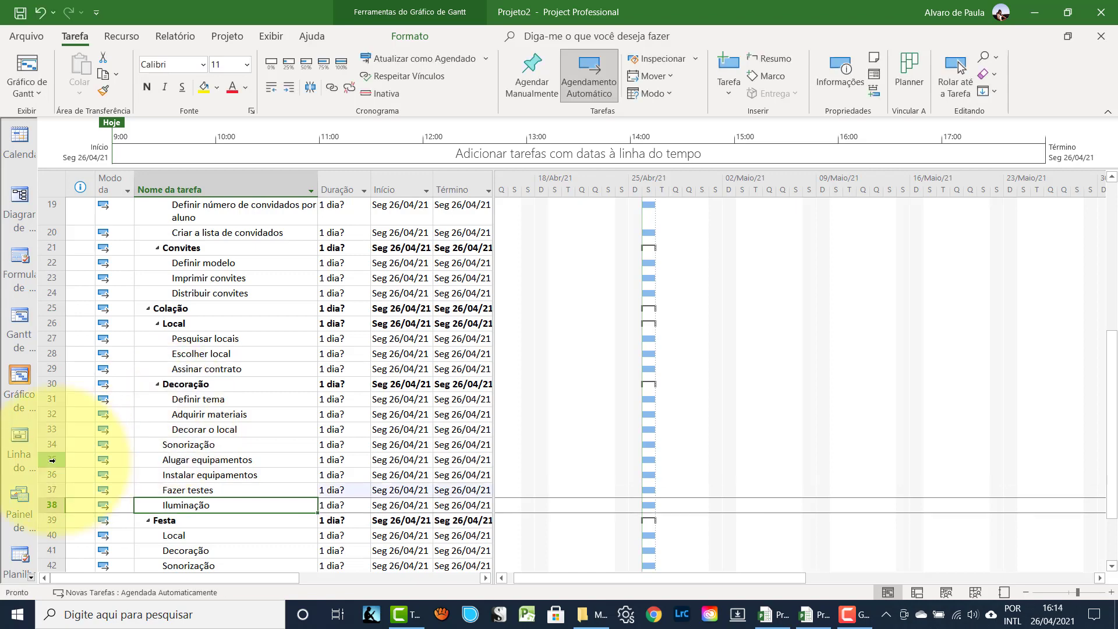
drag(52, 459, 53, 490)
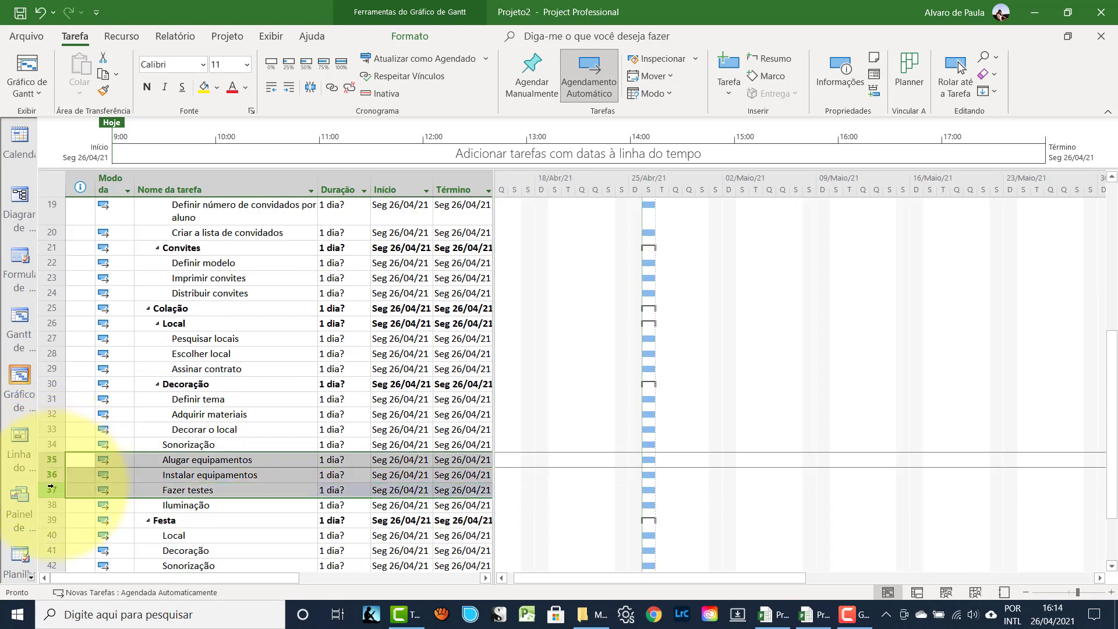
click(291, 89)
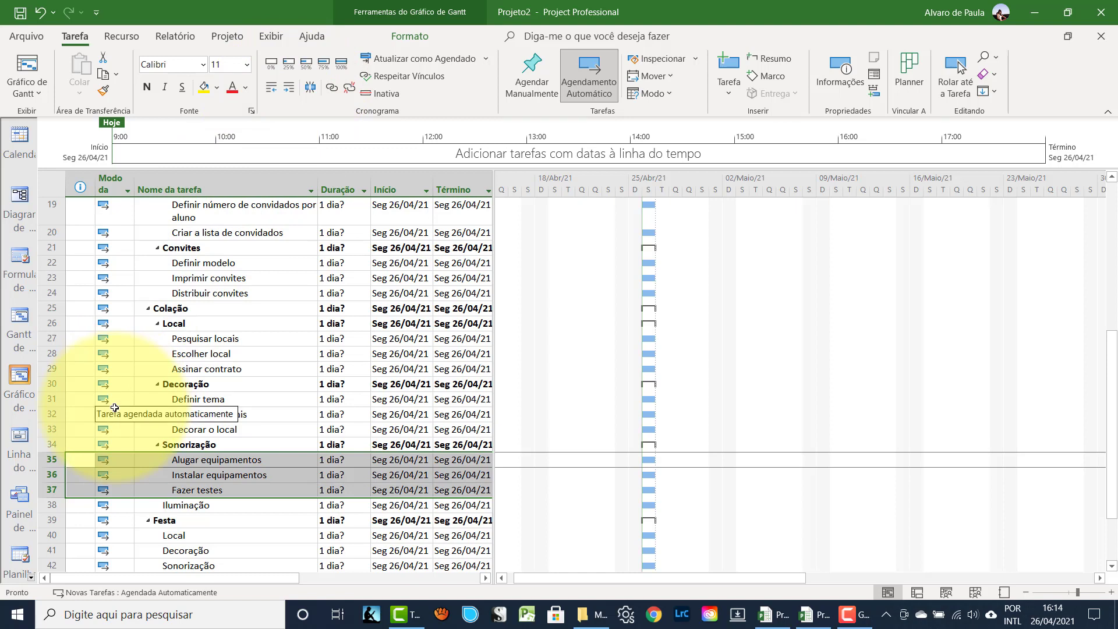
click(49, 518)
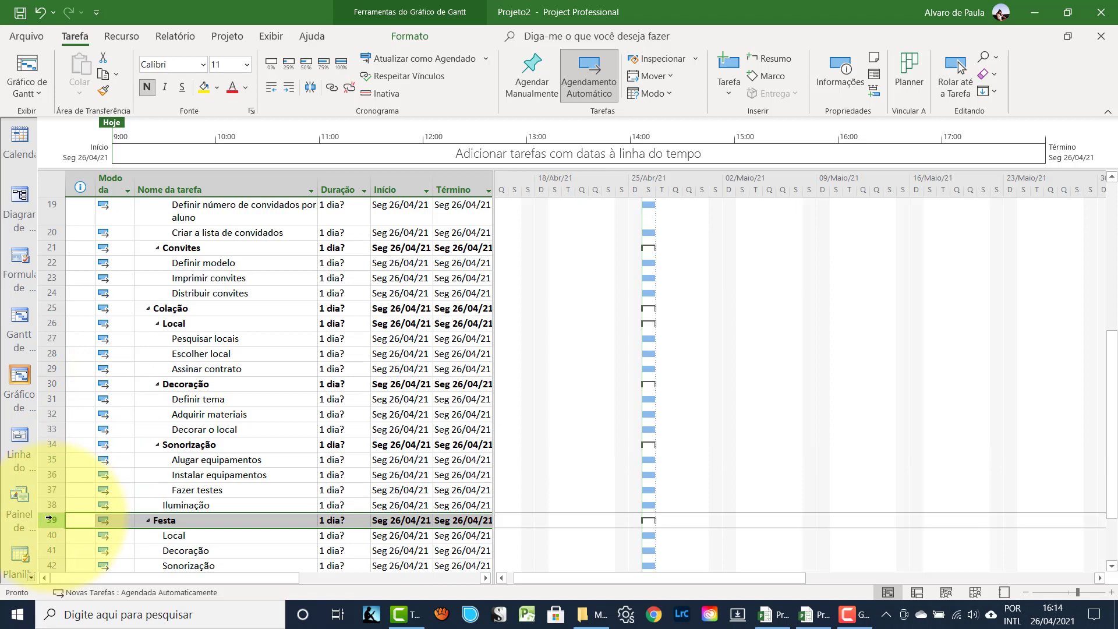
- Insert two rows above Festa and paste copies of the three Sonorização subtasks below Iluminação
key(Insert)
key(Insert)
key(Insert)
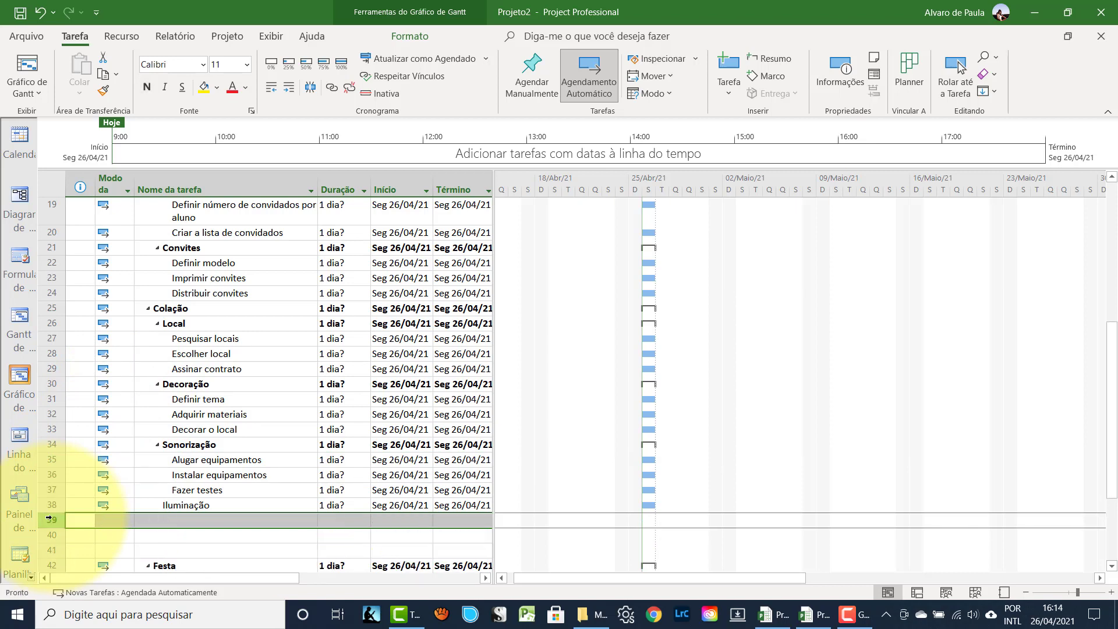
key(Insert)
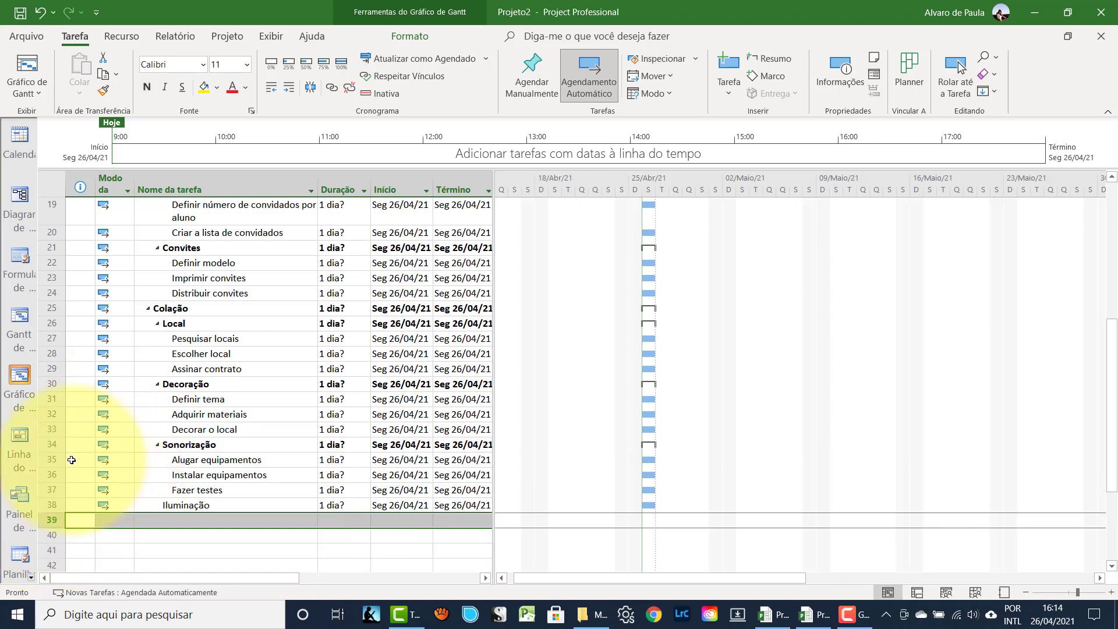
drag(49, 459, 49, 490)
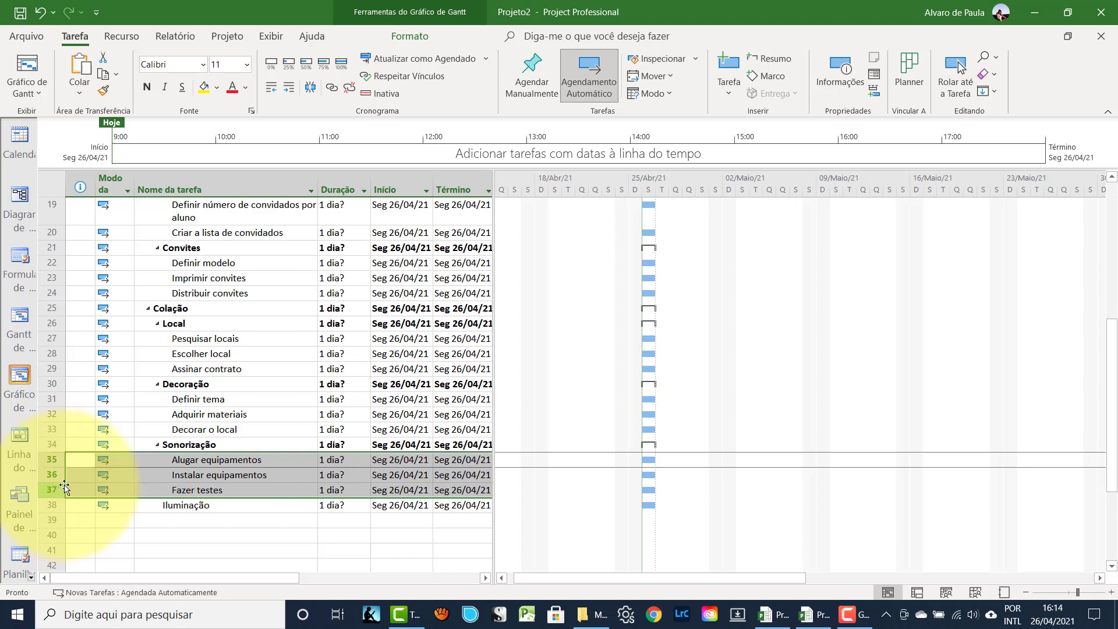
key(ctrl+c)
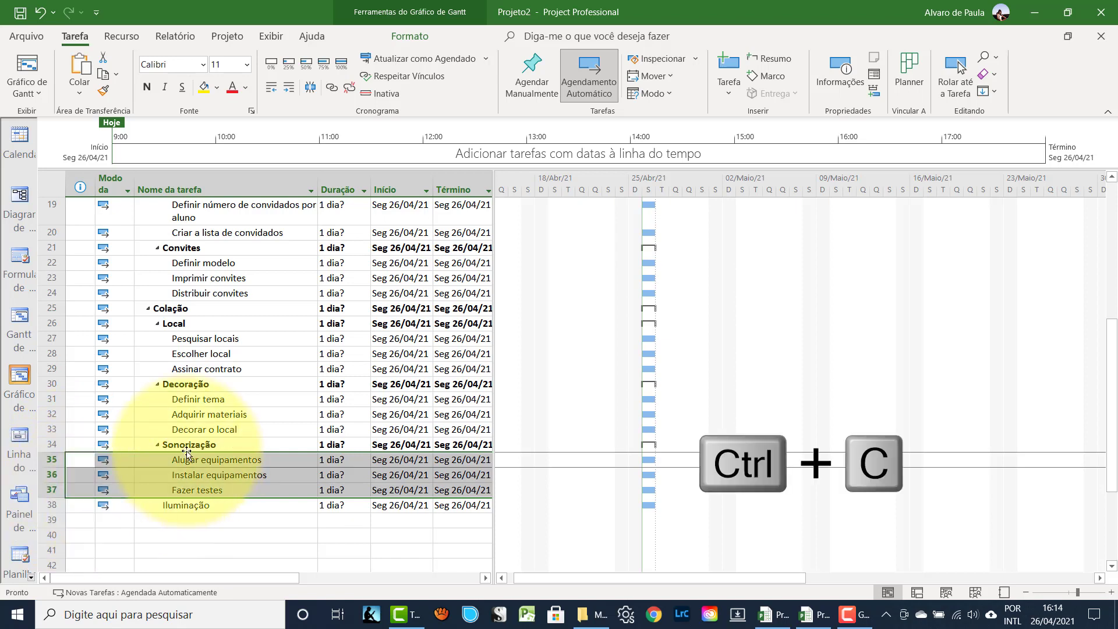
click(59, 520)
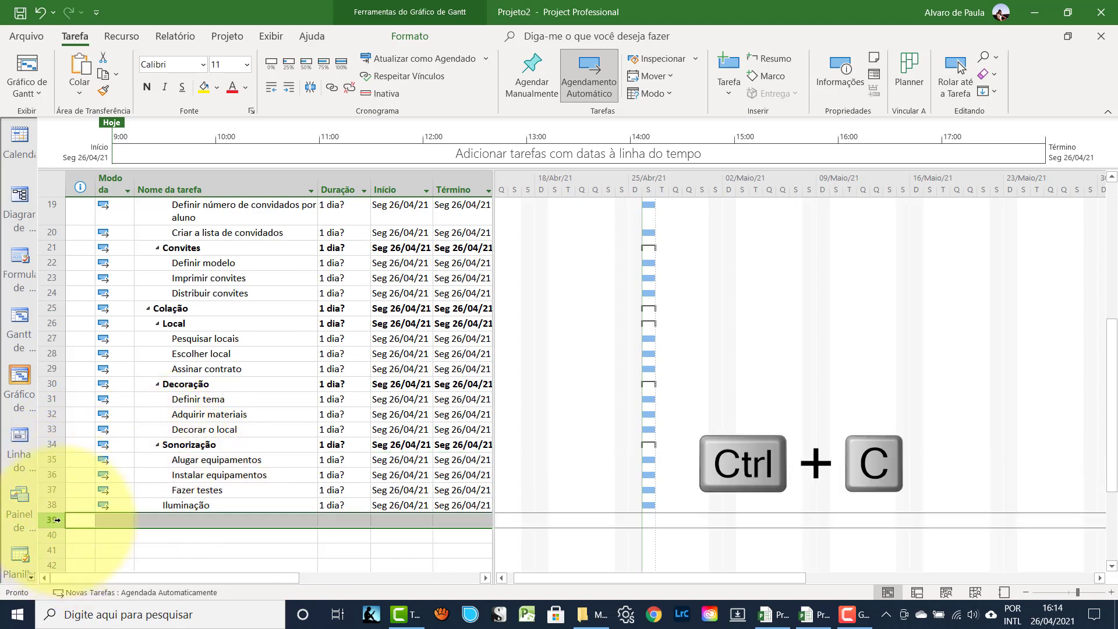
key(ctrl+v)
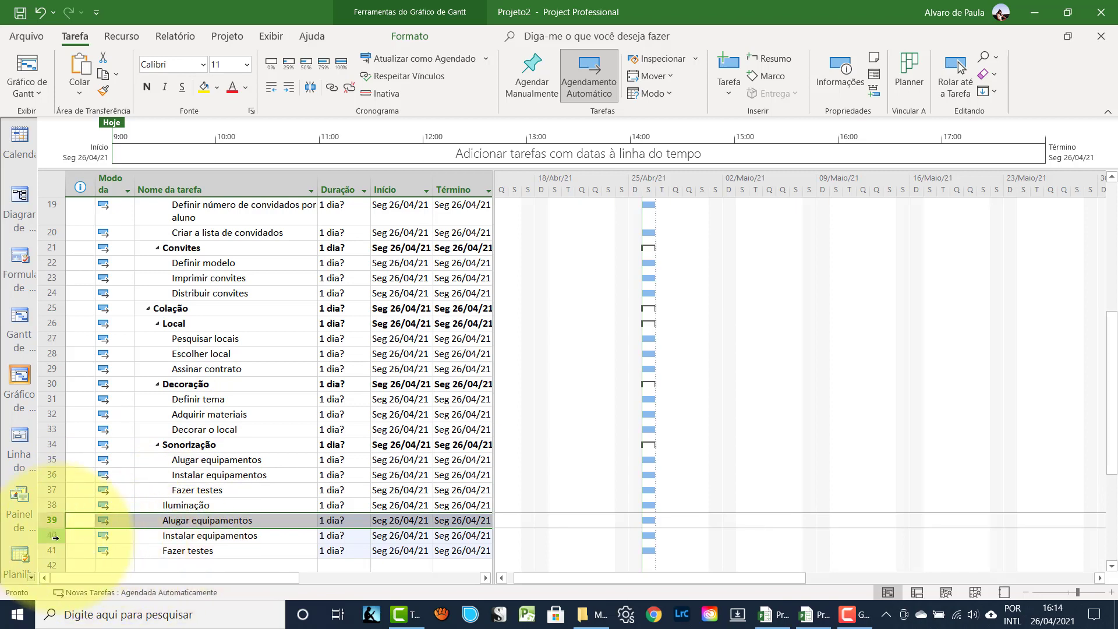
- Indent the pasted Alugar equipamentos, Instalar equipamentos and Fazer testes under Iluminação
click(80, 550)
drag(48, 520, 51, 550)
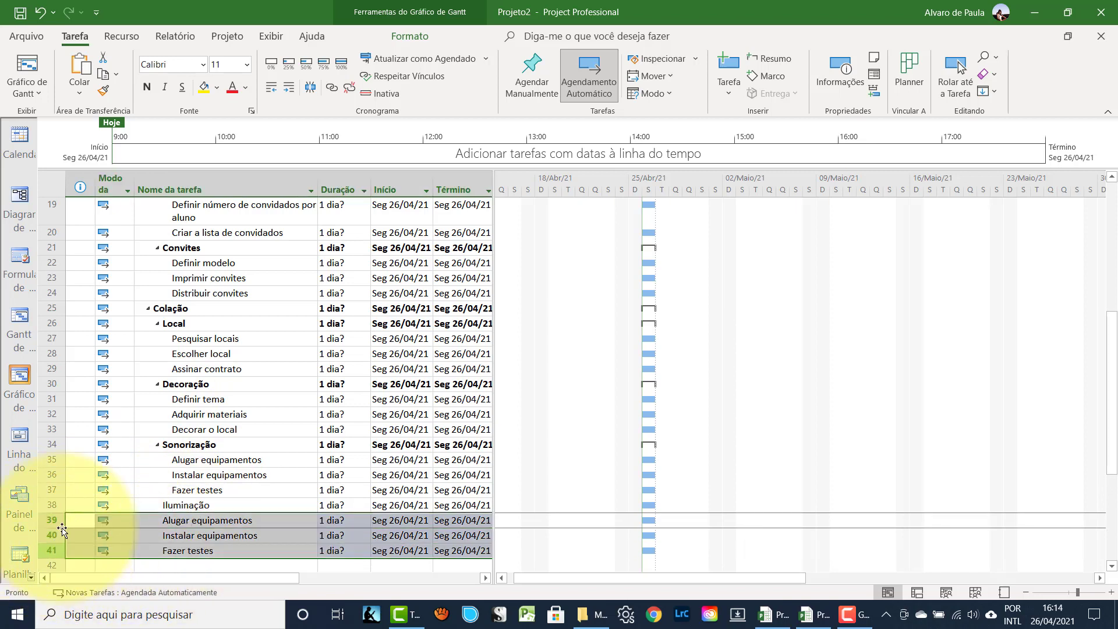
click(293, 90)
scroll(183, 348, down, 1)
scroll(183, 349, down, 1)
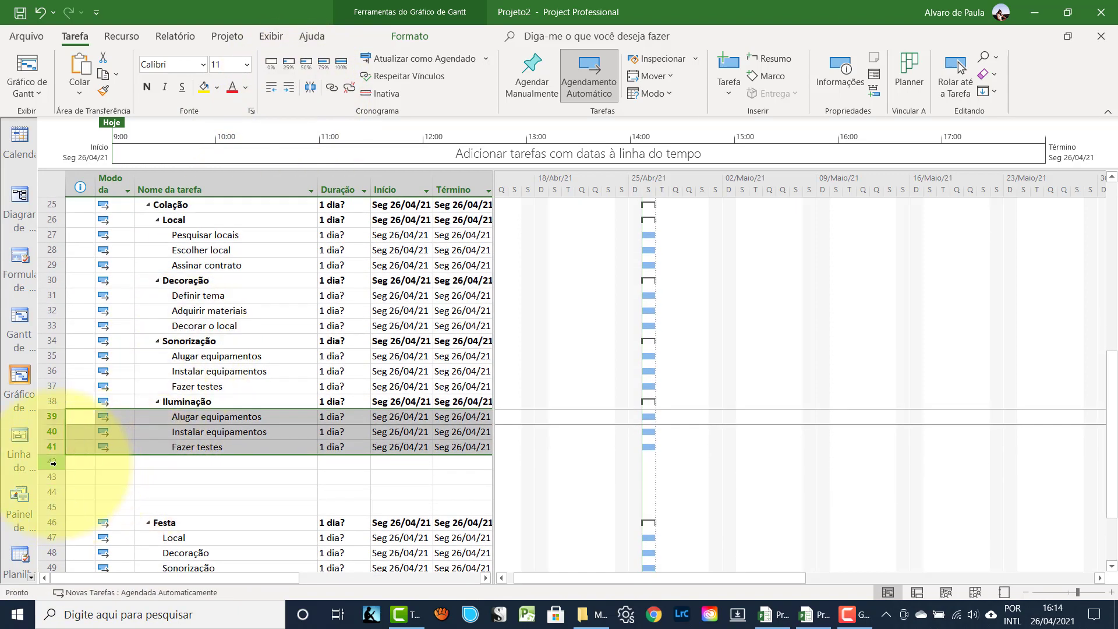
- Delete the leftover empty rows 42–45 above Festa
drag(72, 461, 84, 506)
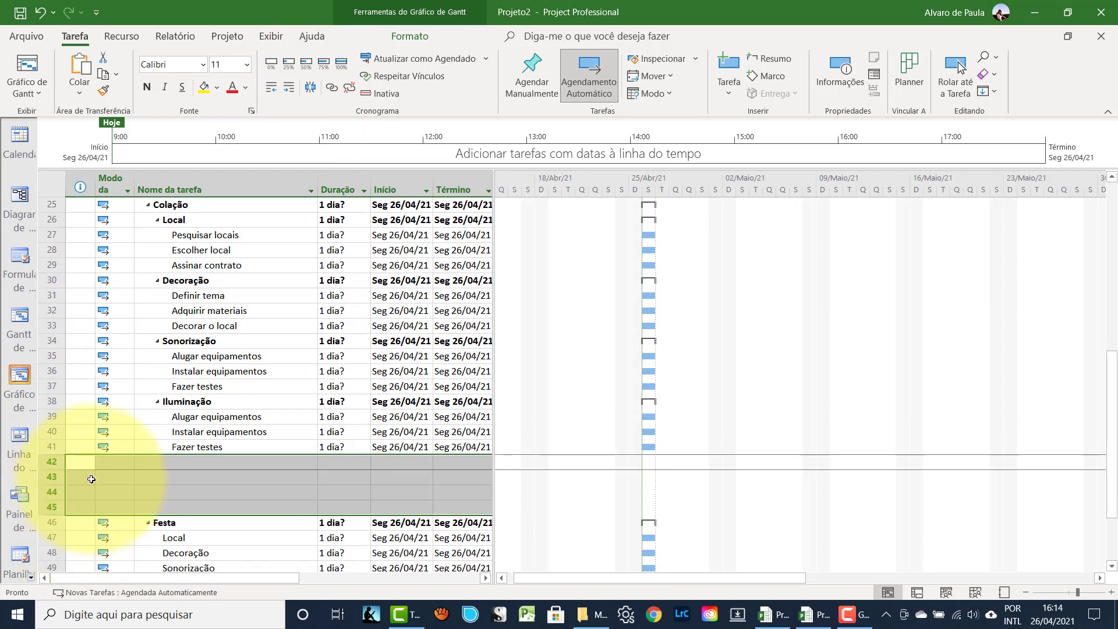
key(Delete)
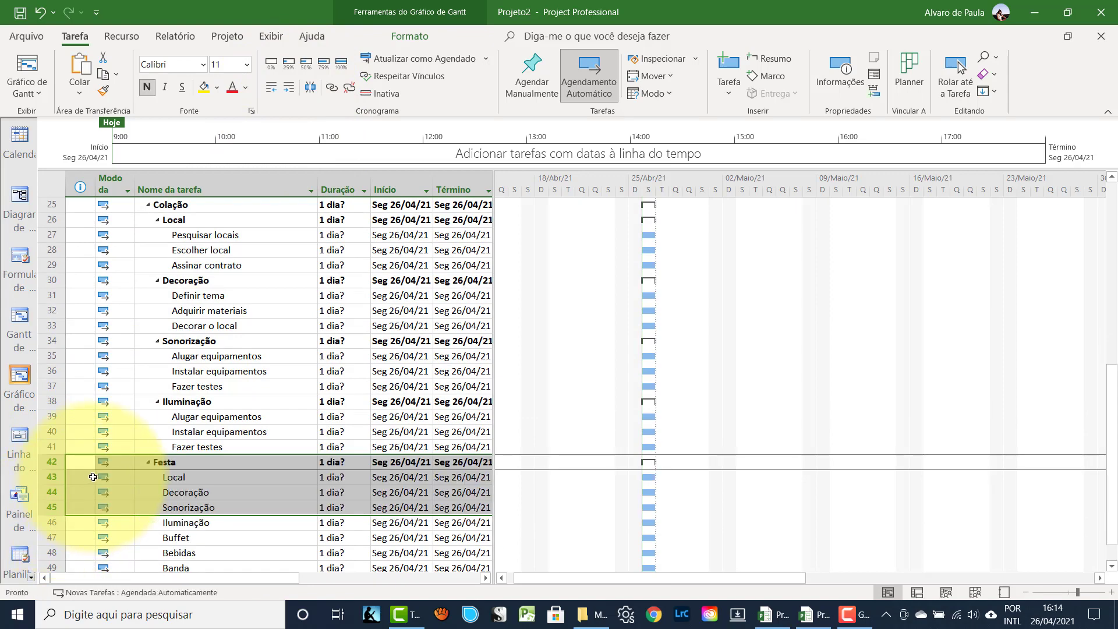
click(212, 416)
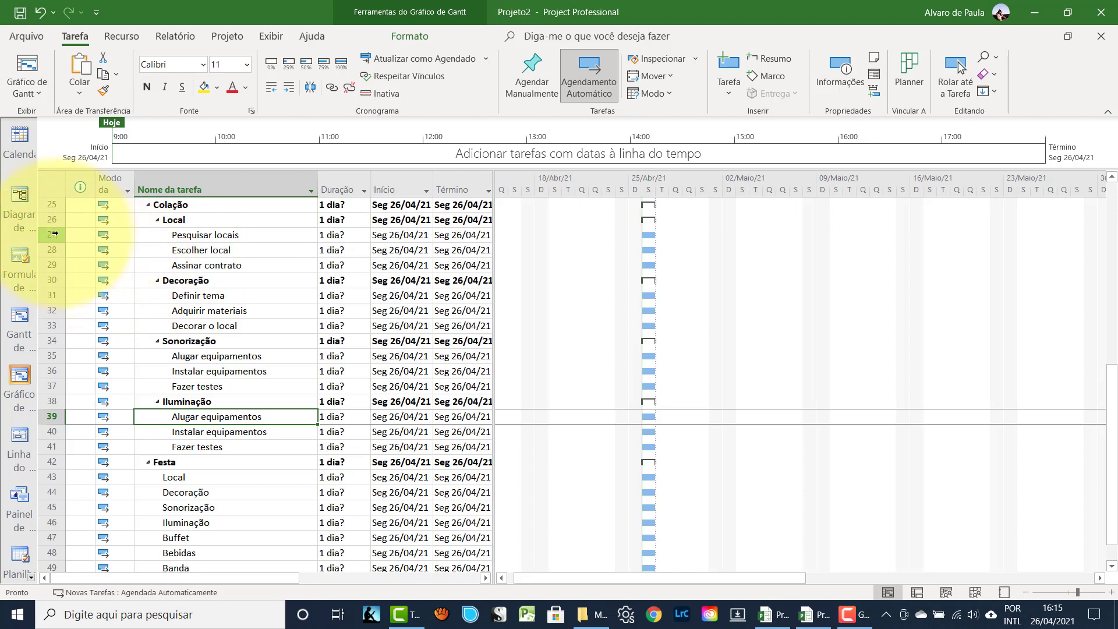
- Paste Pesquisar locais, Escolher local and Assinar contrato above Festa's Decoração and indent them under Local
drag(52, 235, 52, 264)
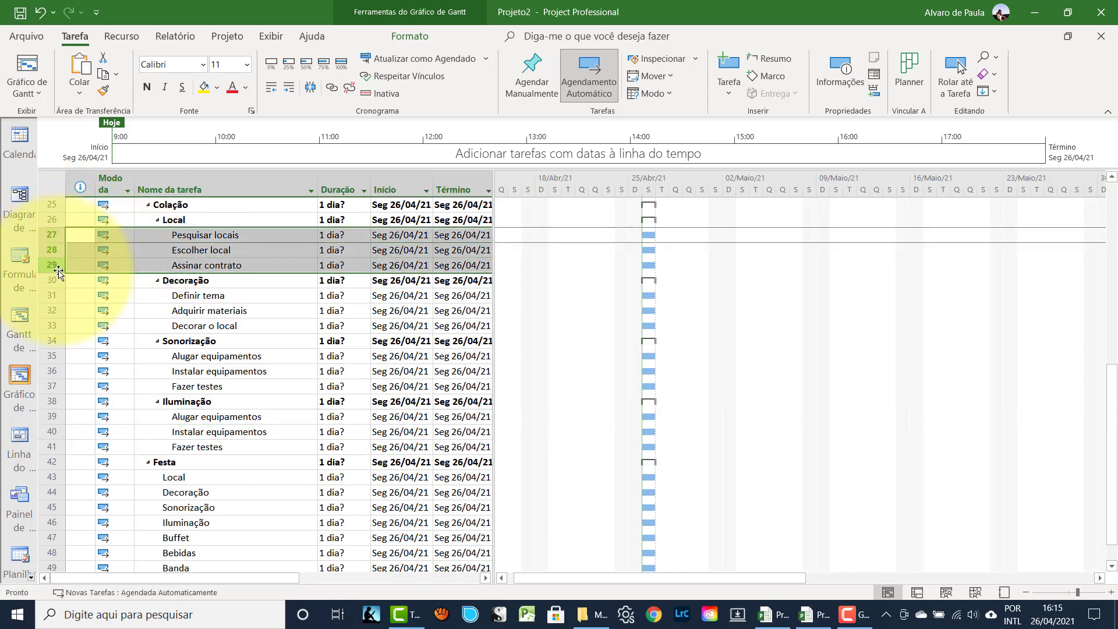
click(48, 492)
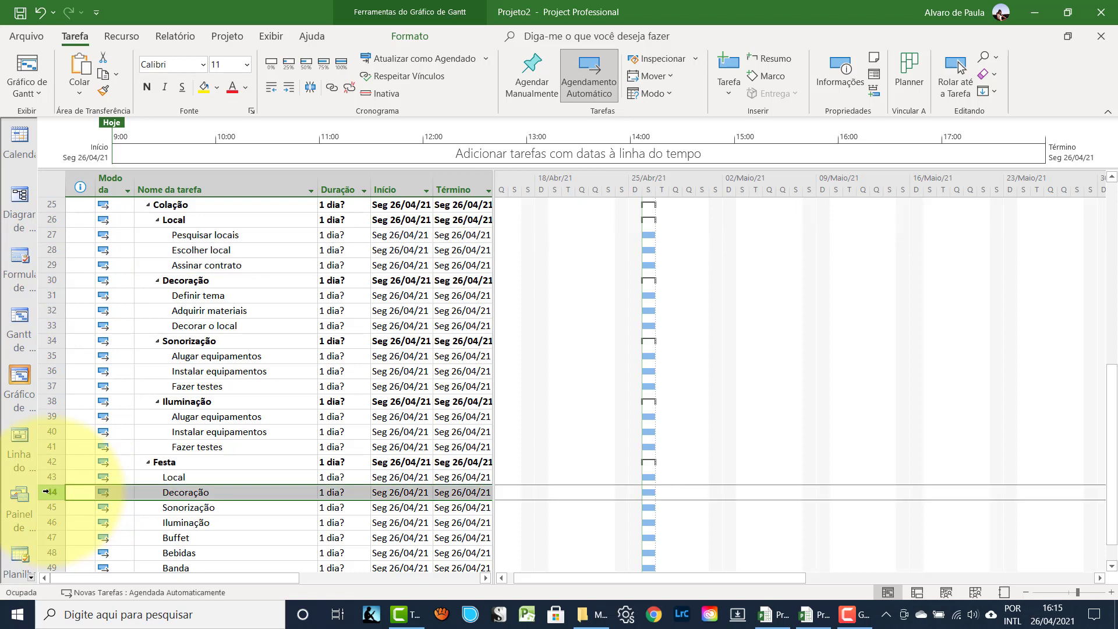
key(ctrl+v)
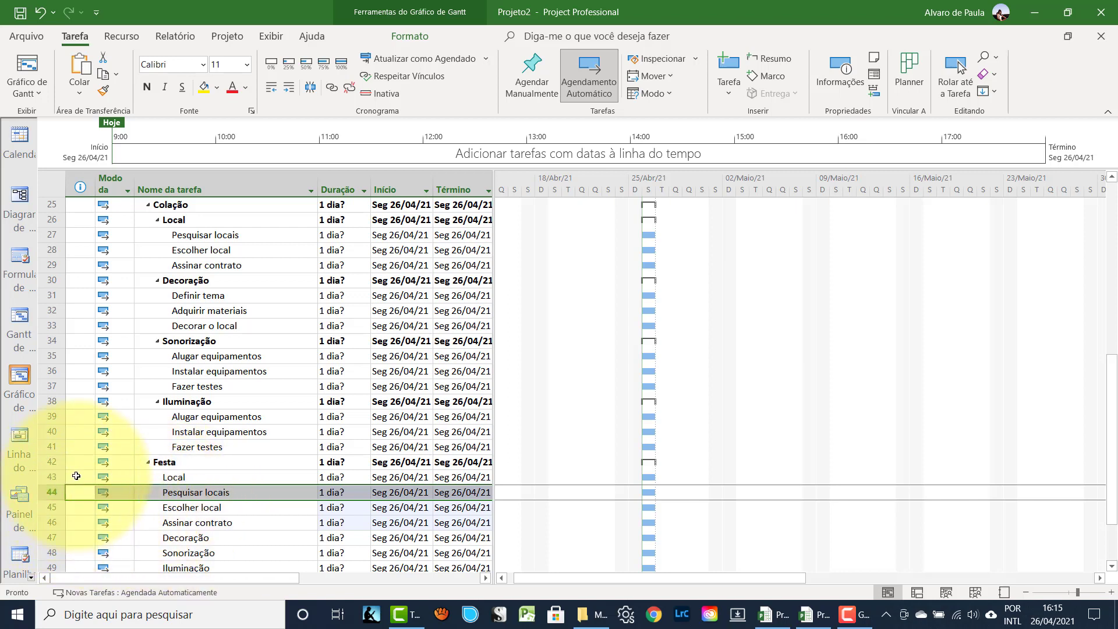
drag(39, 495, 47, 523)
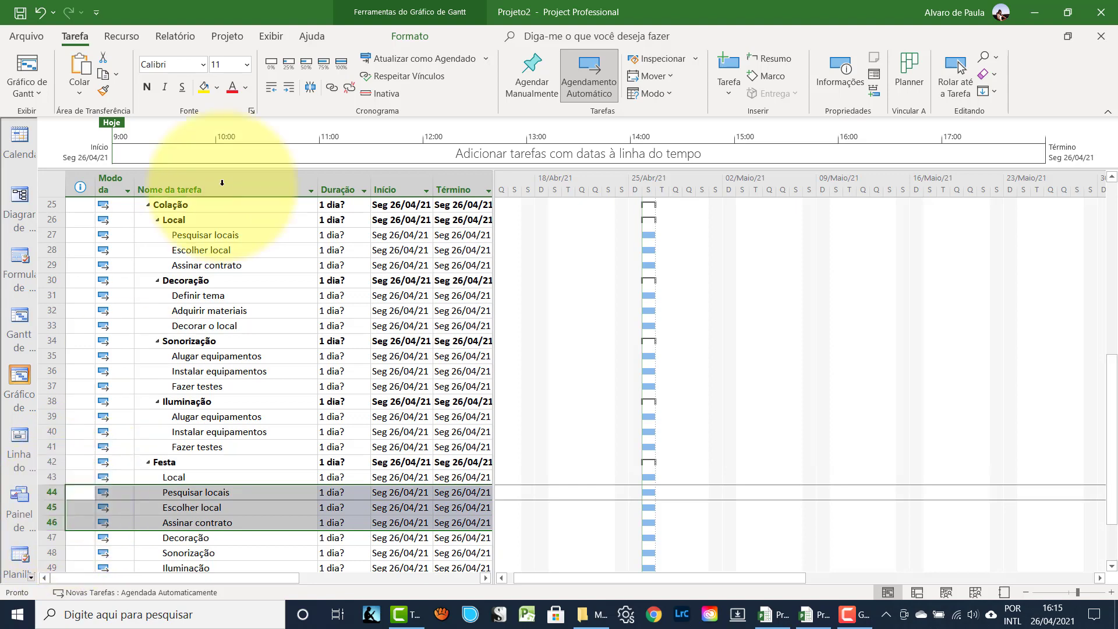
click(288, 88)
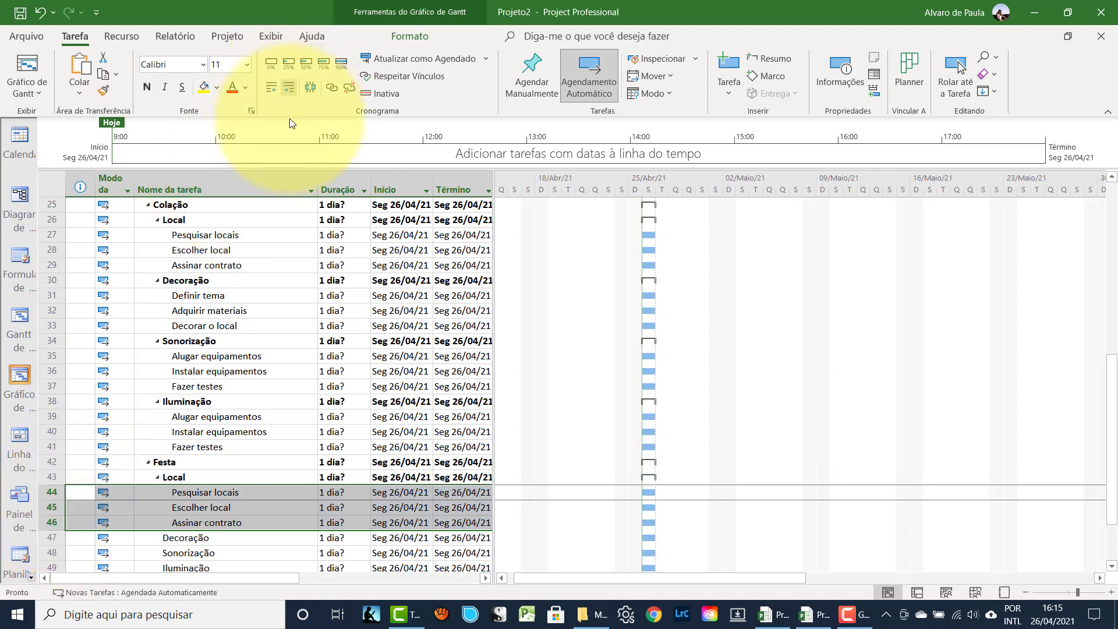
click(228, 412)
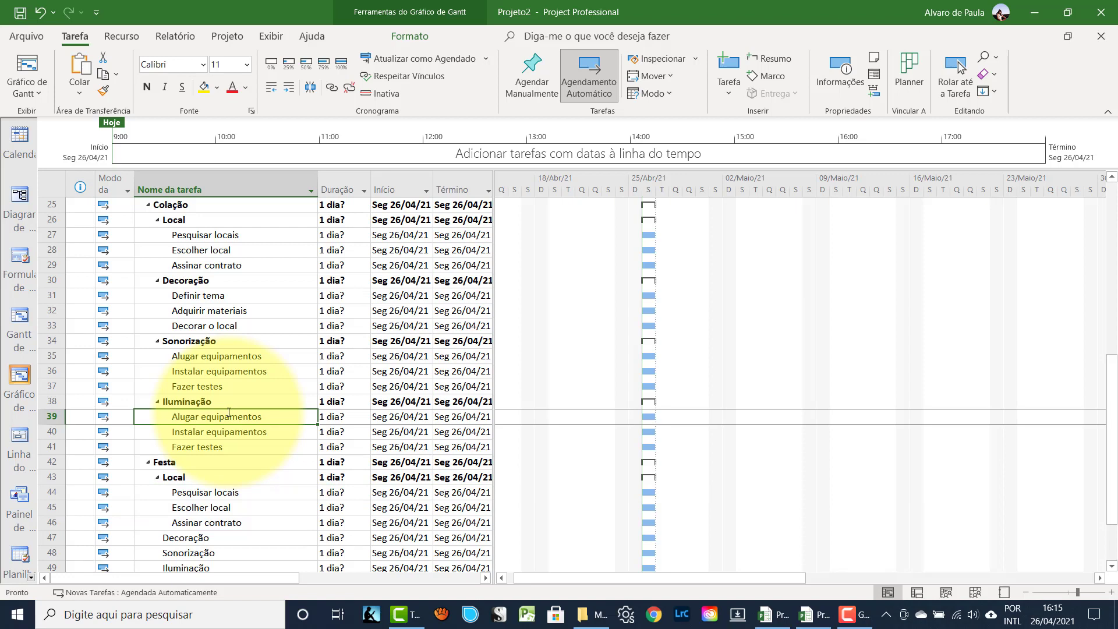
- Paste copies of Definir tema, Adquirir materiais and Decorar o local under Festa's Decoração and indent them
click(47, 297)
drag(47, 297, 56, 324)
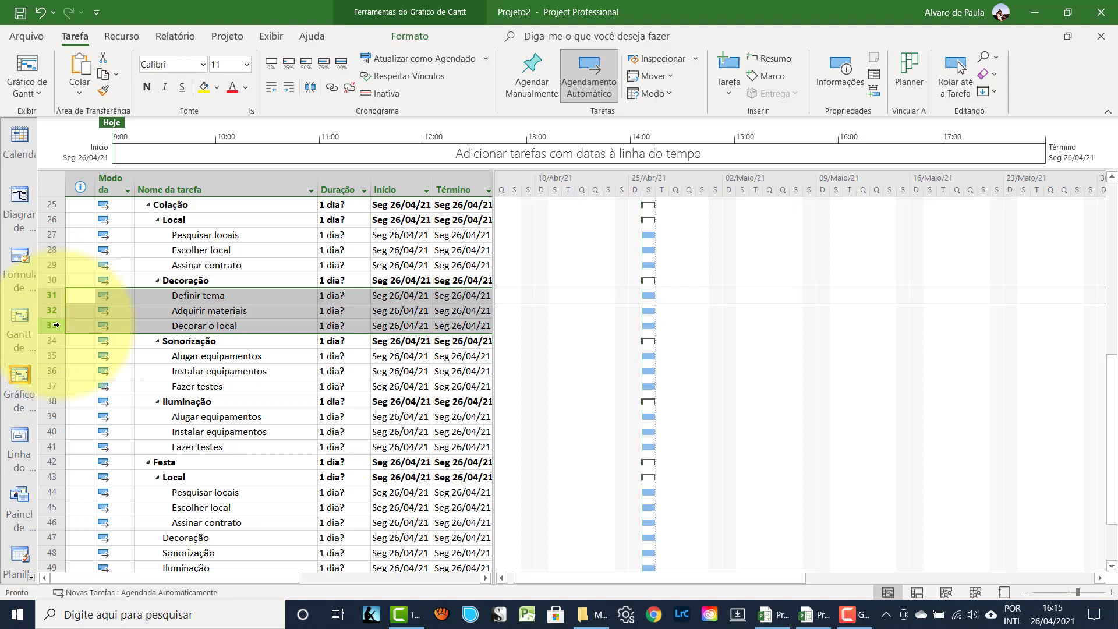
scroll(56, 325, down, 3)
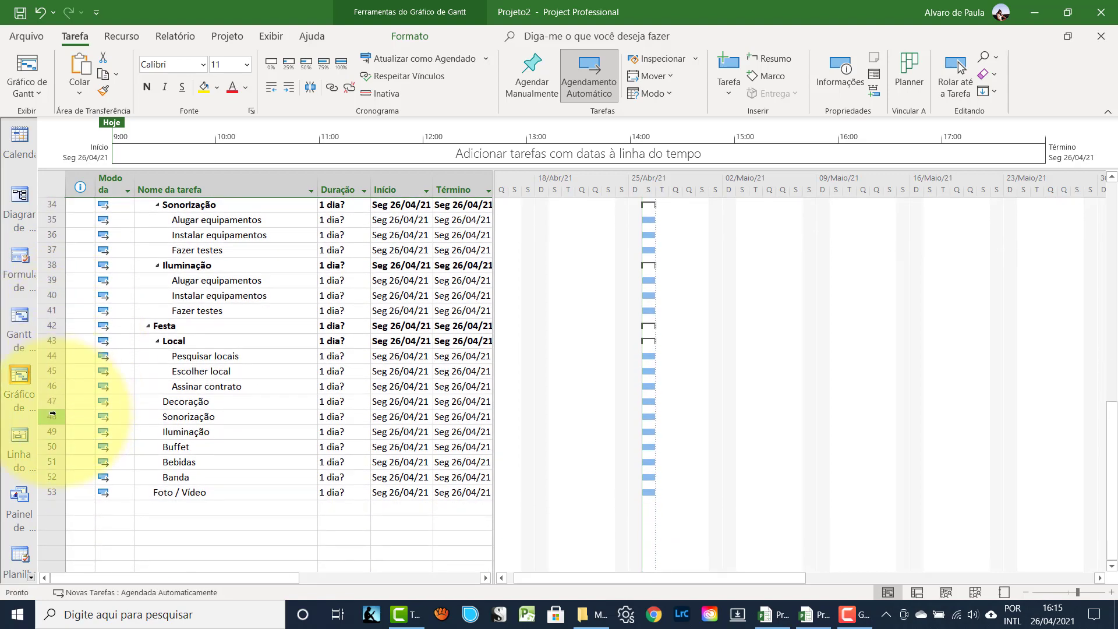
click(53, 416)
key(ctrl+v)
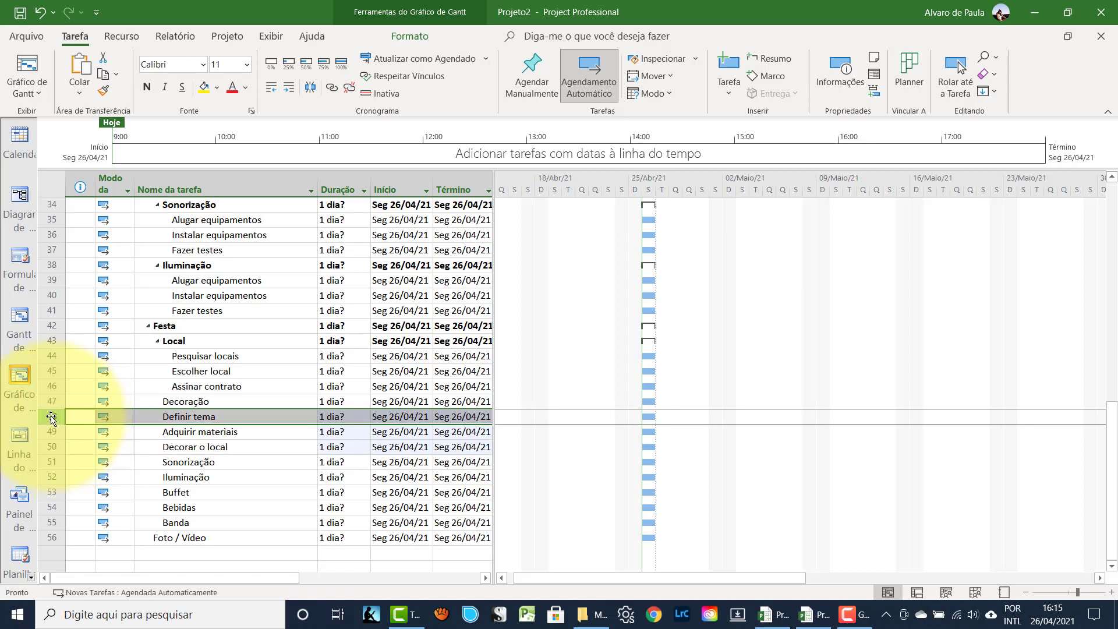
drag(53, 416, 48, 440)
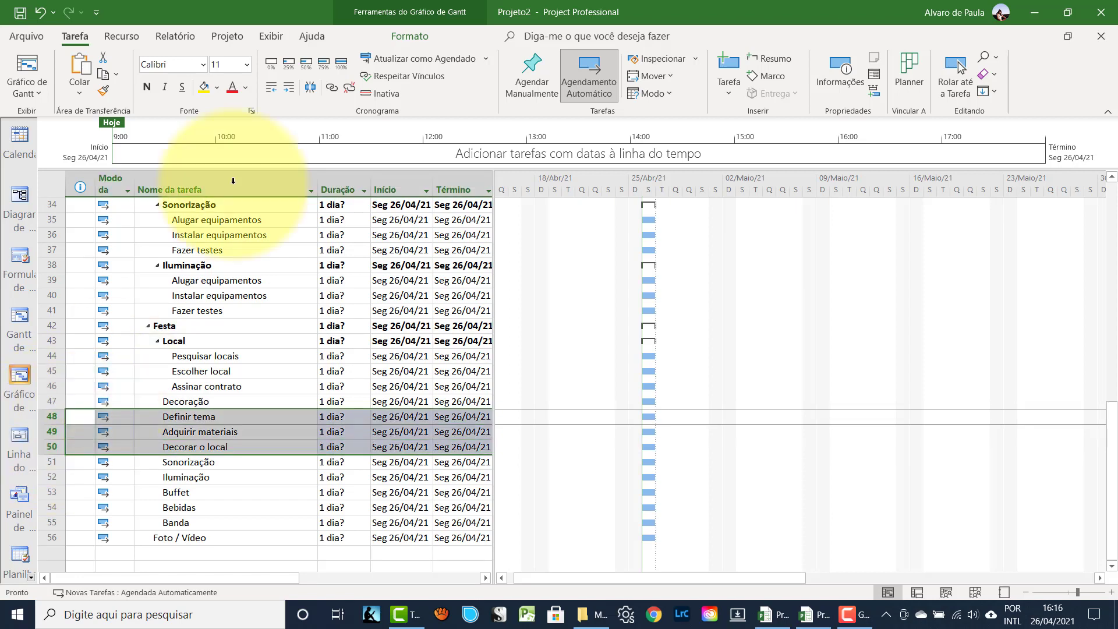
click(285, 89)
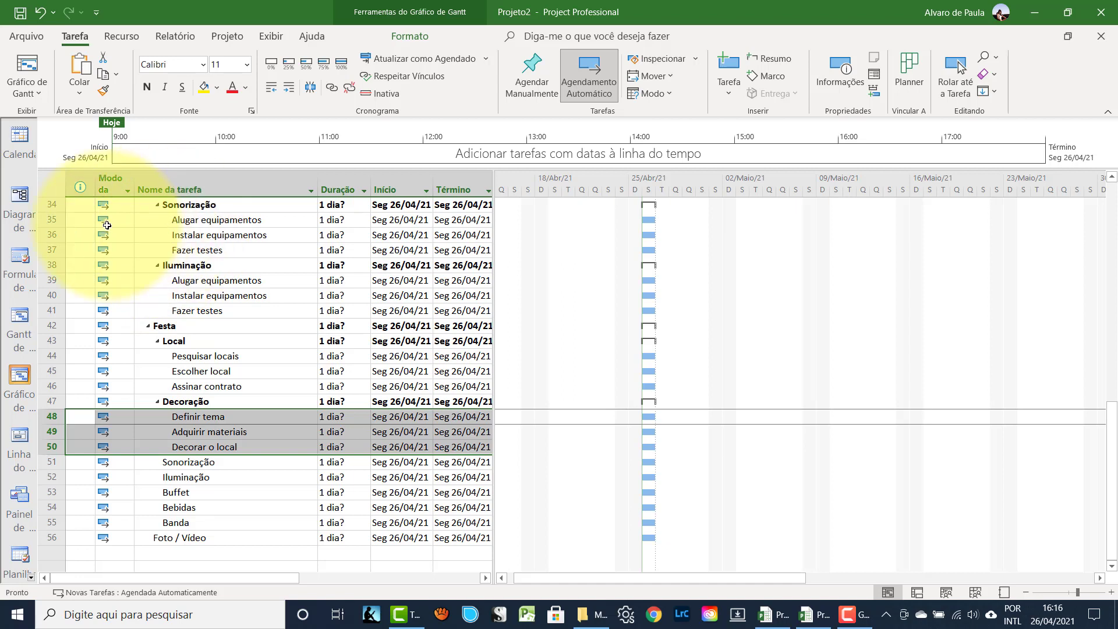
drag(51, 219, 52, 249)
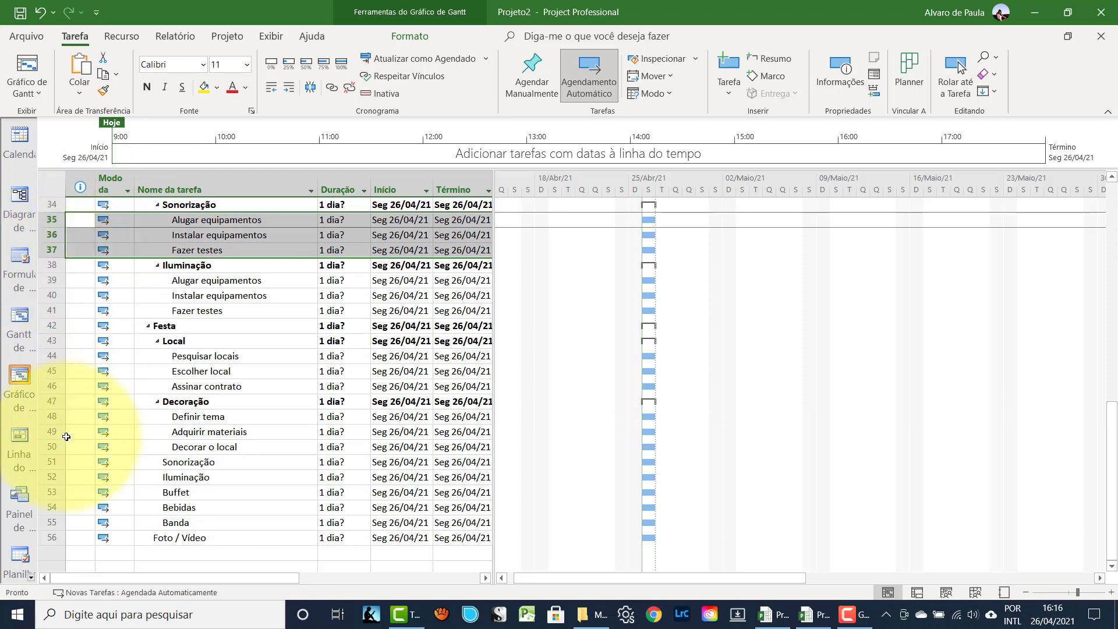
click(53, 477)
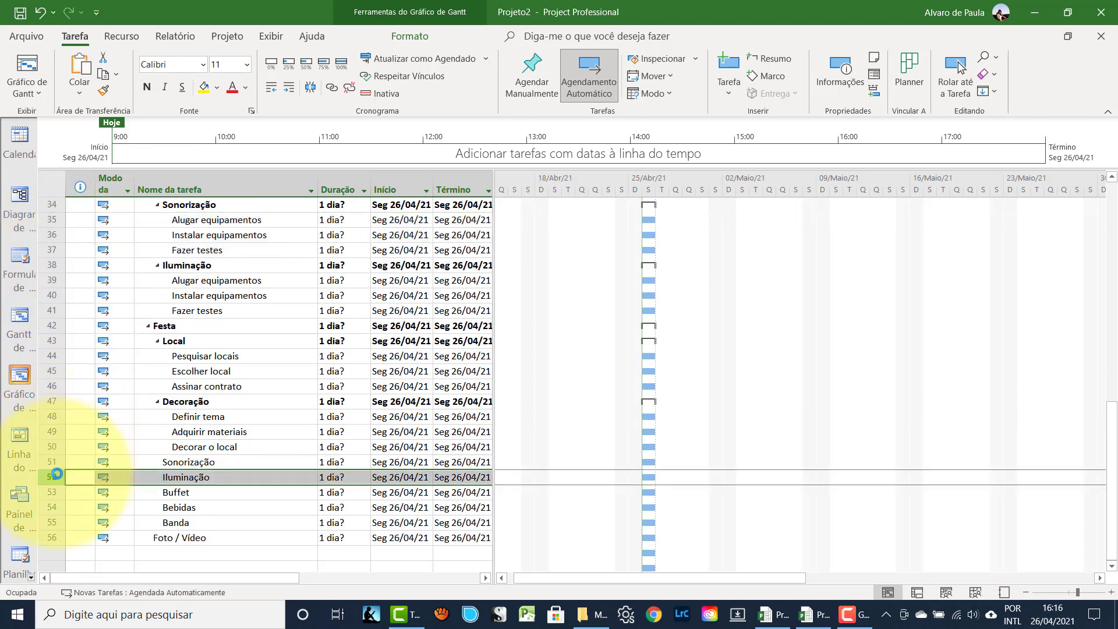
- Paste the three equipment subtasks above Iluminação and indent them under Festa's Sonorização
key(ctrl+v)
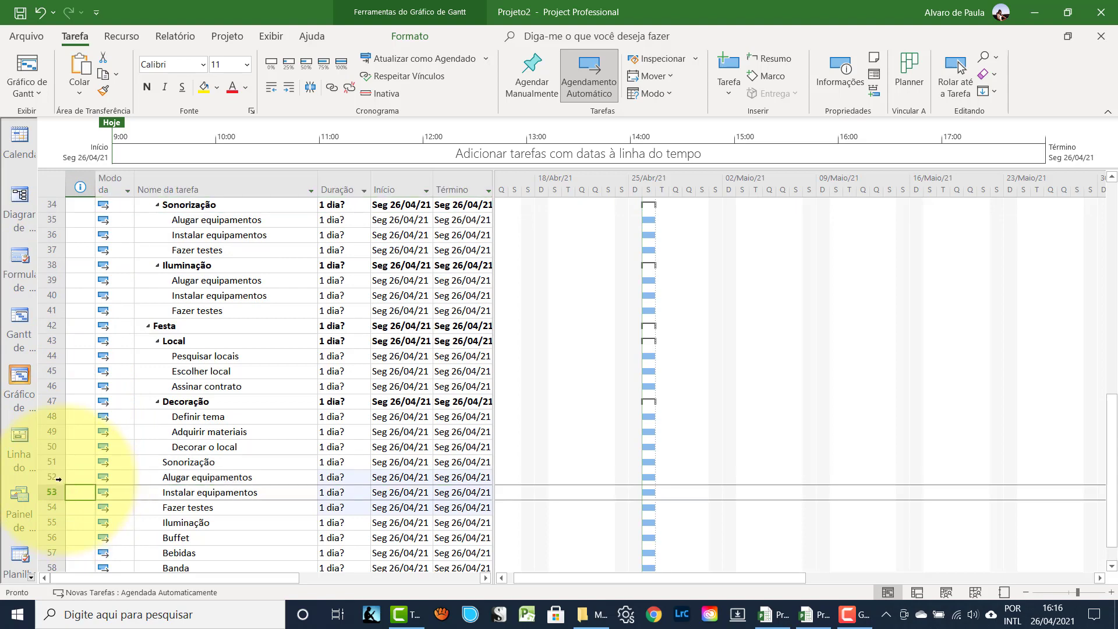
drag(55, 474, 52, 507)
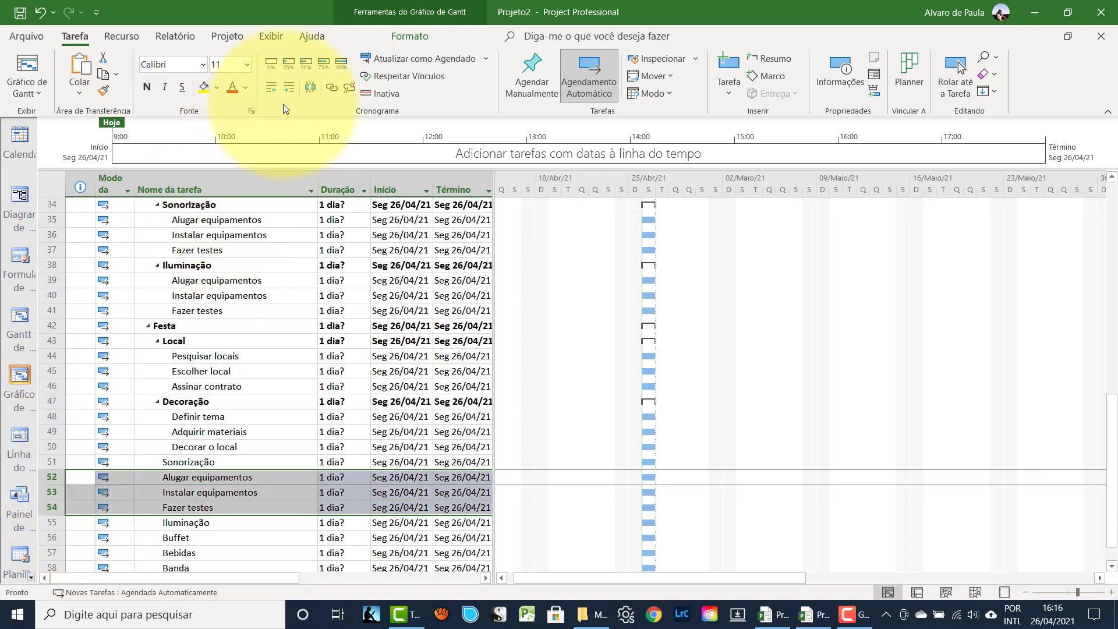
click(288, 87)
click(227, 356)
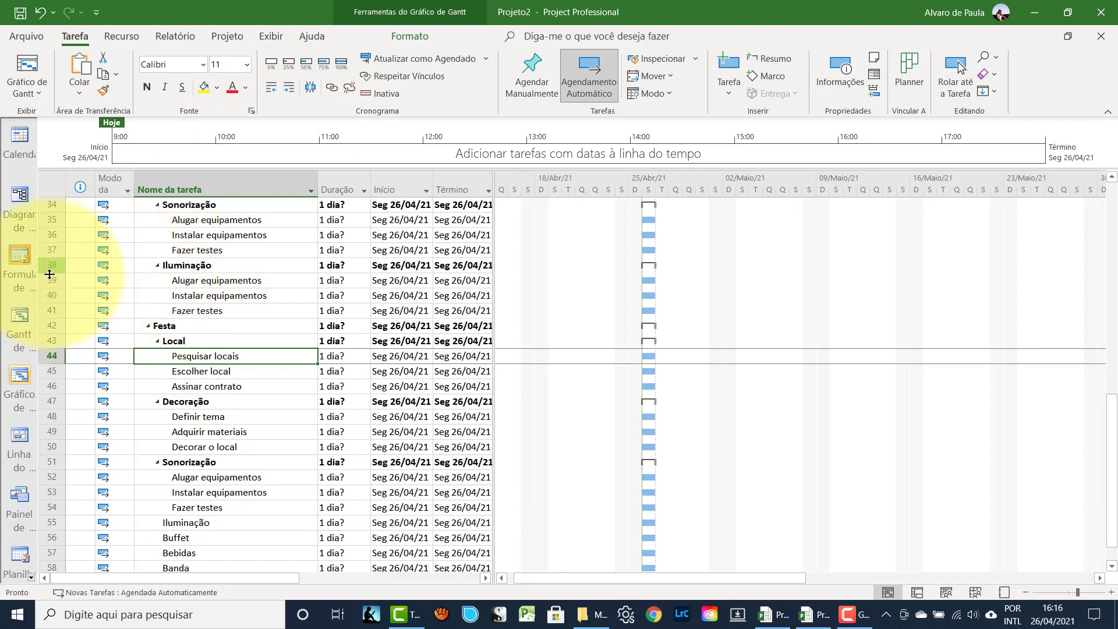
- Copy Colação's three Iluminação subtasks above Buffet and indent them under Festa's Iluminação
drag(50, 280, 46, 307)
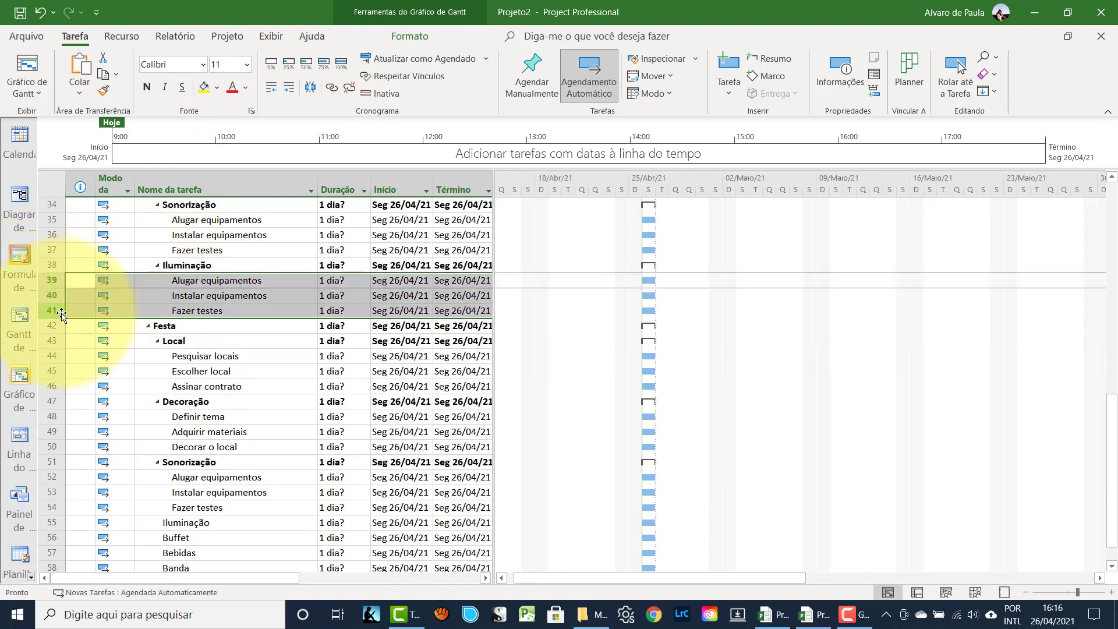
scroll(64, 326, down, 2)
click(50, 446)
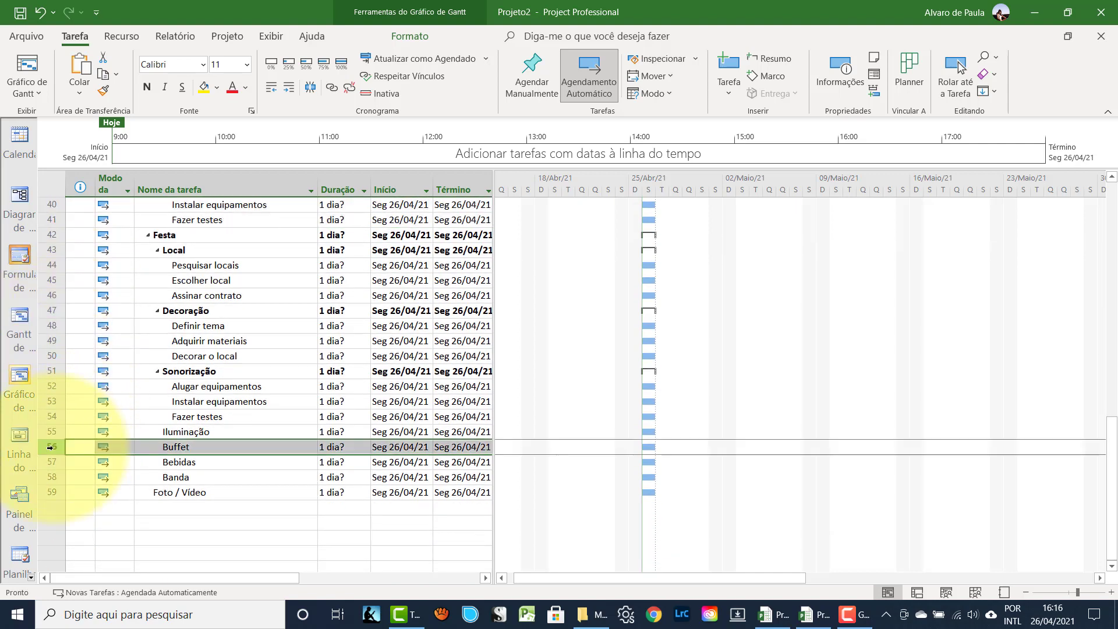
key(ctrl+v)
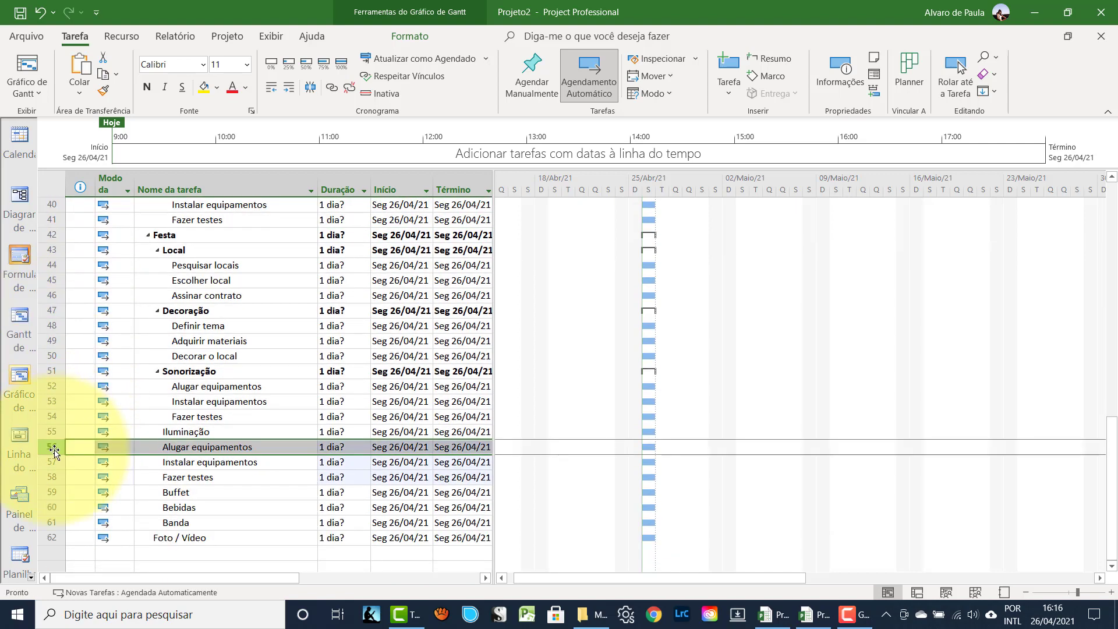
click(81, 457)
drag(50, 447, 51, 477)
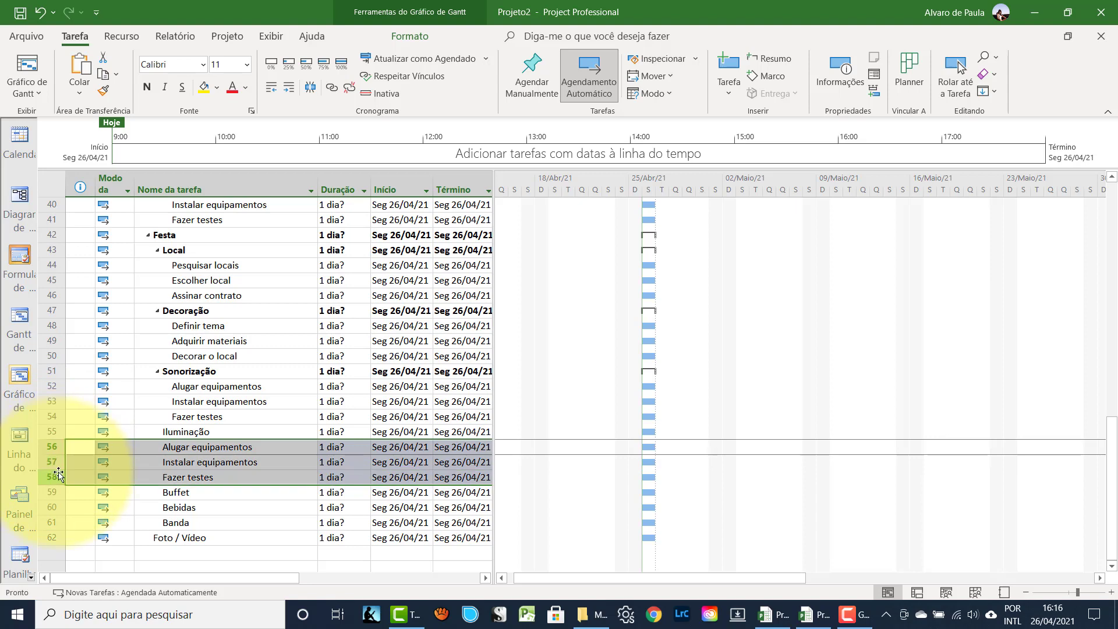
click(289, 88)
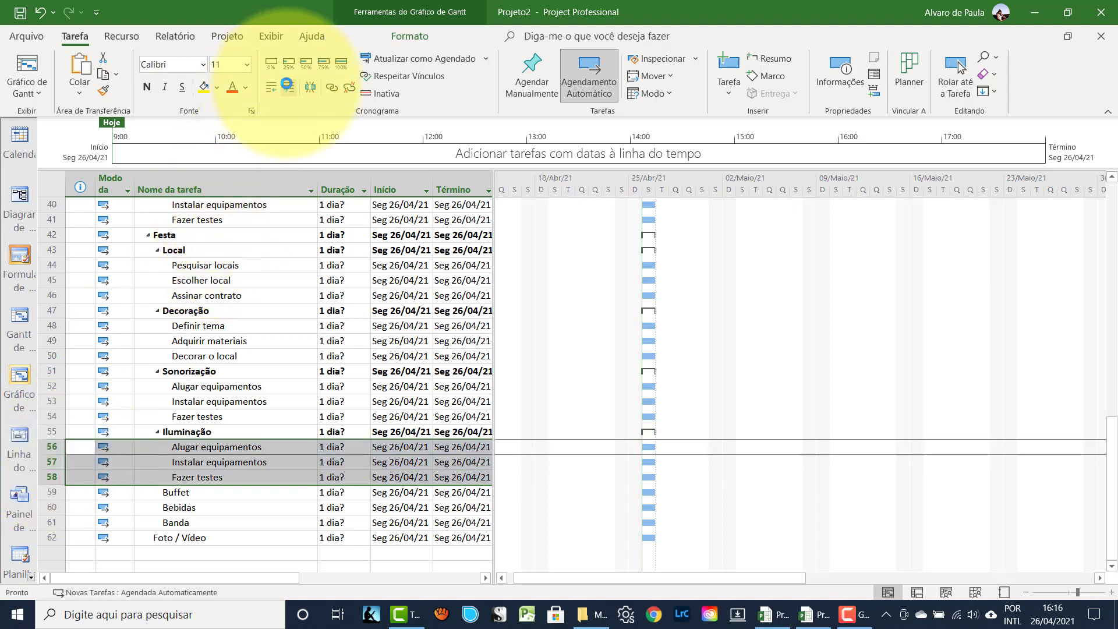
scroll(264, 337, up, 3)
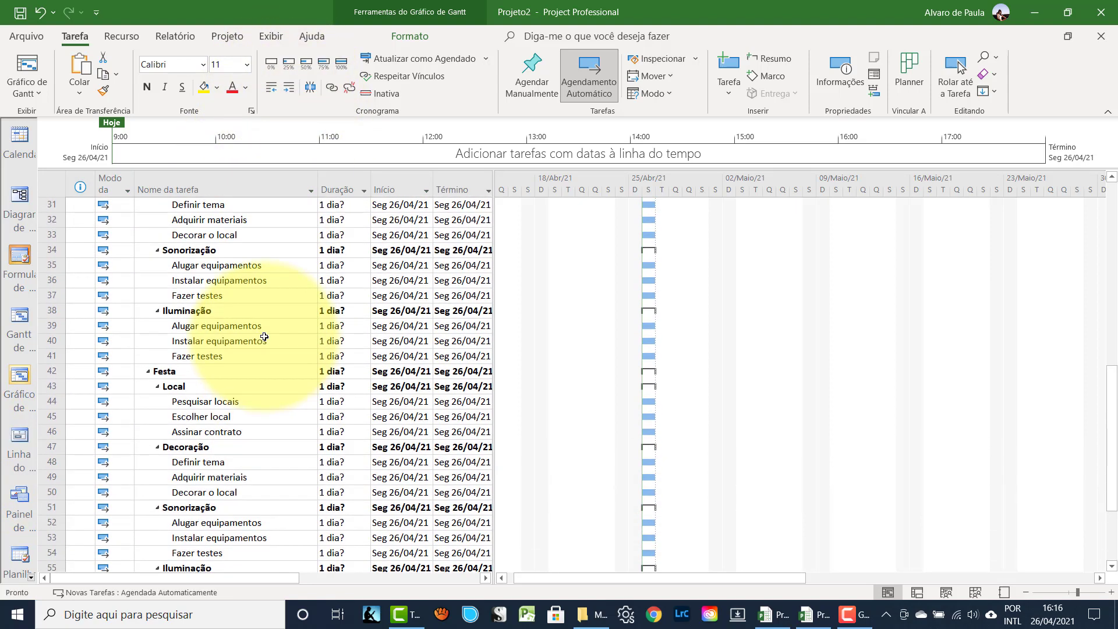
- Insert blank rows above Bebidas and enter 'Definir cardápio' and 'Pesquisar buffets'
scroll(262, 331, down, 5)
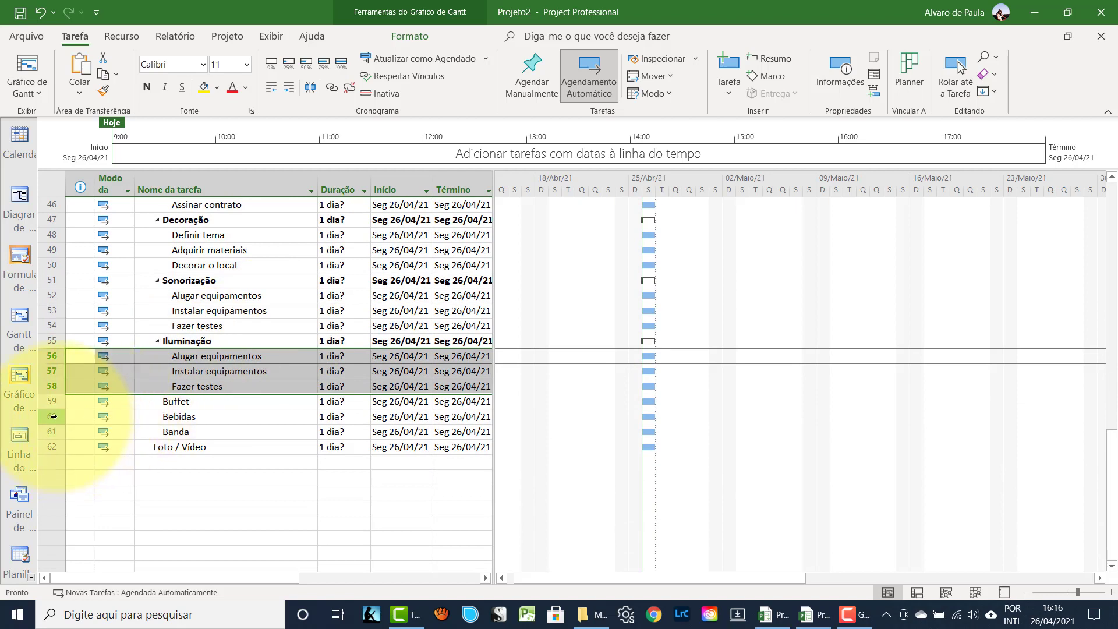
click(55, 416)
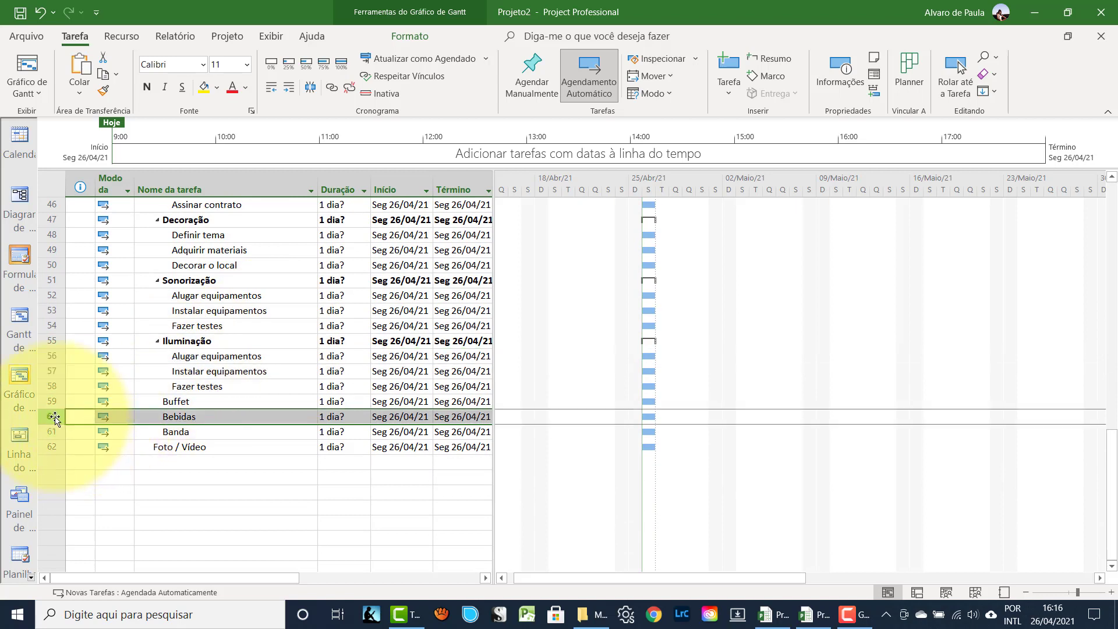
key(Insert)
key(Insert)
key(Insert)
key(Insert)
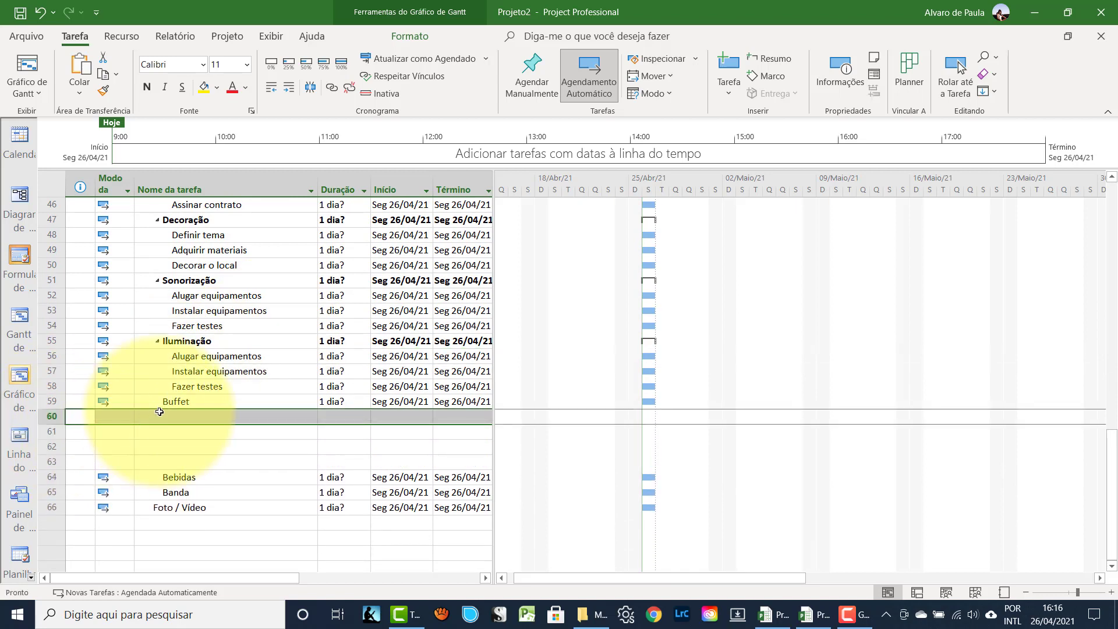
click(169, 417)
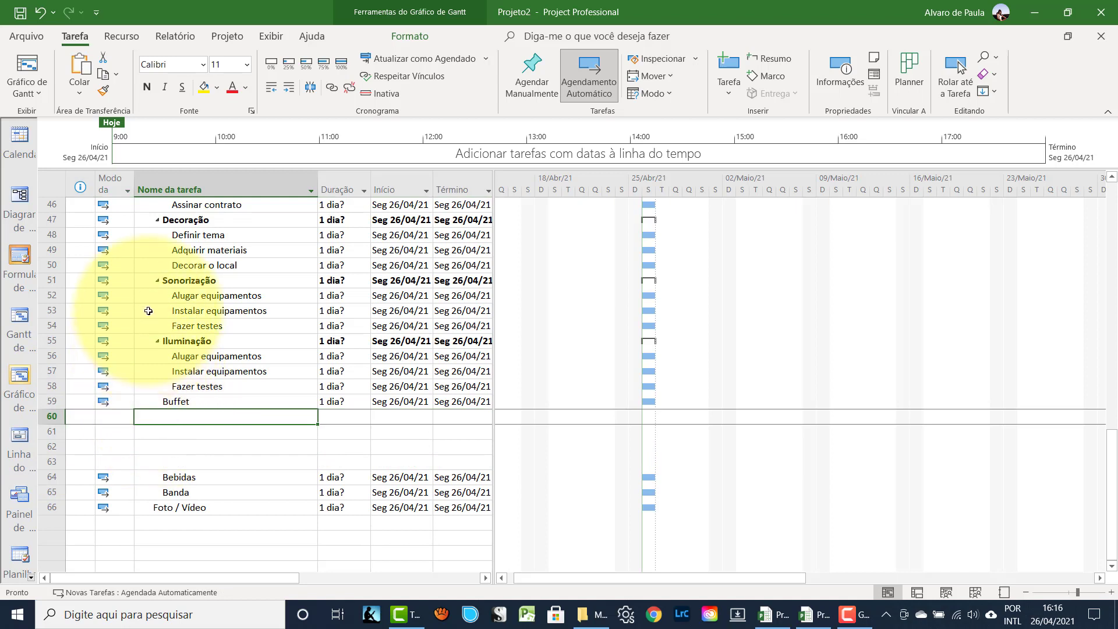
text(De)
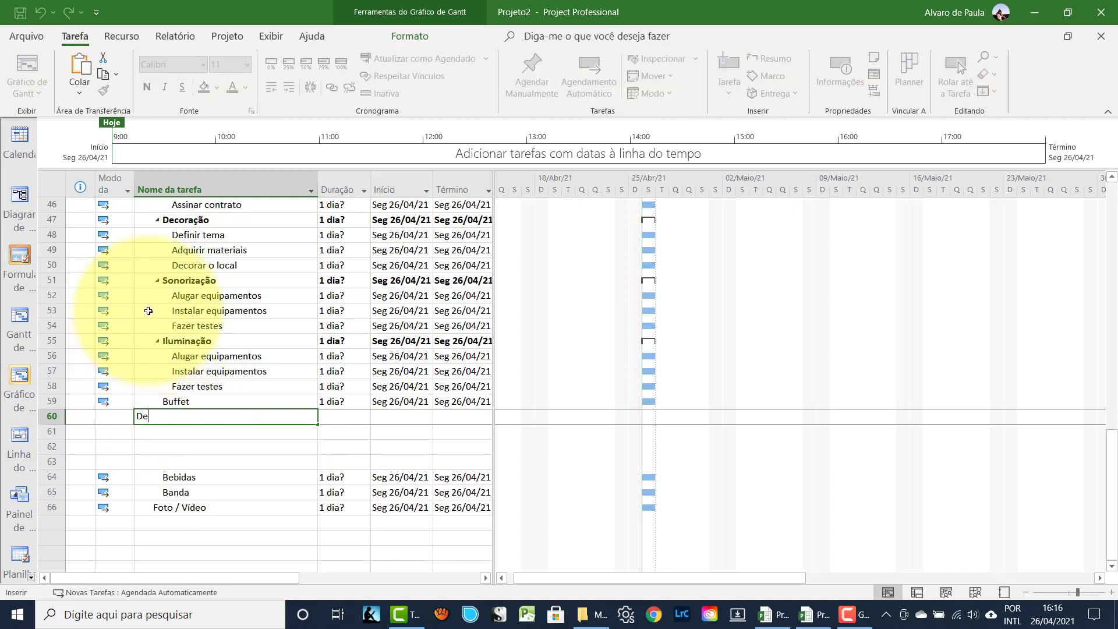
text(finir cardápio)
key(Return)
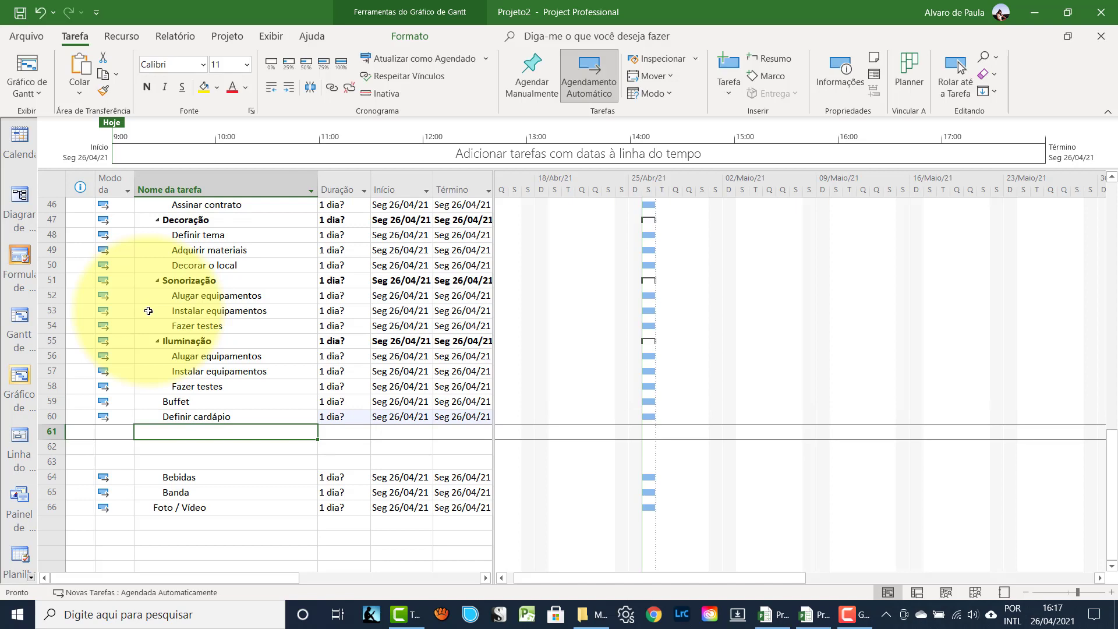
text(Pe)
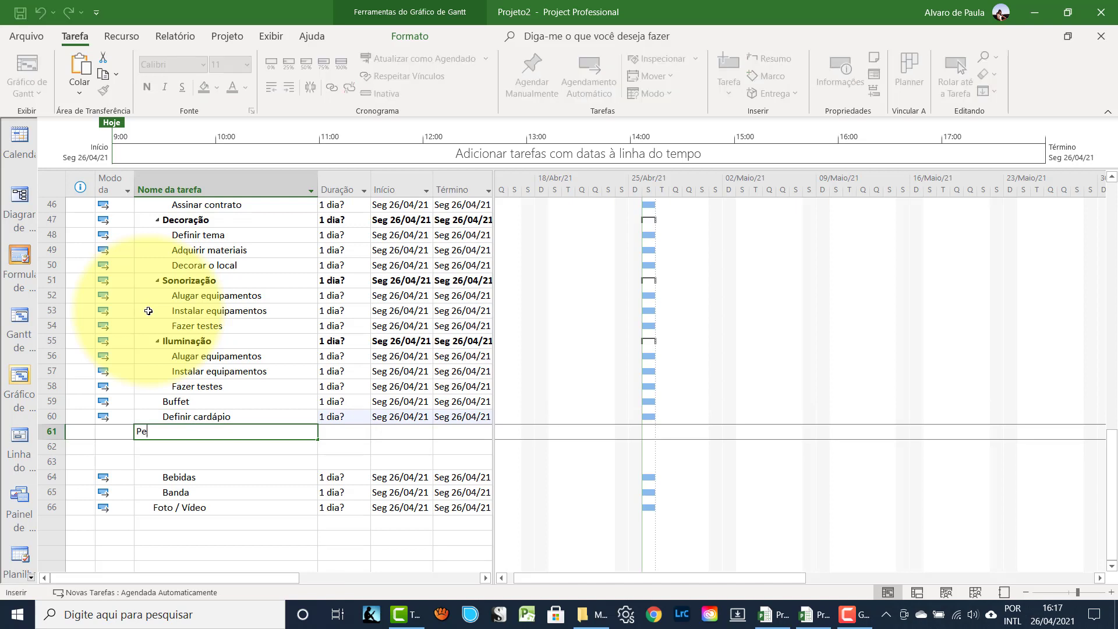
text(squisar buffets)
key(Return)
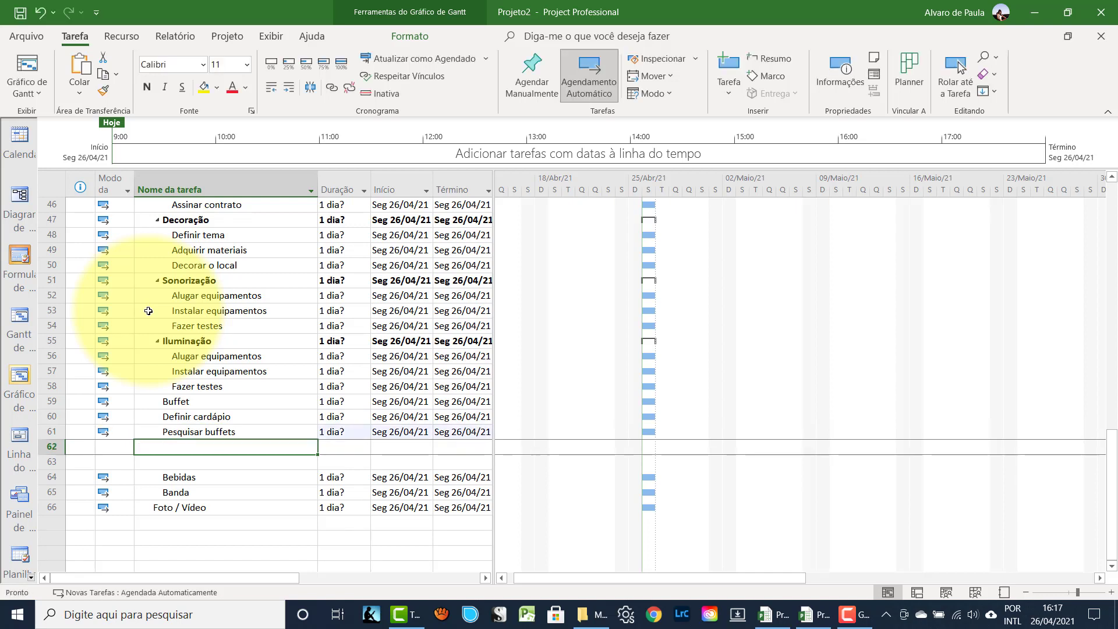
- Add 'Assinar contrato', indent the three buffet tasks under Buffet, and move the empty row below Bebidas
text(Ass)
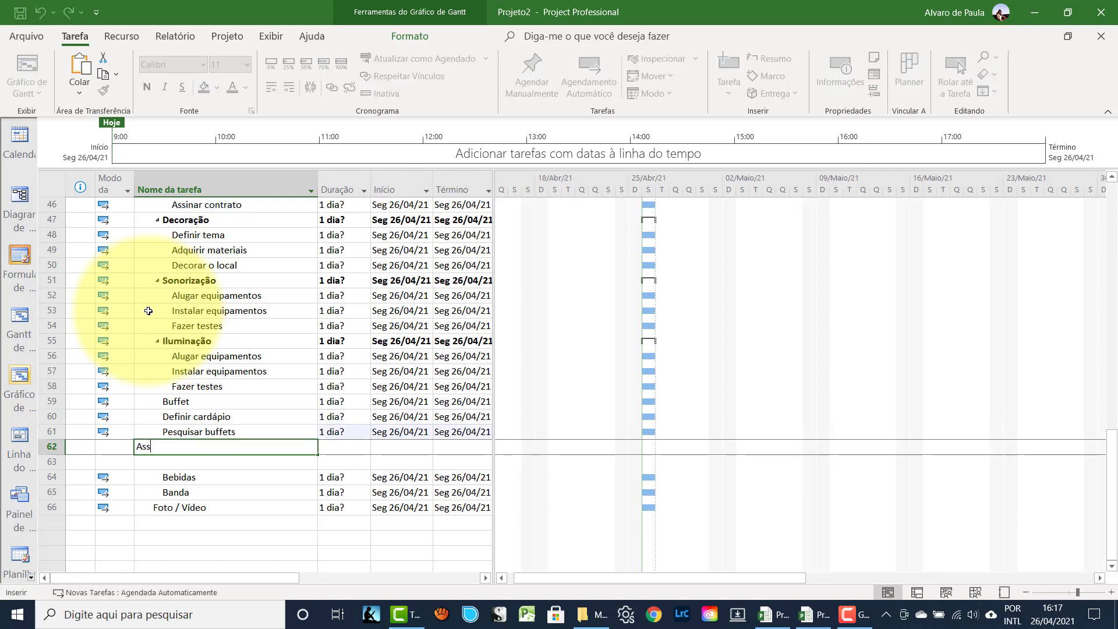
text(inar conr)
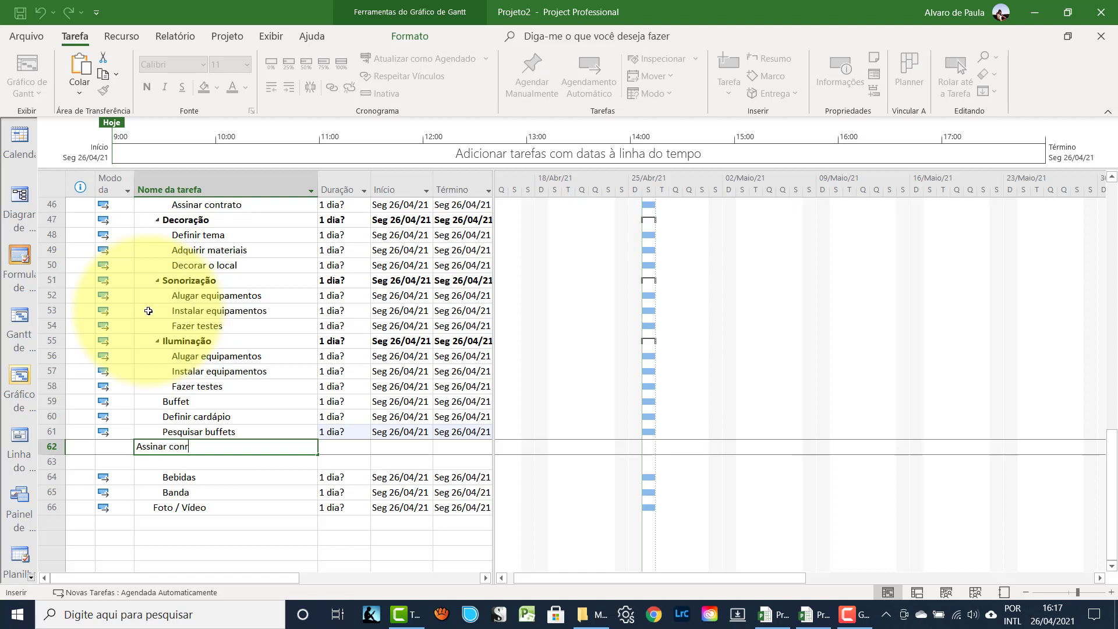
key(BackSpace)
text(trato)
key(Return)
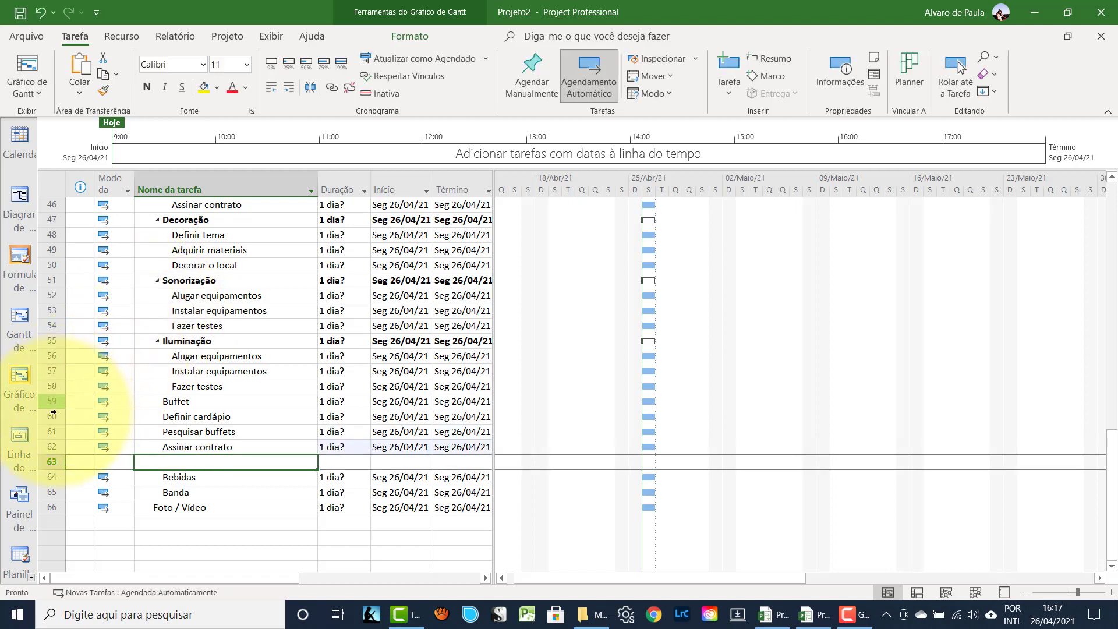
drag(53, 413, 53, 447)
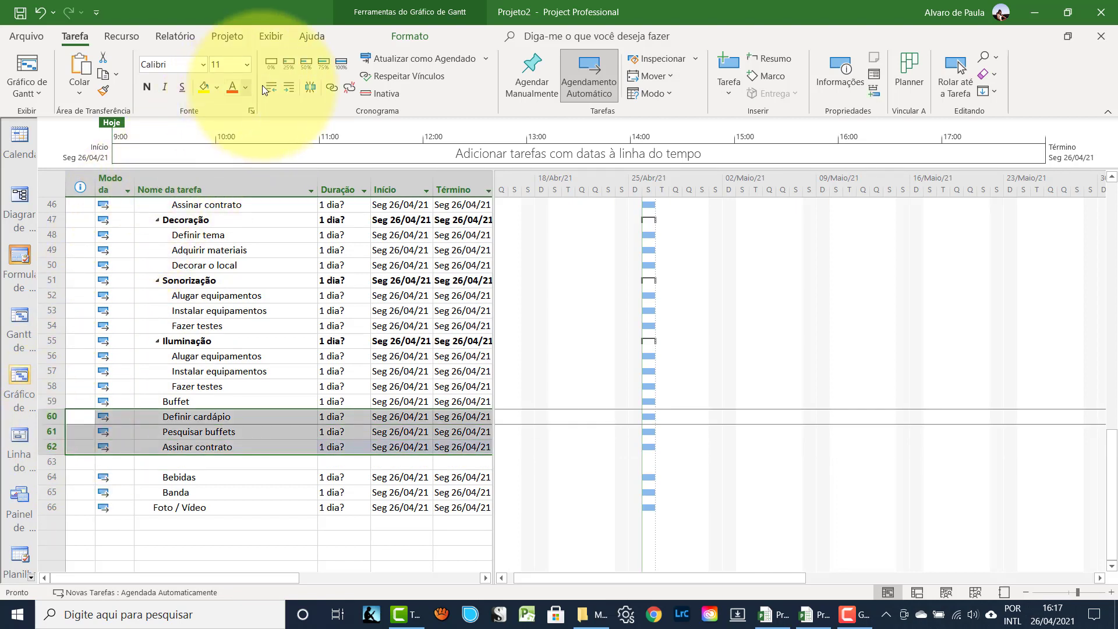
click(289, 88)
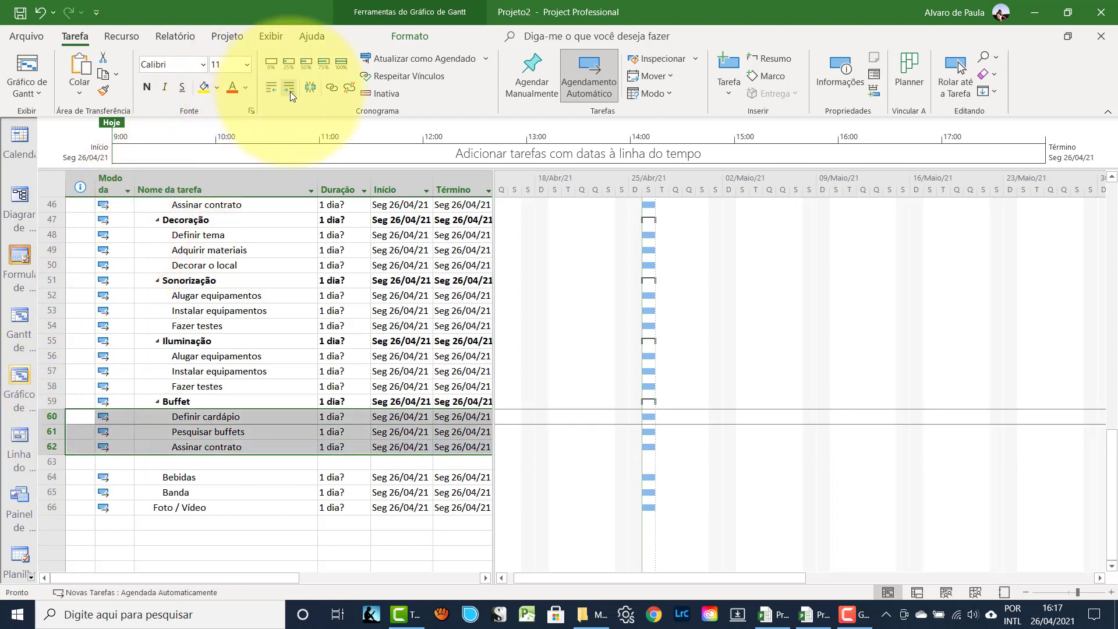
click(44, 463)
drag(44, 462, 47, 479)
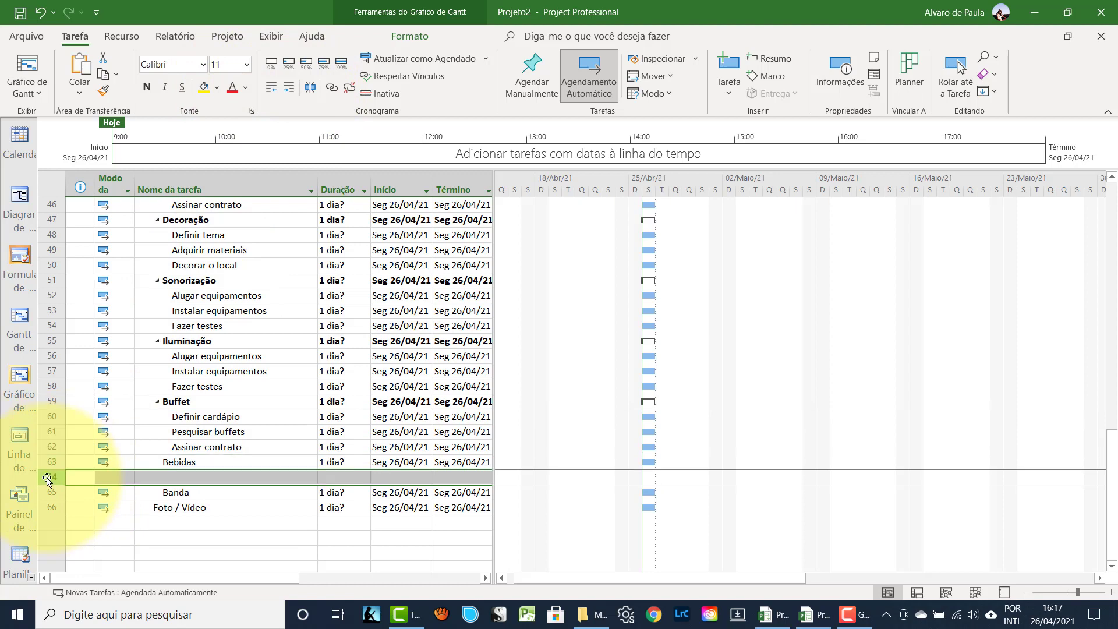
- Enter 'Definir quais as bebidas' and 'Comprar bebidas' below Bebidas and indent them as its subtasks
key(Insert)
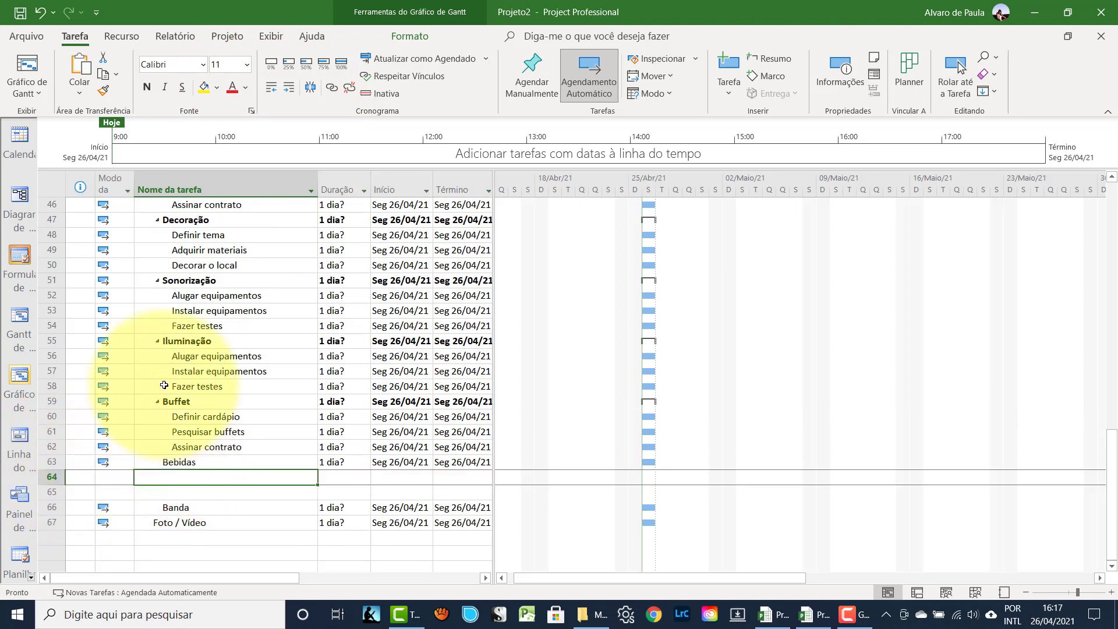
text(De)
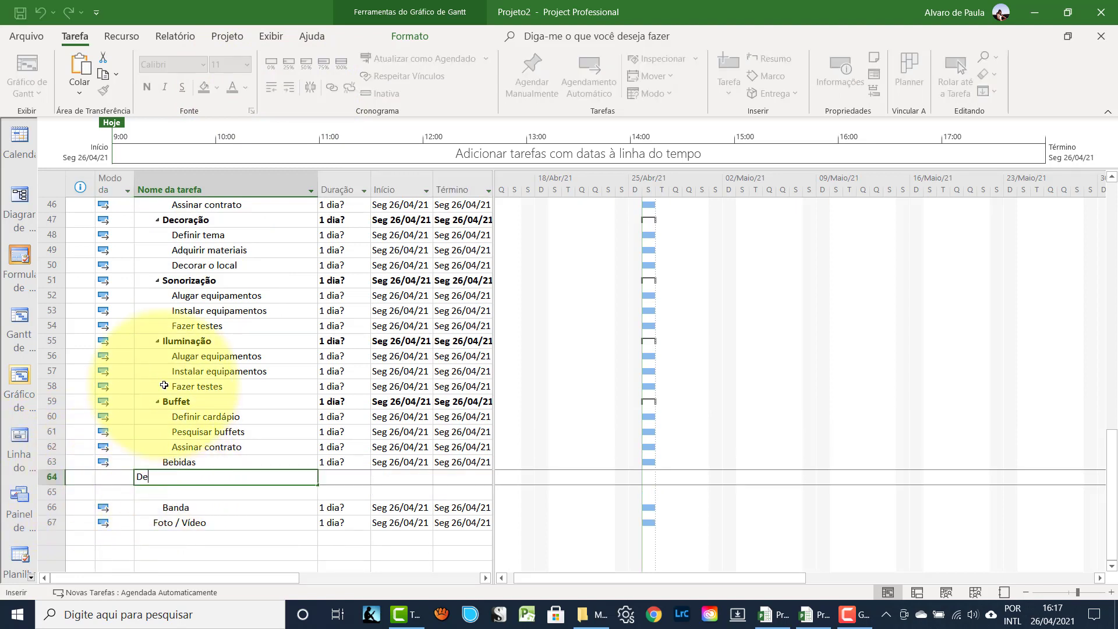
text(finir quais as bebidas)
key(Return)
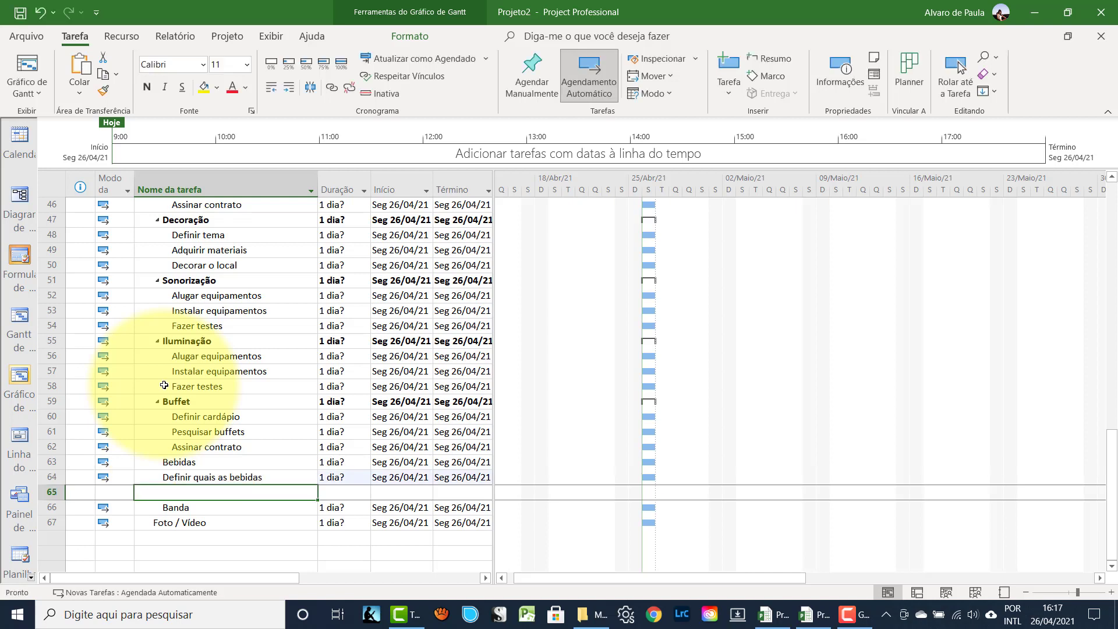
text(Comprar)
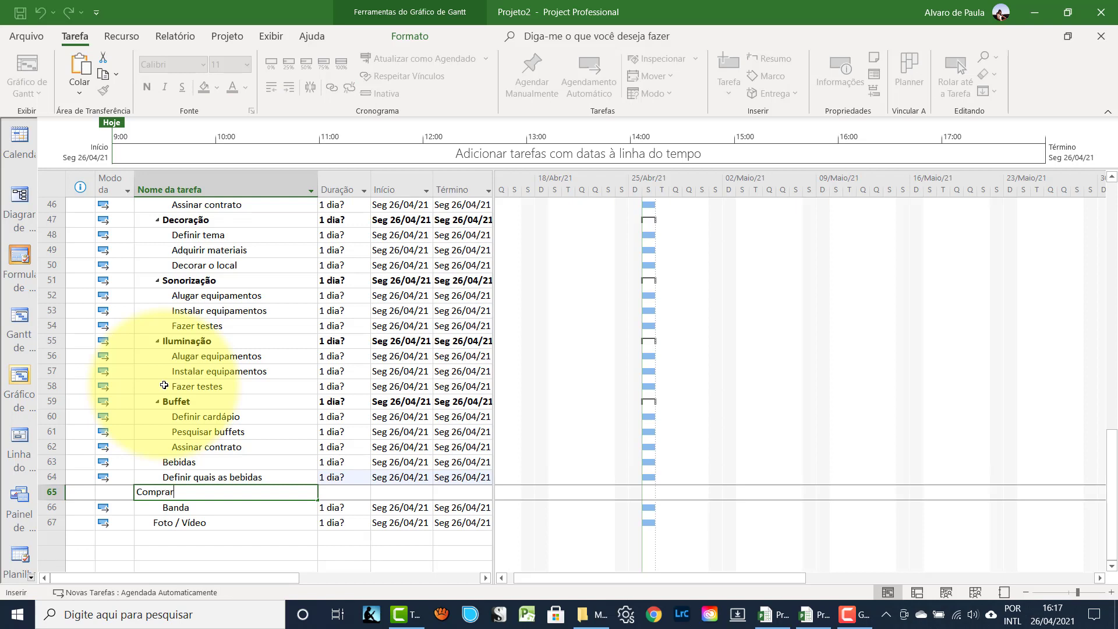
text( bebidas)
key(Return)
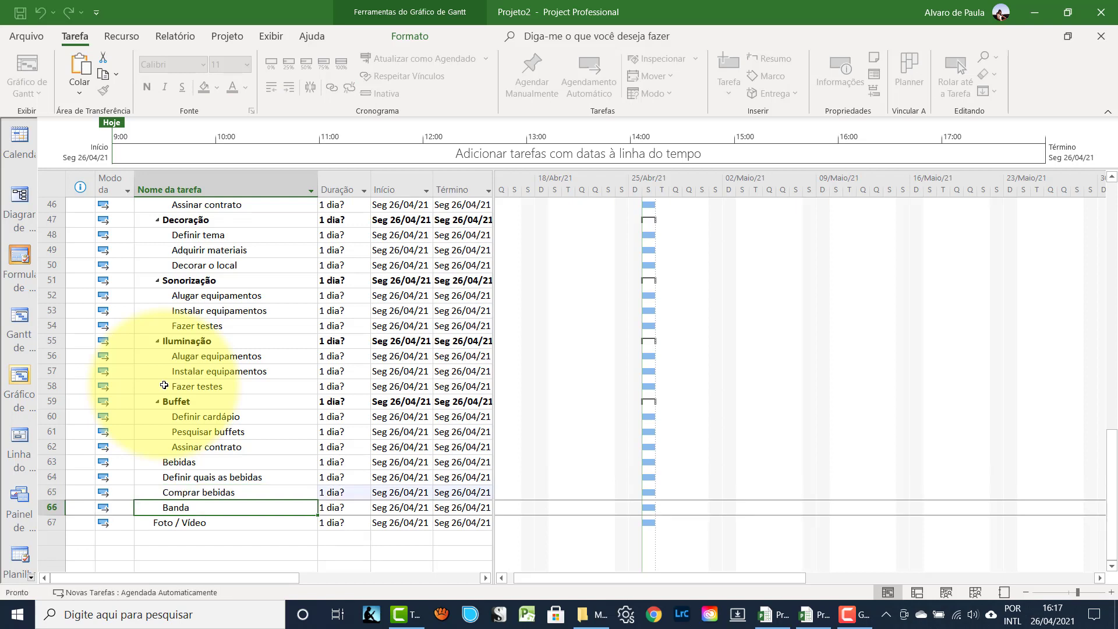
drag(51, 477, 52, 492)
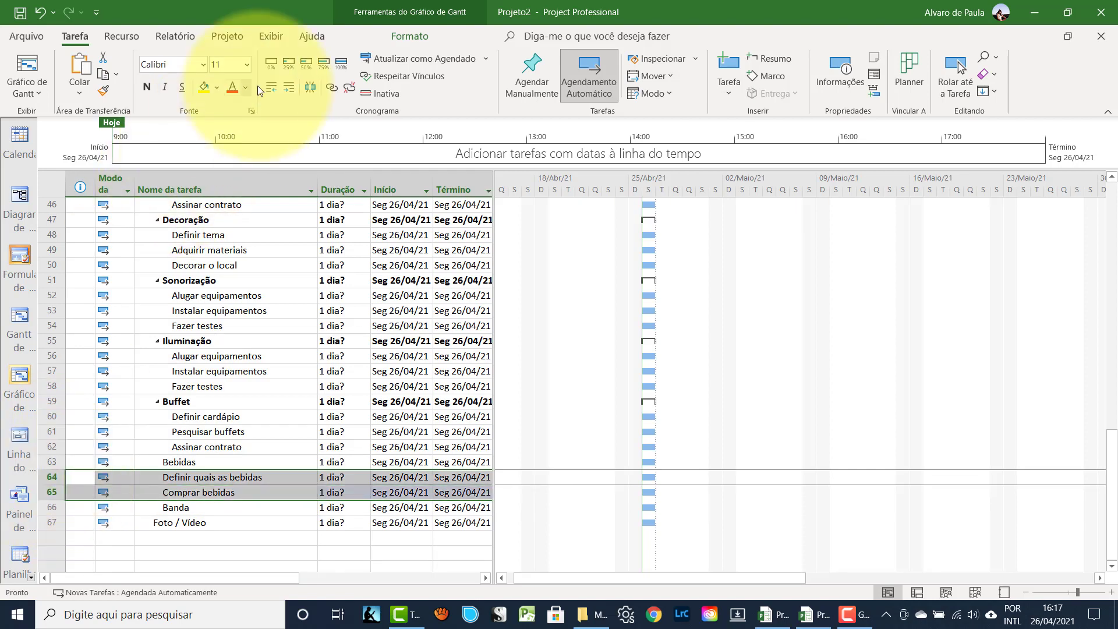
click(289, 88)
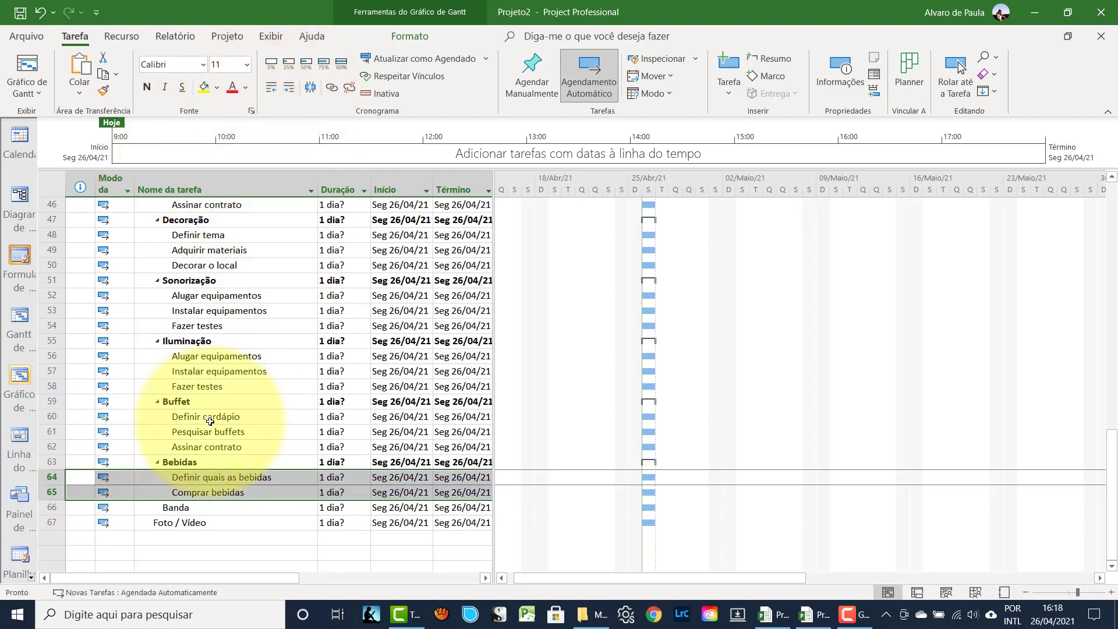
click(52, 522)
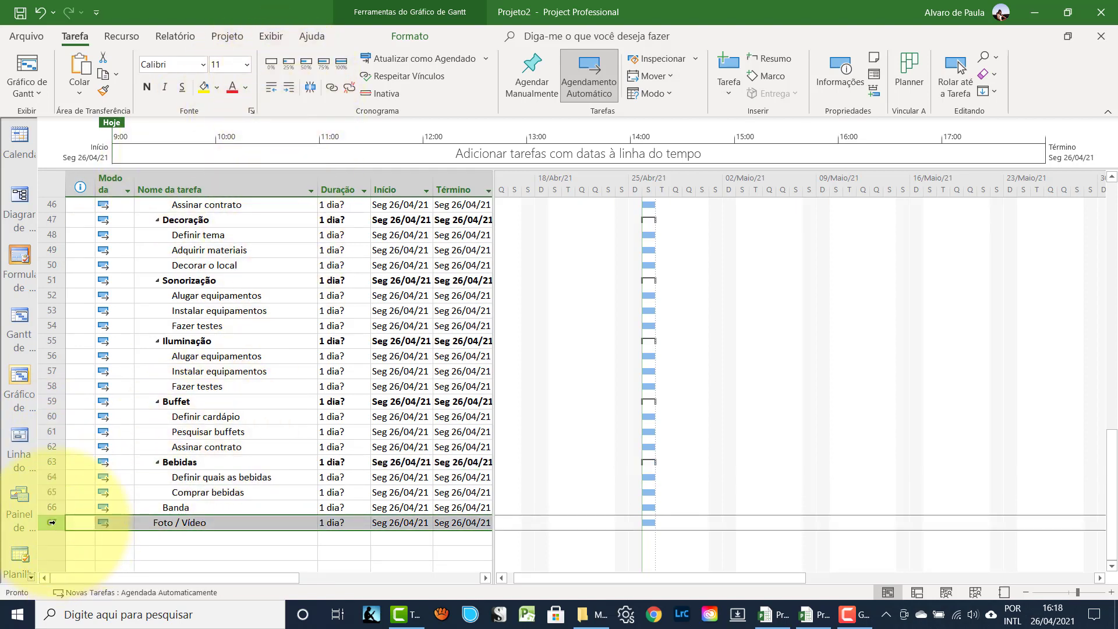
- Insert blank rows under Banda and enter 'Definir repertório' and 'Pesquisar bandas'
key(Insert)
key(Insert)
key(Insert)
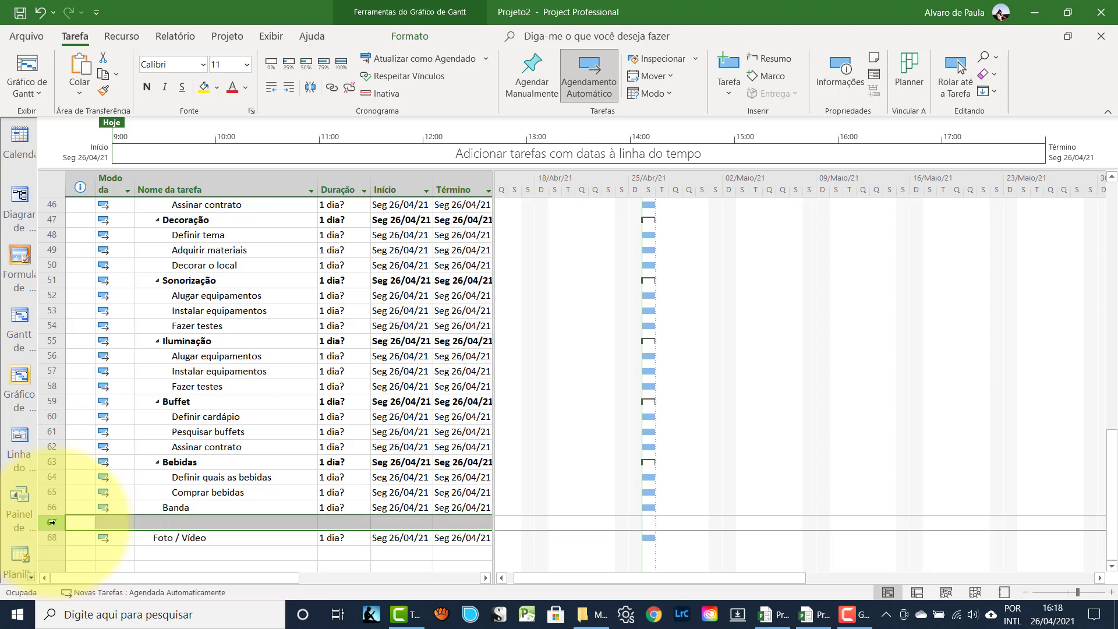
scroll(182, 449, down, 2)
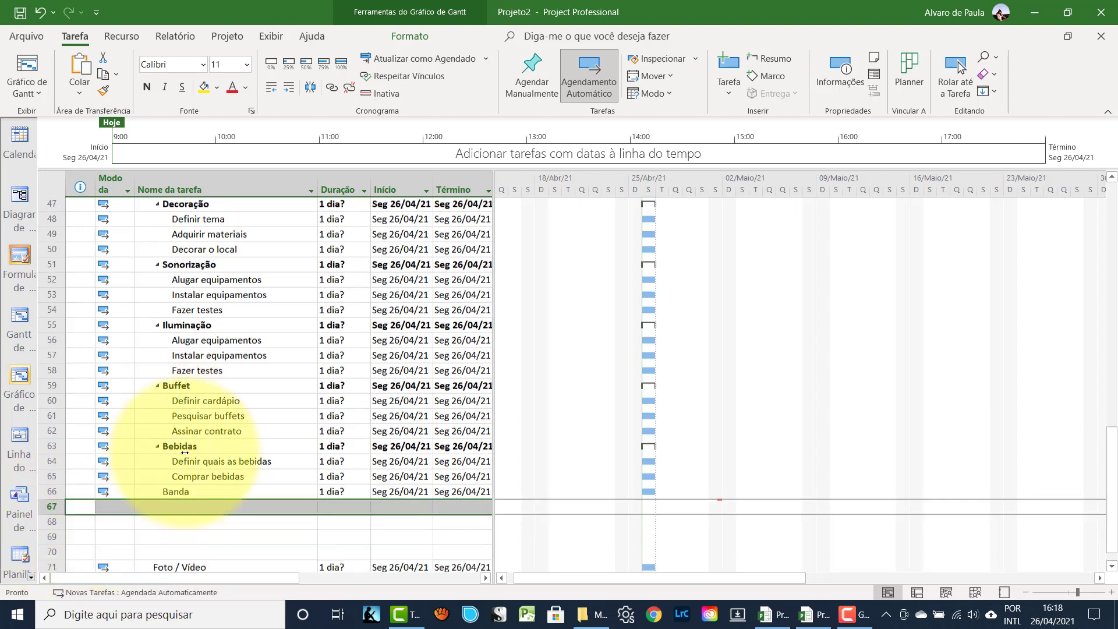
click(182, 433)
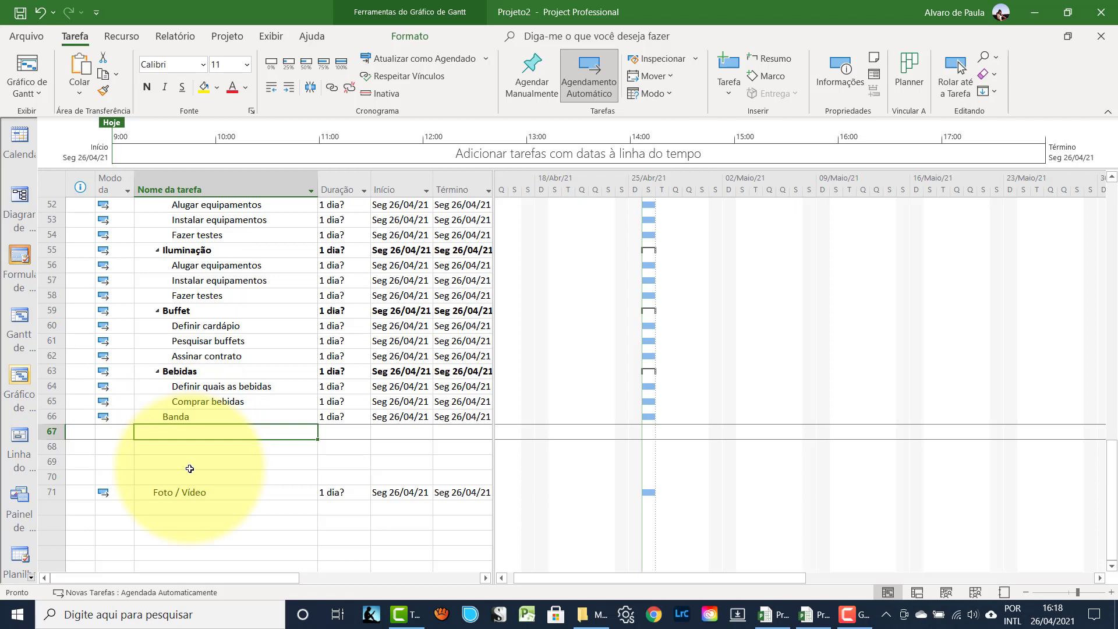
text(Definir)
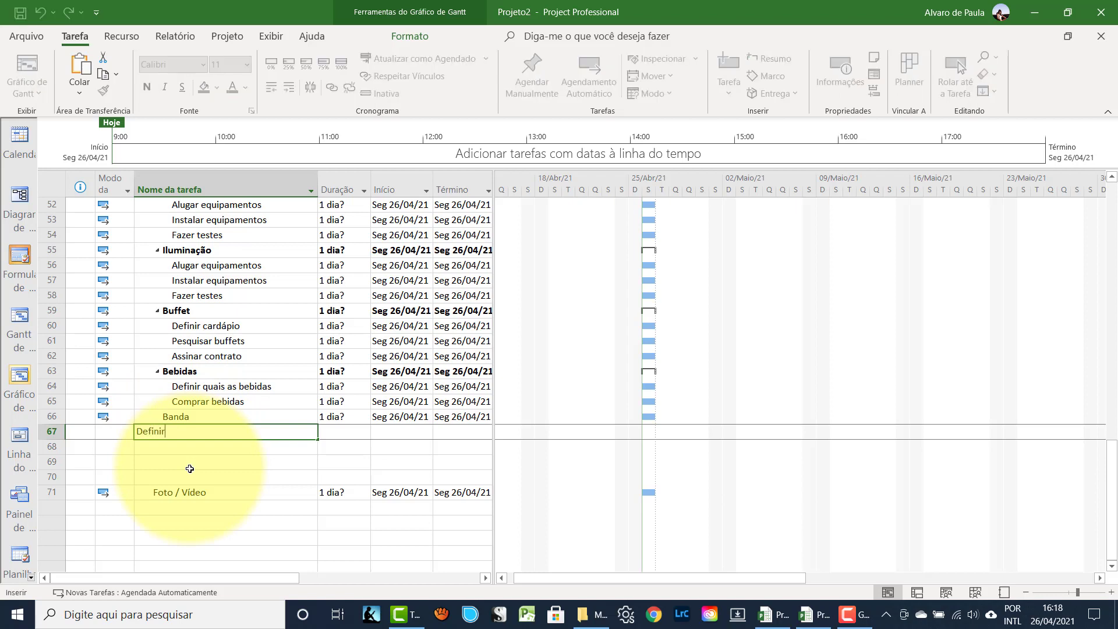
text( repertório)
key(Return)
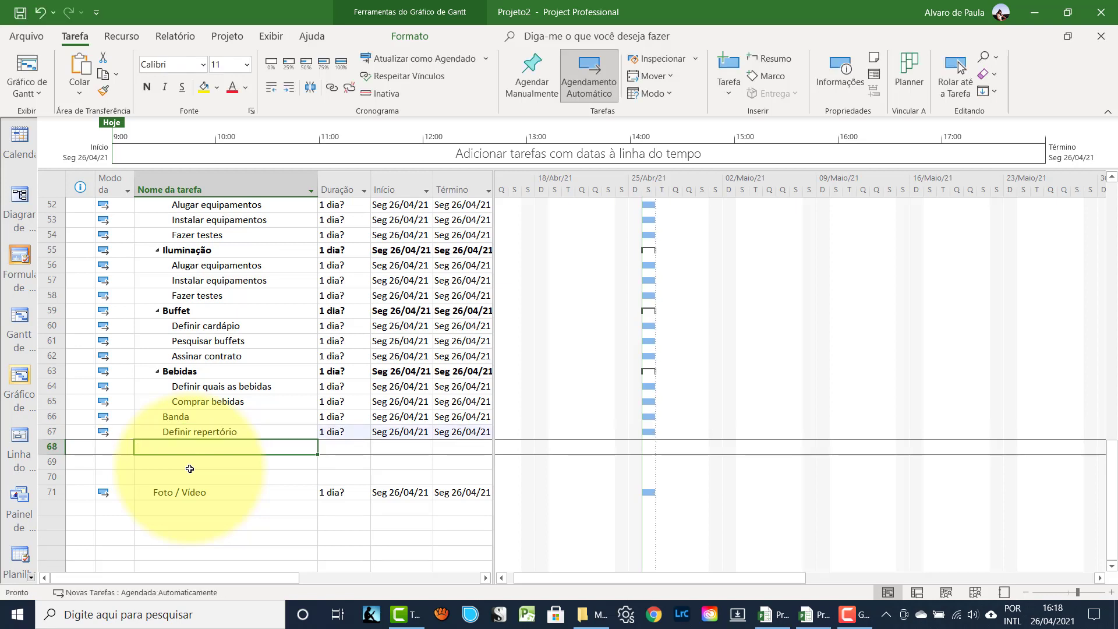
text(Pesq)
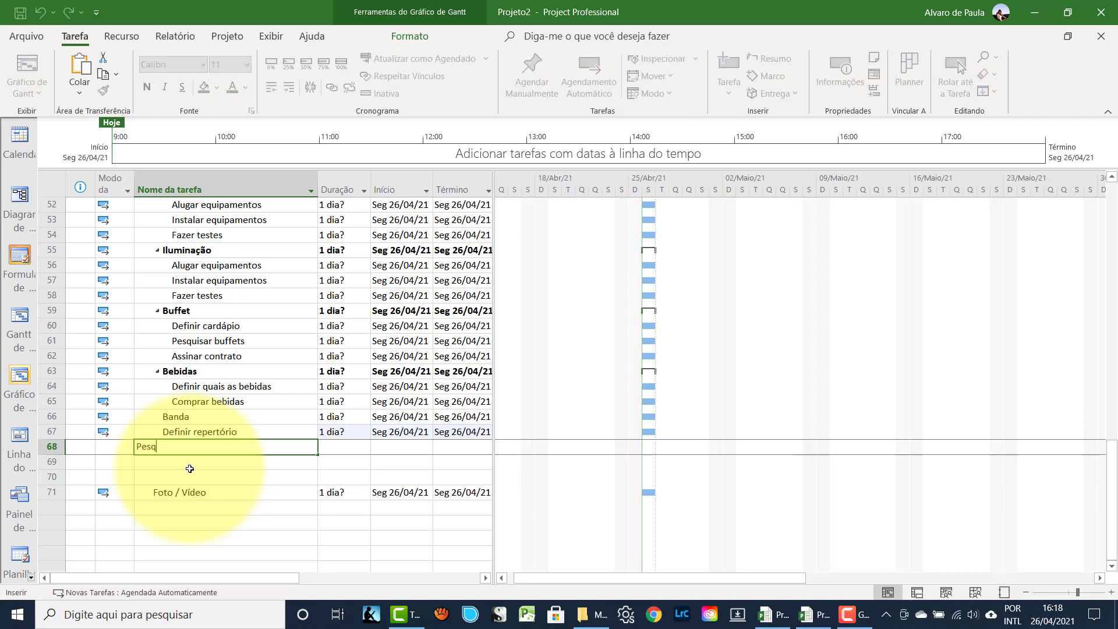
text(uisar bandas)
key(Return)
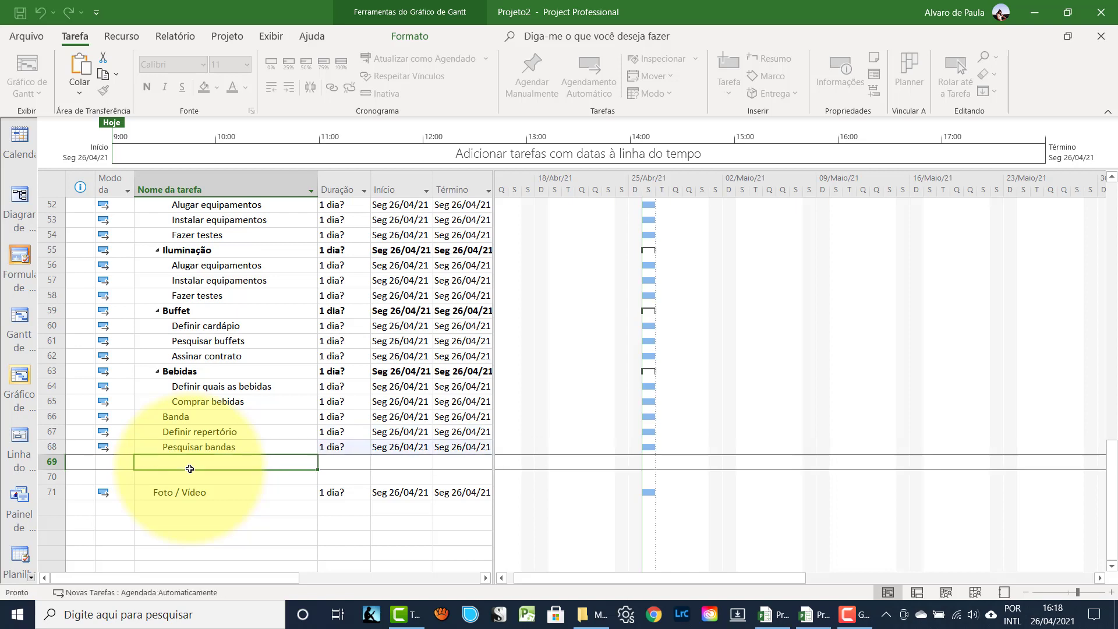
- Add 'Audição' and 'Assinar contrato', then indent the four band tasks under Banda
text(Audição)
key(Return)
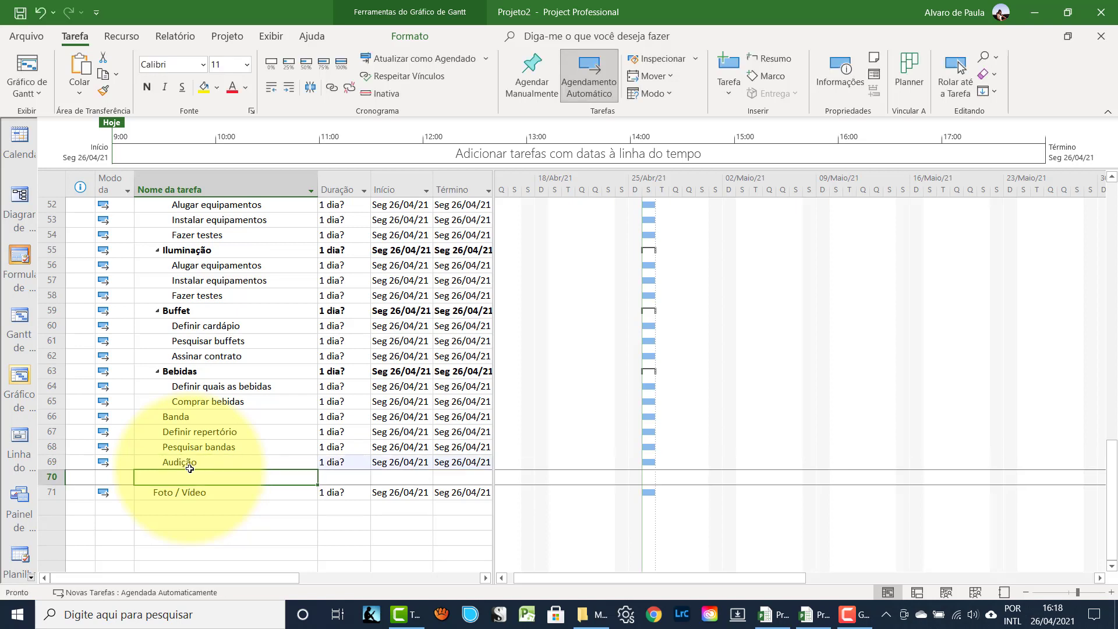
text(Ass)
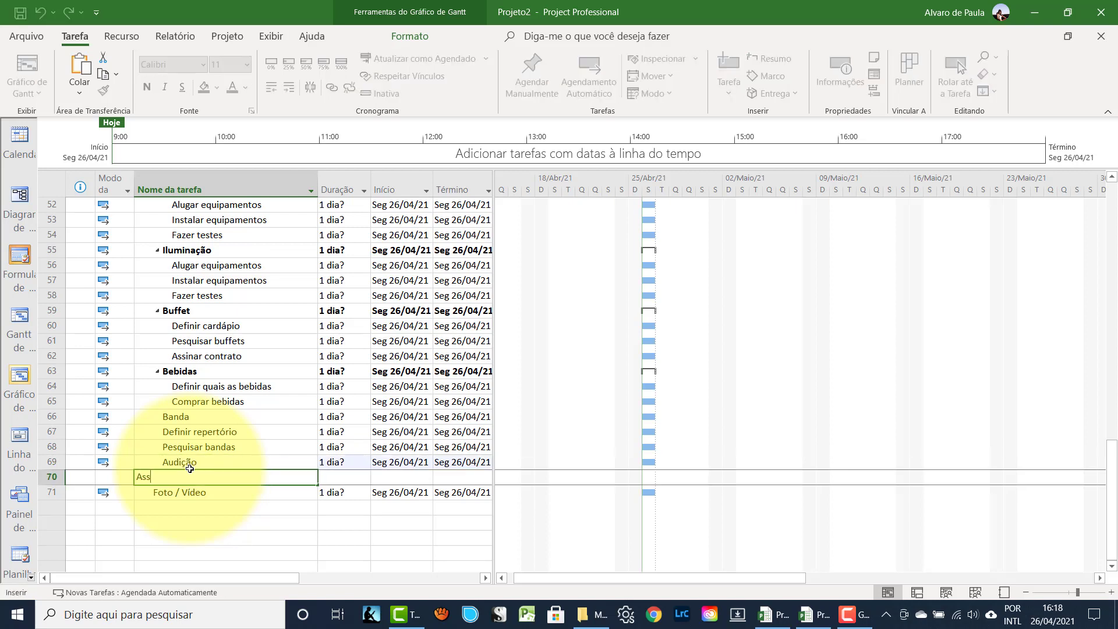
text(inar contrato)
key(Return)
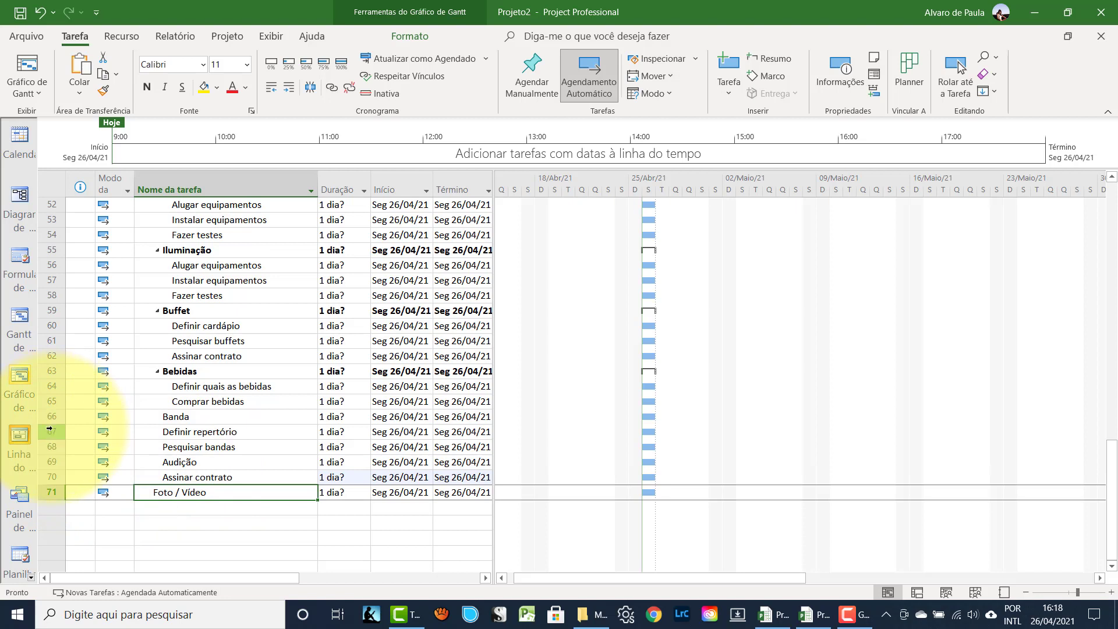
drag(52, 428, 52, 477)
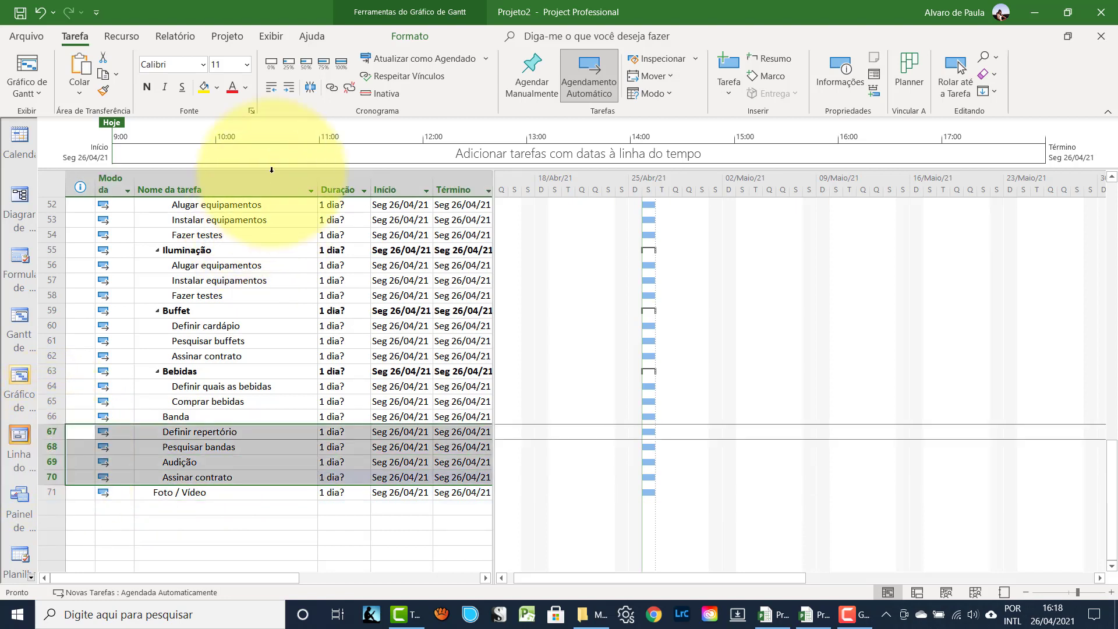
click(289, 88)
click(182, 505)
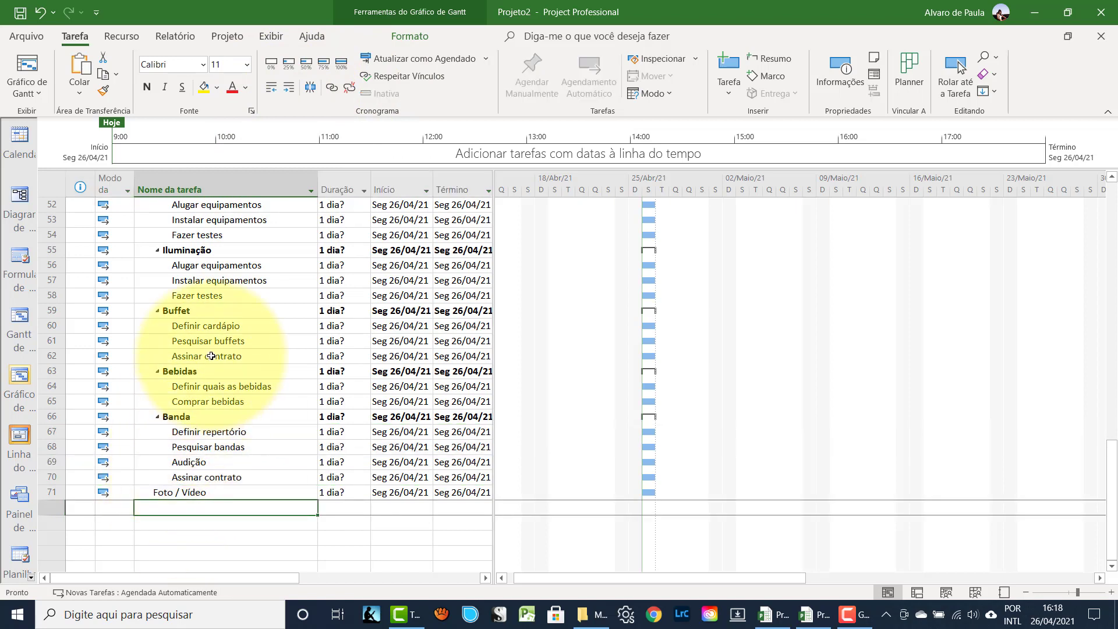
- Enter 'Pesquisar empresas' and 'Contratar empresa' below Foto / Vídeo and indent them as its subtasks
text(Pe)
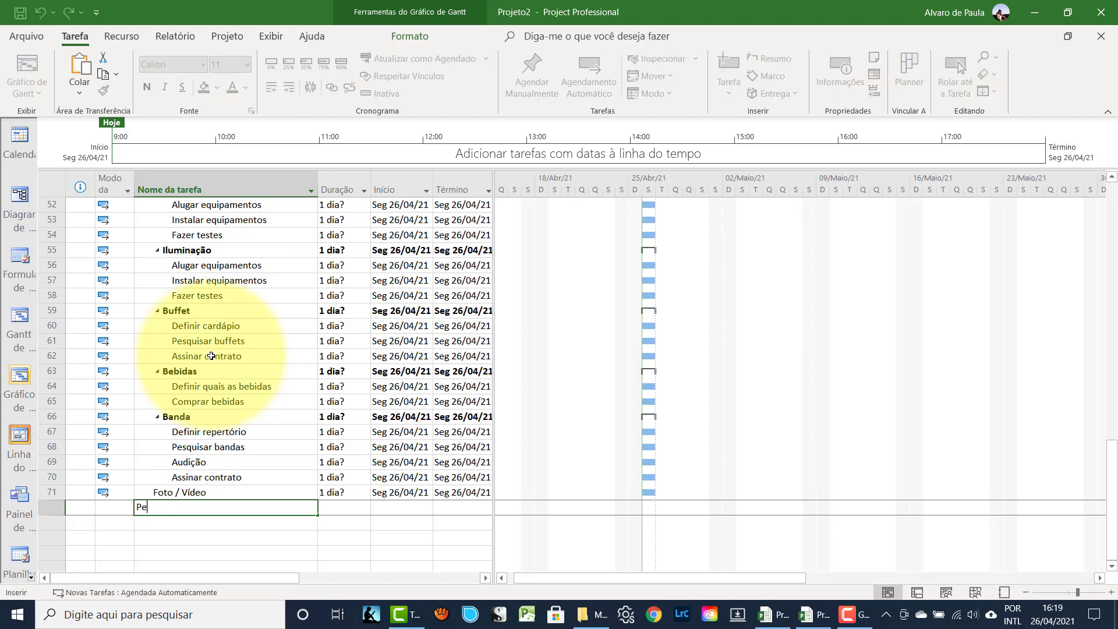
text(squisar empresas)
key(Return)
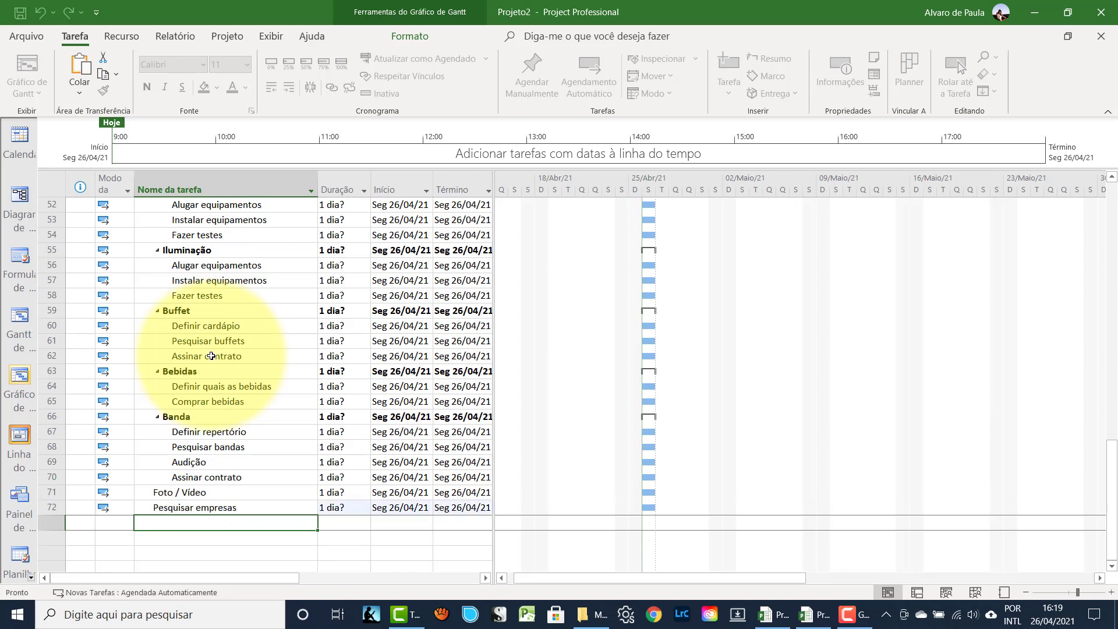
text(Contratar empresa)
key(Return)
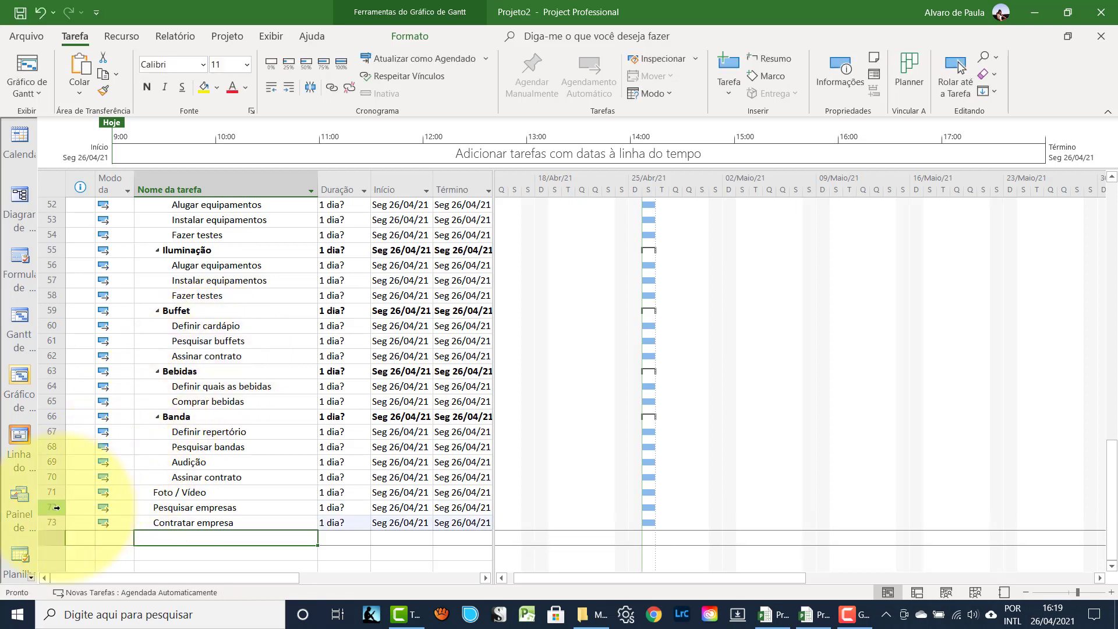
drag(51, 507, 52, 522)
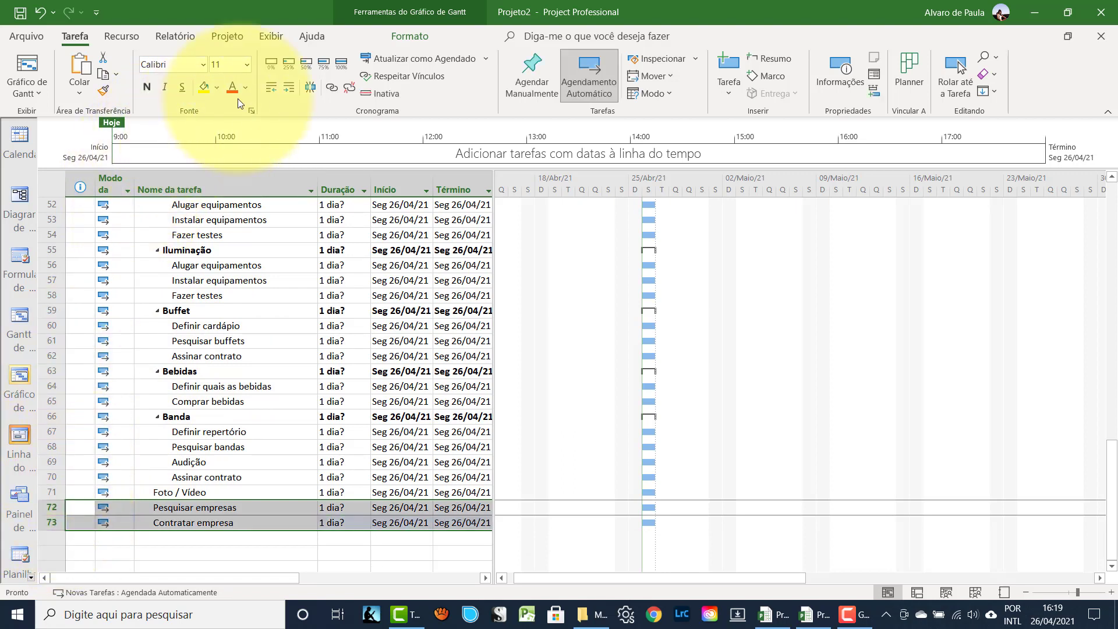
click(290, 88)
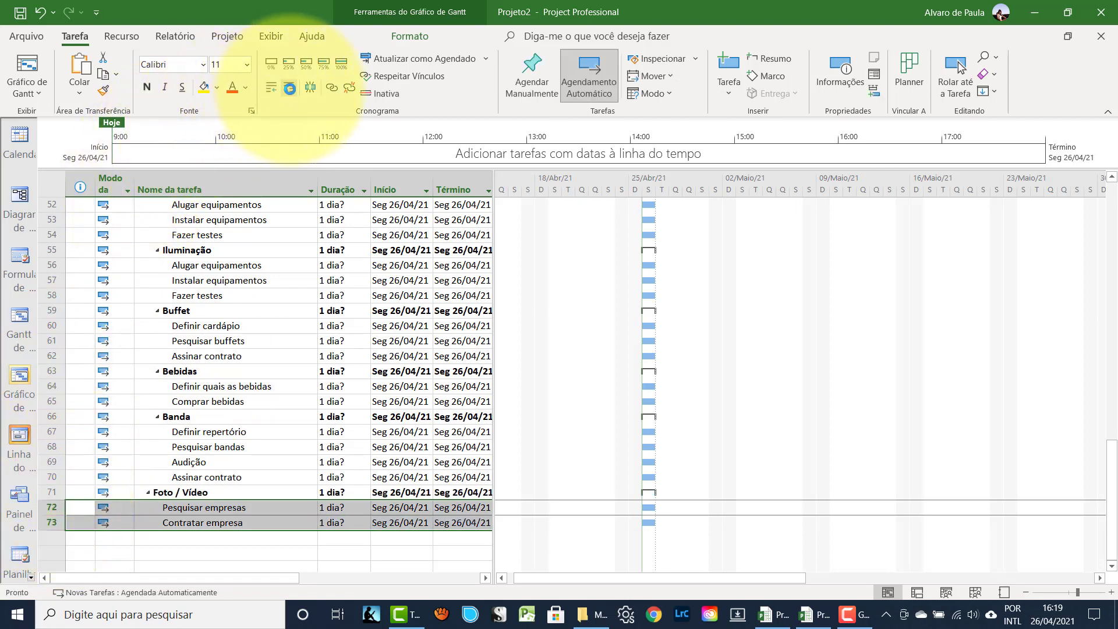
click(264, 347)
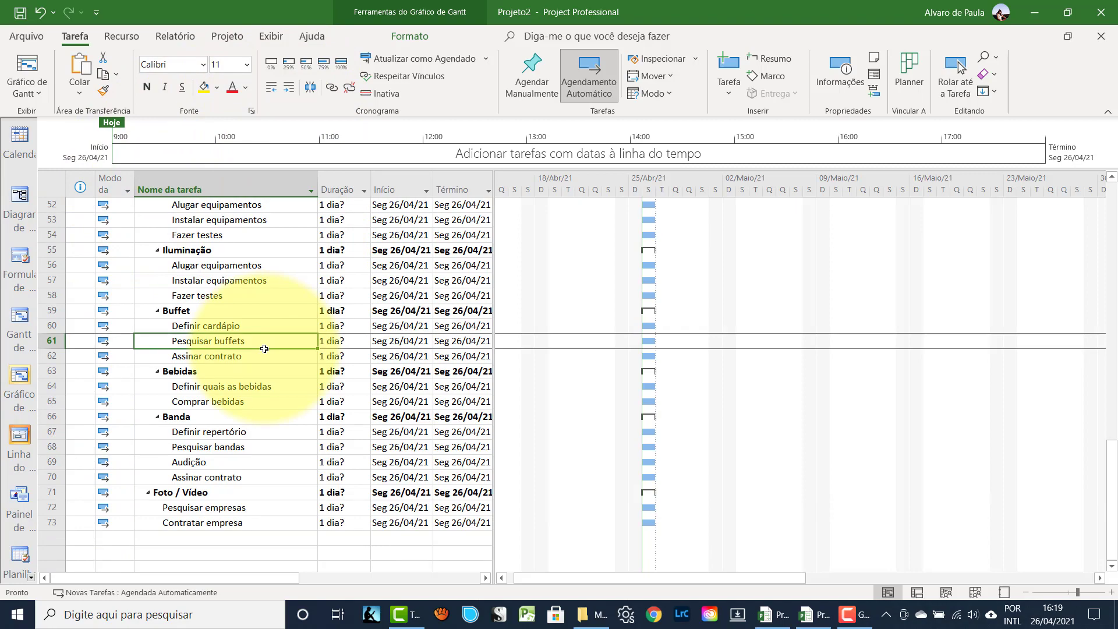
scroll(265, 348, up, 11)
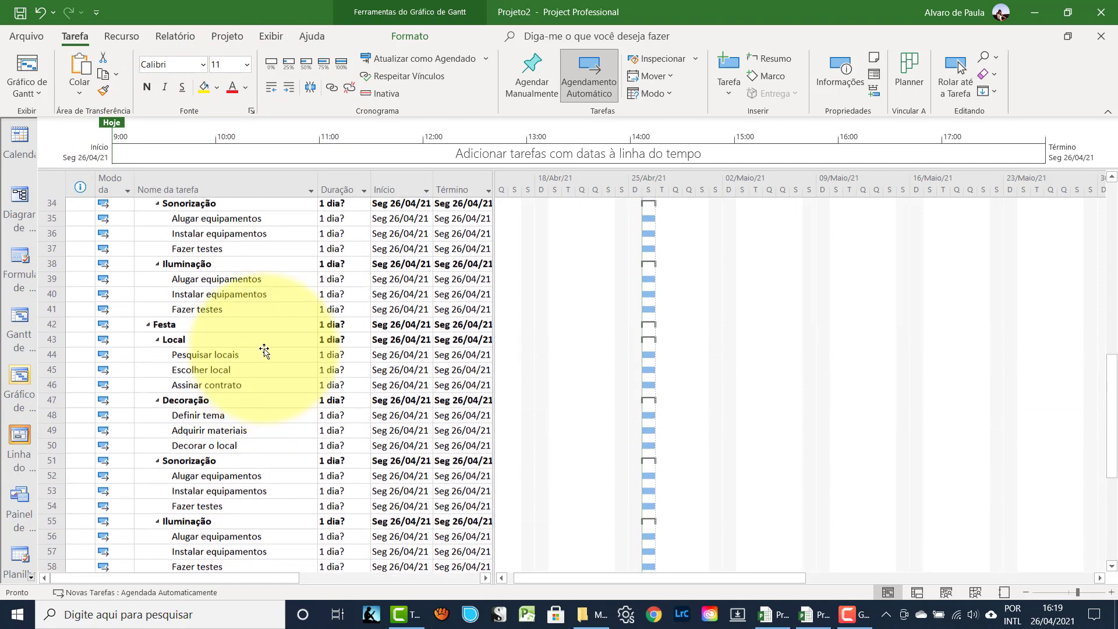
scroll(264, 349, up, 6)
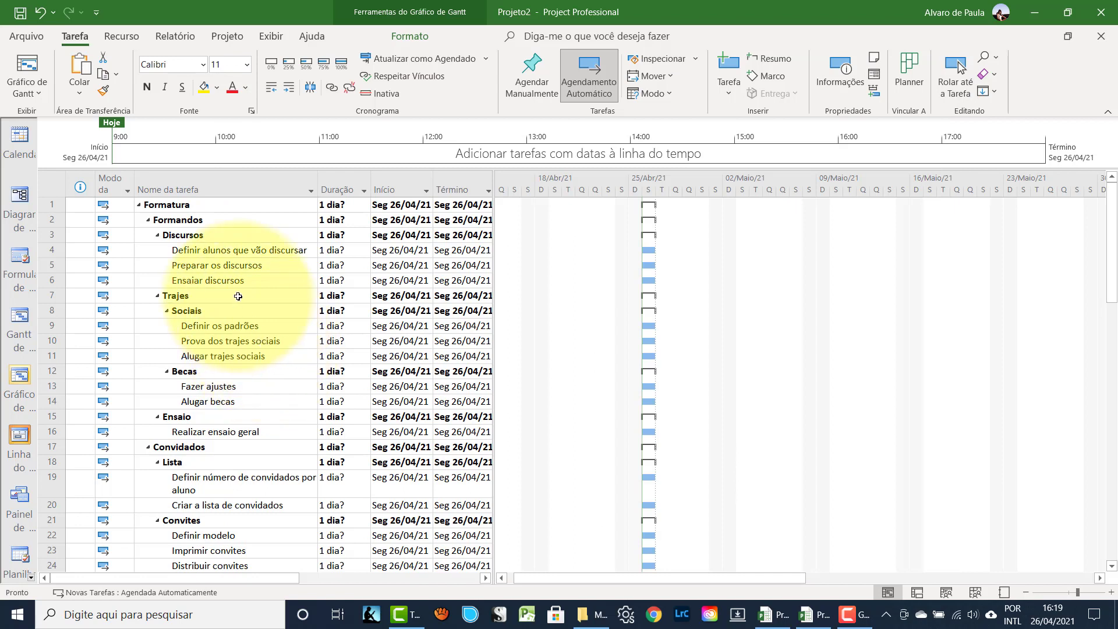
click(202, 254)
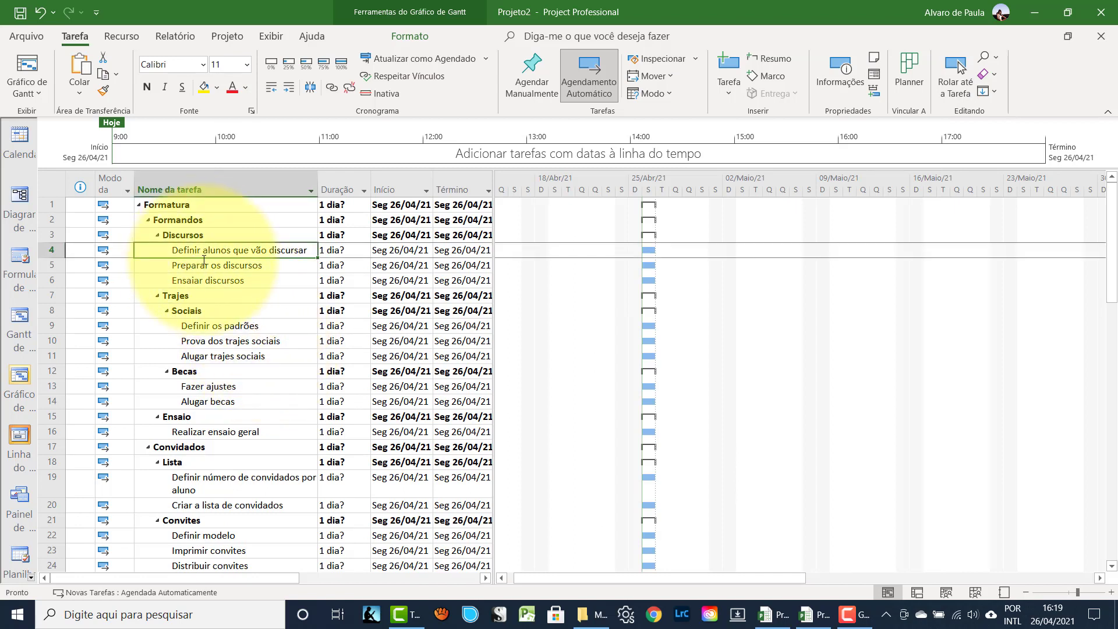
click(337, 250)
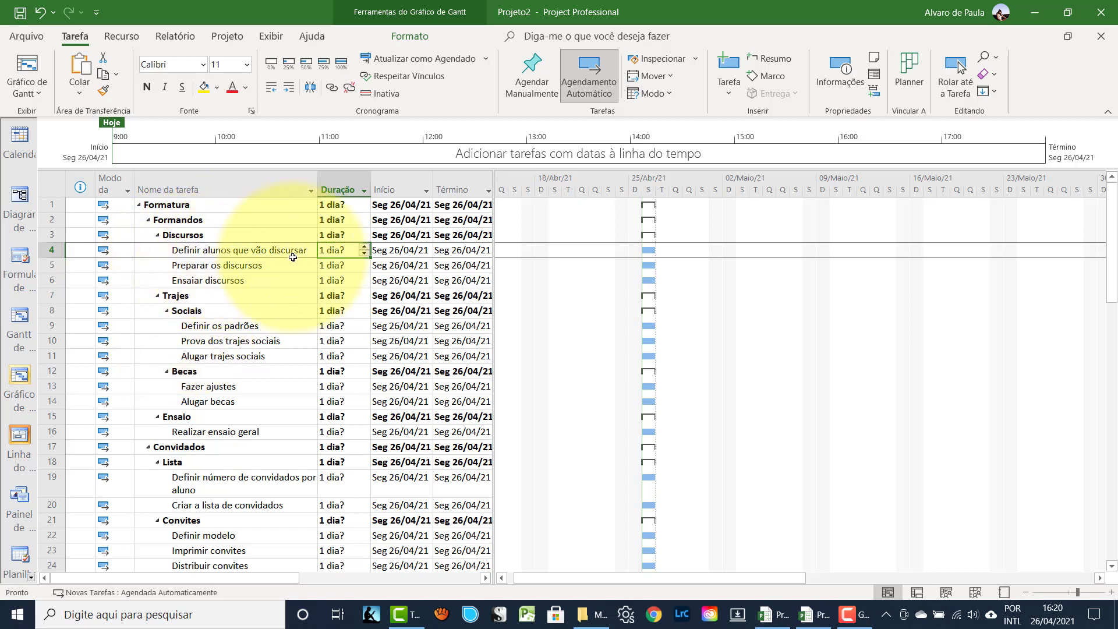
- Enter 5 days for the first Discursos task, 20 for Preparar os discursos, 5 for Ensaiar discursos
click(365, 247)
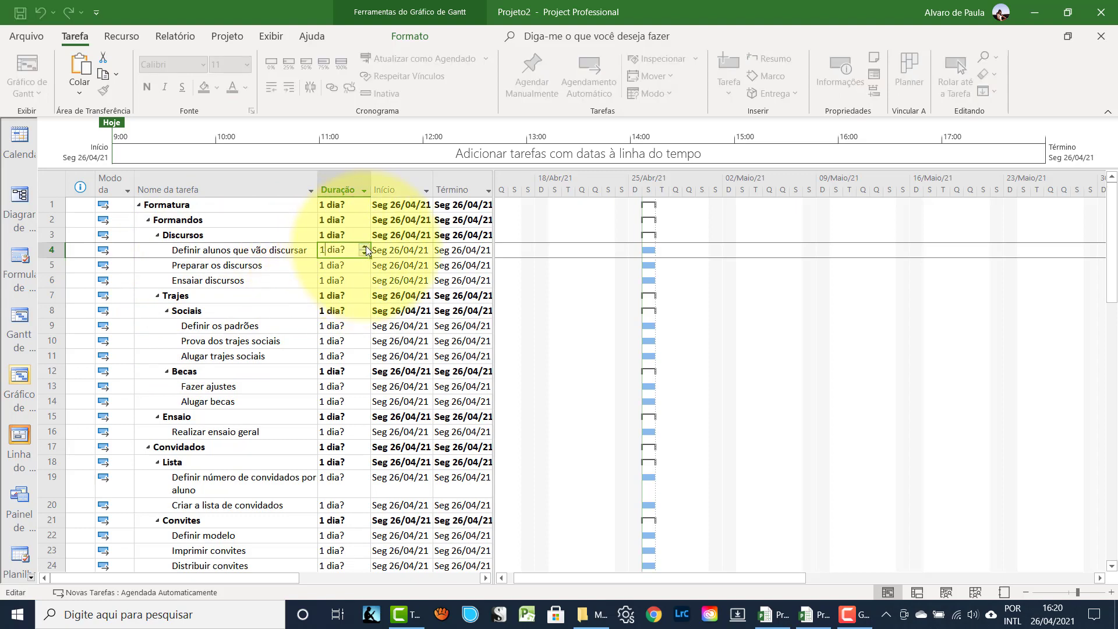
click(365, 247)
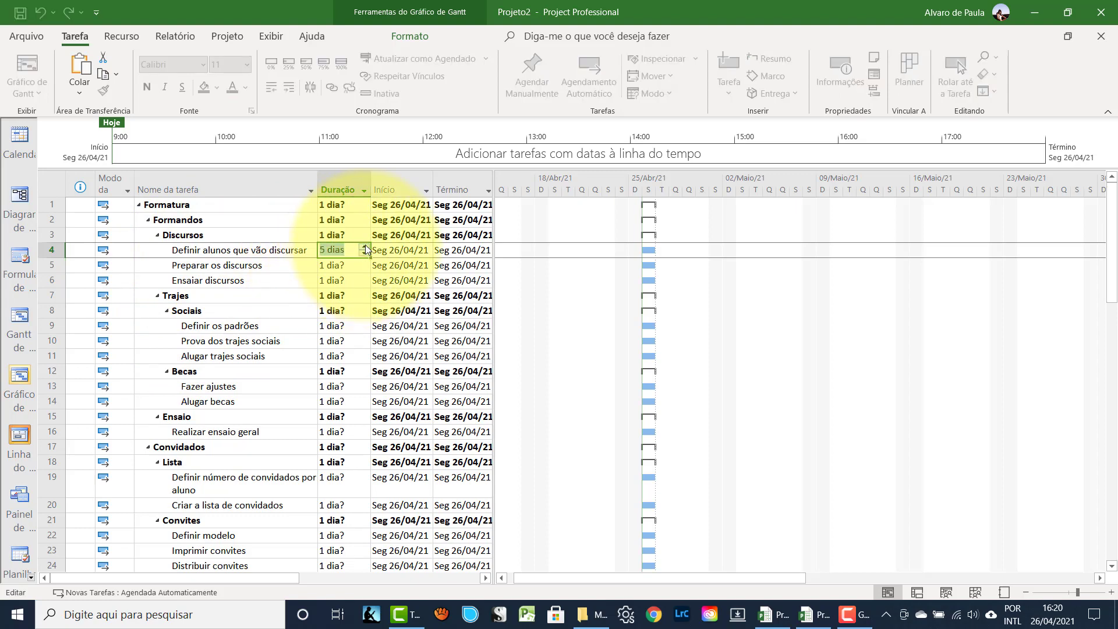
click(243, 250)
click(212, 267)
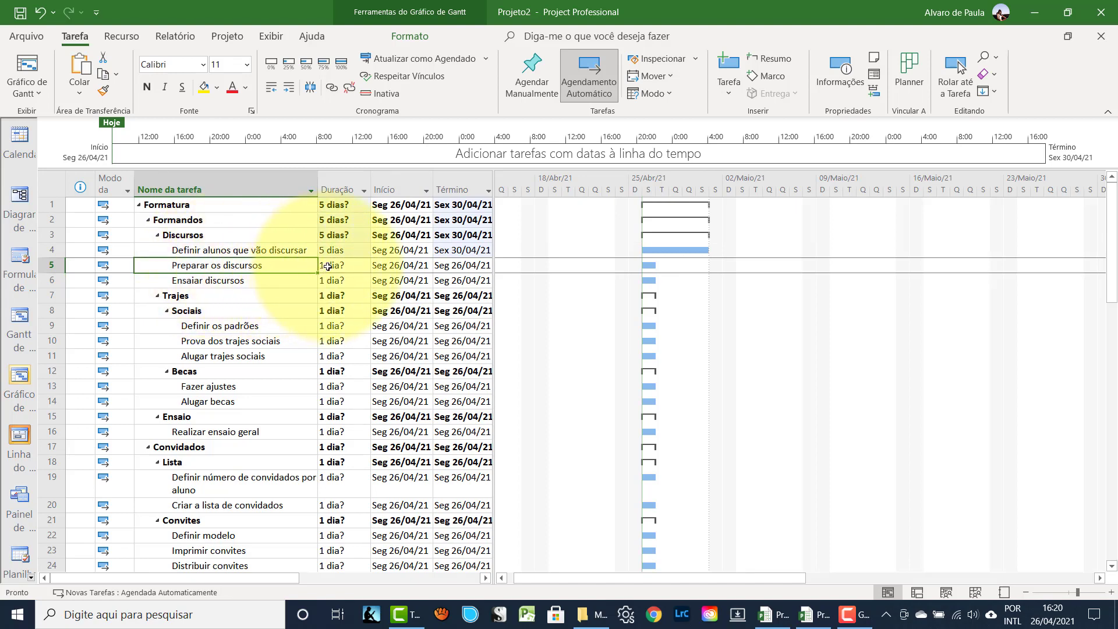
key(Tab)
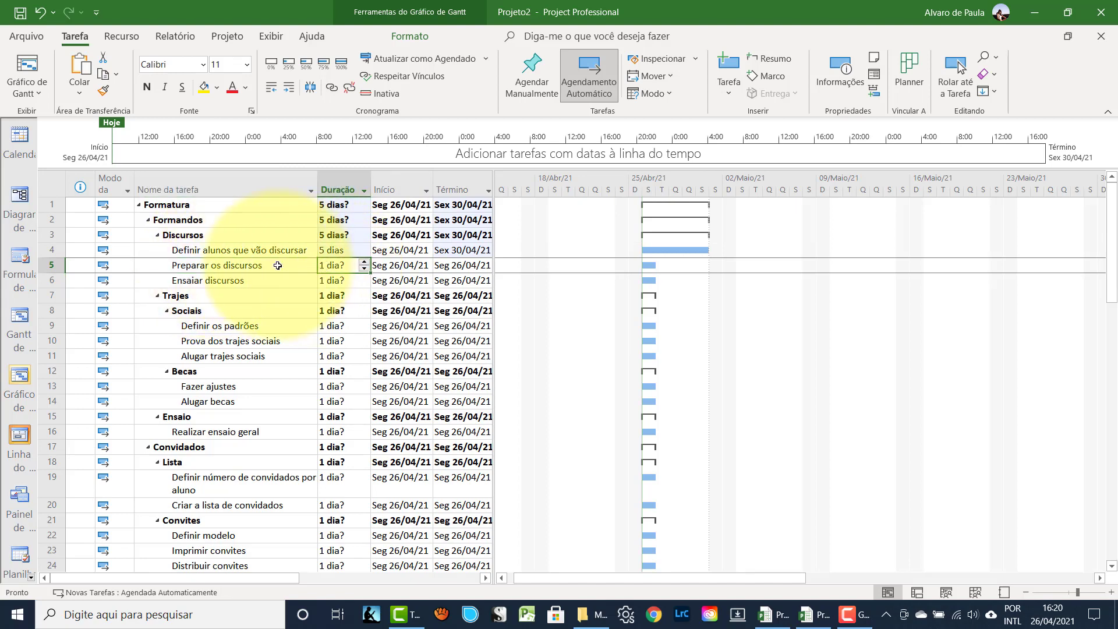
text(20)
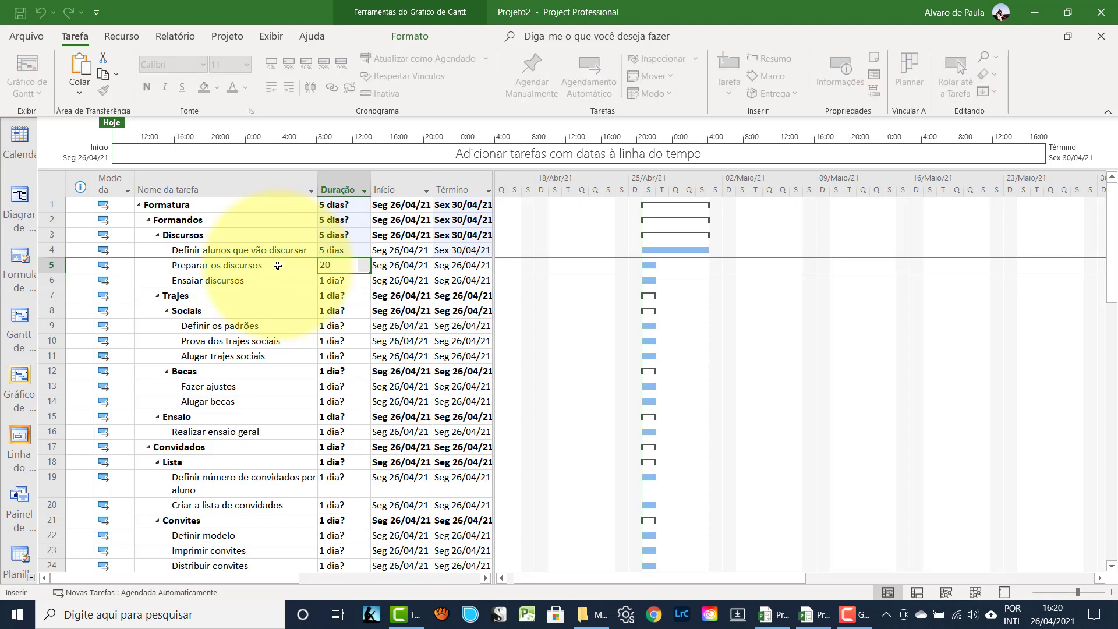
key(Return)
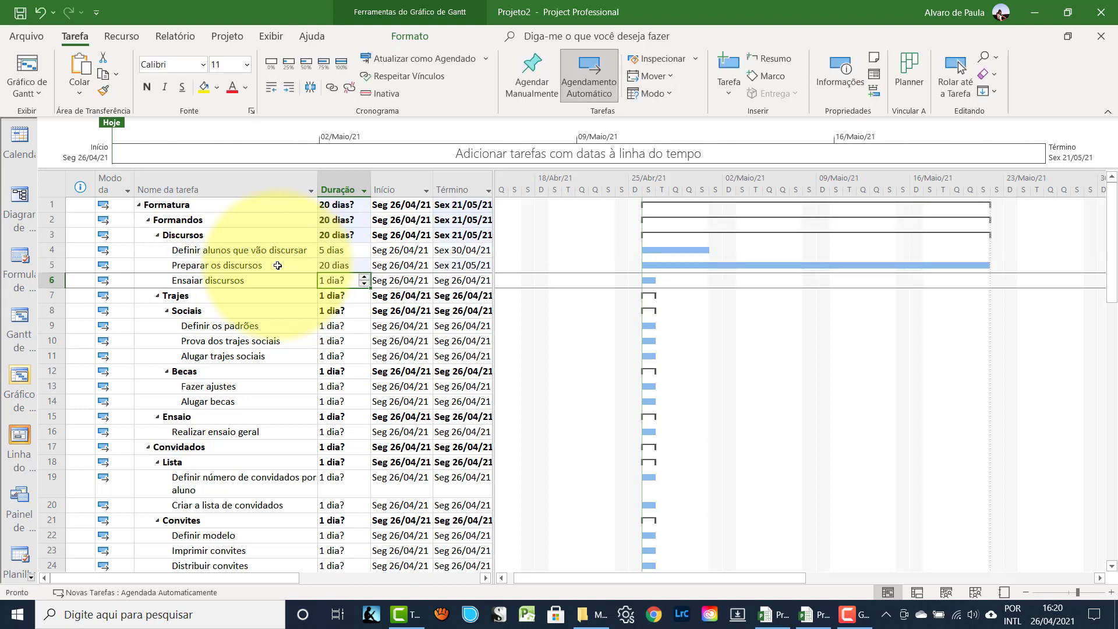
text(5)
key(Return)
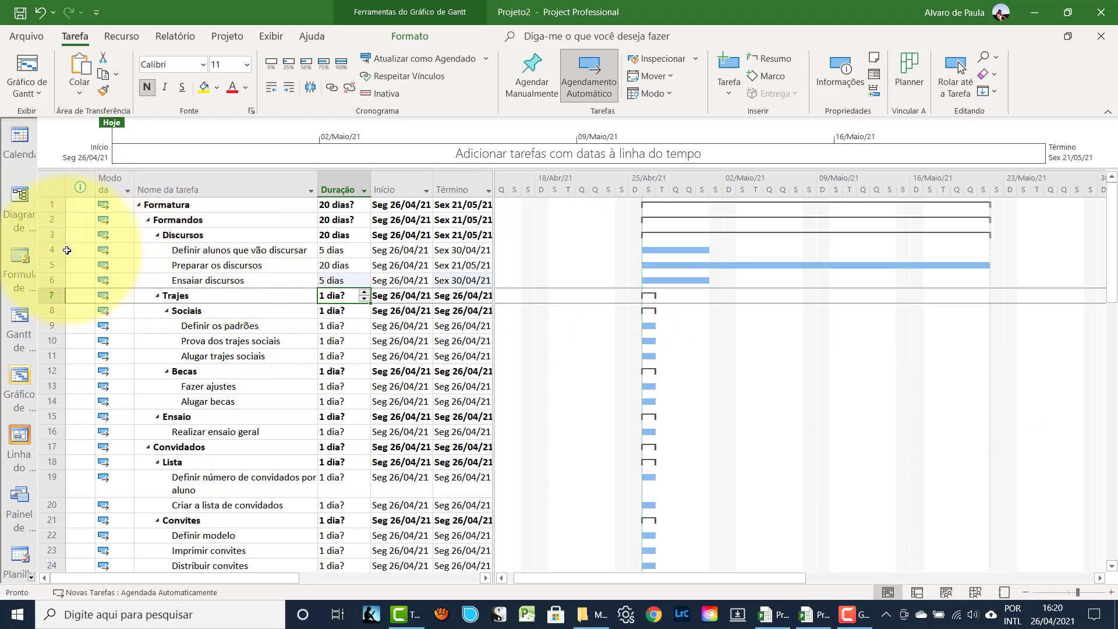
- Link the three Discursos subtasks in sequence and zoom the timescale out to months
drag(49, 250, 49, 280)
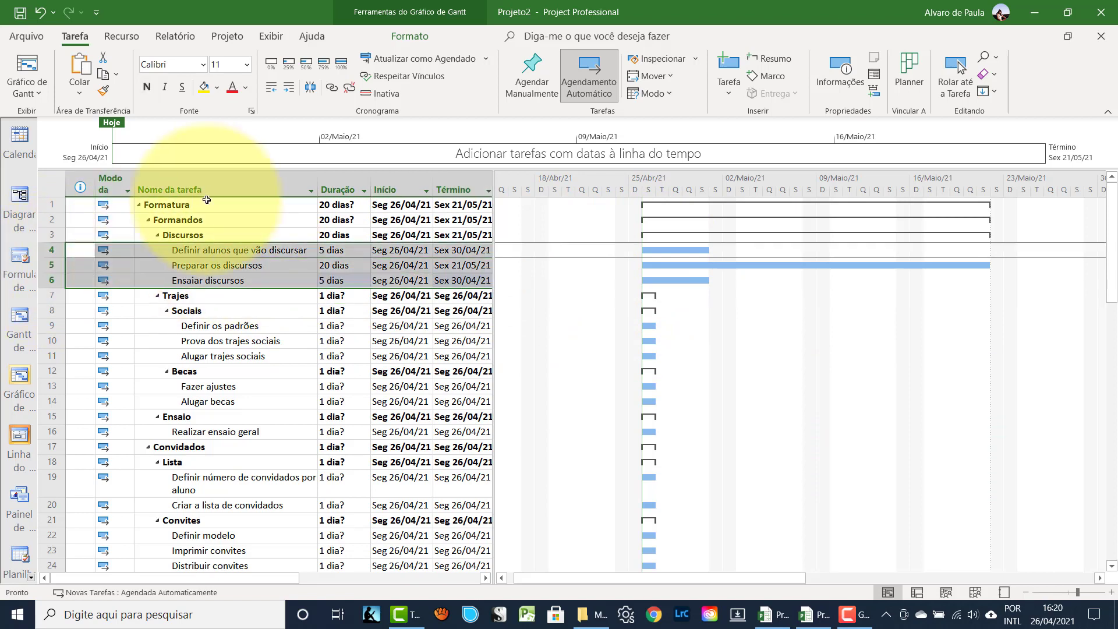
click(332, 89)
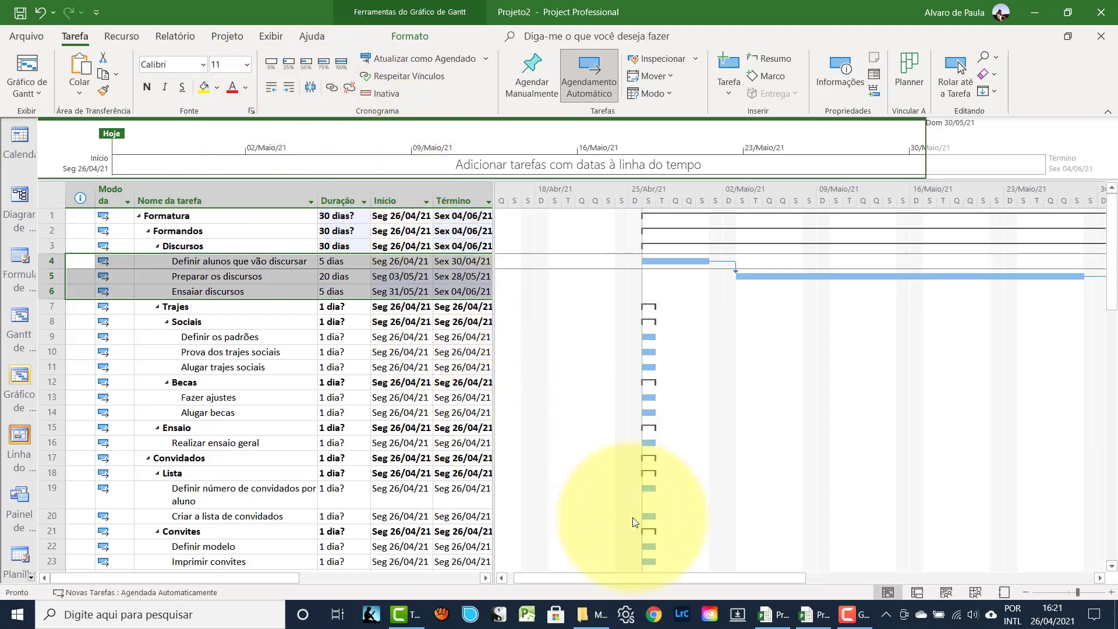
drag(621, 578, 662, 571)
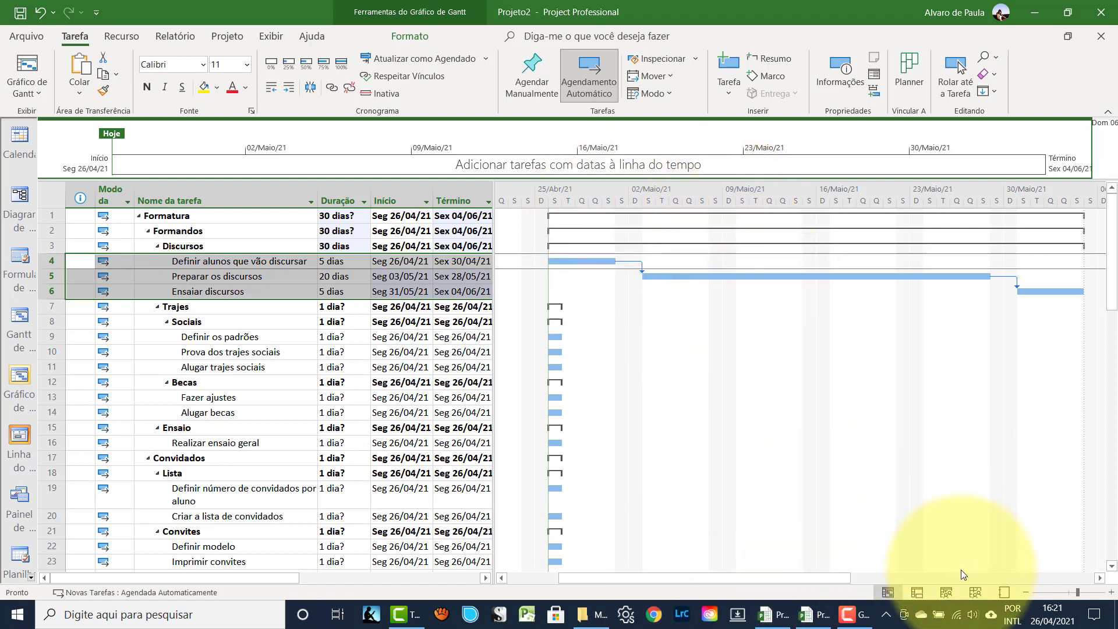
click(1022, 590)
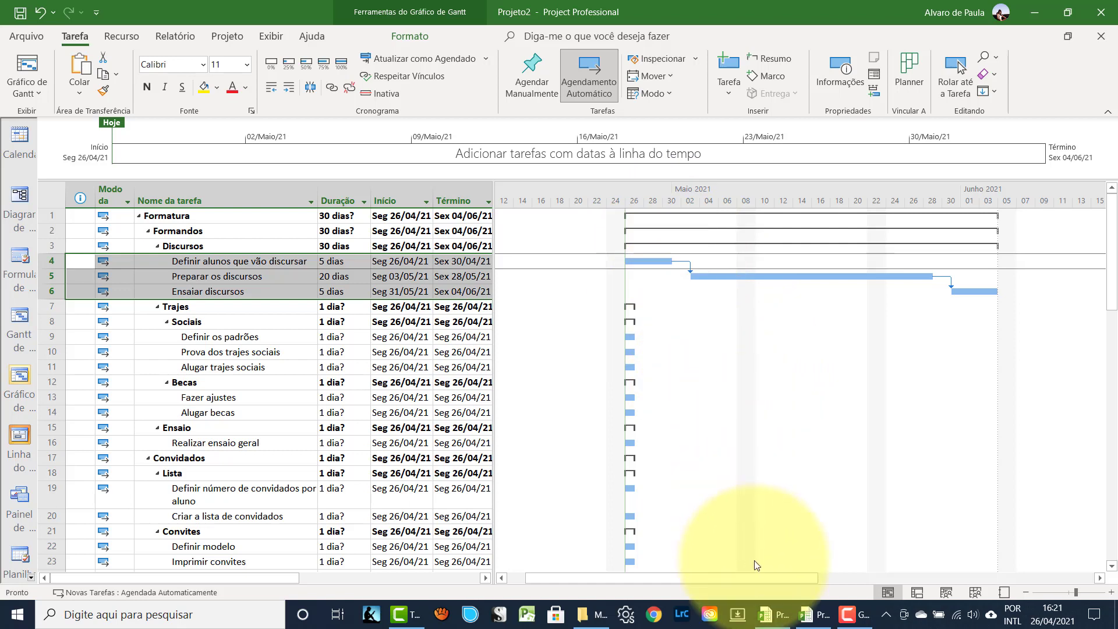
drag(715, 578, 750, 578)
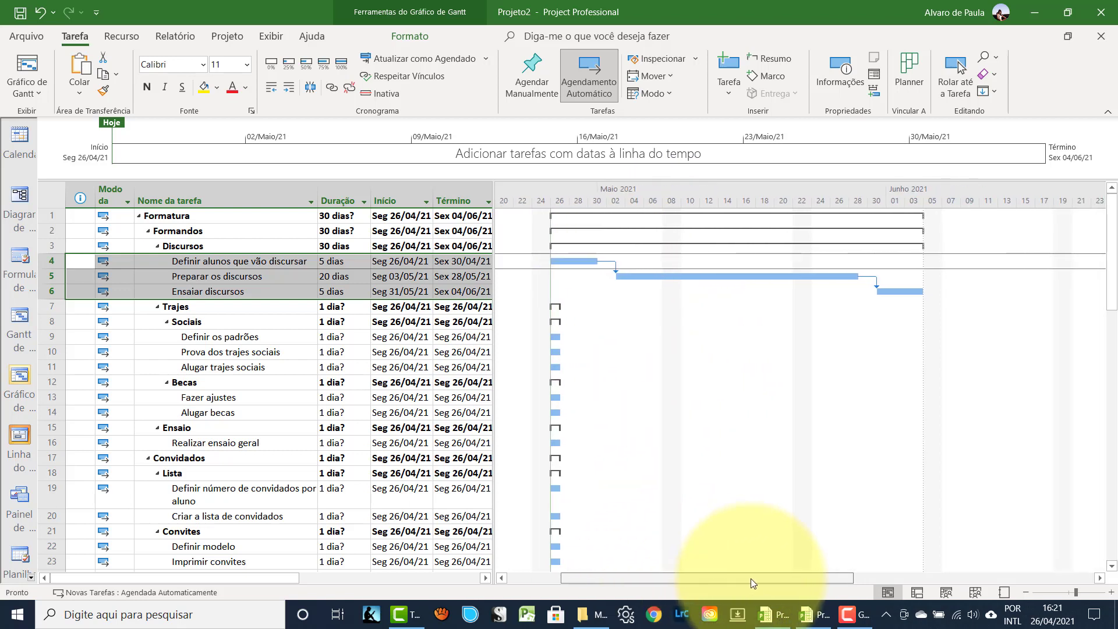
click(165, 342)
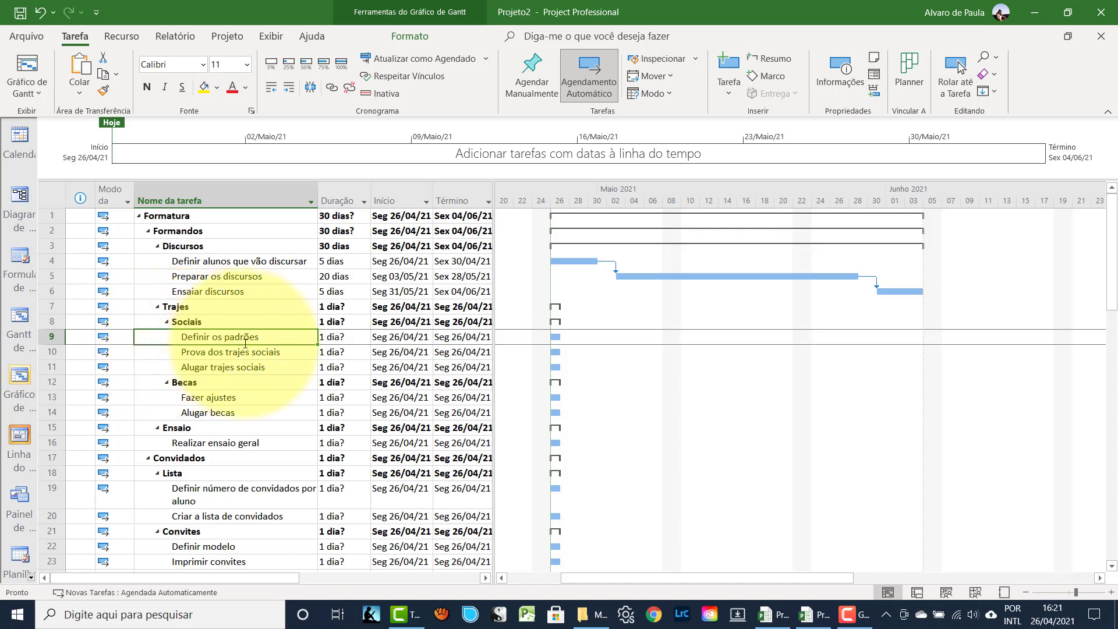
- Enter 5, 5 and 1 days for Definir os padrões, Prova dos trajes sociais and Alugar trajes sociais
key(Tab)
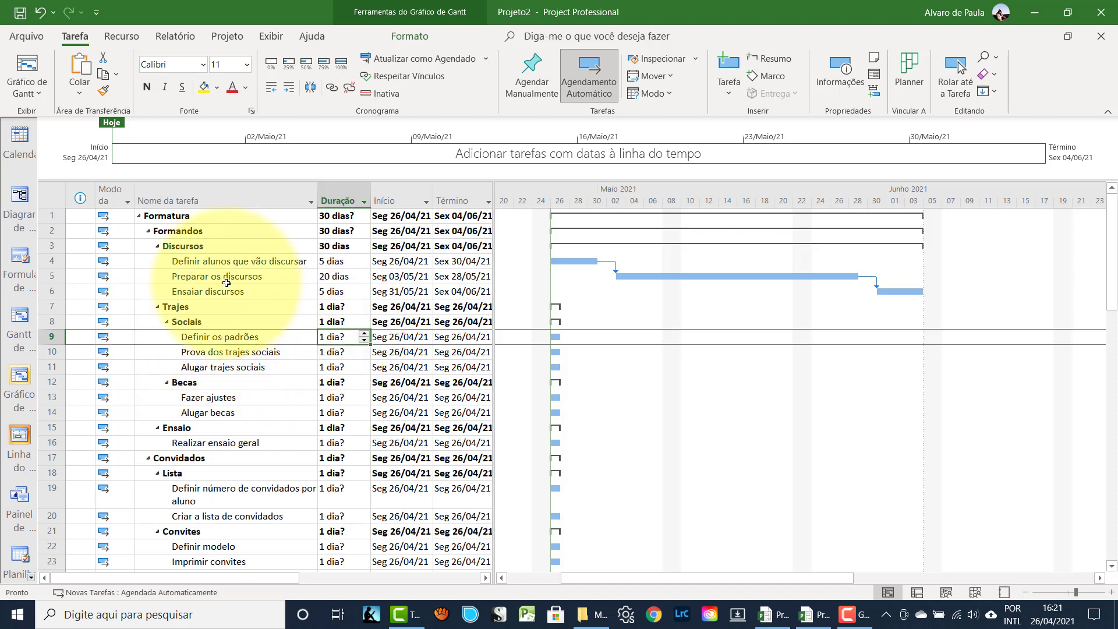
text(5)
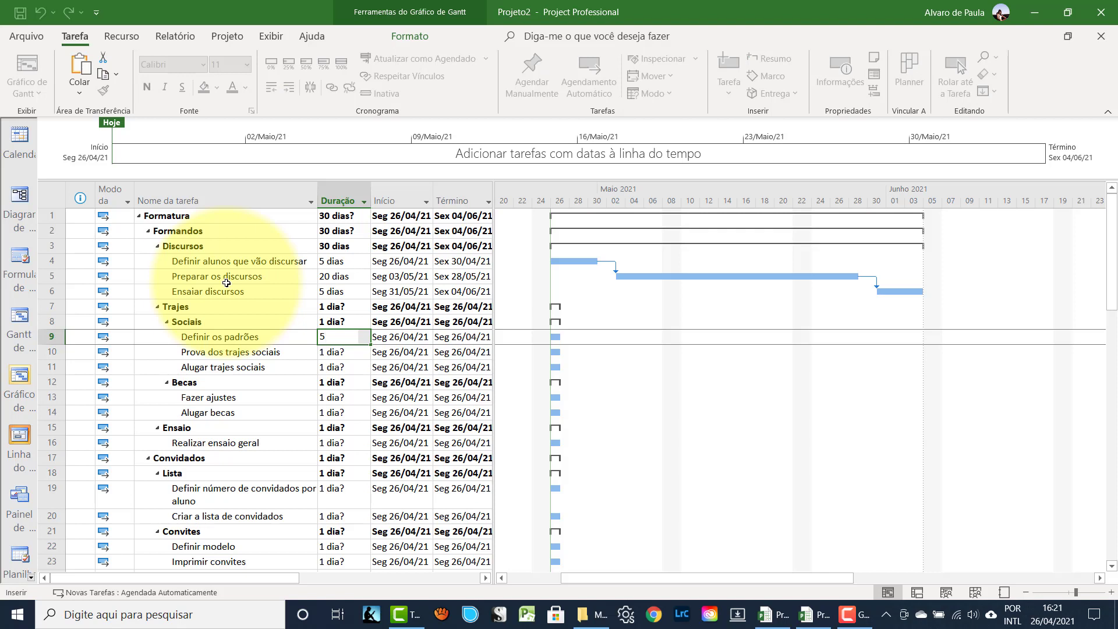
key(Return)
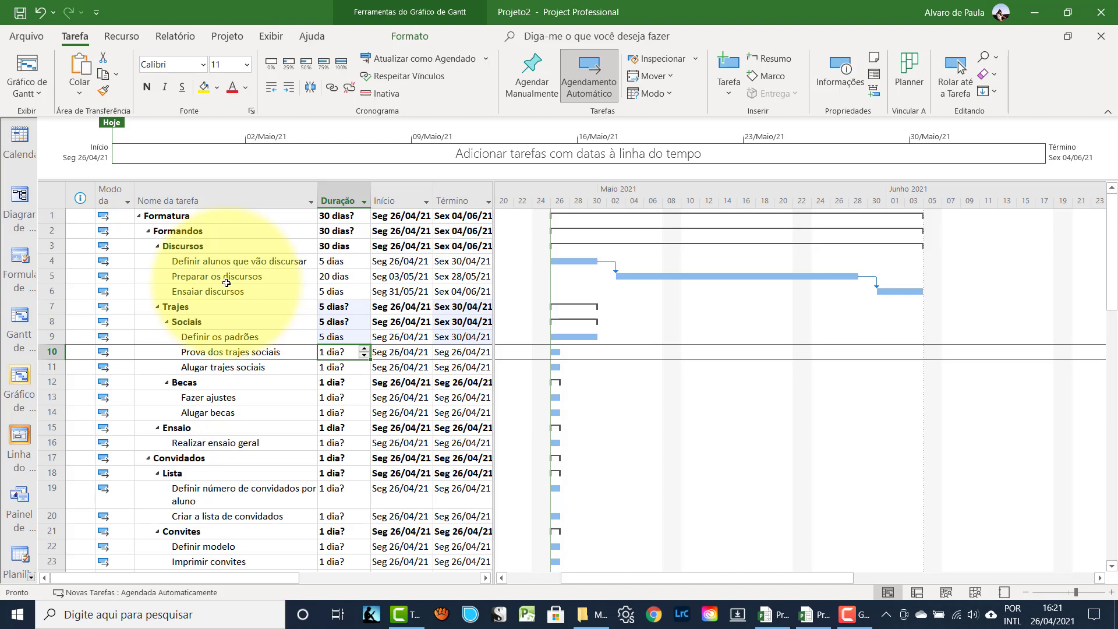
text(5)
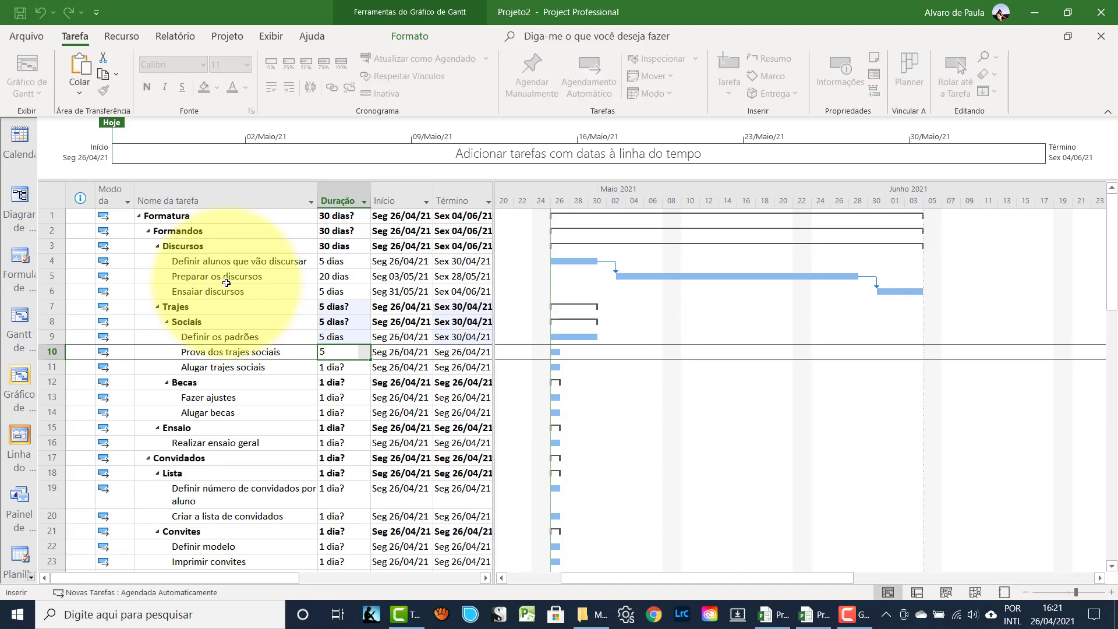
key(Return)
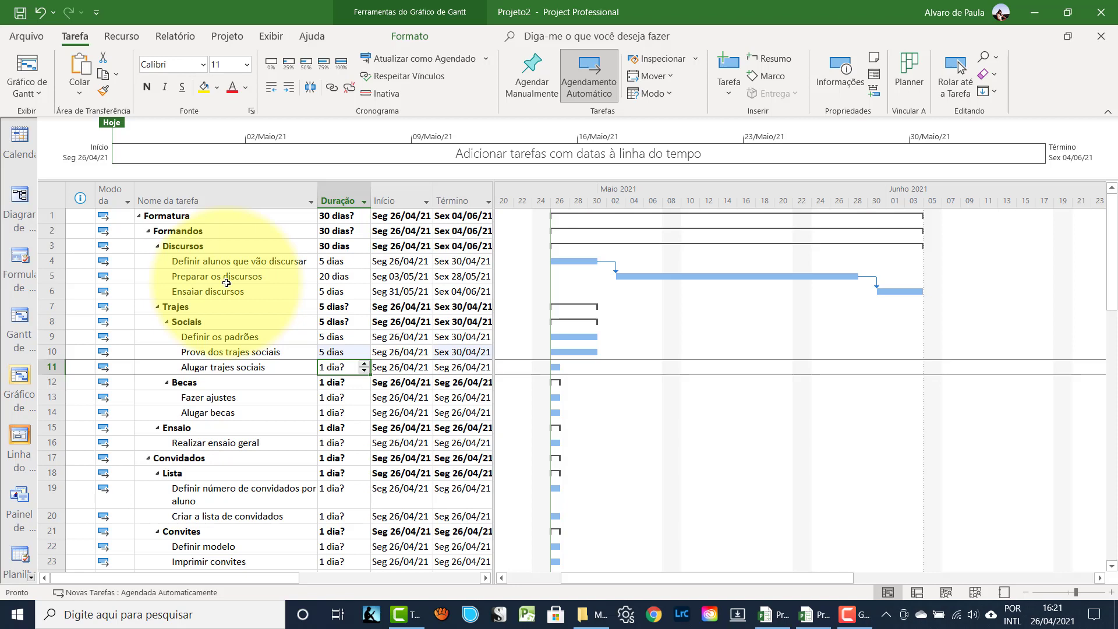
text(1)
key(Return)
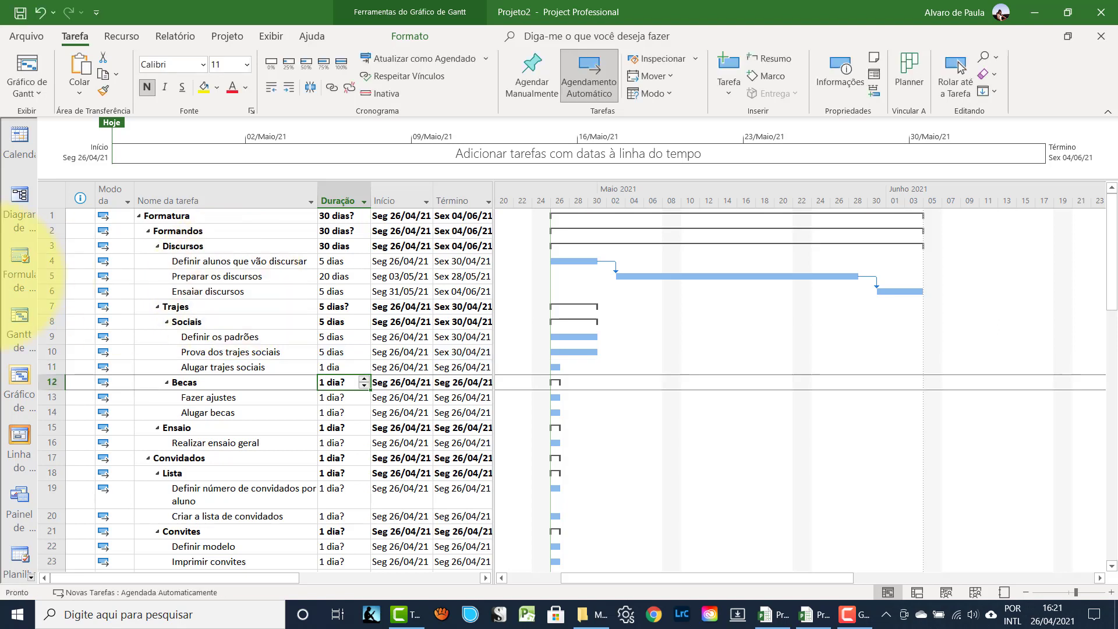
- Link the three Sociais subtasks in sequence so Sociais spans 11 days
click(46, 338)
drag(46, 345, 46, 364)
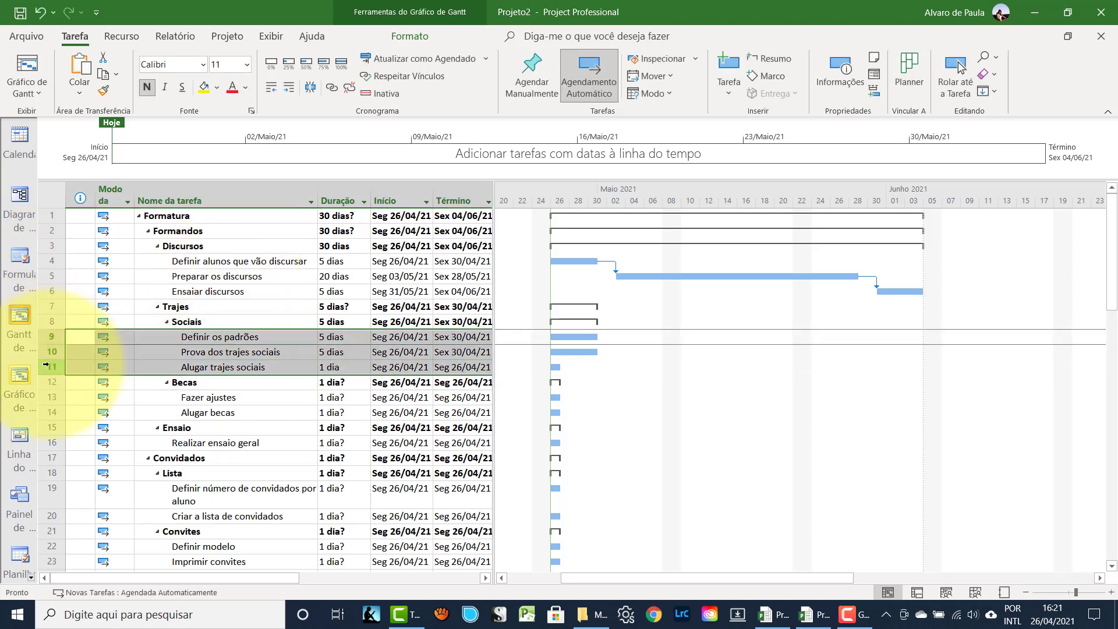
click(327, 89)
click(239, 396)
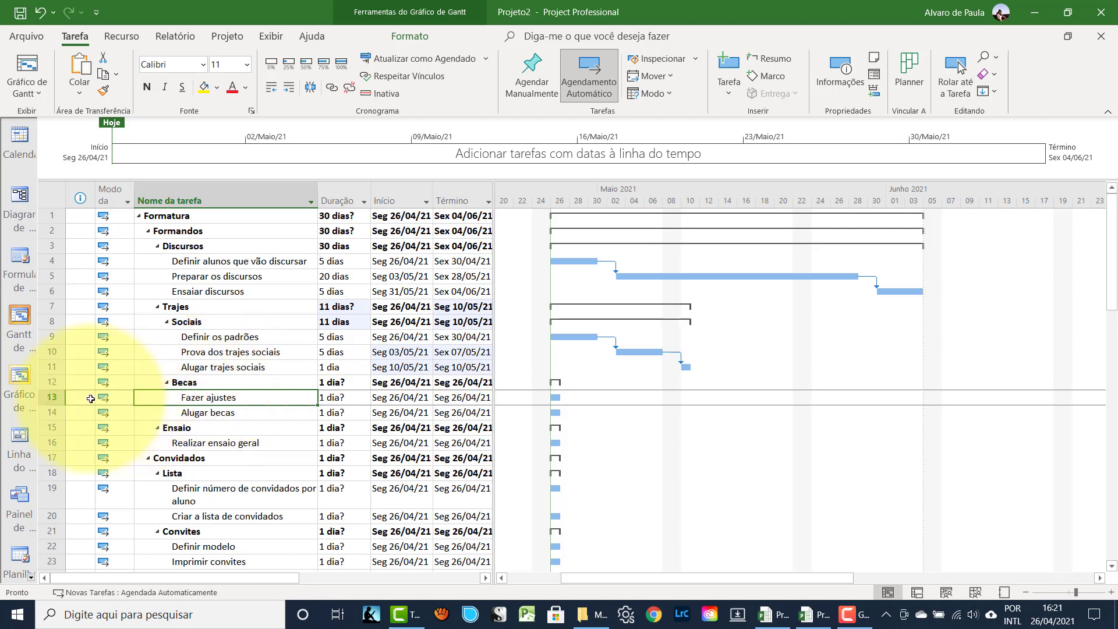
- Insert a new task 'Selecionar fornecedor' above Fazer ajustes
click(50, 399)
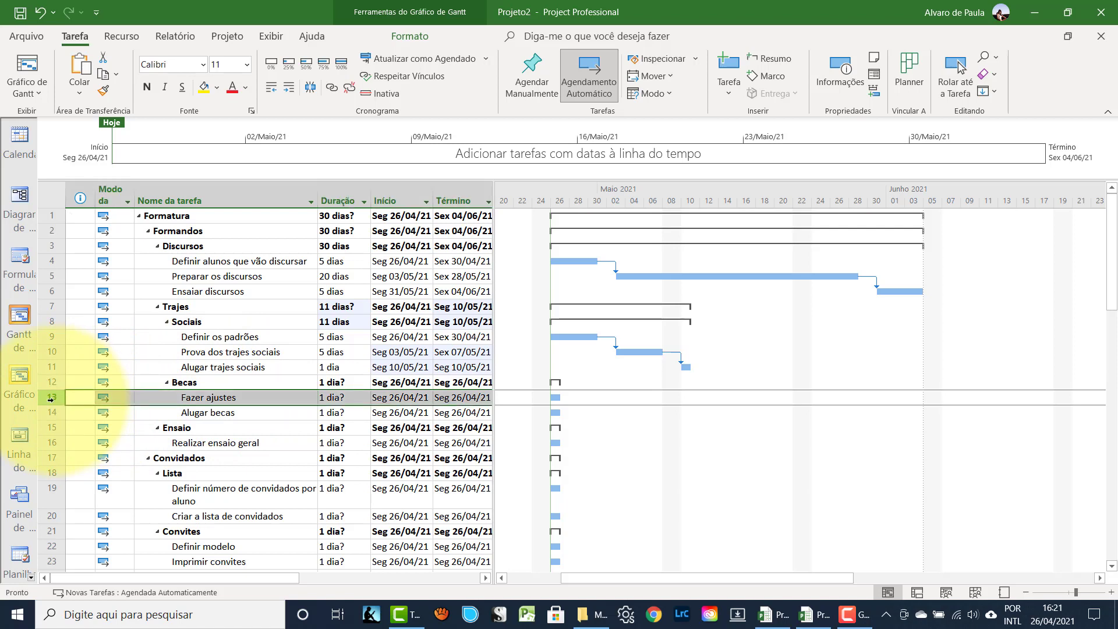
key(Insert)
text(S)
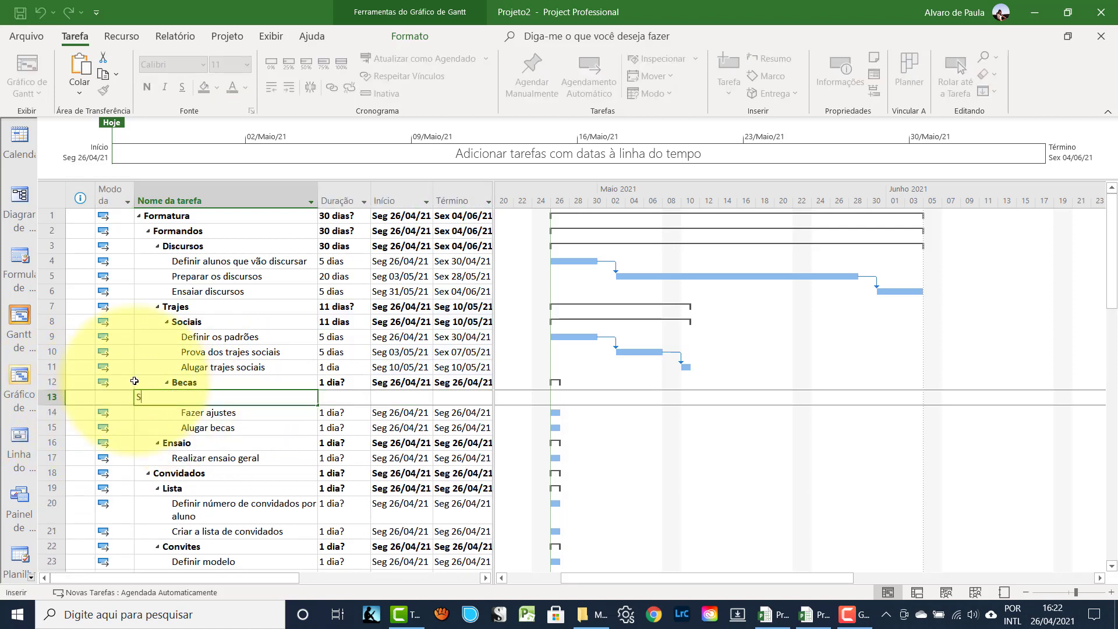
text(elecionar fornecedor)
key(Return)
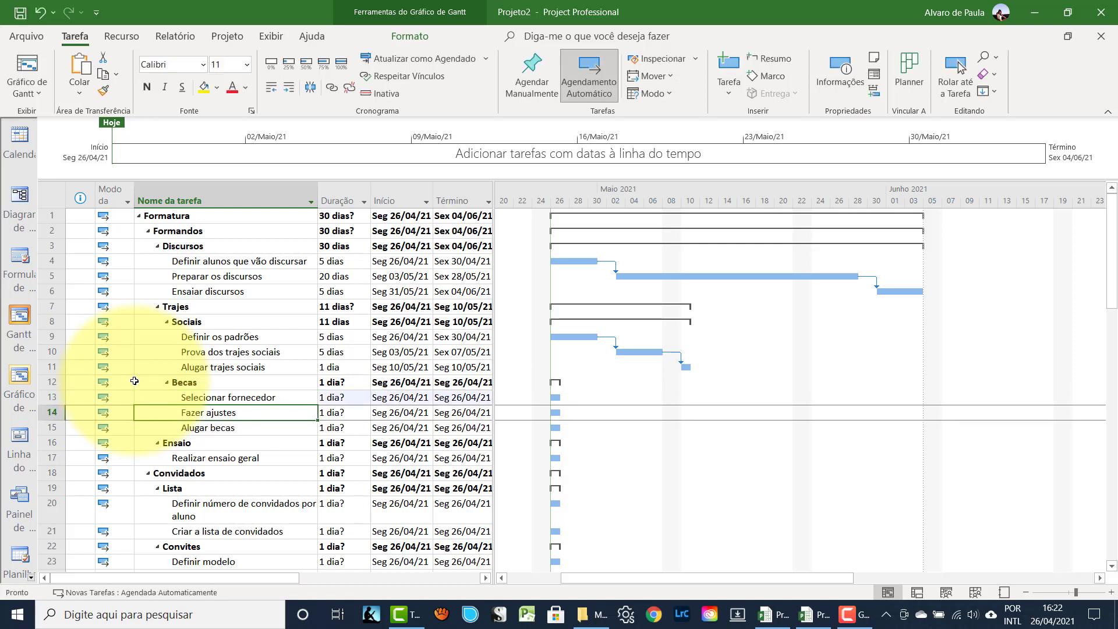
- Link the three Becas subtasks in sequence
click(52, 397)
drag(52, 397, 49, 425)
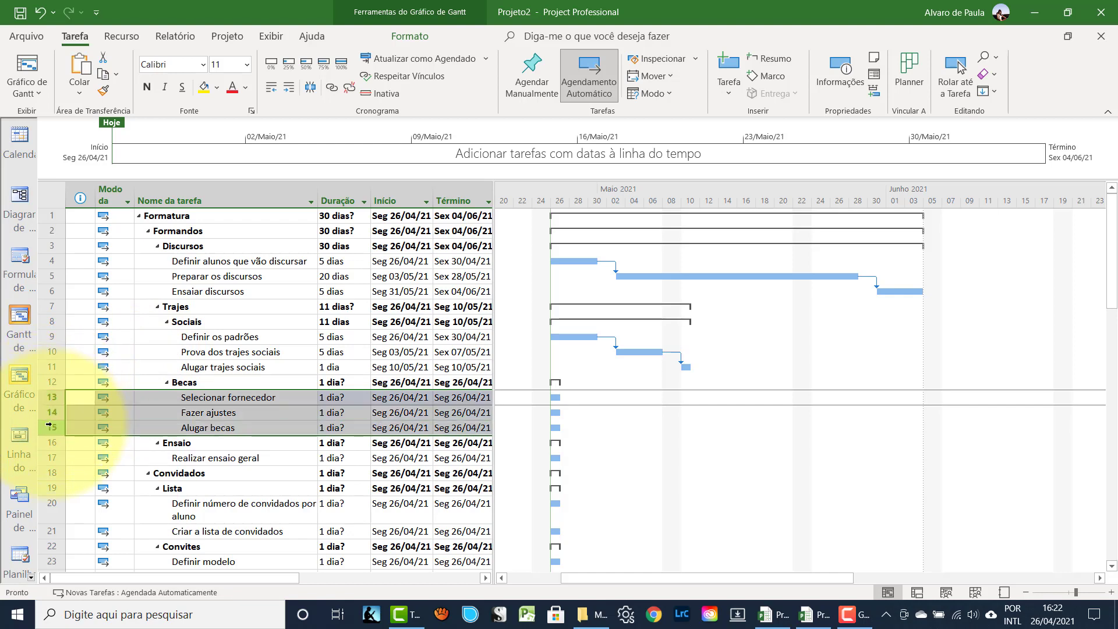
click(332, 89)
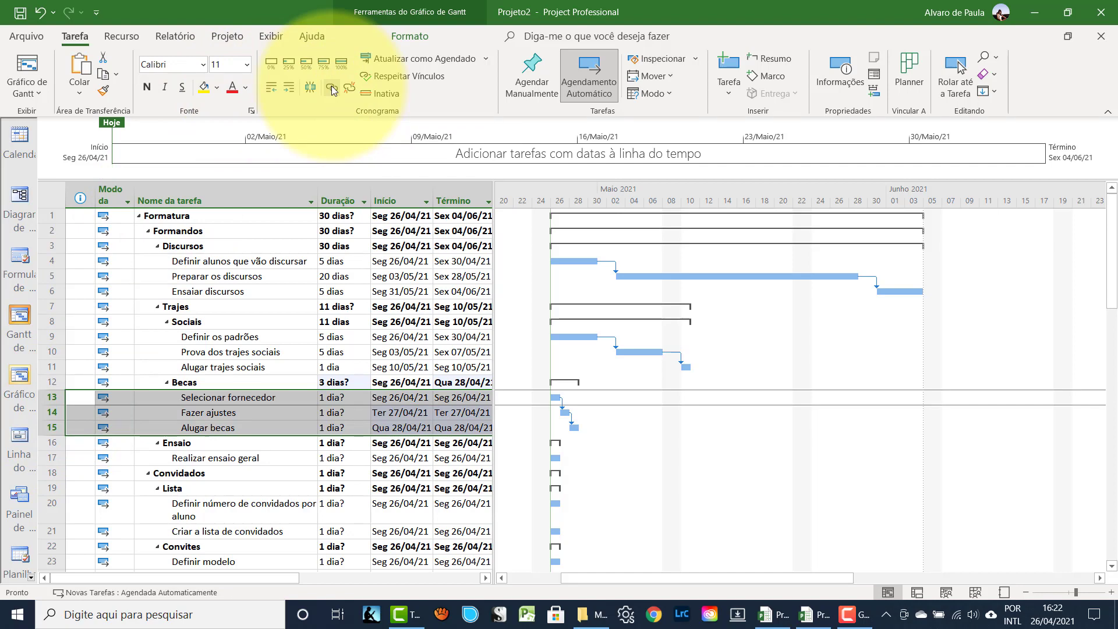
- Enter 5, 15 and 1 days for Selecionar fornecedor, Fazer ajustes and Alugar becas
click(272, 397)
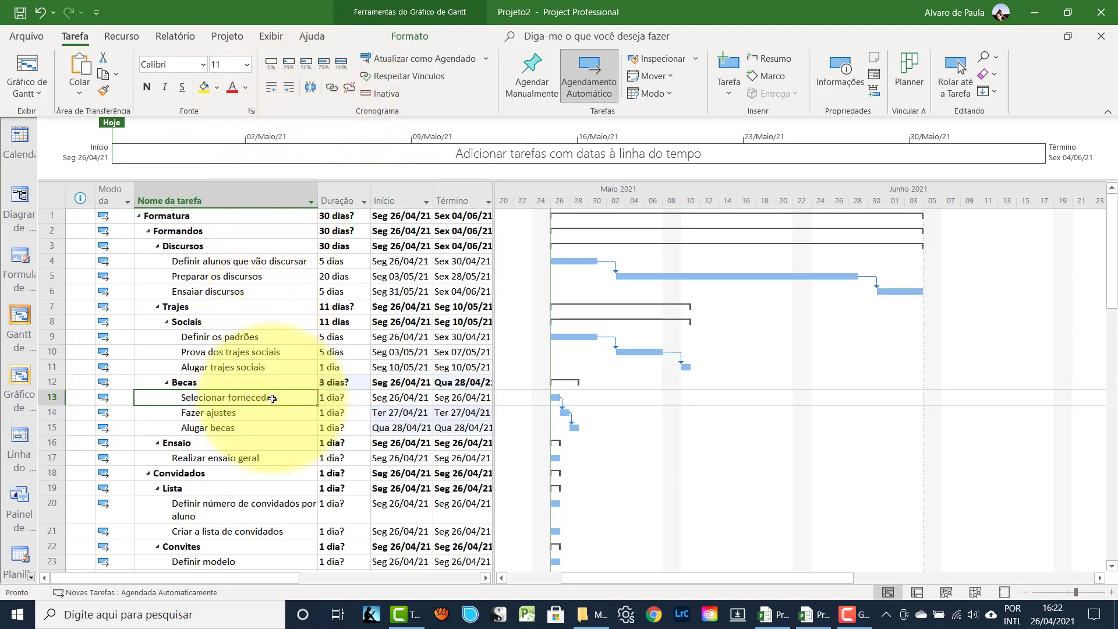
key(Tab)
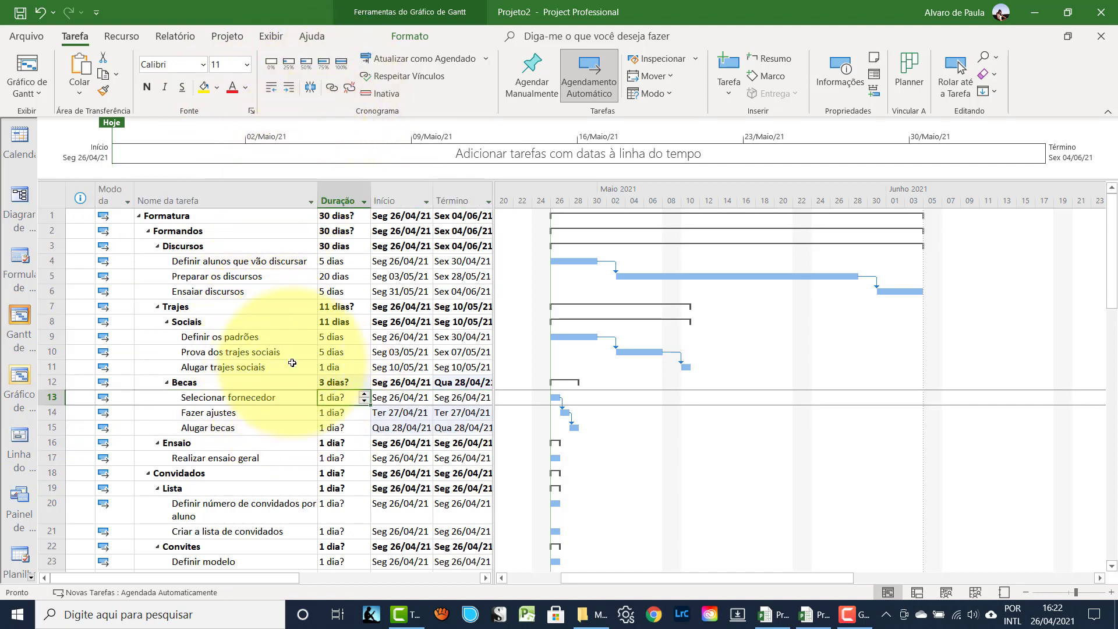
text(5)
key(Return)
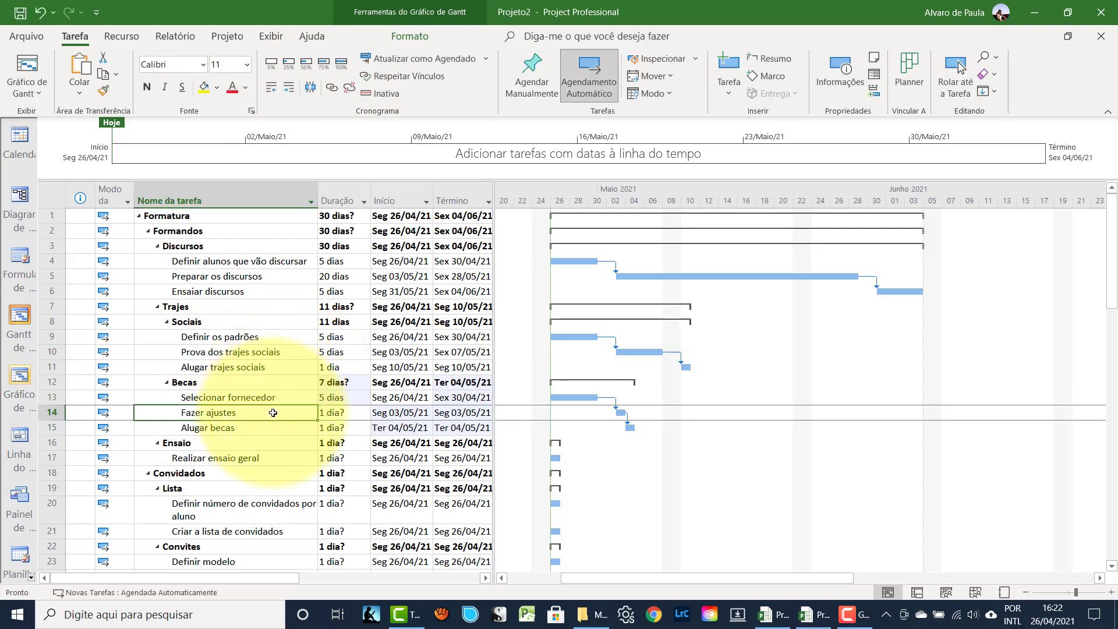
text(15)
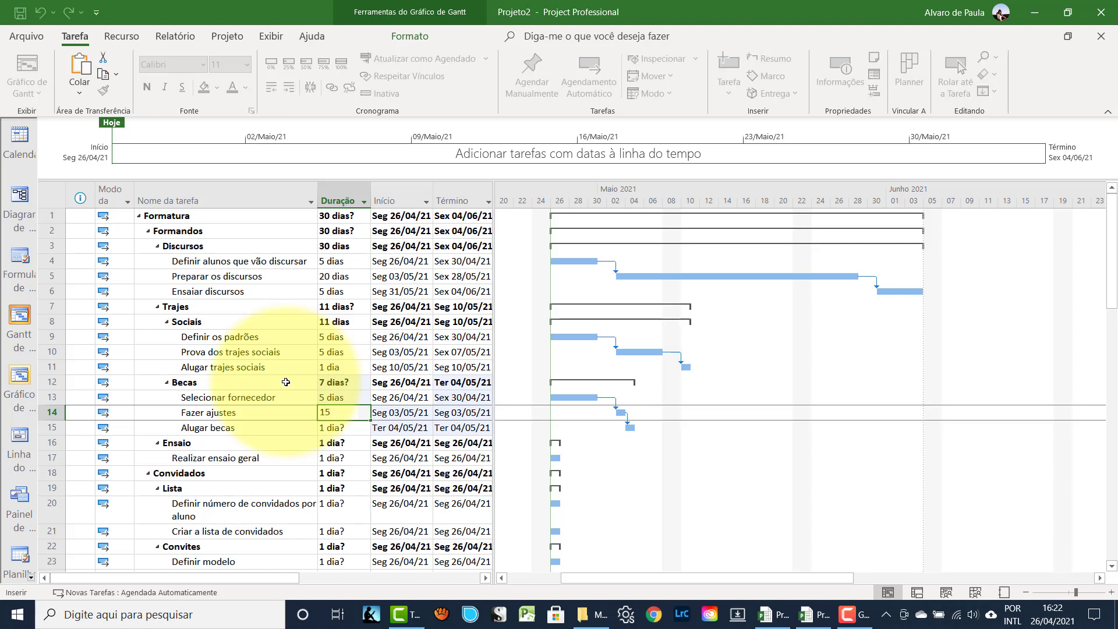
key(Return)
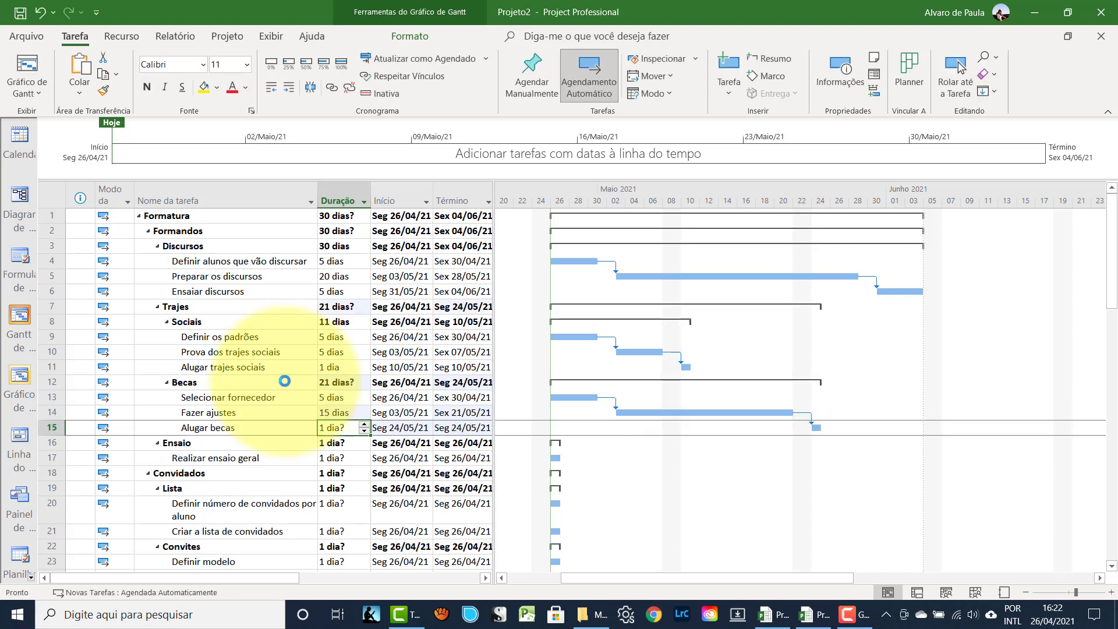
click(227, 429)
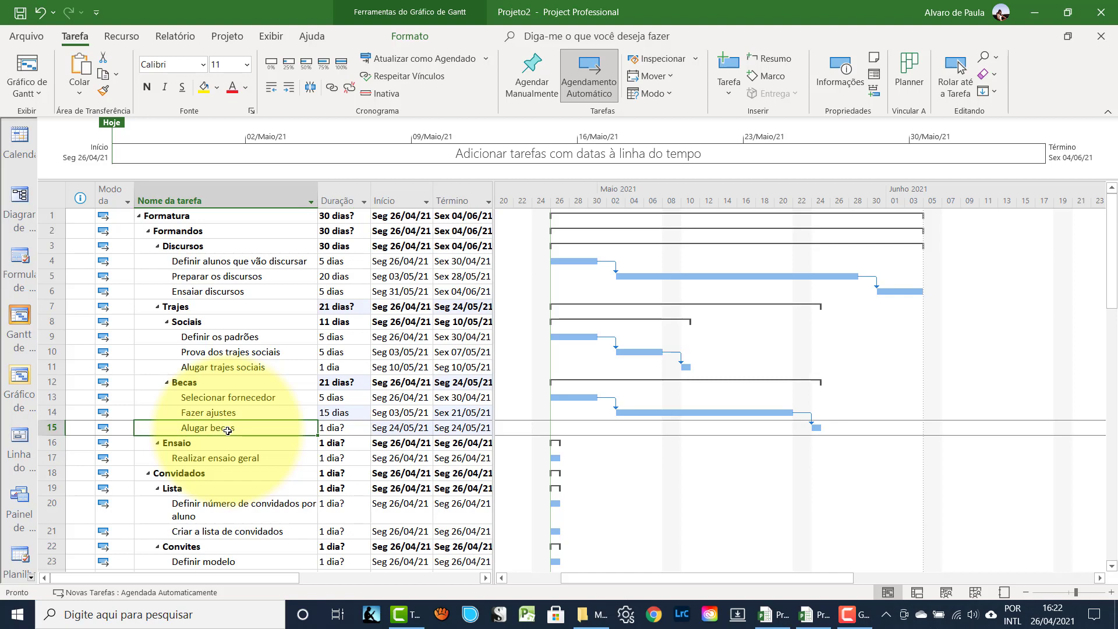
key(Tab)
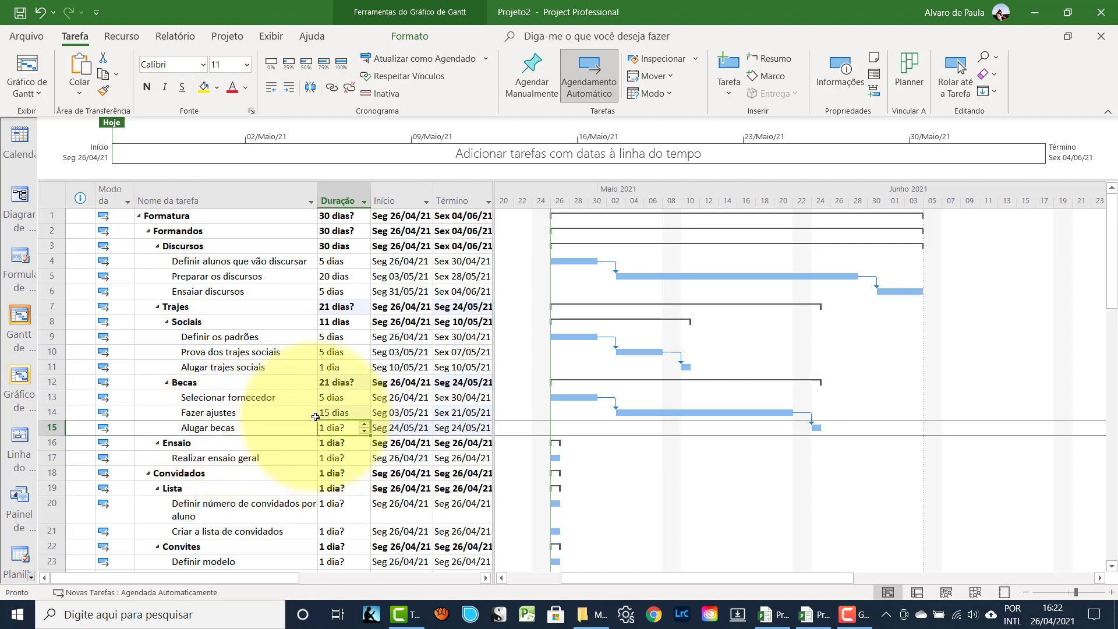
text(1)
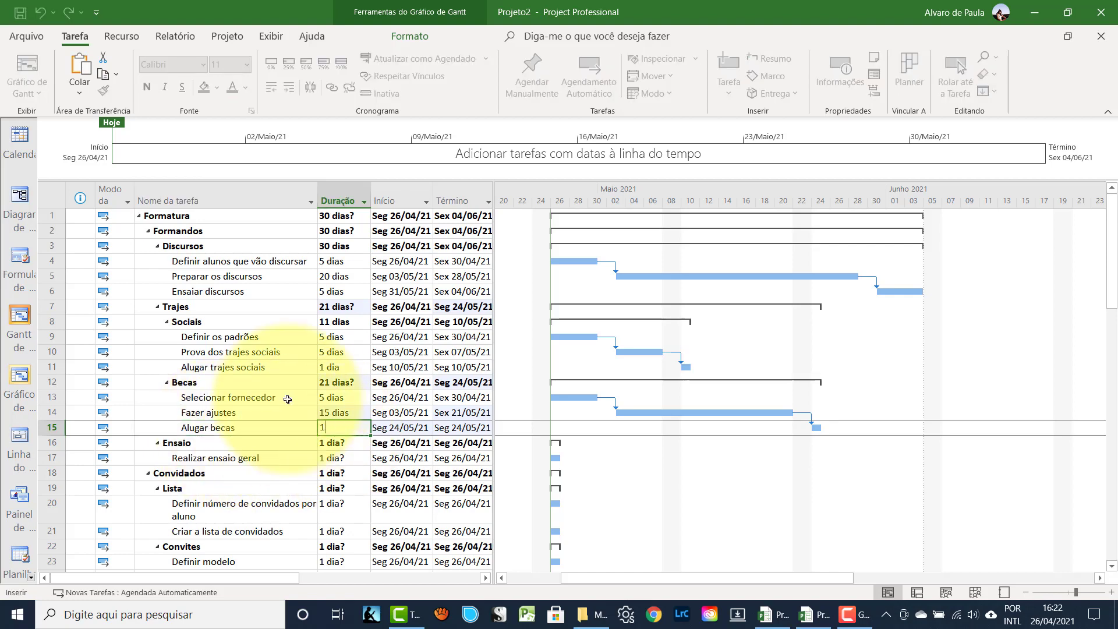
key(Return)
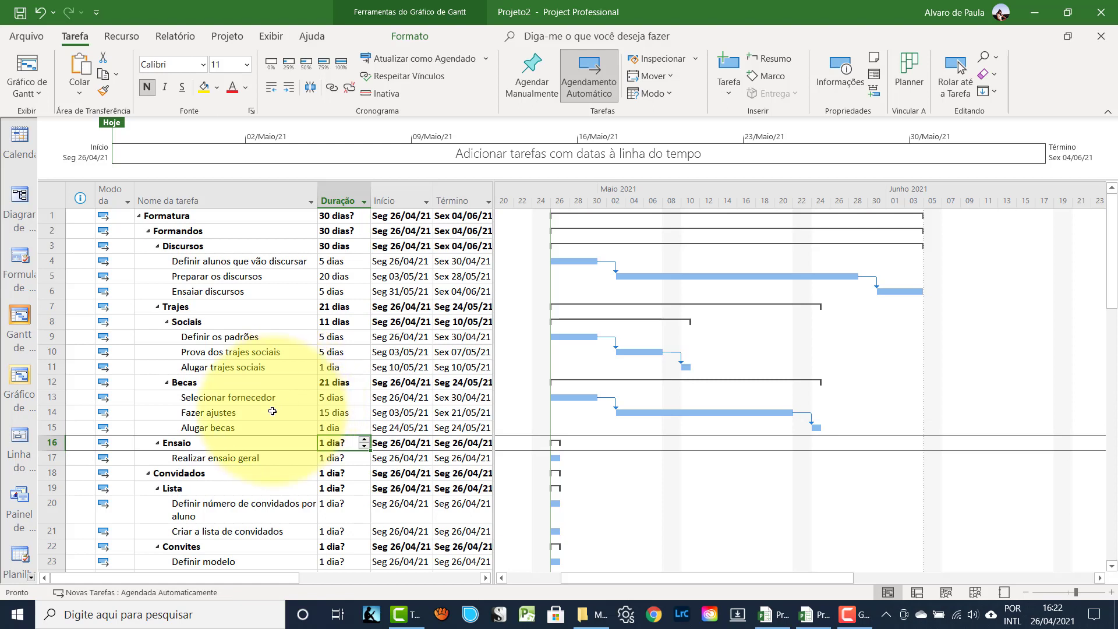
click(224, 454)
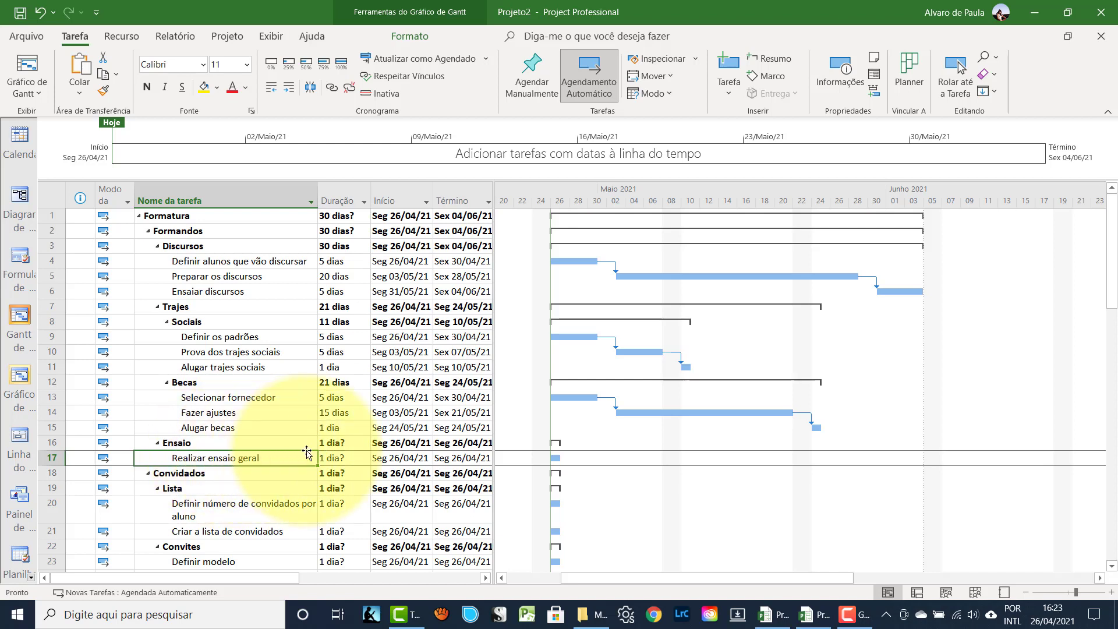
- Set Realizar ensaio geral to 10 days
key(Tab)
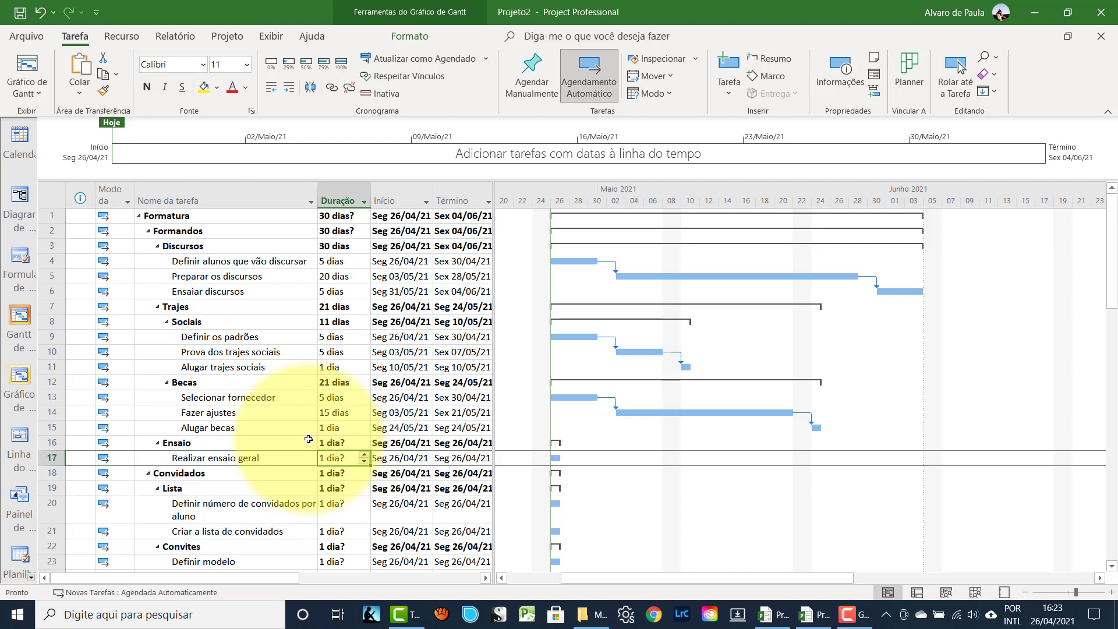
text(10)
key(Return)
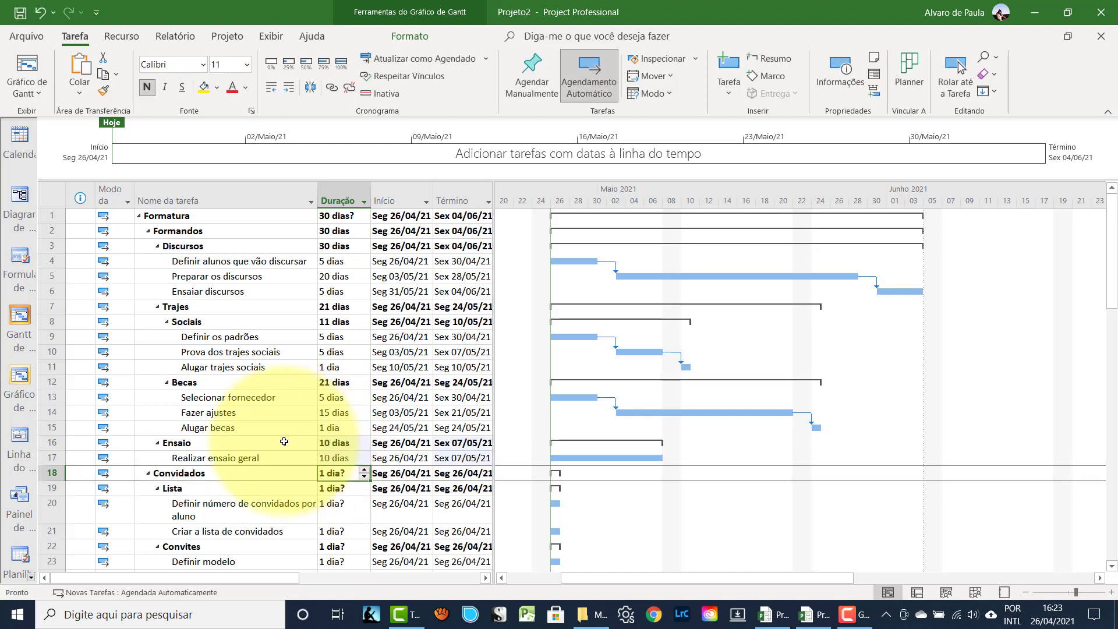
click(260, 458)
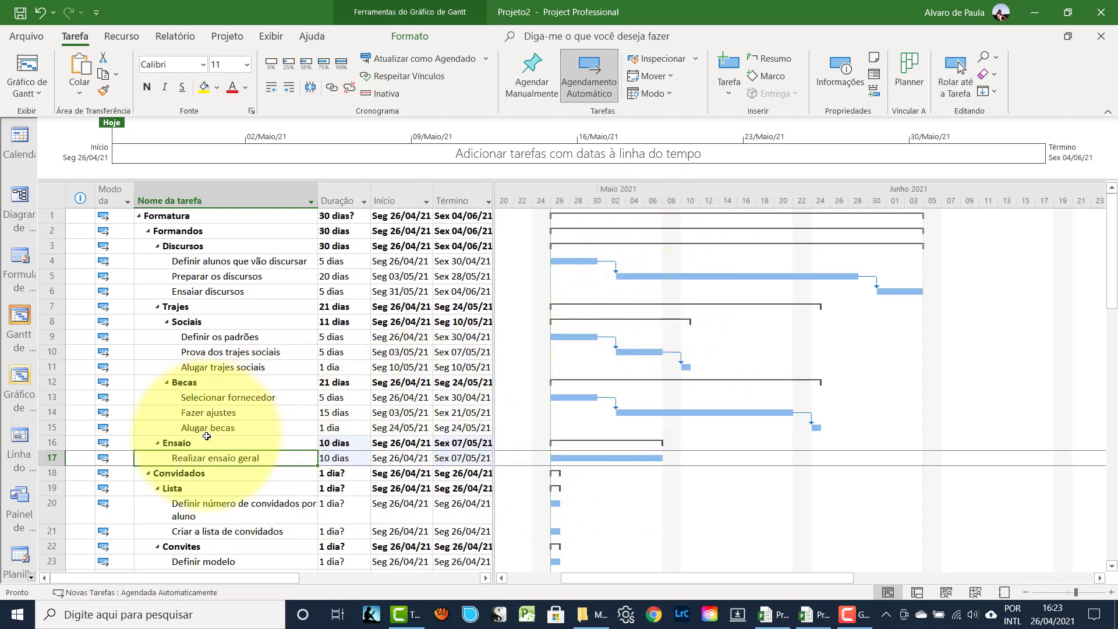
- Give Definir número de convidados por aluno 3 days and Criar a lista de convidados 5 days
scroll(204, 434, down, 2)
click(187, 419)
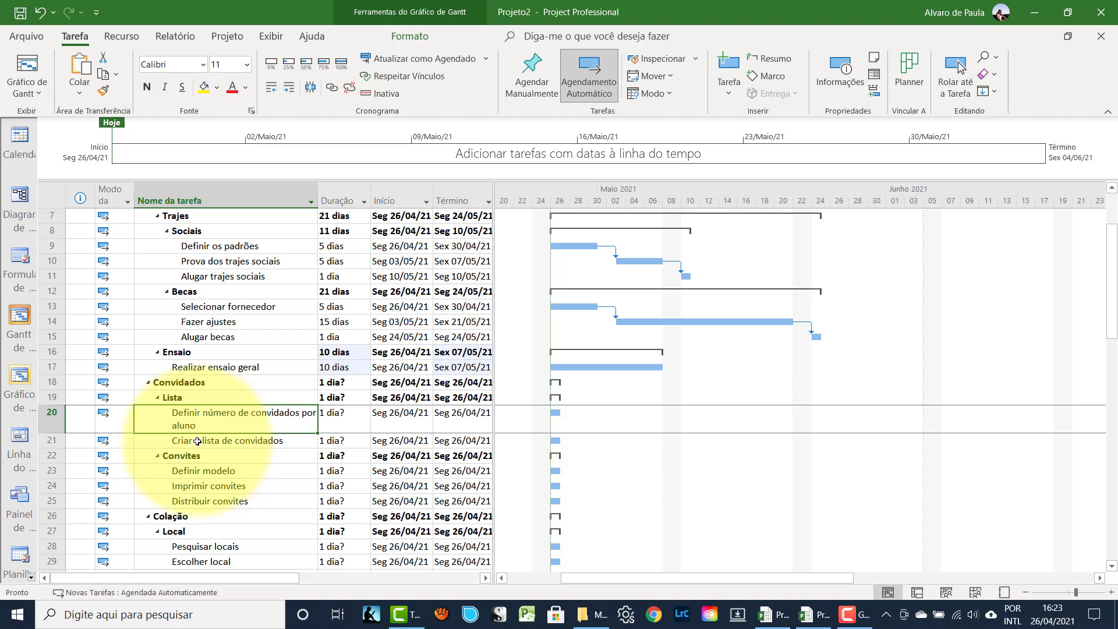
click(197, 443)
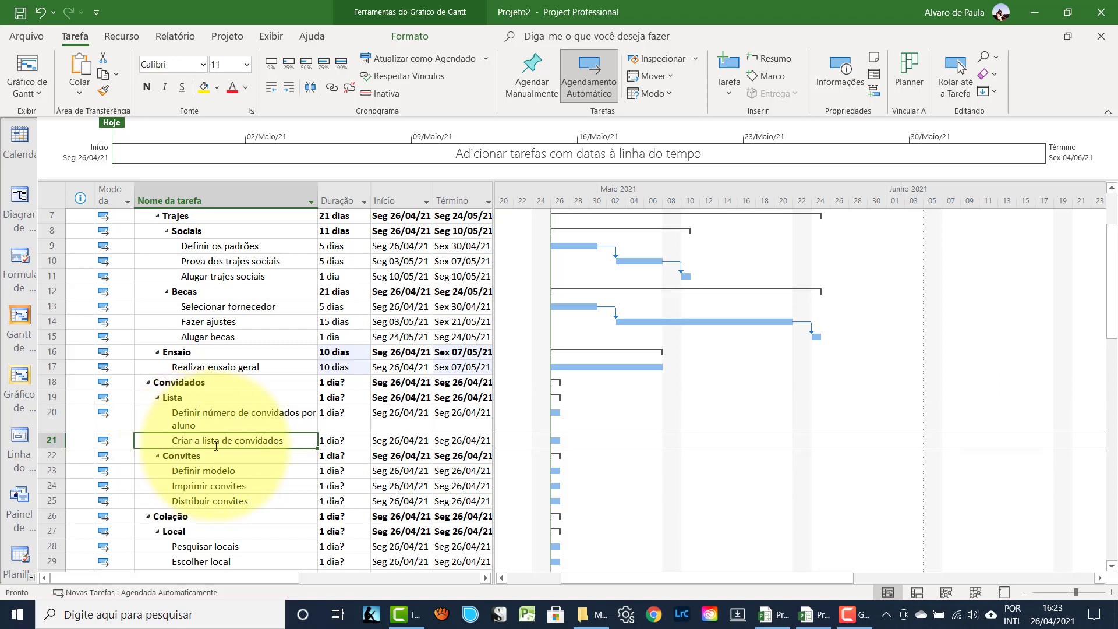
click(336, 421)
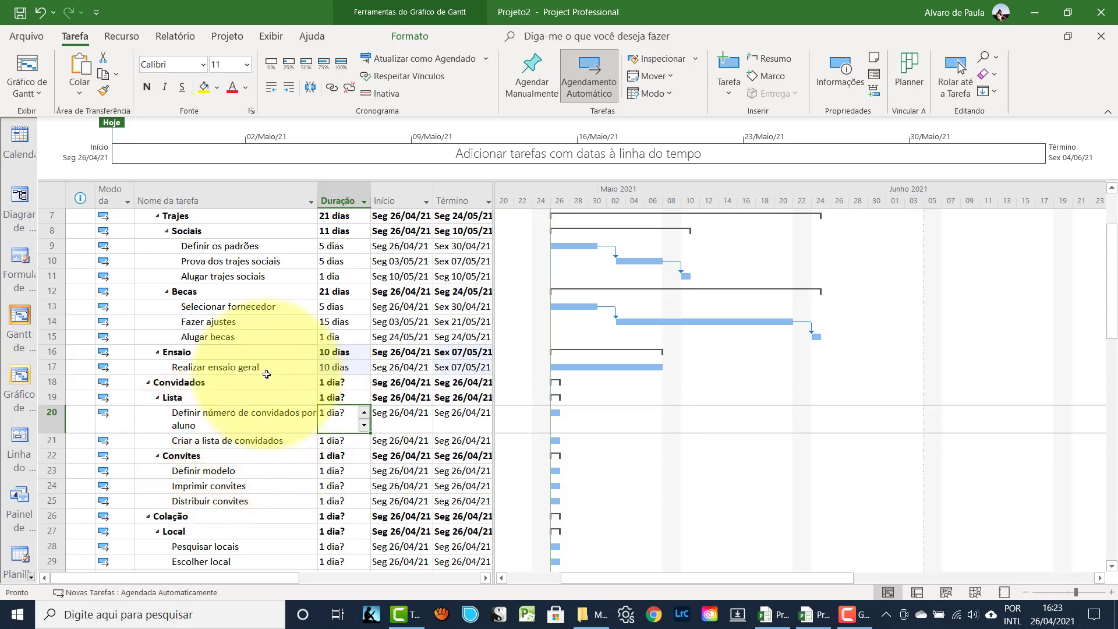
text(3)
key(Return)
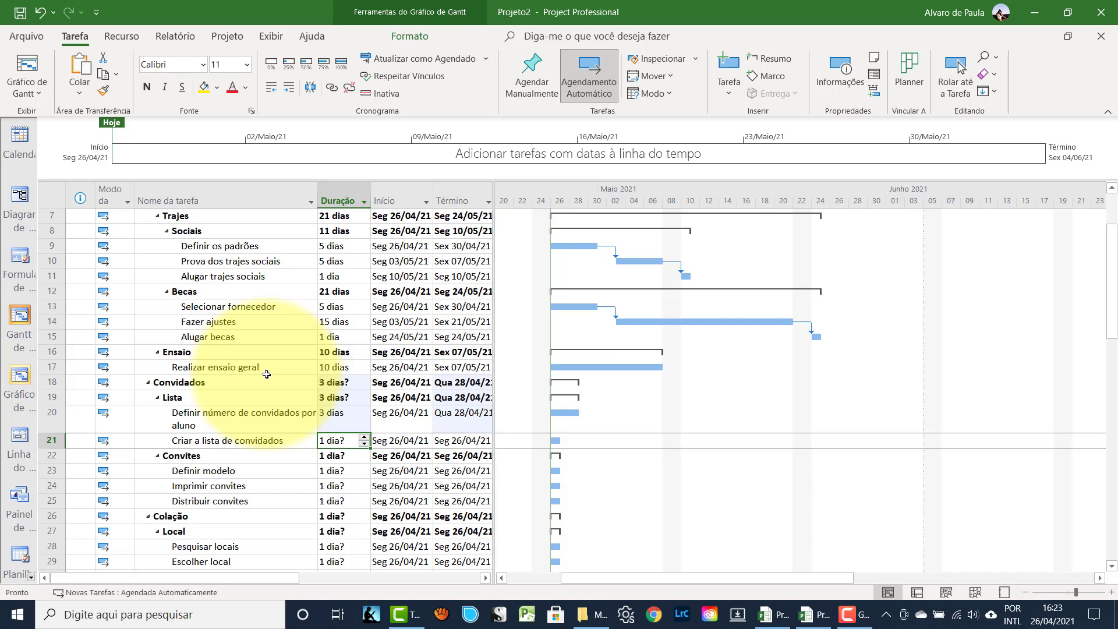
text(5)
key(Return)
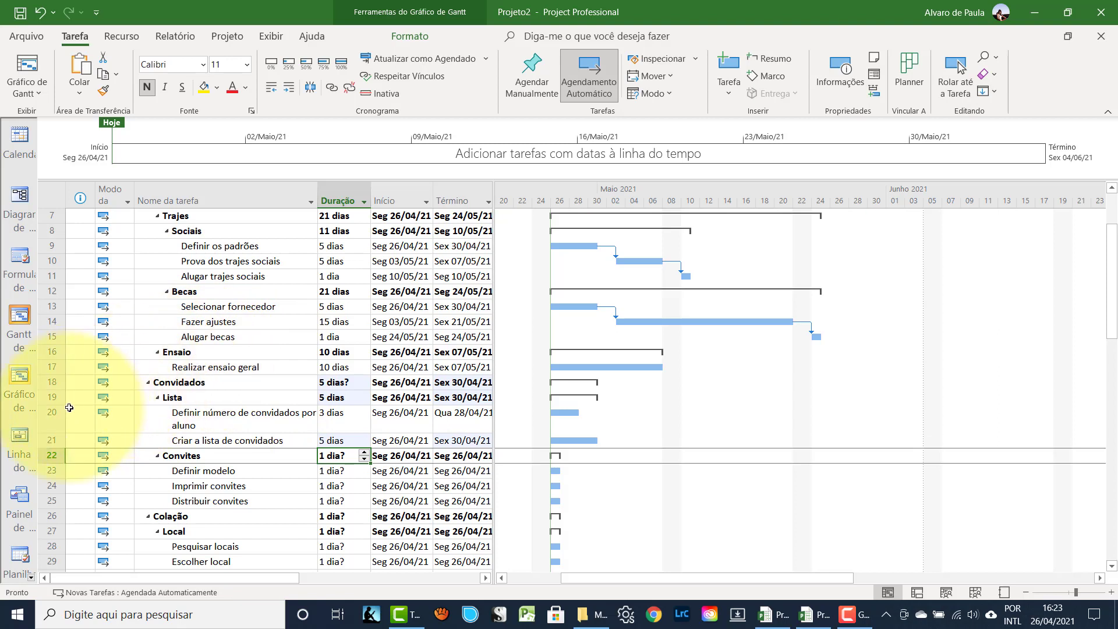
- Link the two Lista tasks in sequence
click(44, 430)
drag(43, 431, 45, 445)
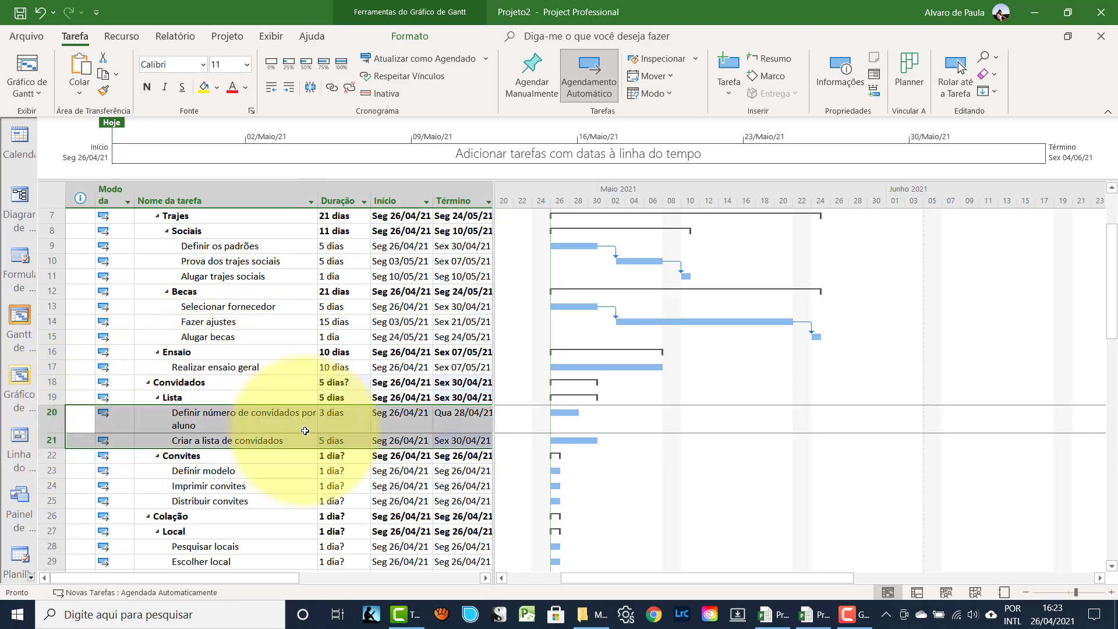
click(330, 90)
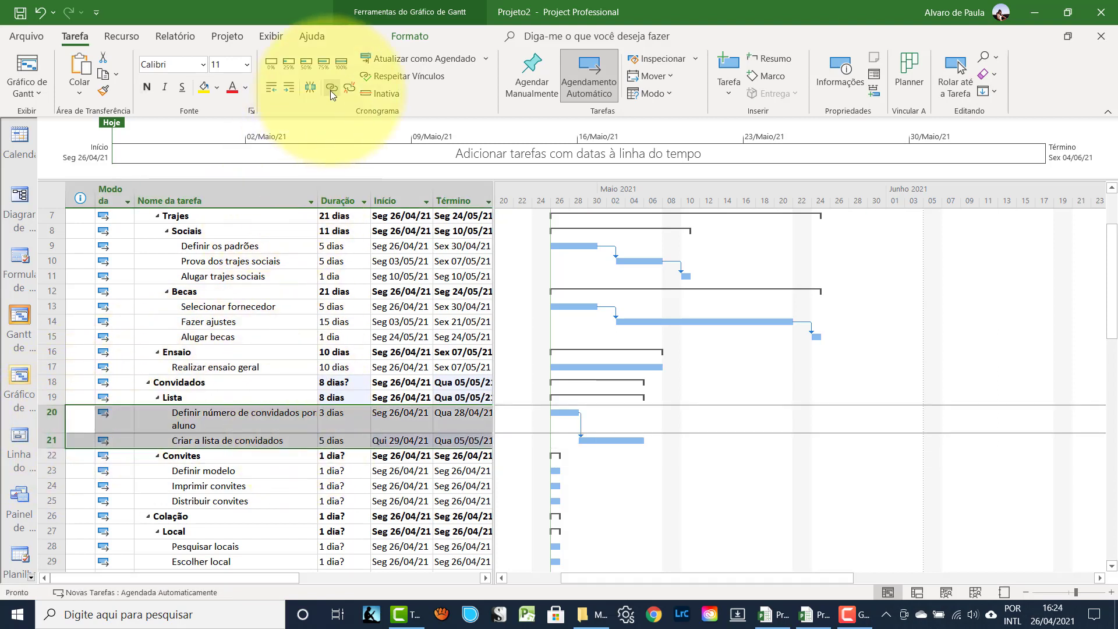
click(186, 470)
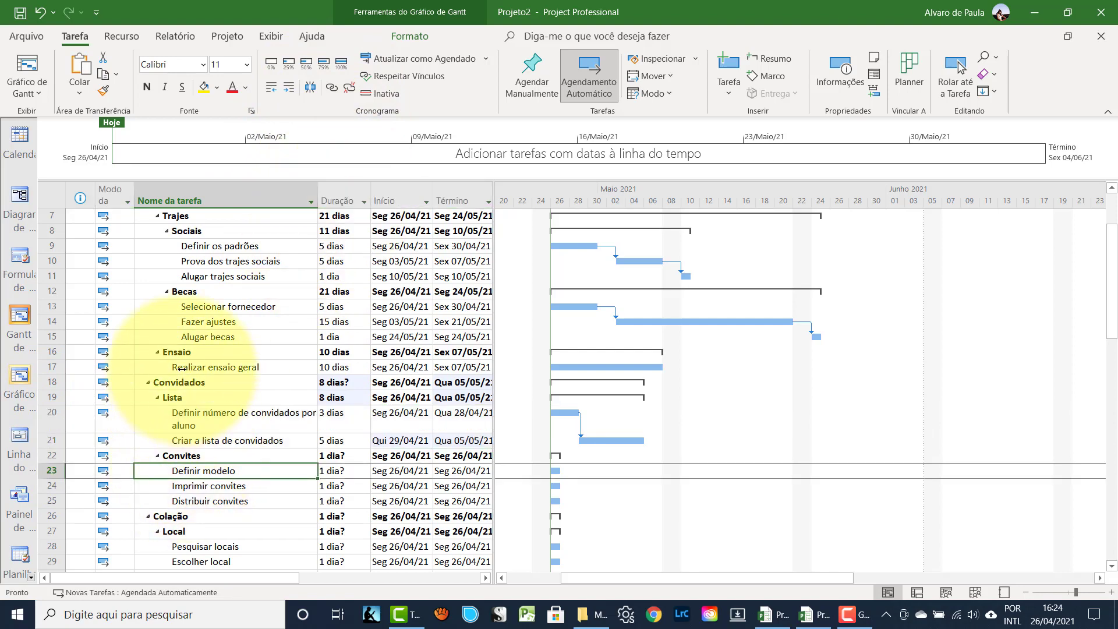
- Insert a new task 'Selecionar fornecedor' above Definir modelo
scroll(181, 369, down, 1)
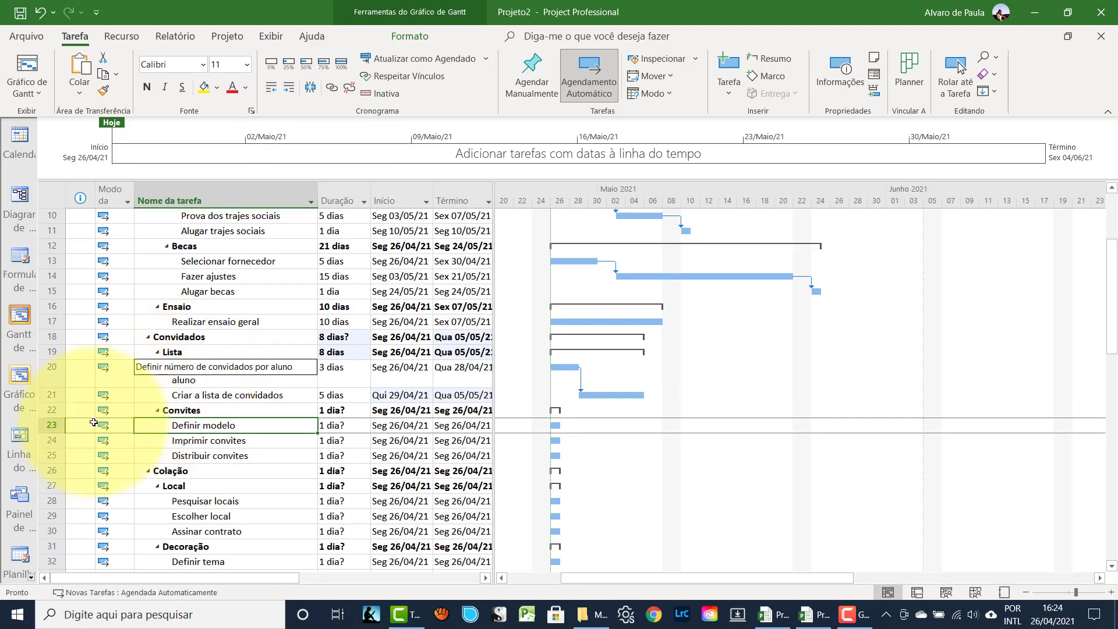
click(51, 426)
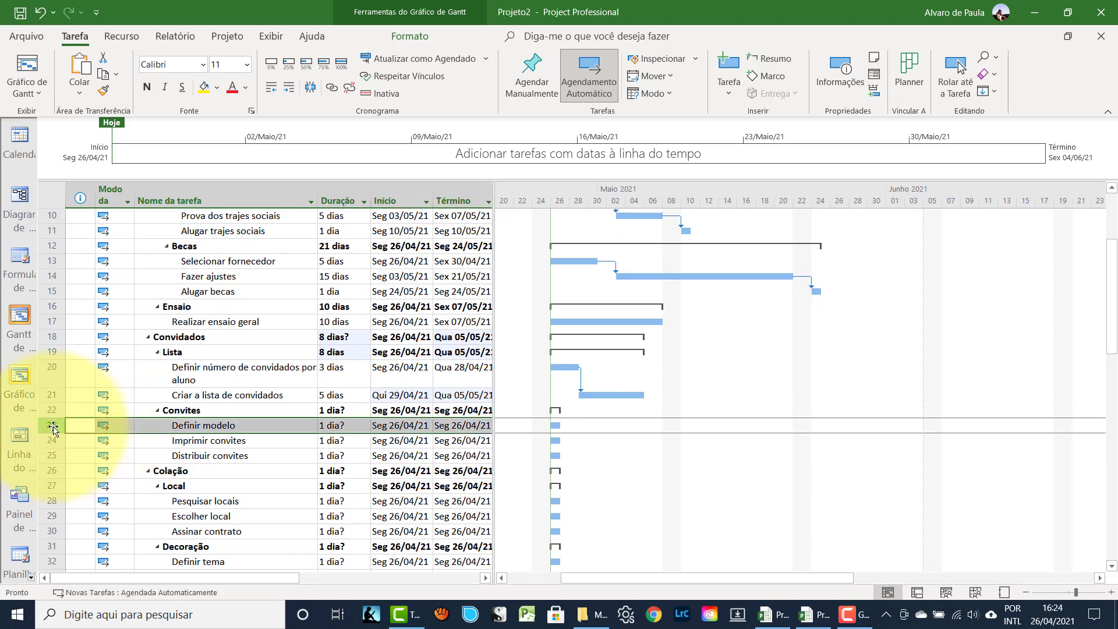
key(Insert)
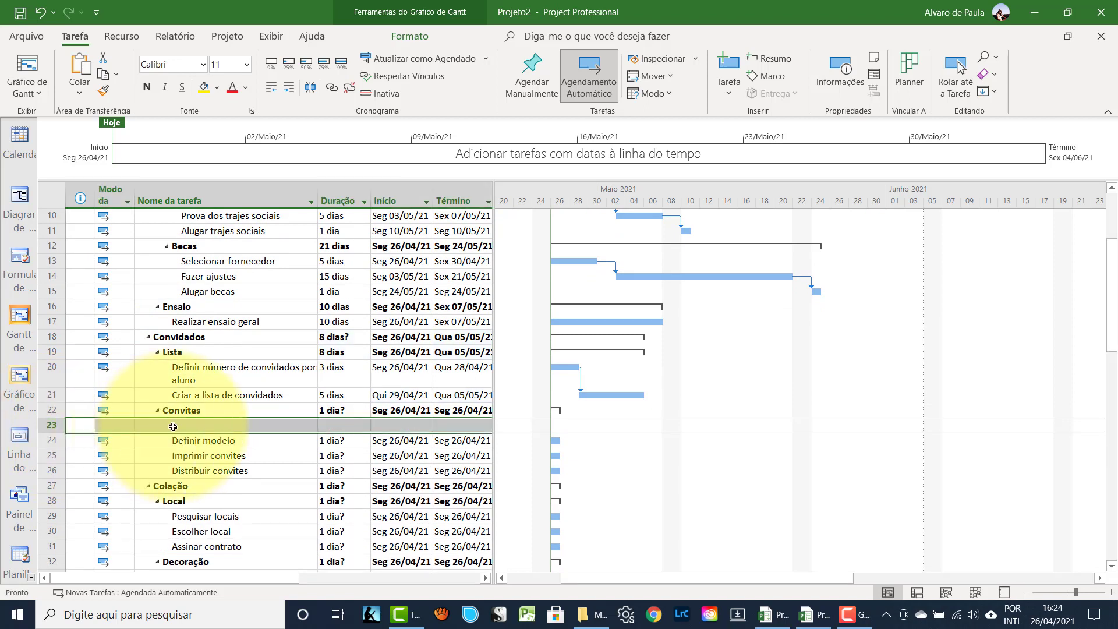
text(Se)
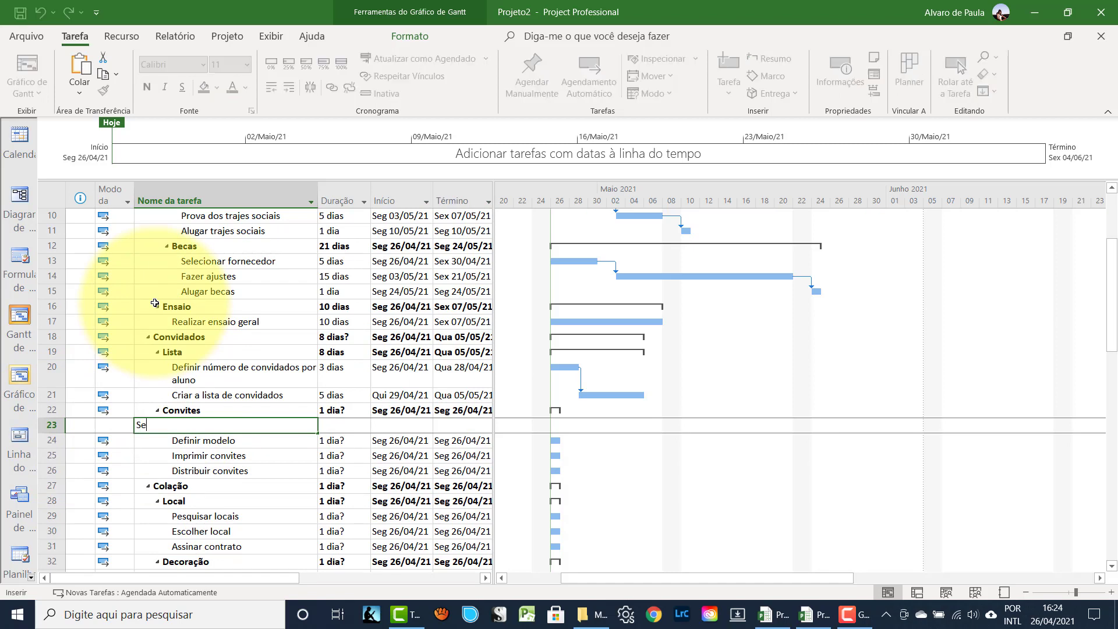
text(lecionar fornecedor)
key(Return)
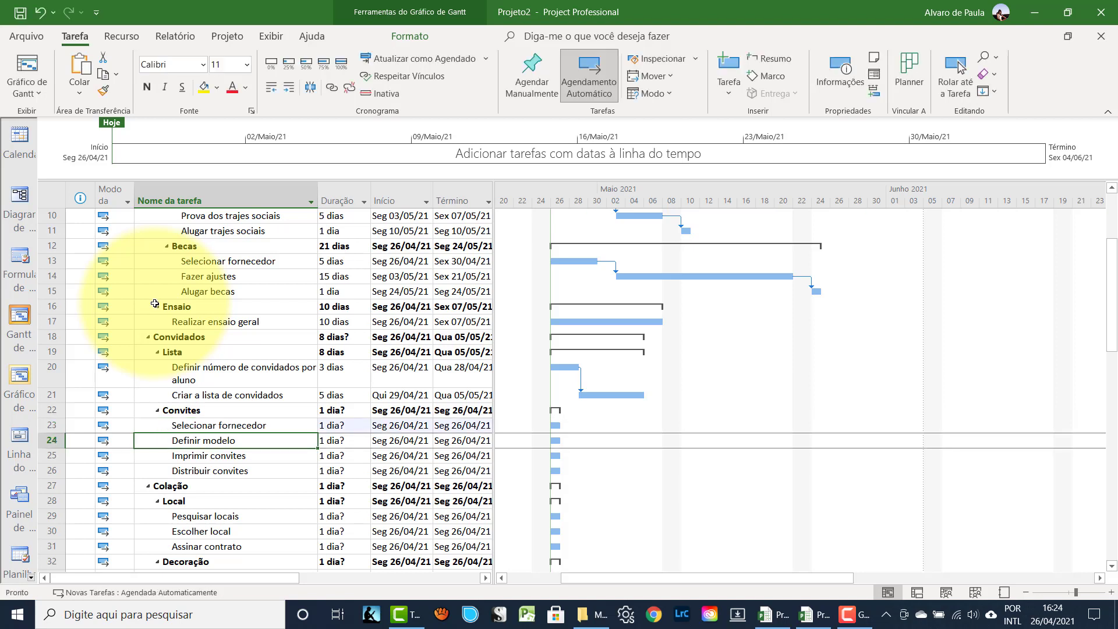
- Set the Convites subtasks to 1, 3, 10 and 20 days and link all four in sequence
click(262, 426)
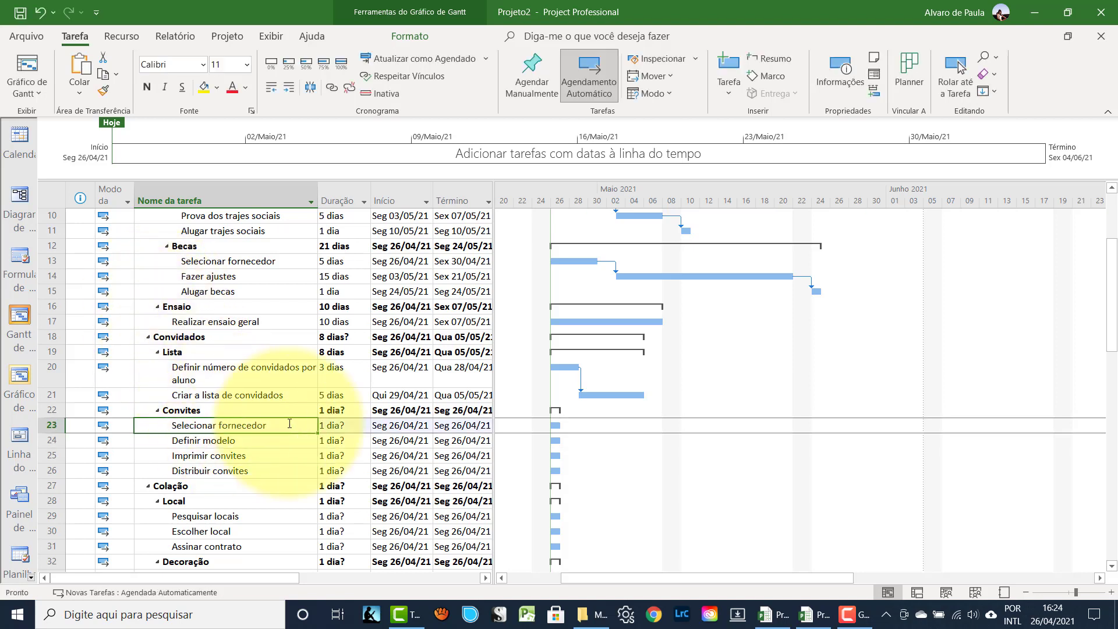
click(331, 425)
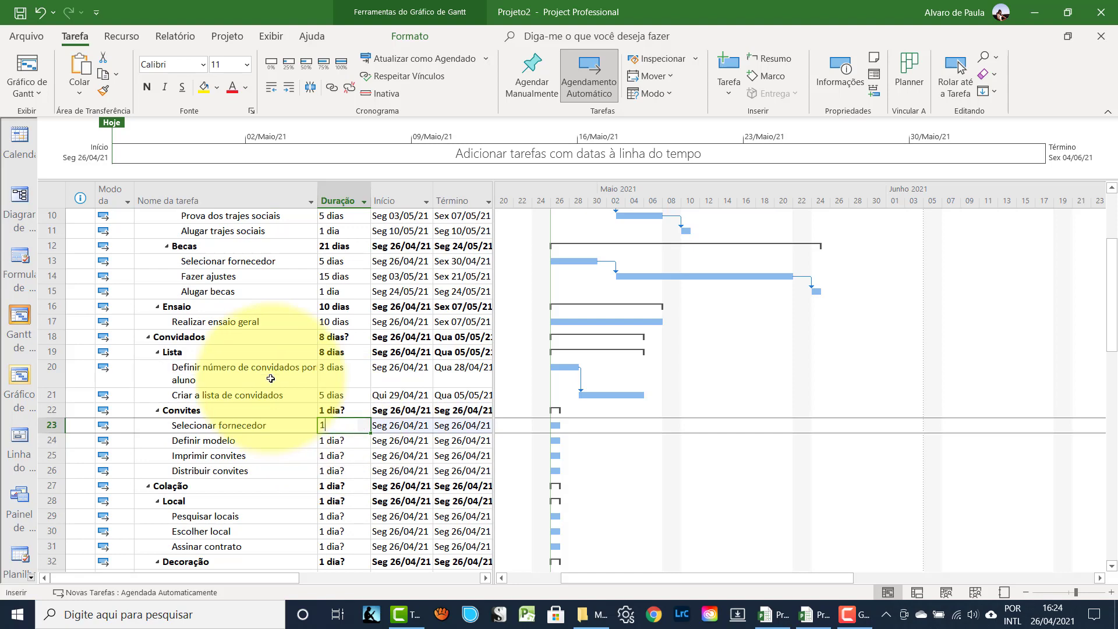
text(1)
key(Return)
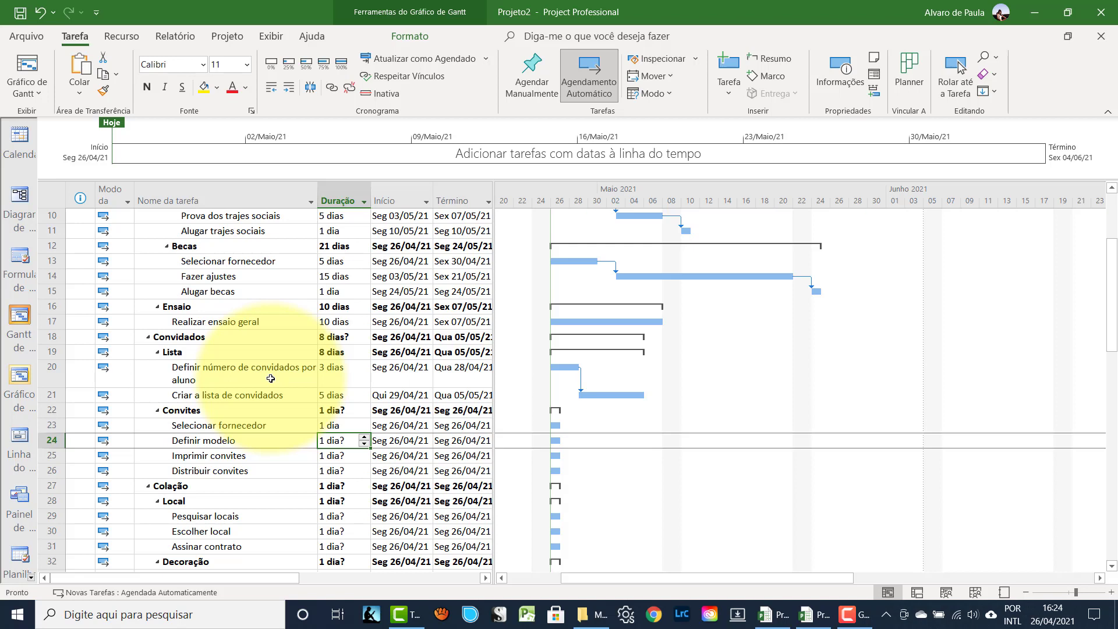
text(3)
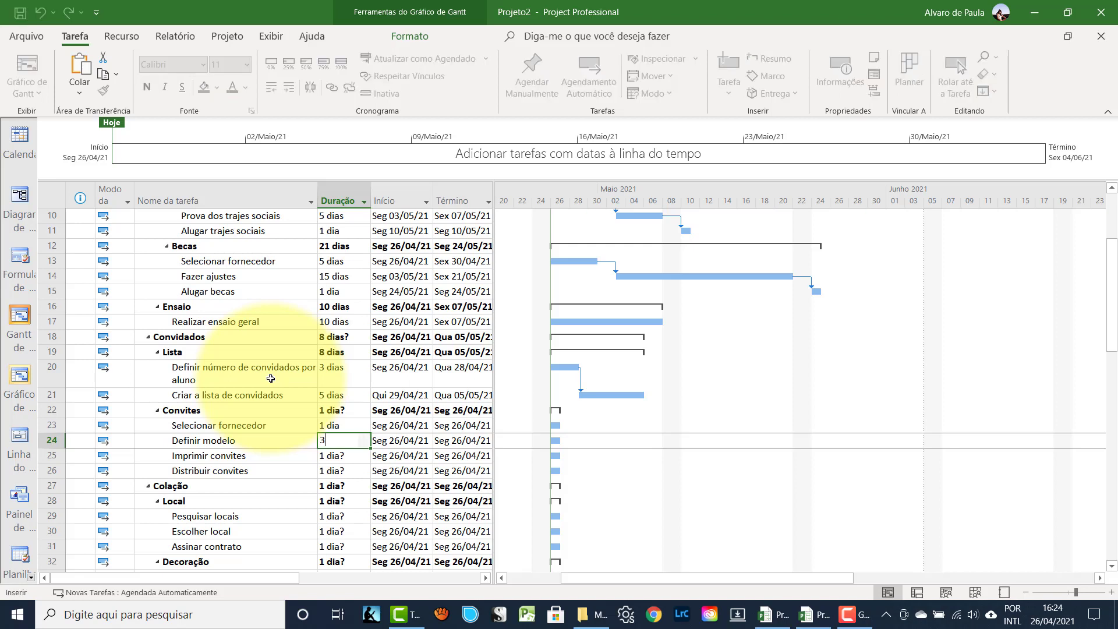
key(Return)
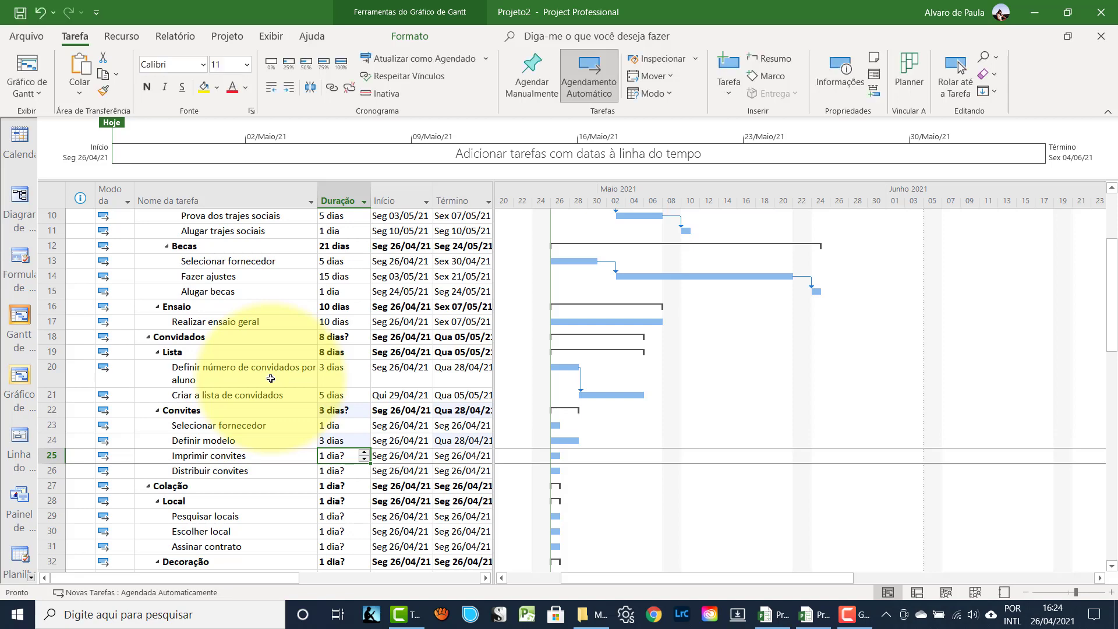
text(10)
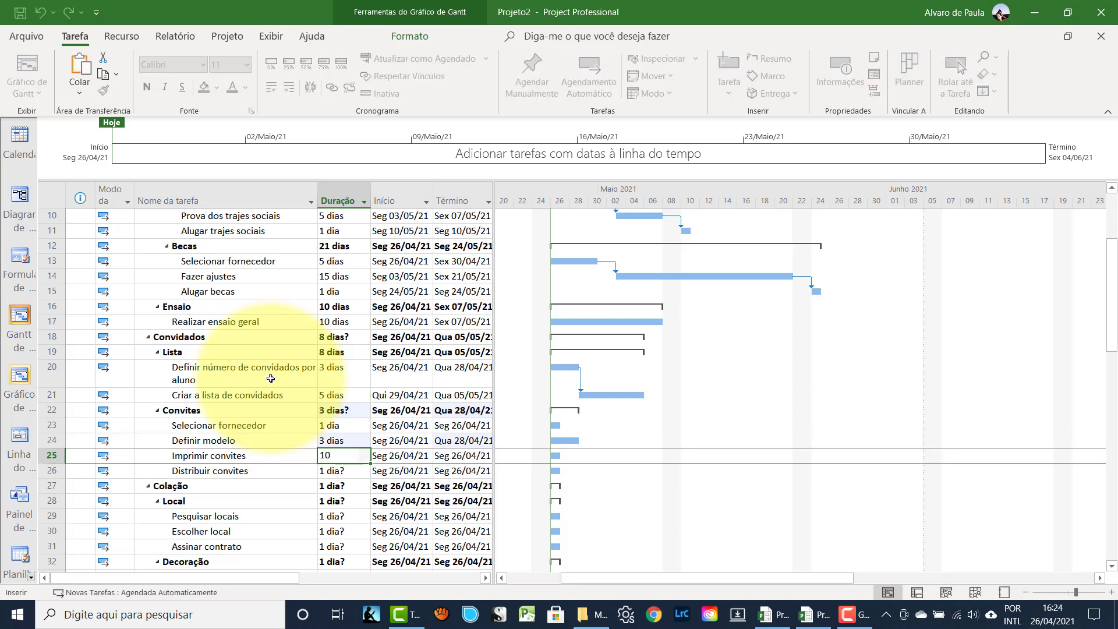
key(Return)
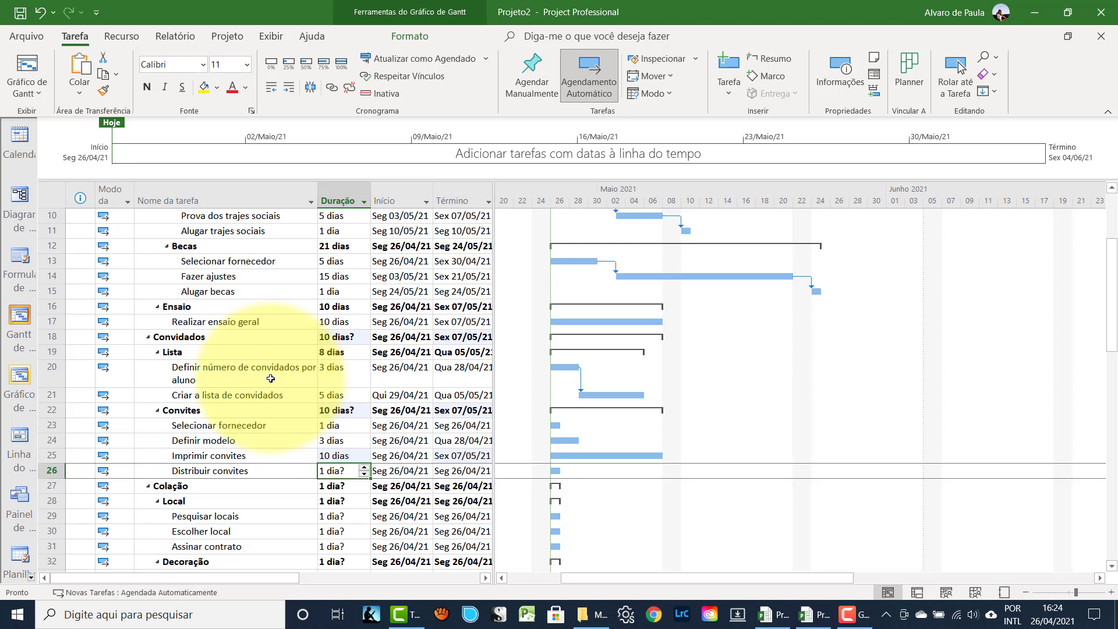
text(20)
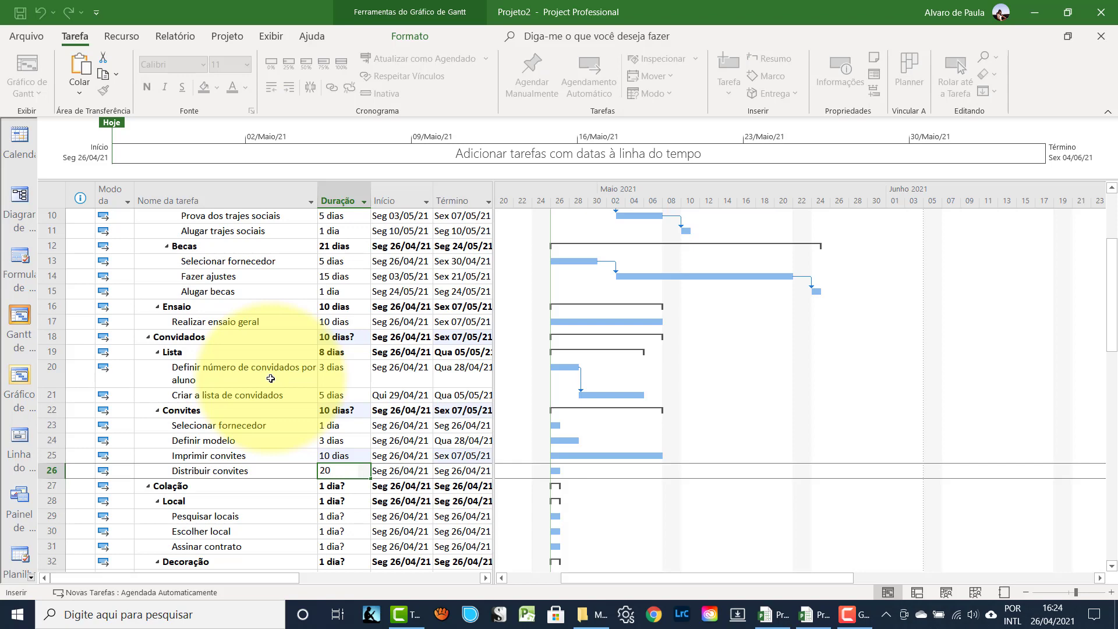
key(Return)
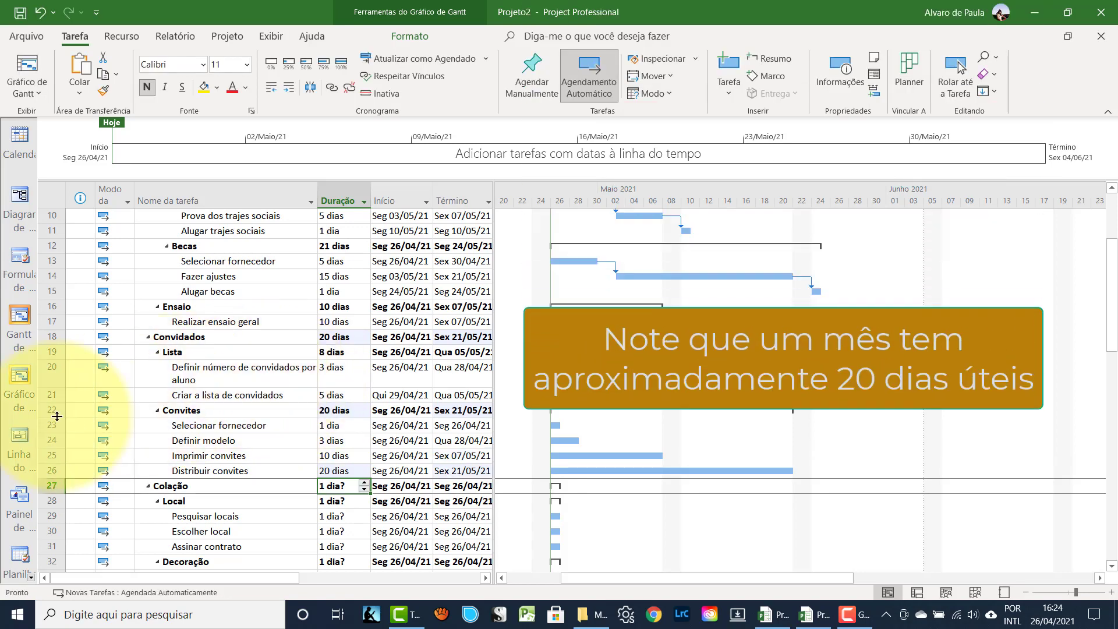
drag(56, 420, 57, 470)
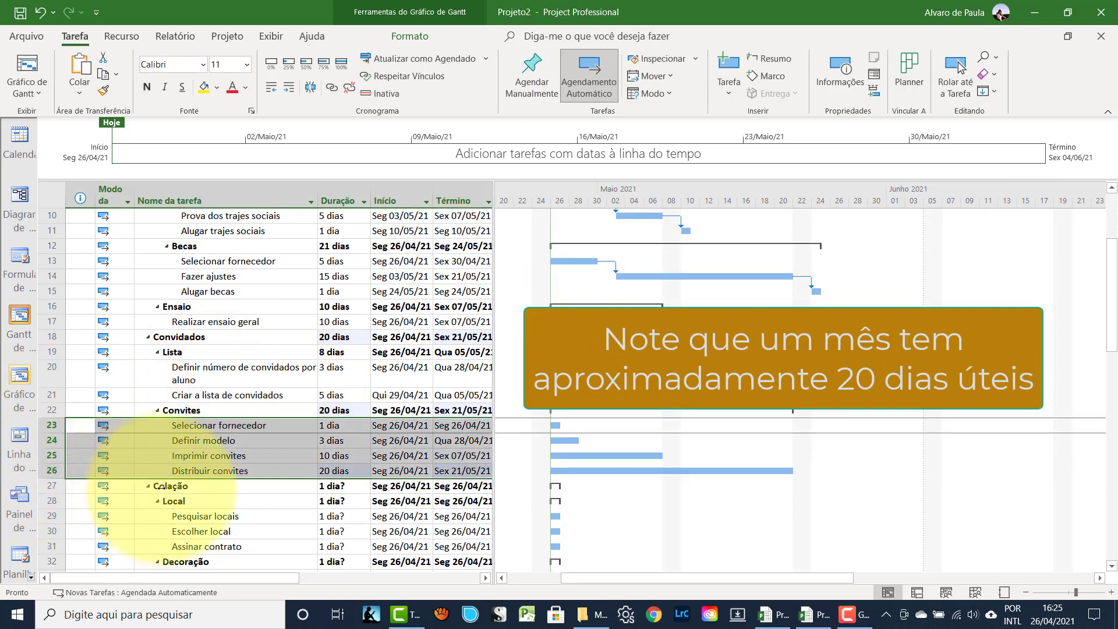
click(330, 89)
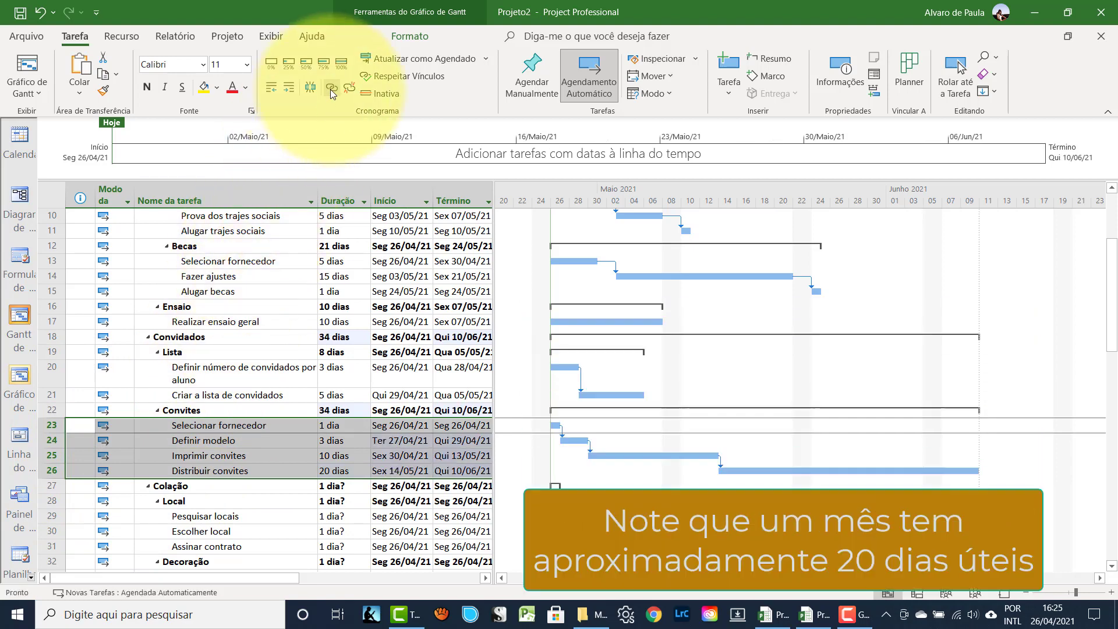
- Enter 5, 3 and 1 days for Pesquisar locais, Escolher local and Assinar contrato
click(204, 483)
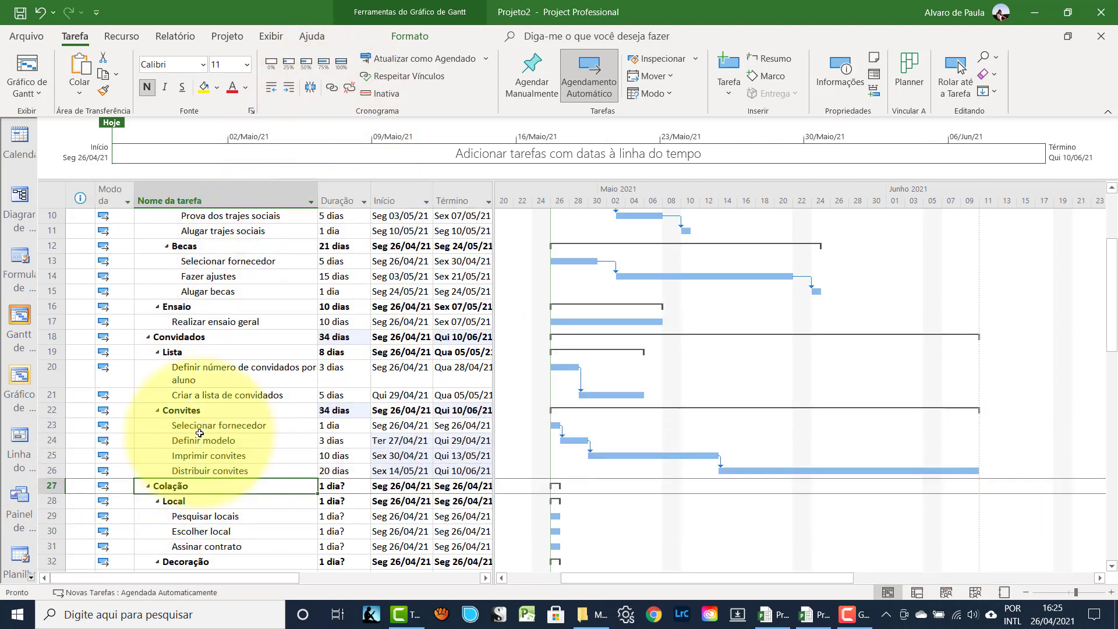
scroll(205, 431, down, 2)
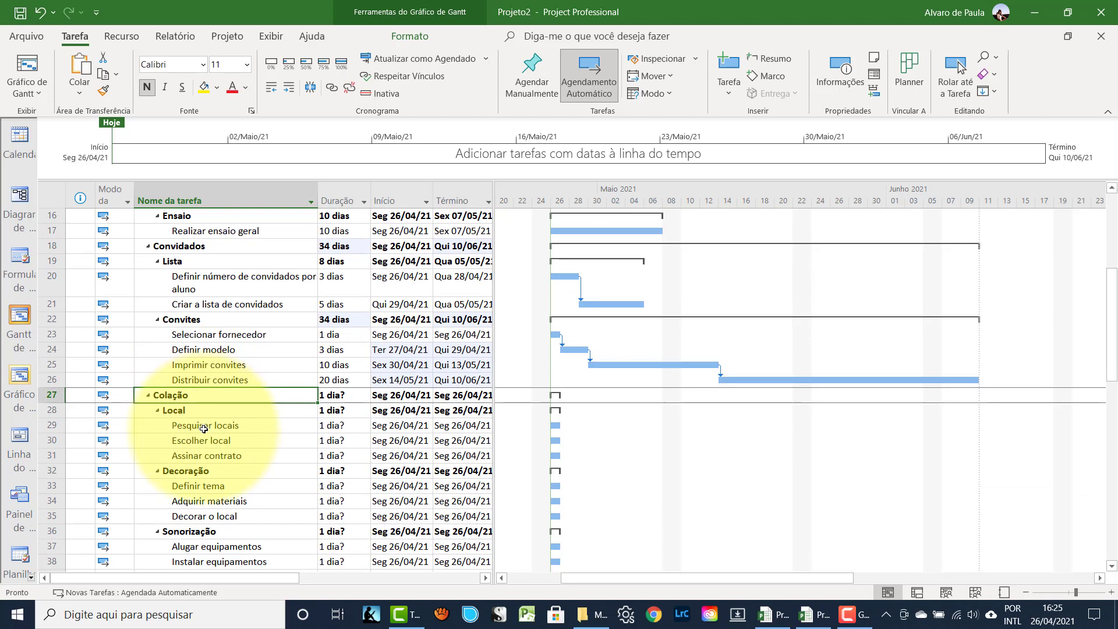
click(206, 425)
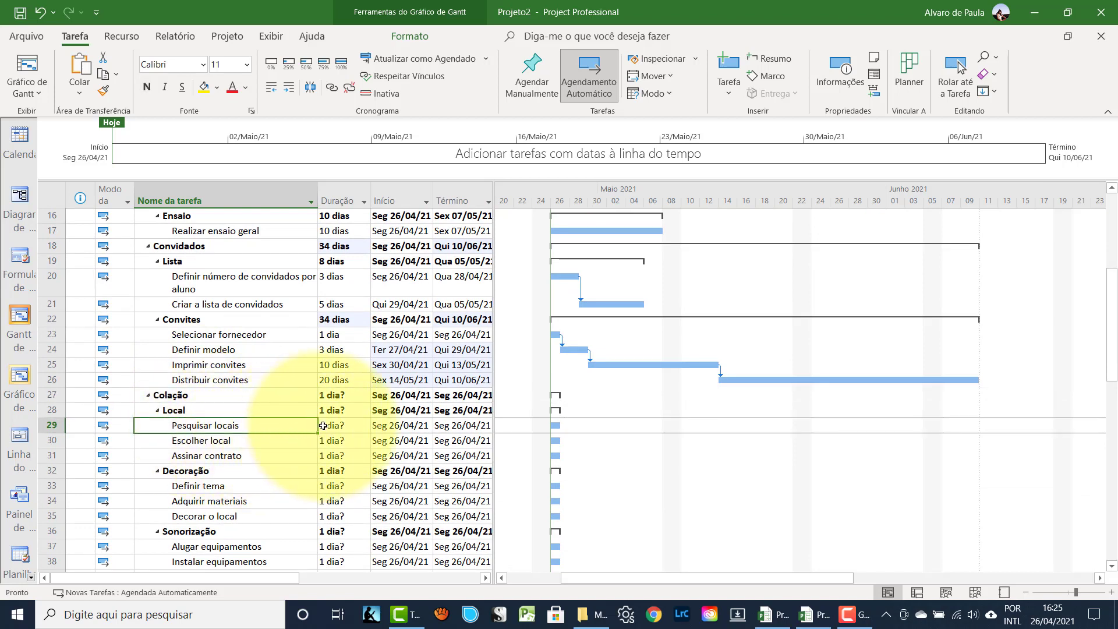
key(Right)
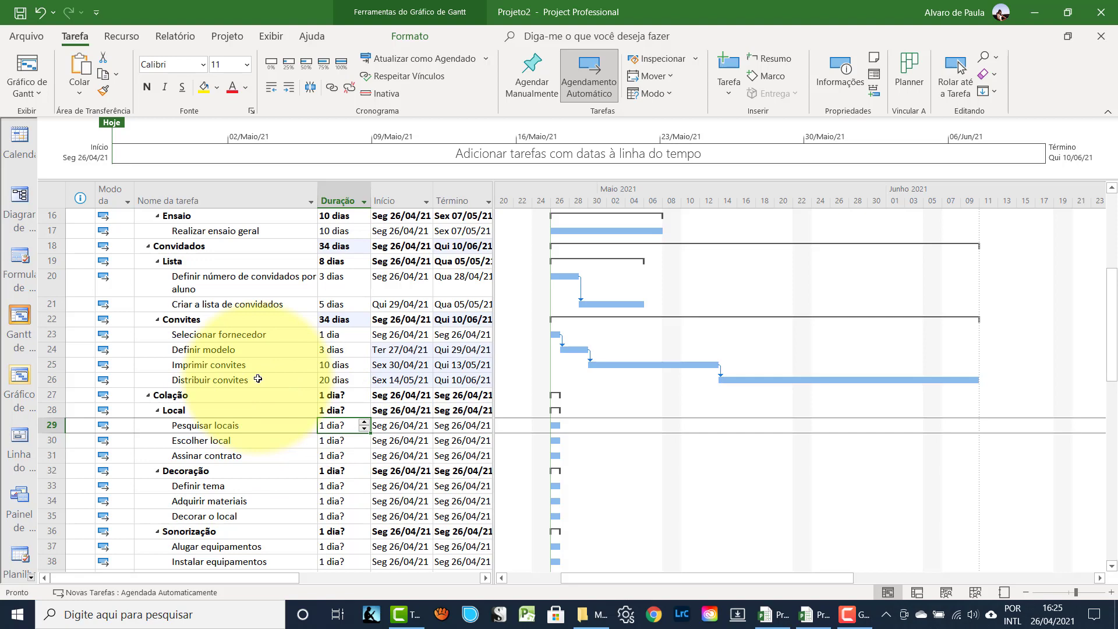
text(5)
key(Return)
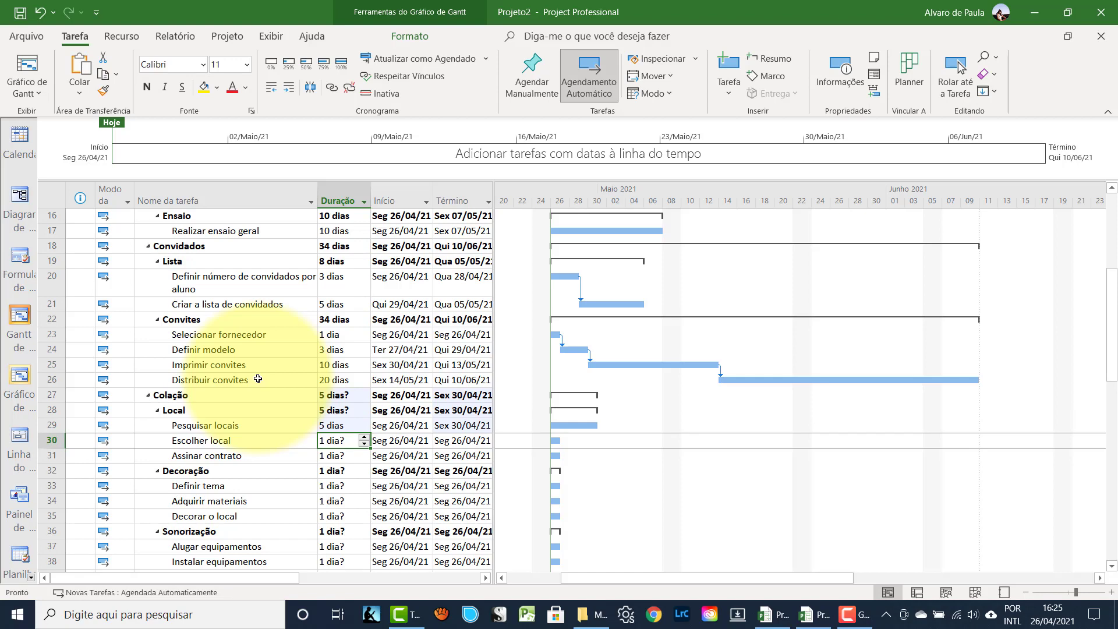
text(3)
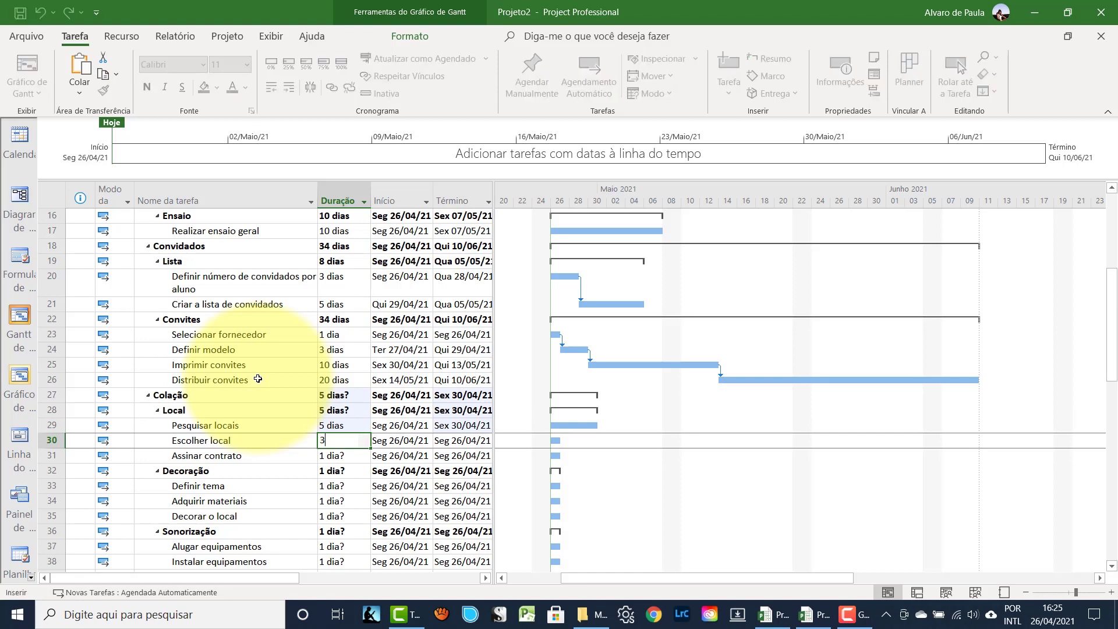
key(Return)
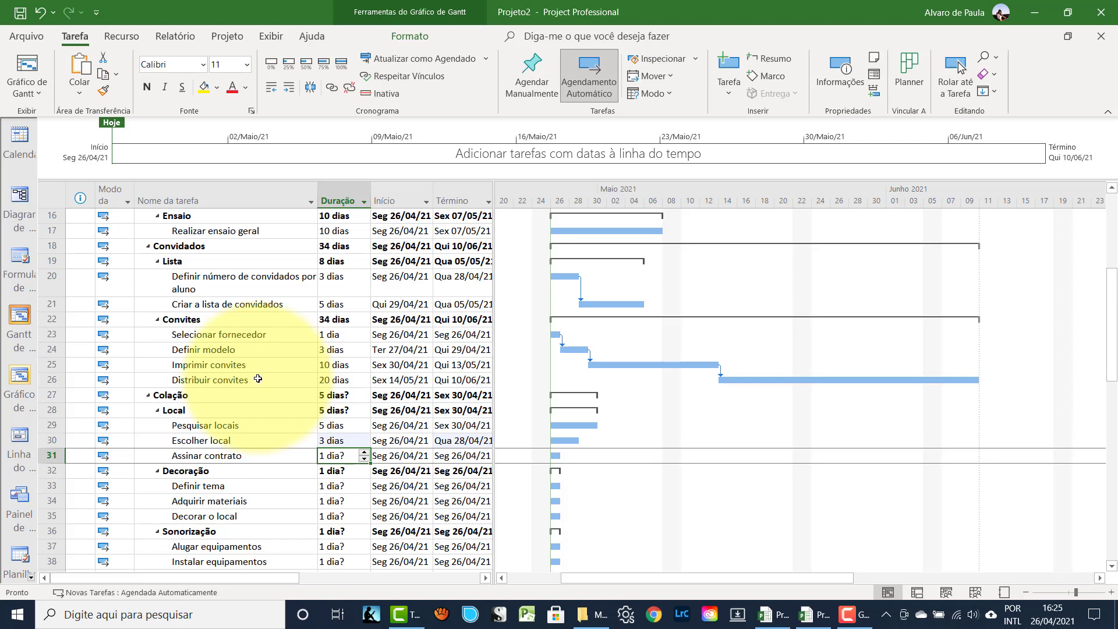
text(1)
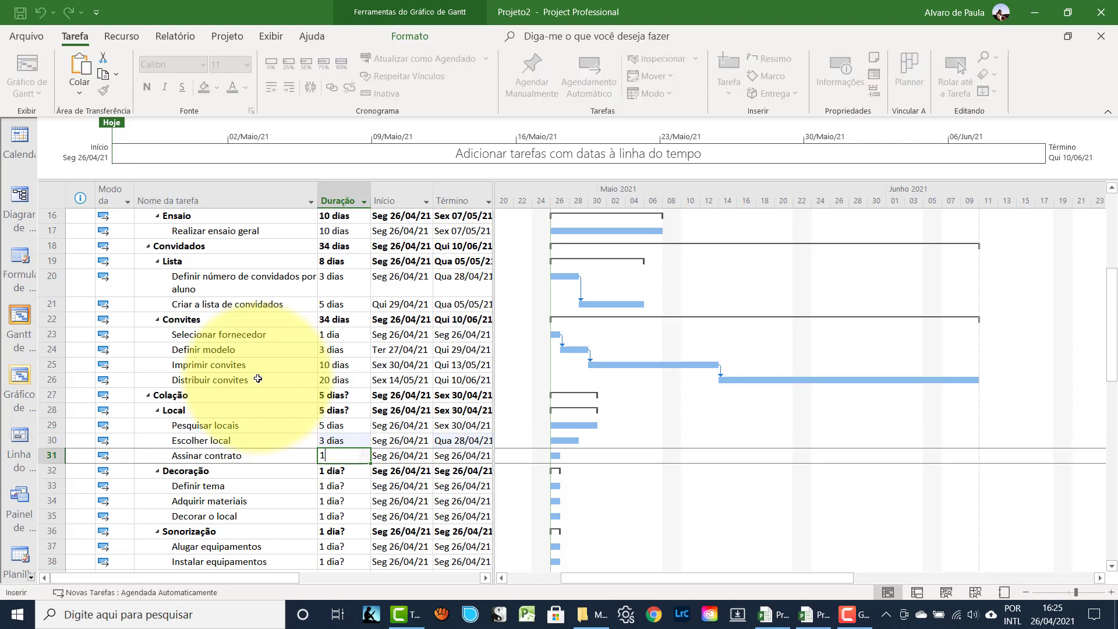
key(Return)
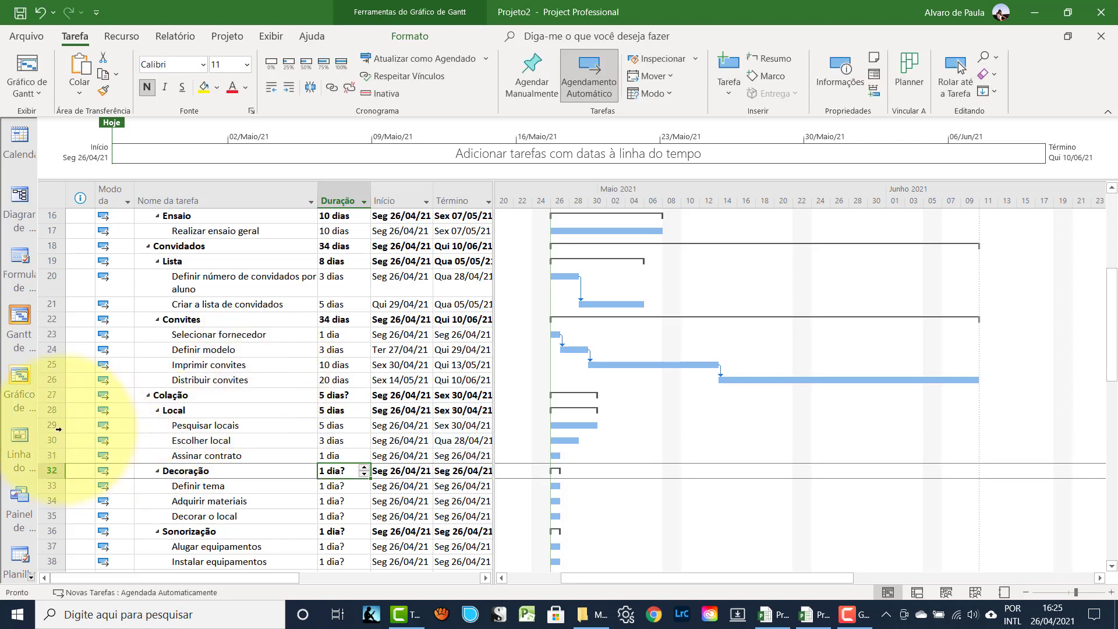
- Link the three Local subtasks in sequence so Local spans 9 days
drag(41, 425, 39, 453)
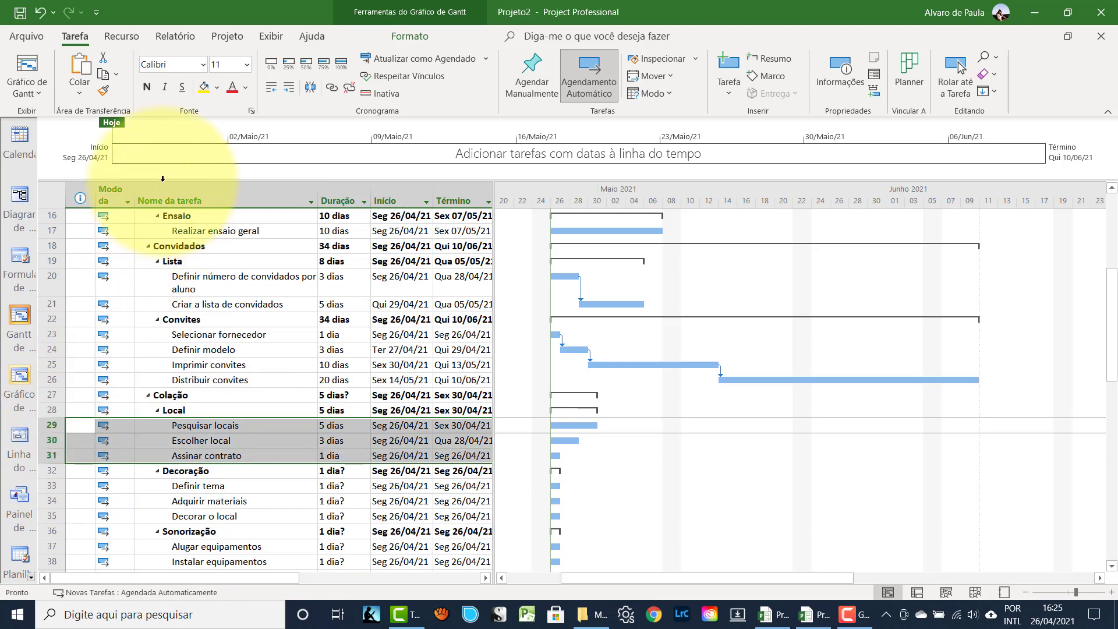
click(331, 90)
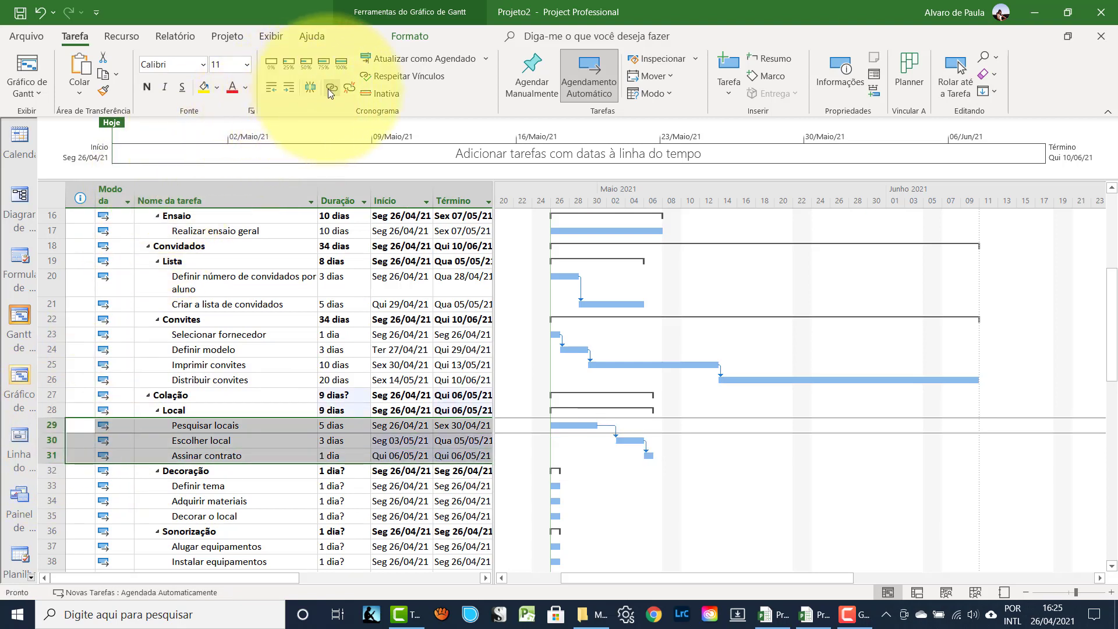
click(234, 488)
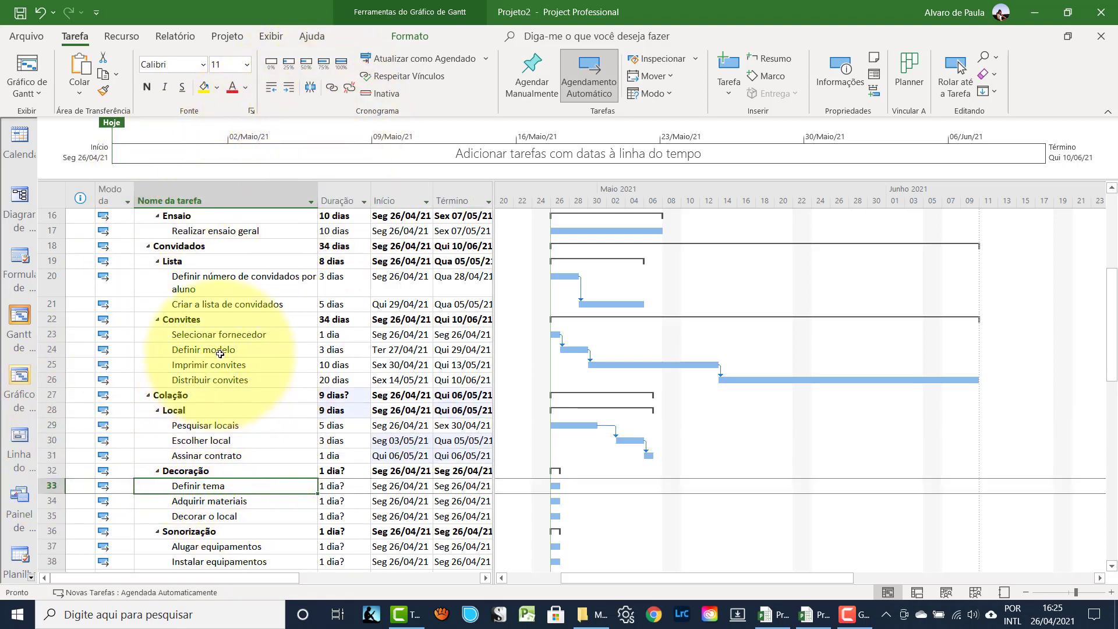
scroll(157, 297, down, 2)
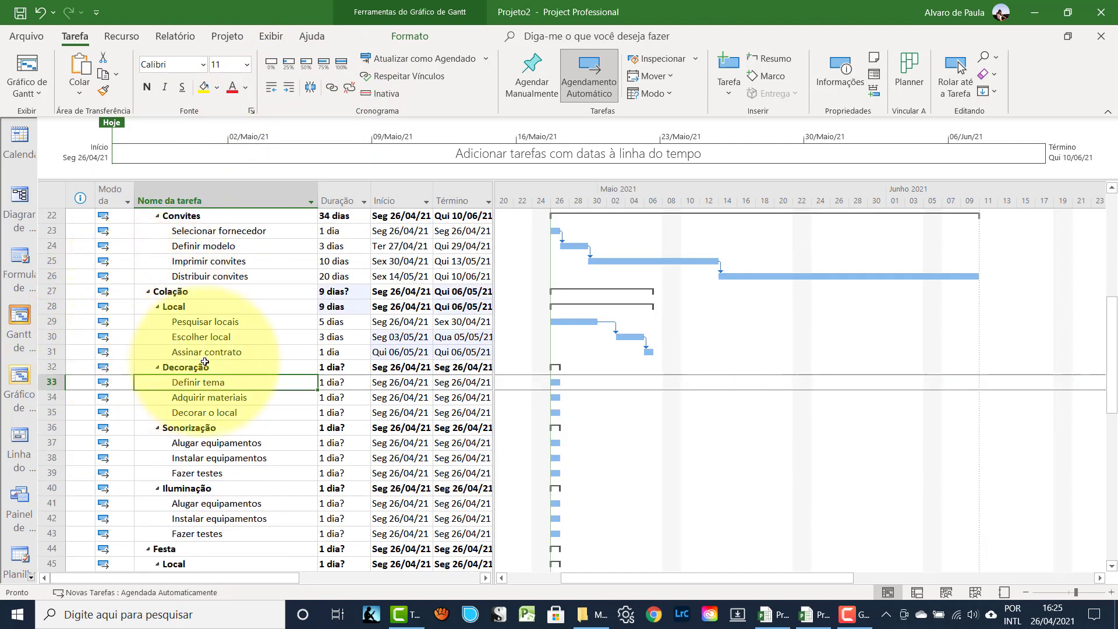
- Enter 1 day for Definir tema, 15 for Adquirir materiais and 1 for Decorar o local
key(Tab)
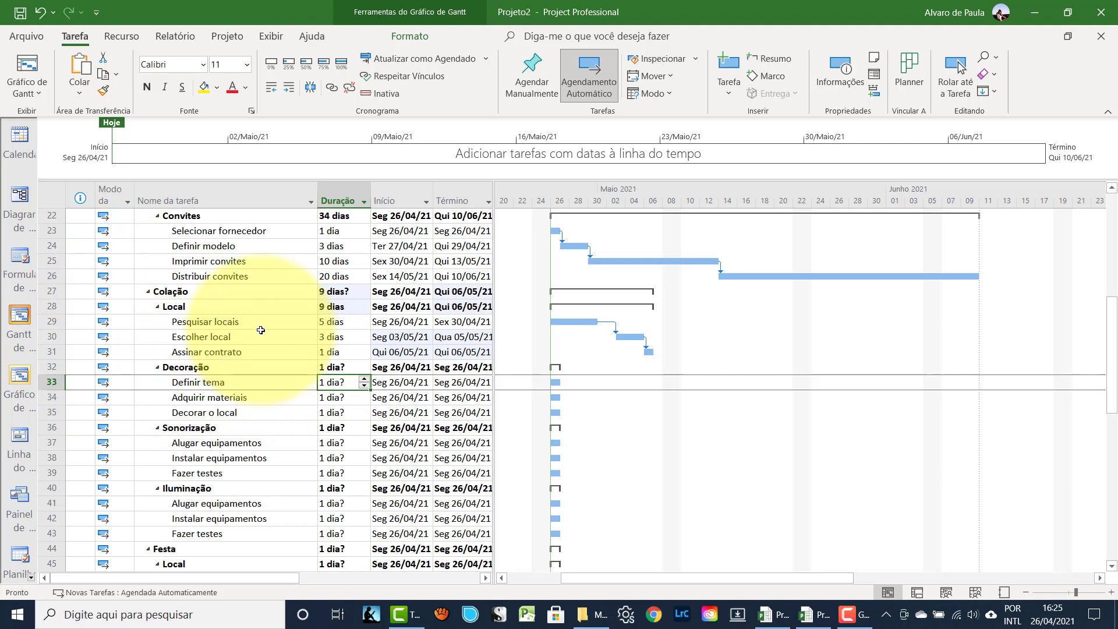
text(1)
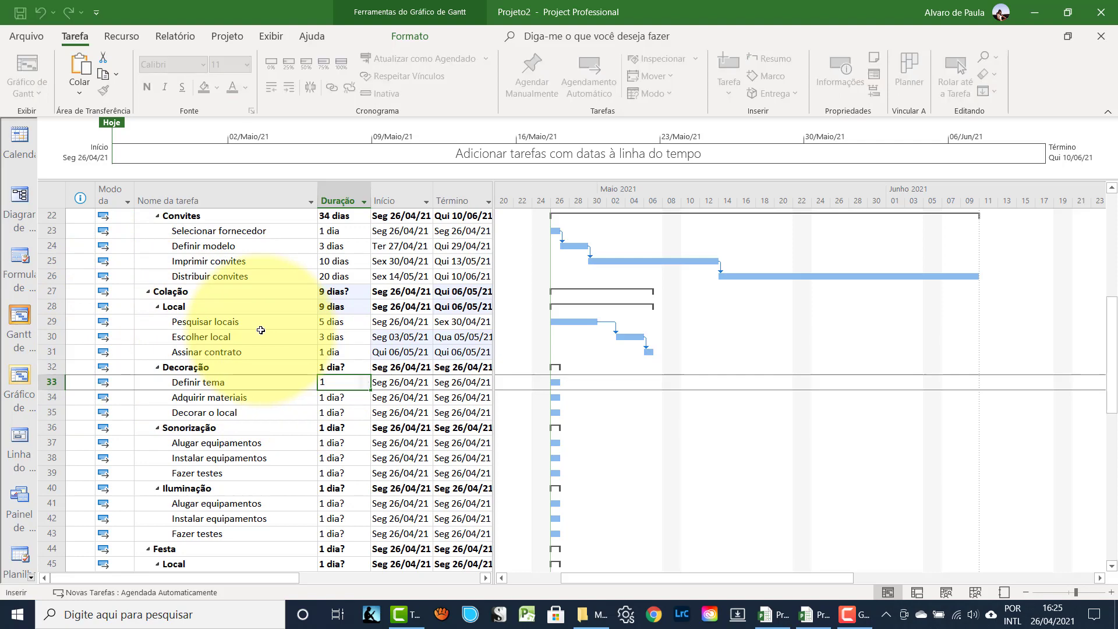
key(Return)
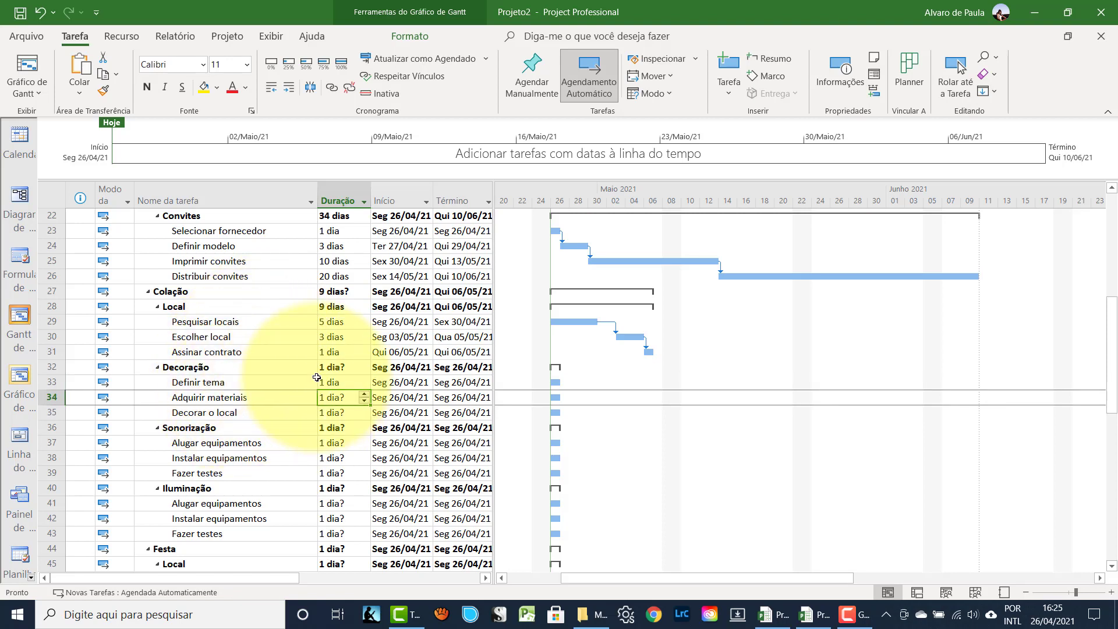
text(15)
key(Return)
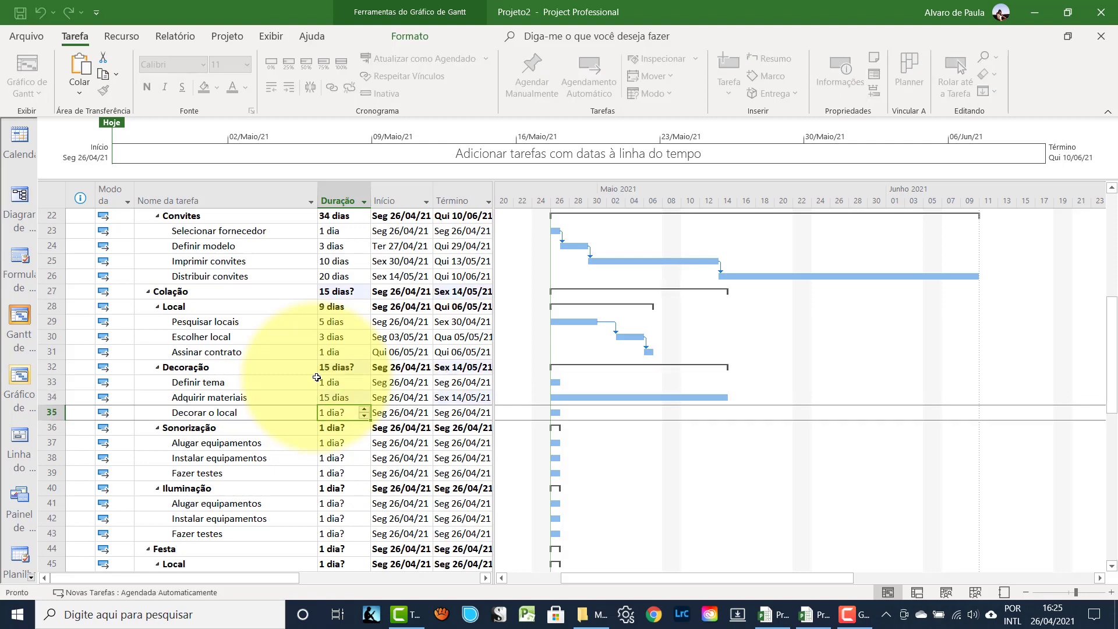
click(331, 410)
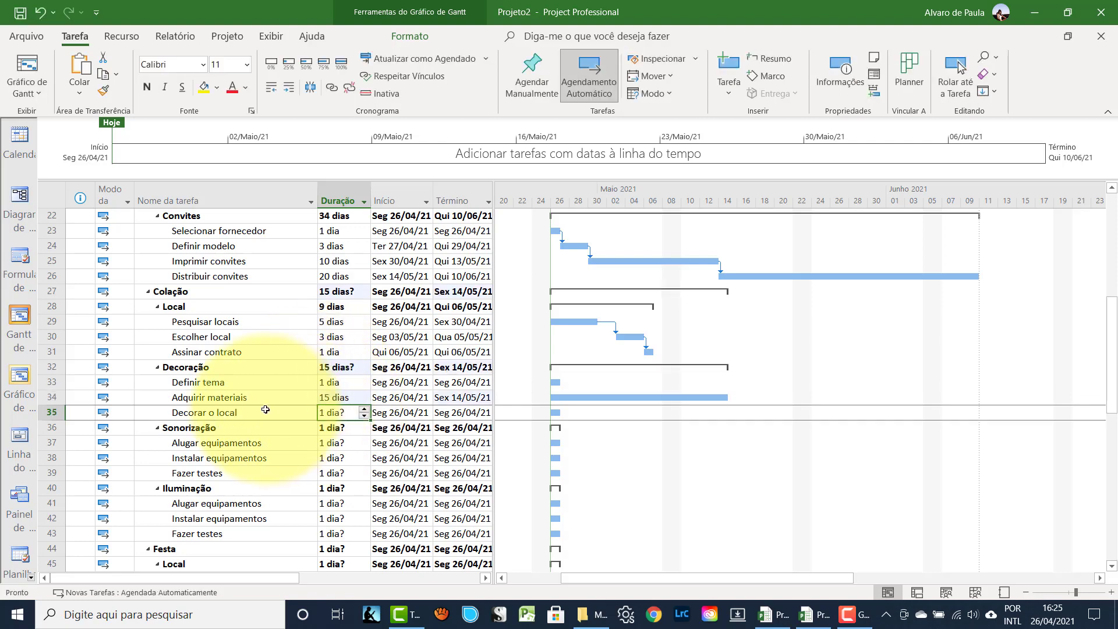
text(1)
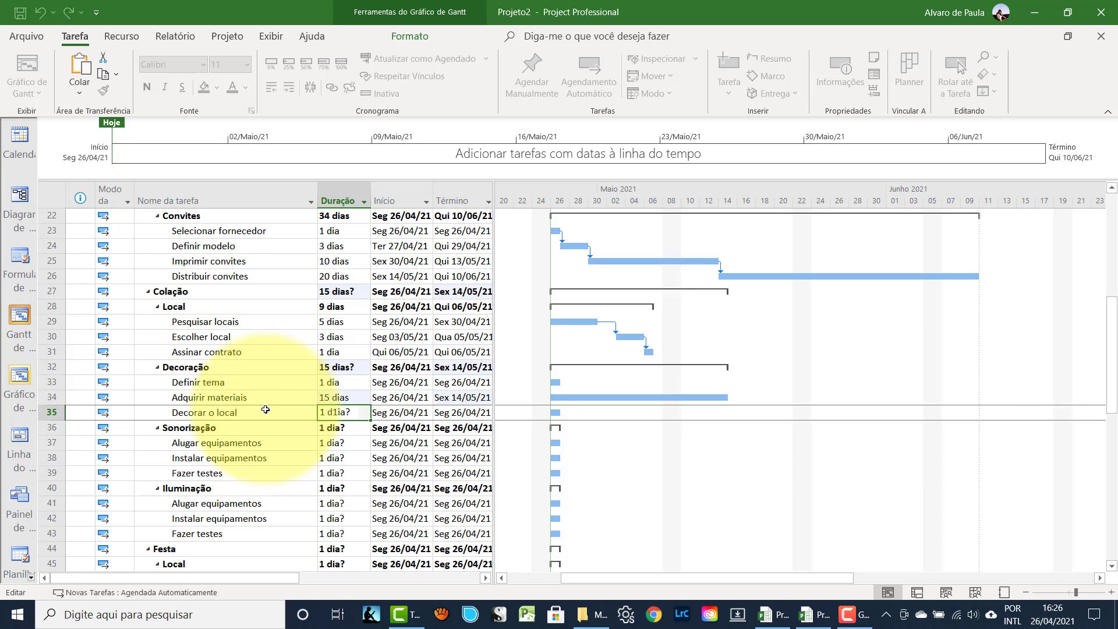
key(BackSpace)
key(BackSpace)
key(BackSpace)
key(BackSpace)
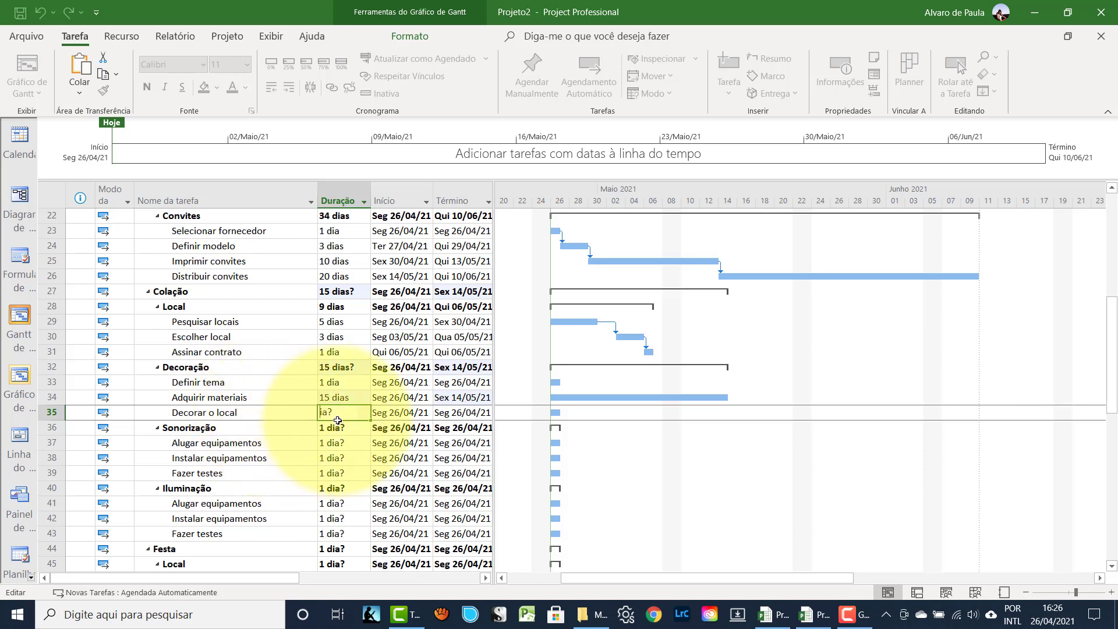
key(shift+End)
text(1)
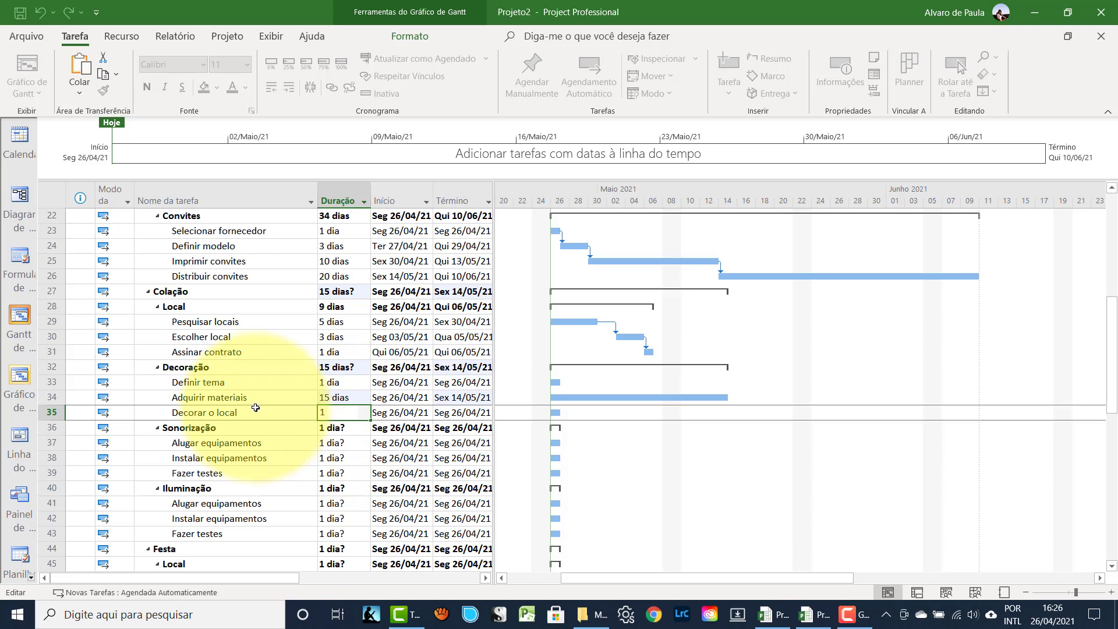
key(Return)
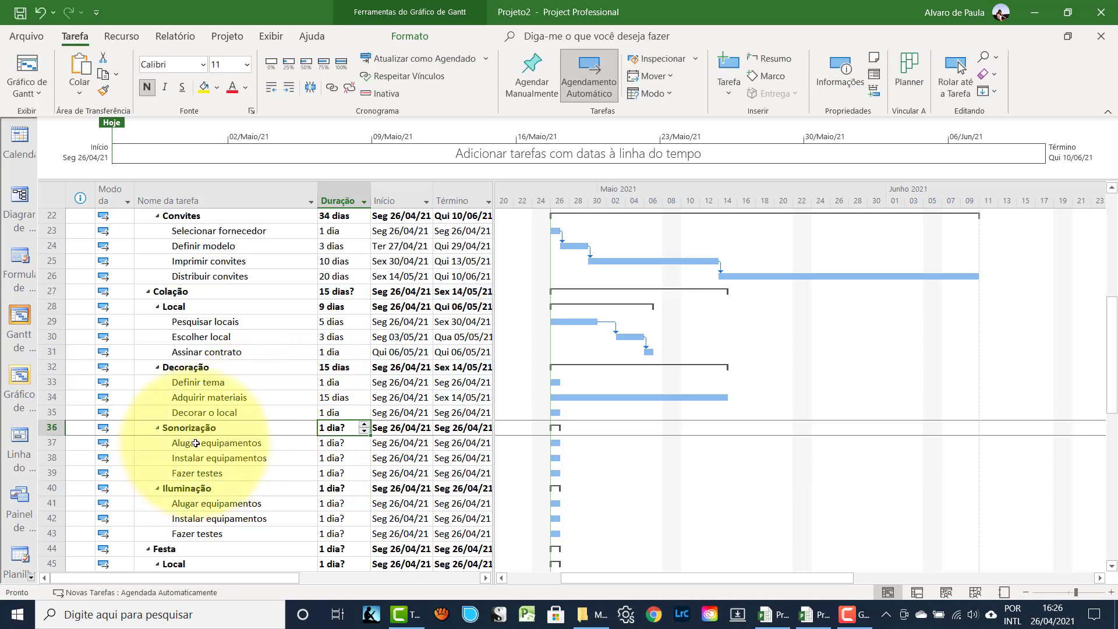
- Enter 5 days for Alugar equipamentos, 1 for Instalar equipamentos and 0 for Fazer testes
click(196, 443)
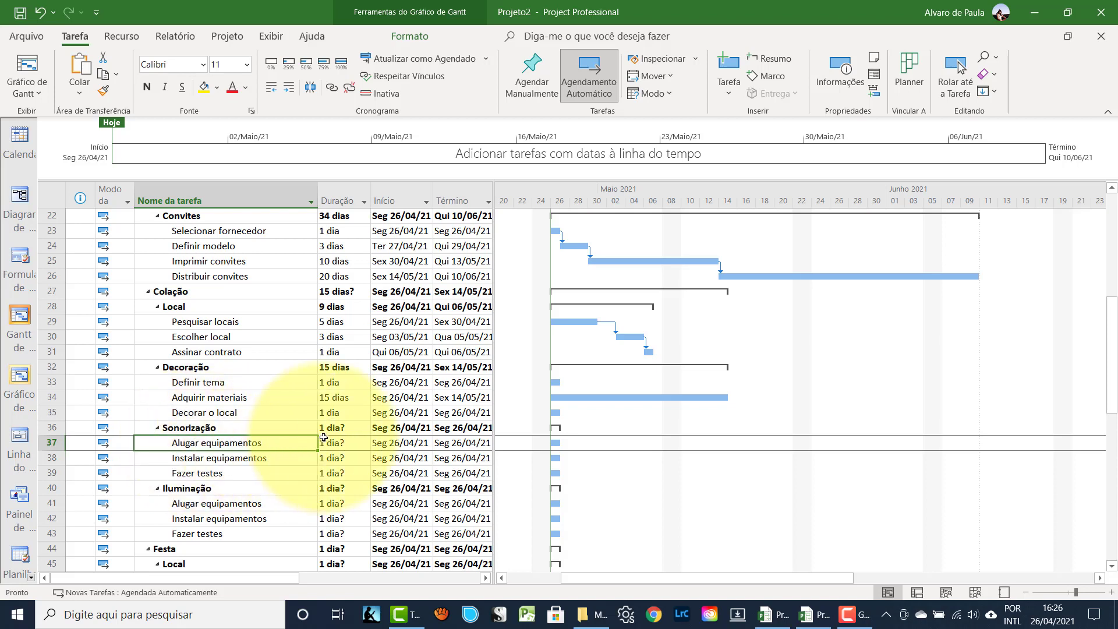
key(Tab)
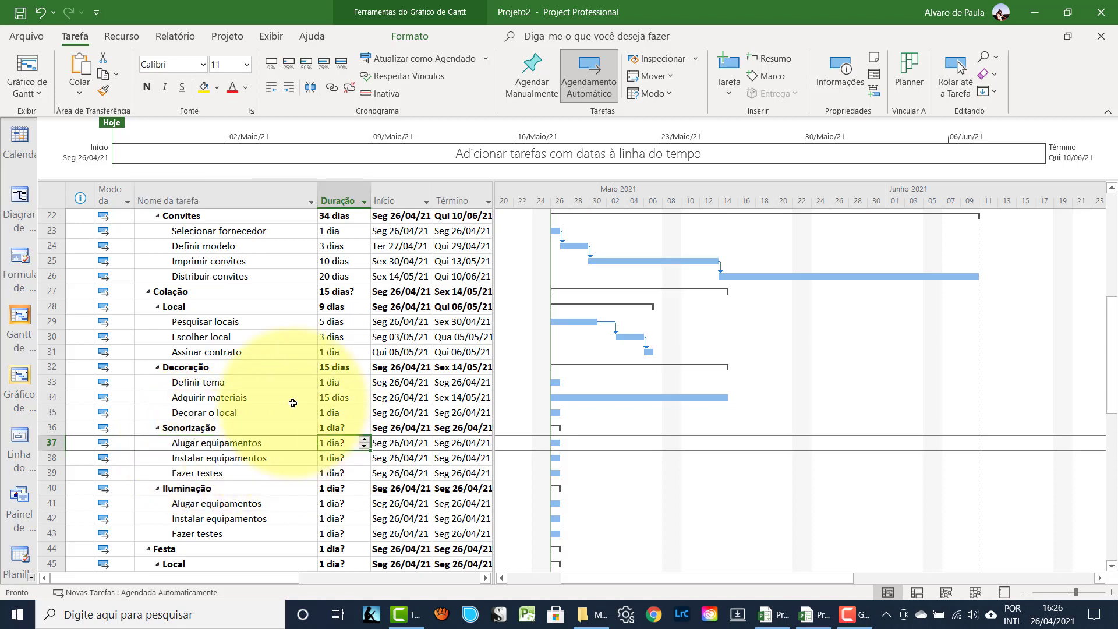
text(5)
key(Return)
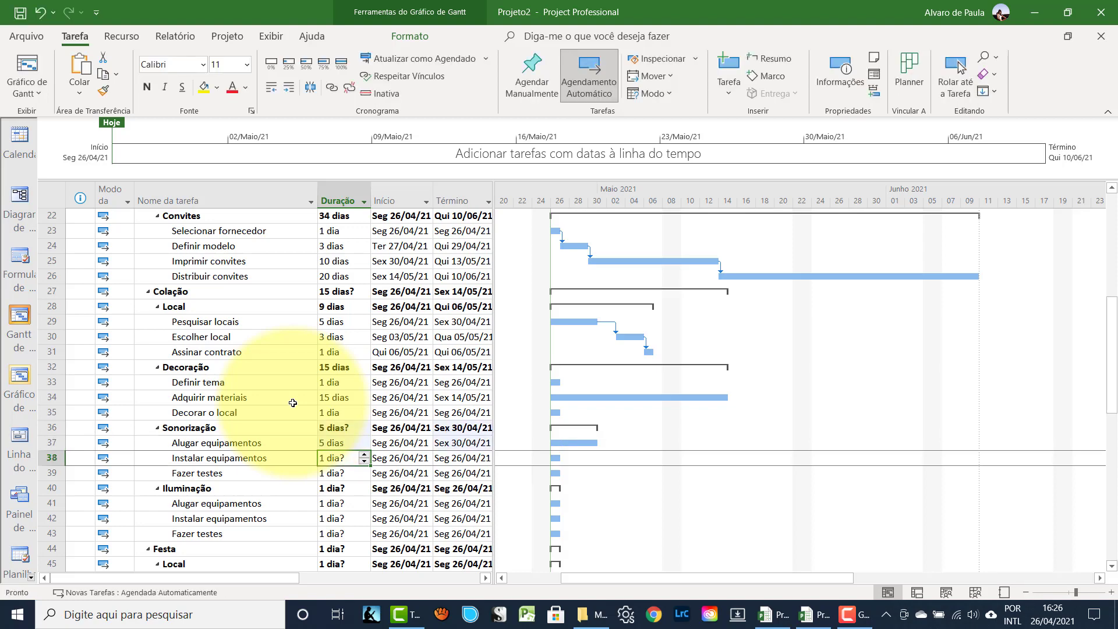
text(1)
key(Return)
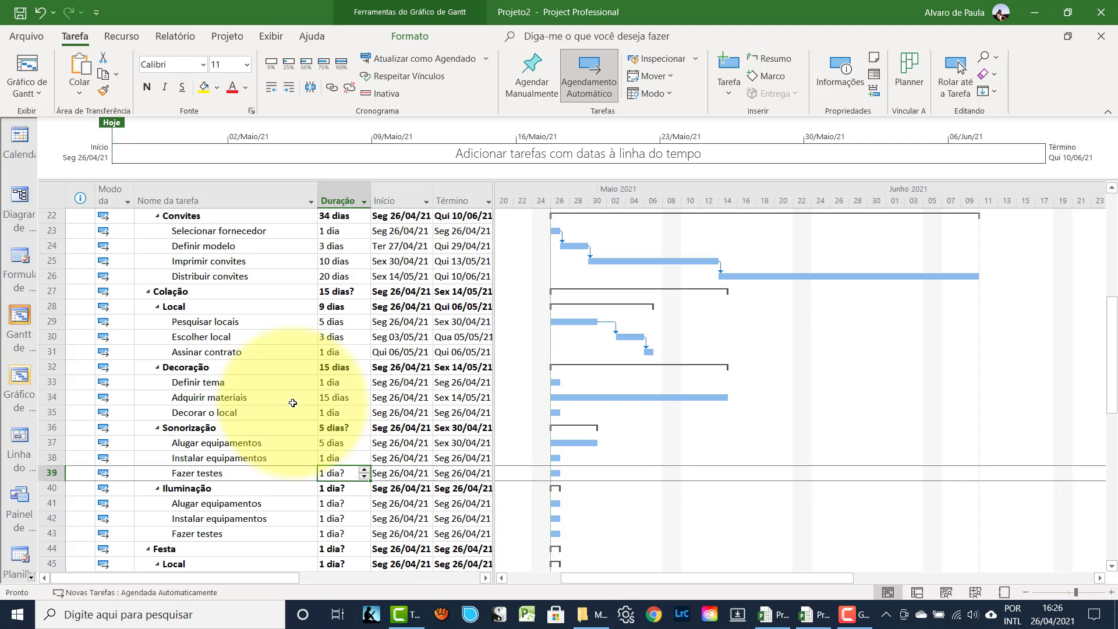
text(0)
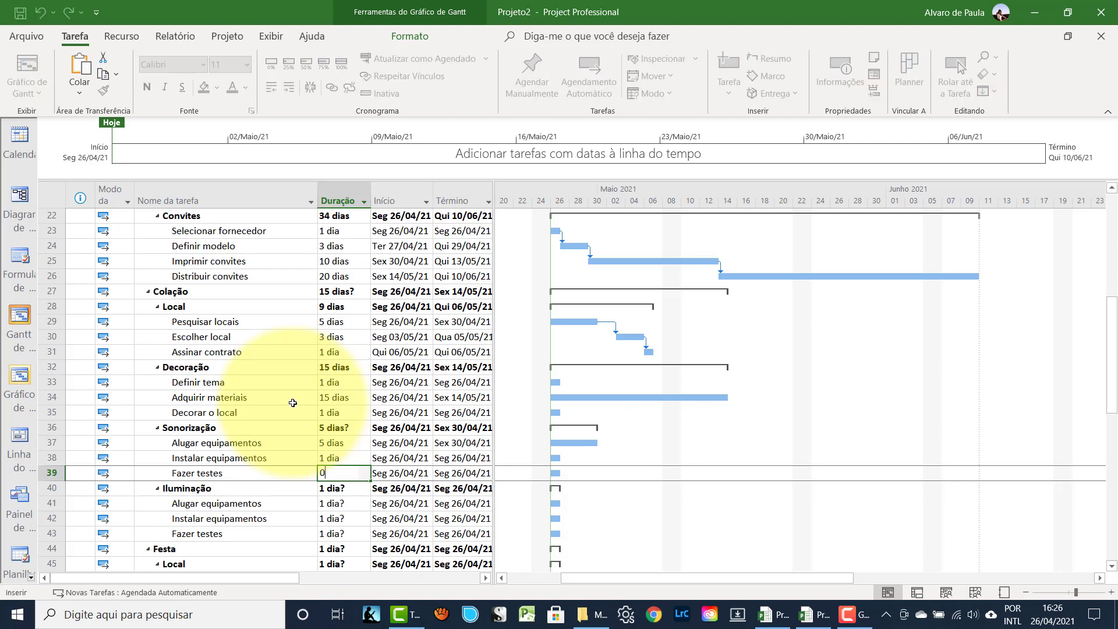
key(Return)
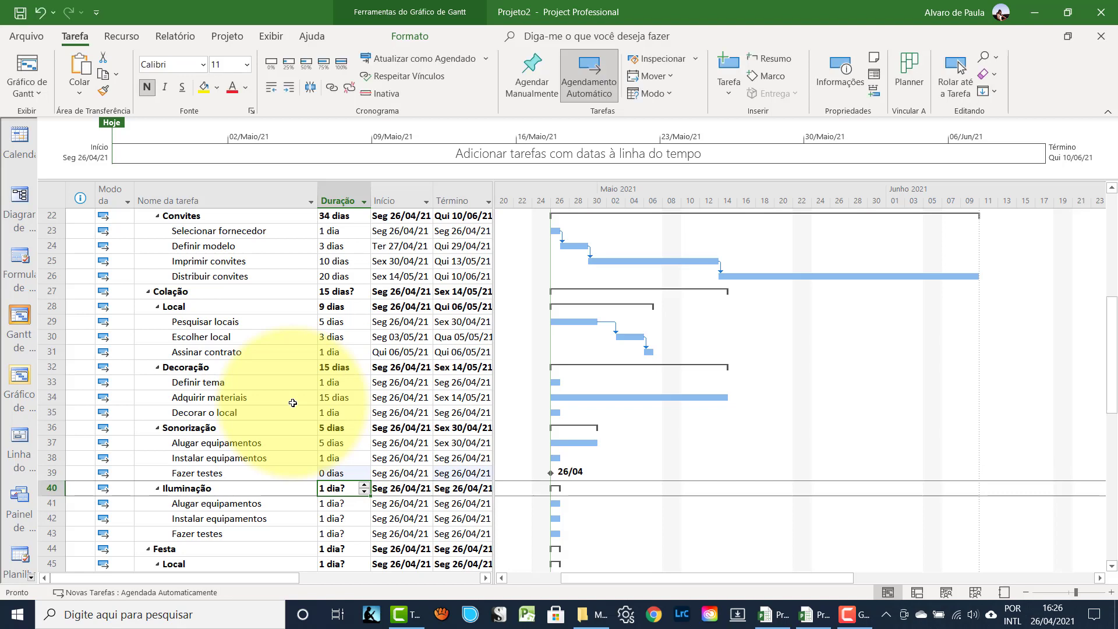
- Link the three Sonorização subtasks in sequence
click(51, 448)
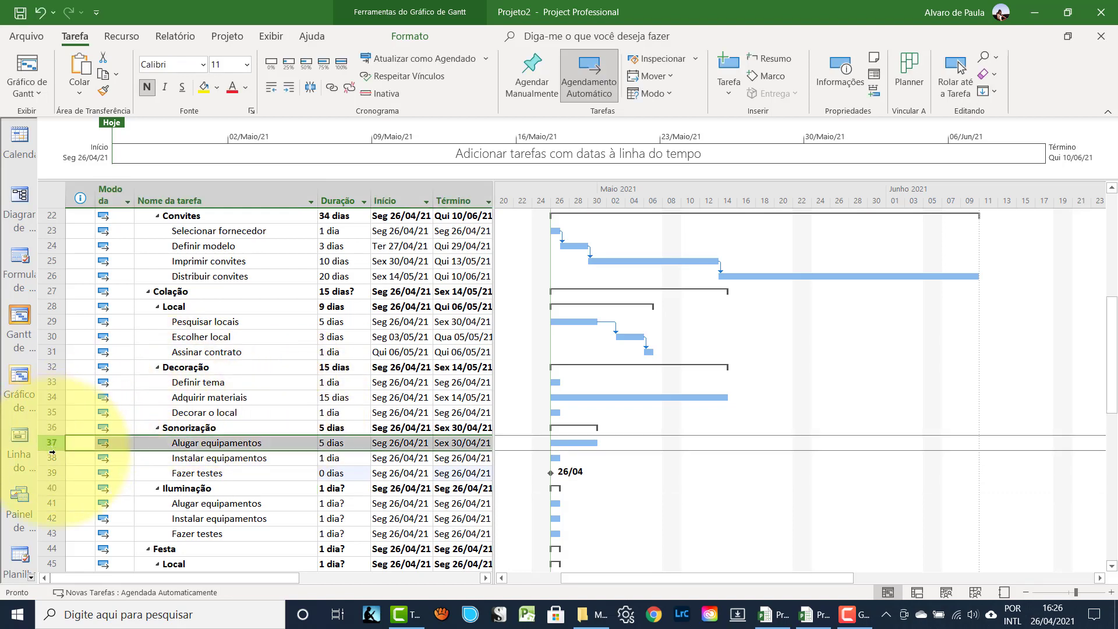
drag(51, 452, 51, 473)
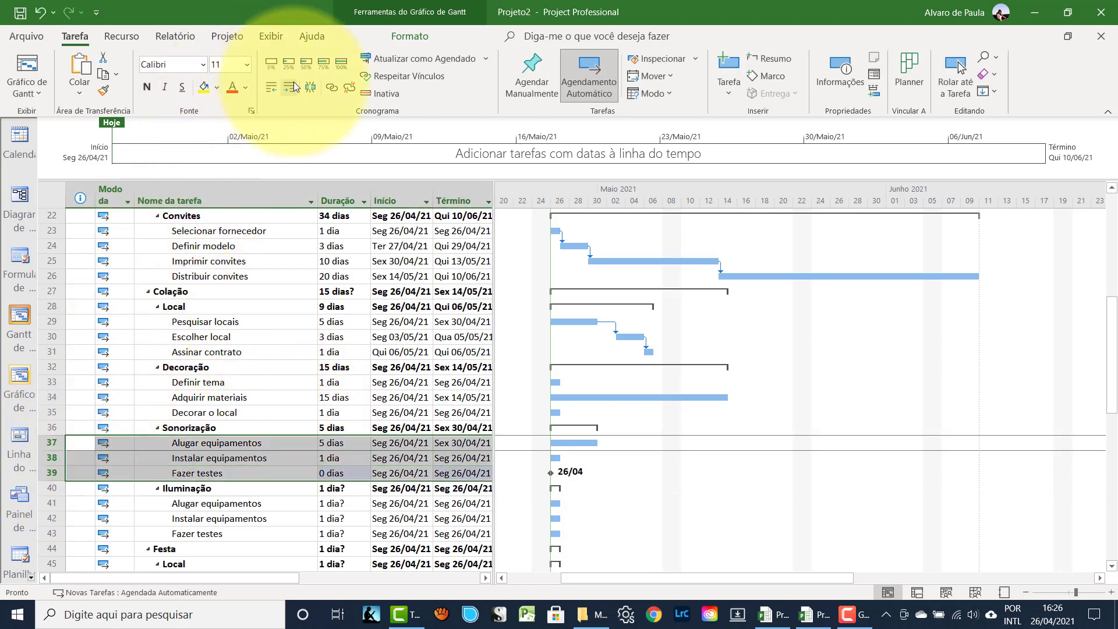
click(330, 87)
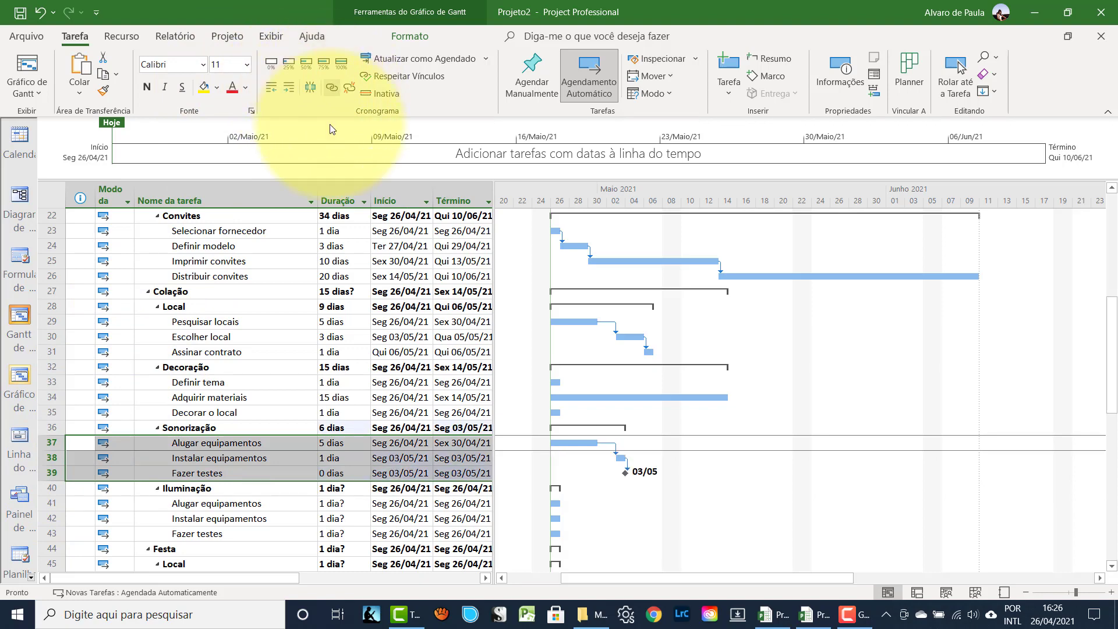
click(250, 503)
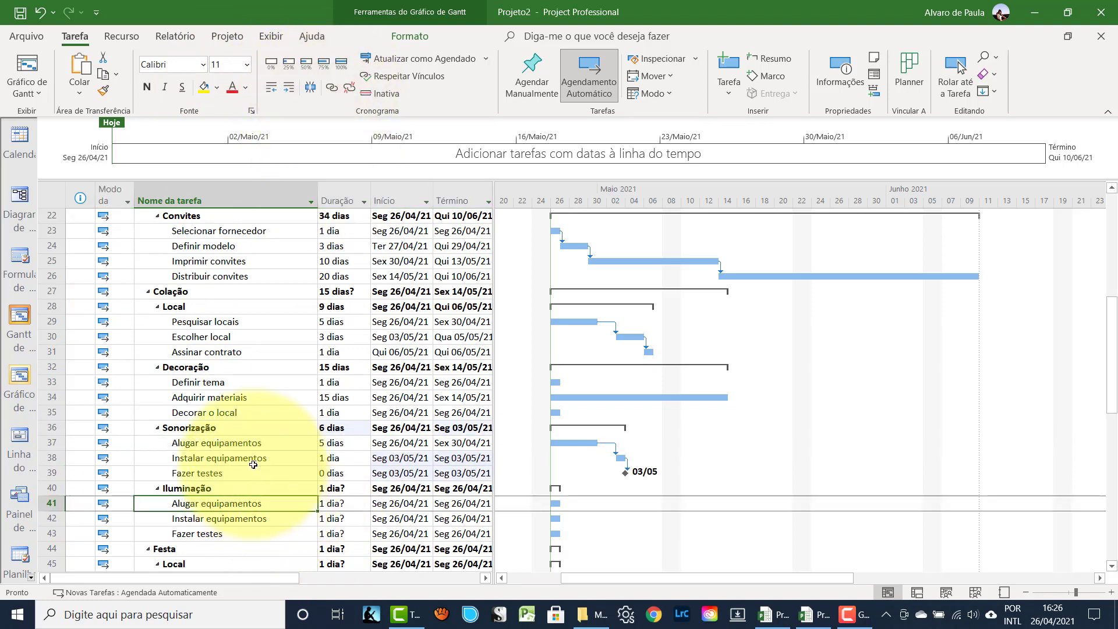
- Enter 5 days for Alugar equipamentos, 1 for Instalar equipamentos and 0 for Fazer testes
scroll(254, 464, down, 2)
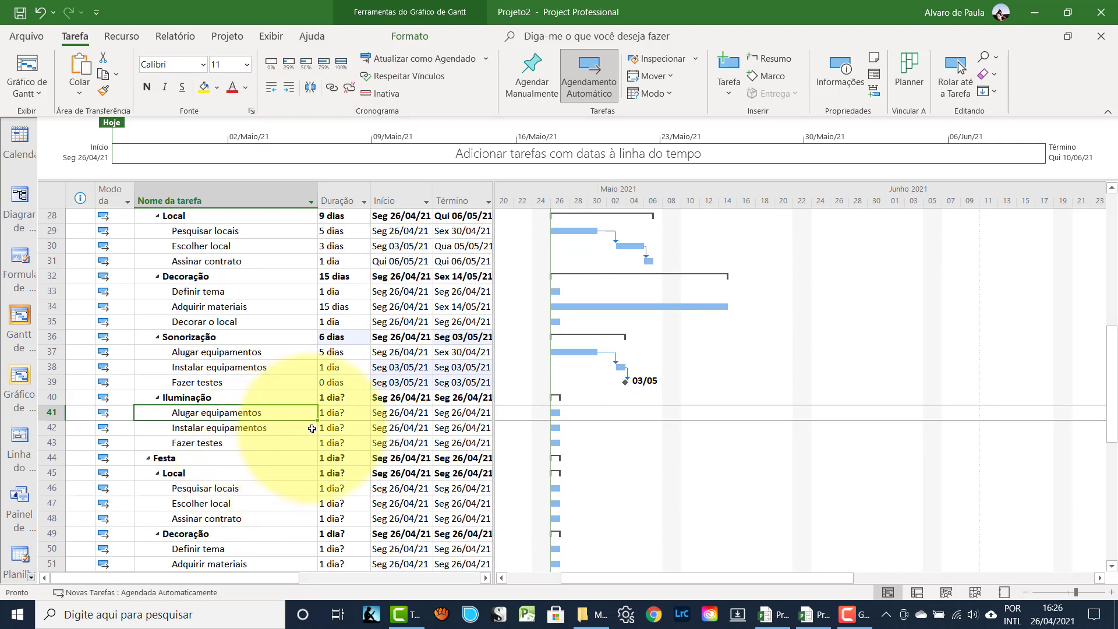
click(332, 415)
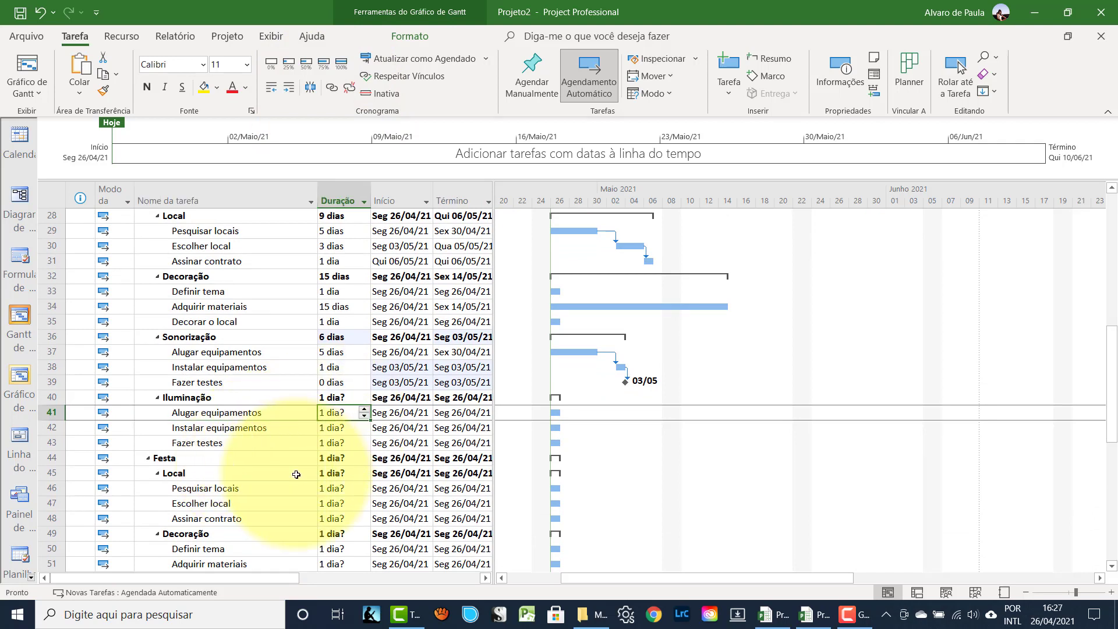
text(5)
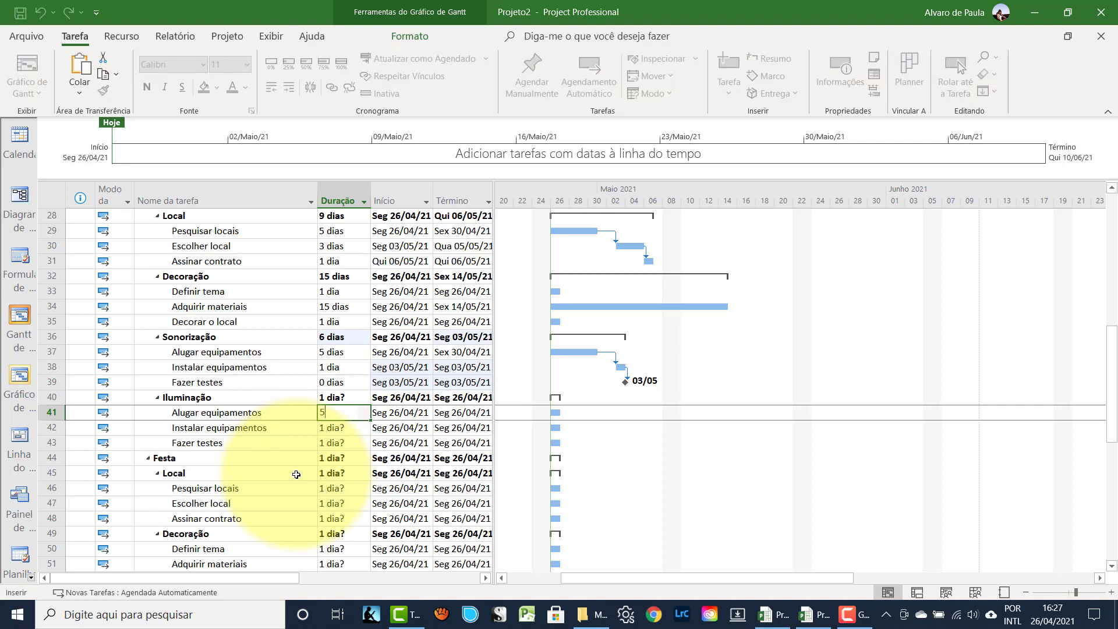
key(Return)
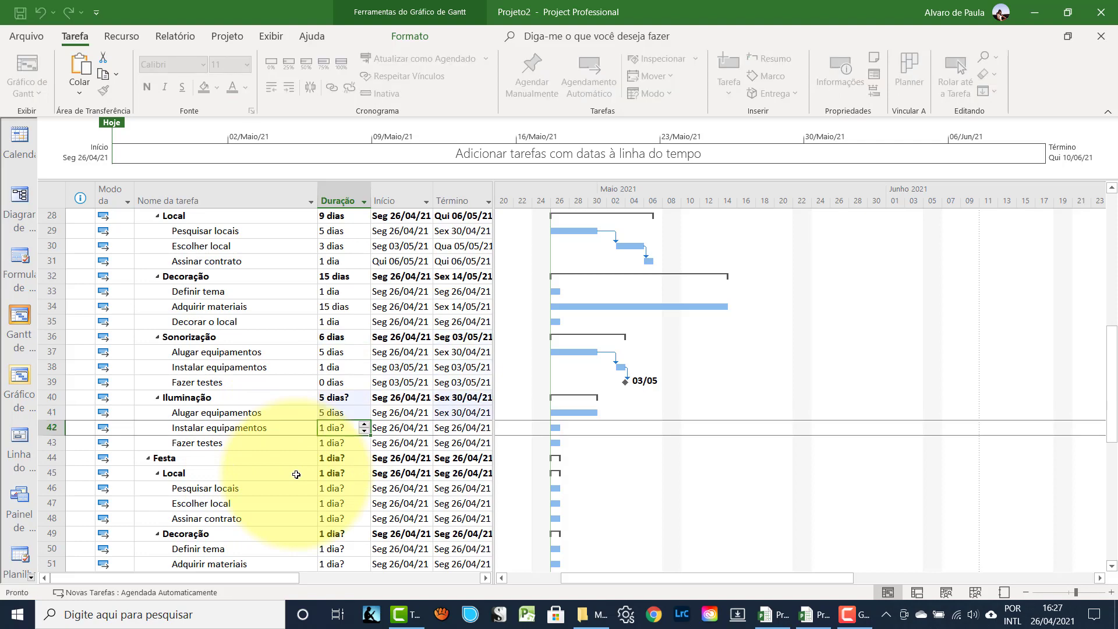
text(1)
key(Return)
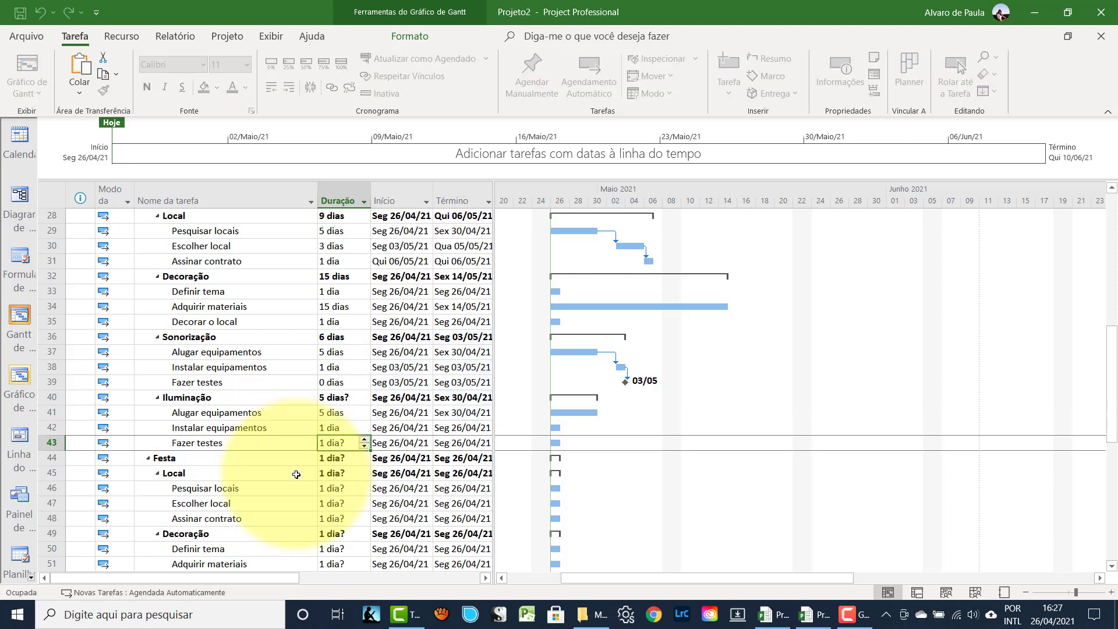
text(0)
key(Return)
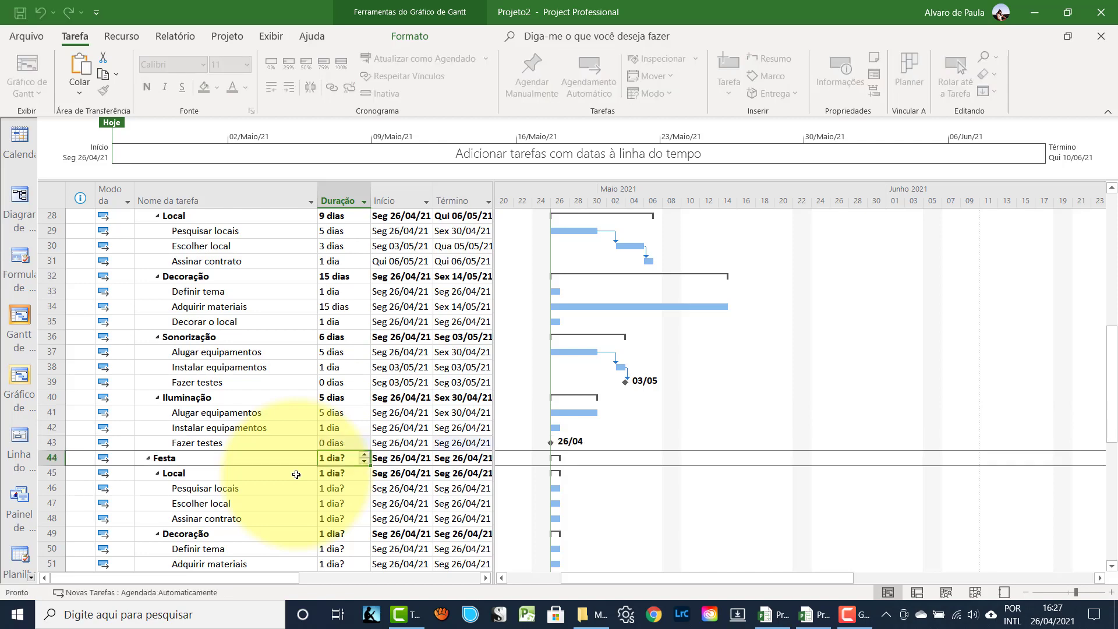
- Link the three Iluminação subtasks in sequence
drag(66, 419, 52, 443)
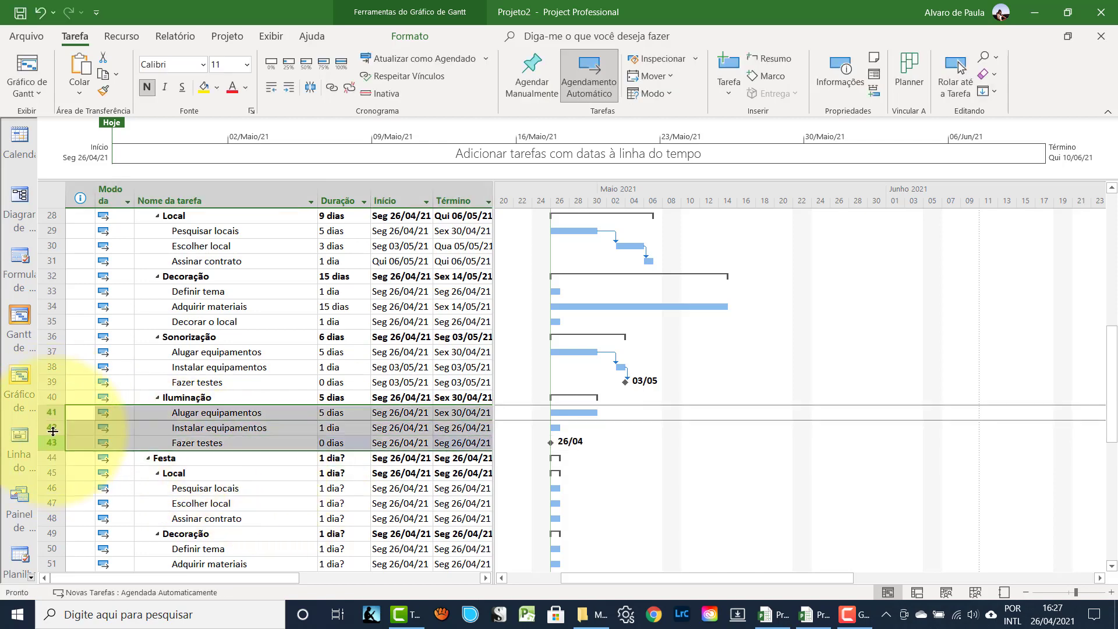
click(330, 92)
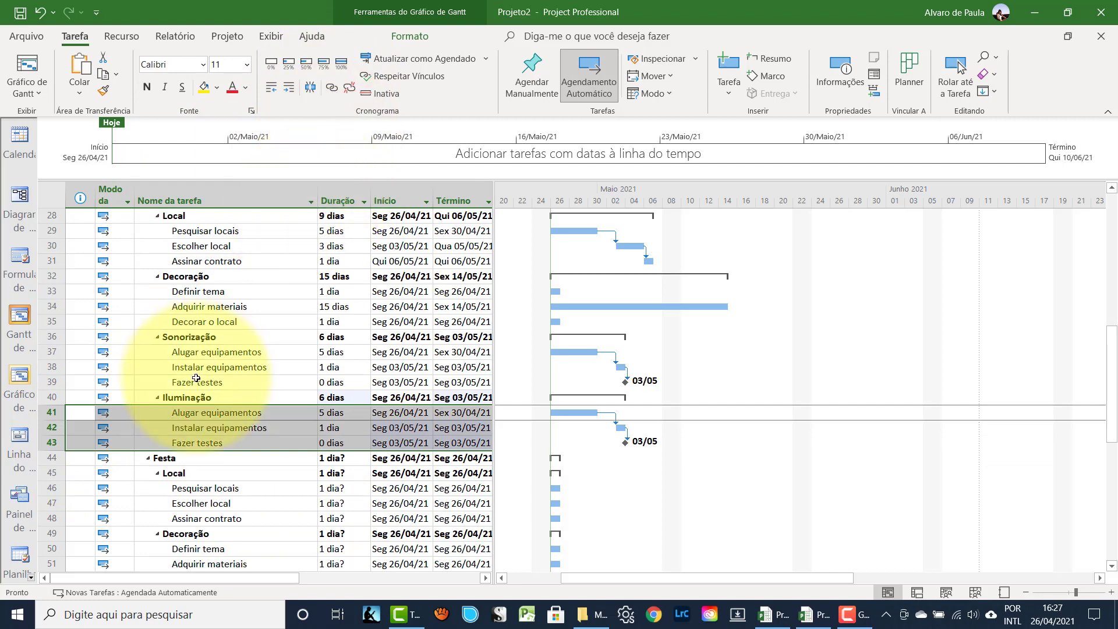
scroll(182, 396, down, 2)
click(182, 397)
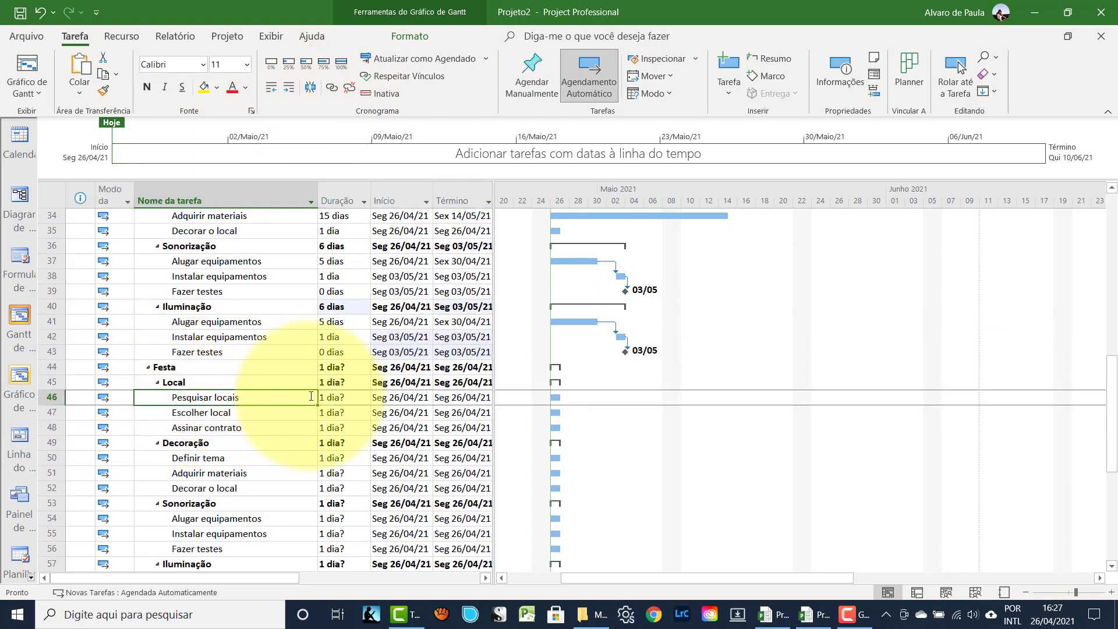
- Enter 3, 3 and 1 days for Pesquisar locais, Escolher local and Assinar contrato
key(Tab)
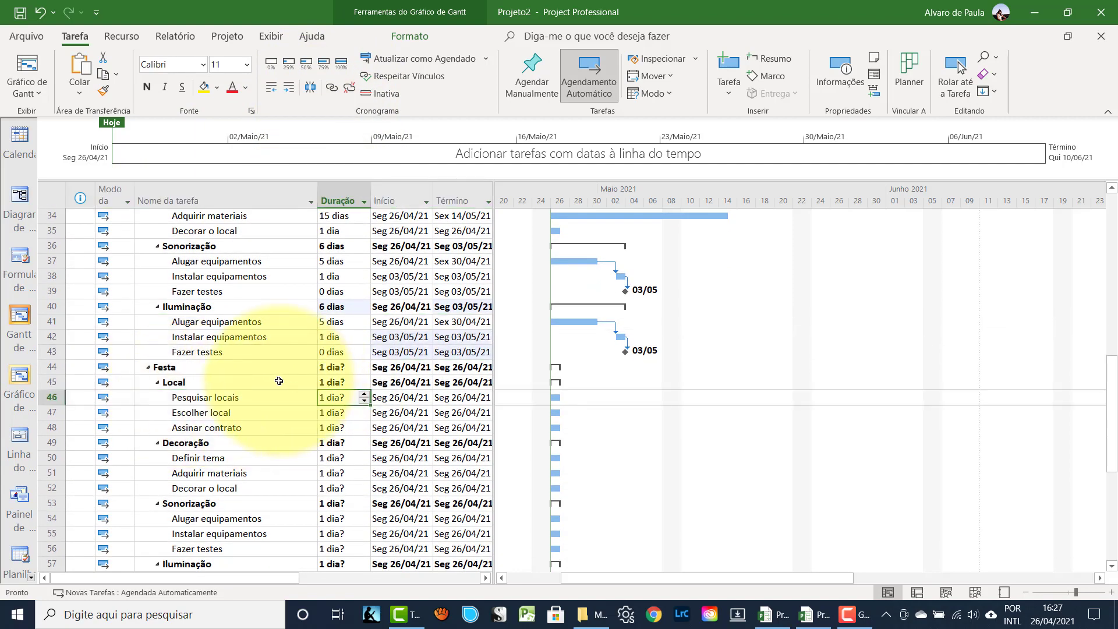
text(3)
key(Return)
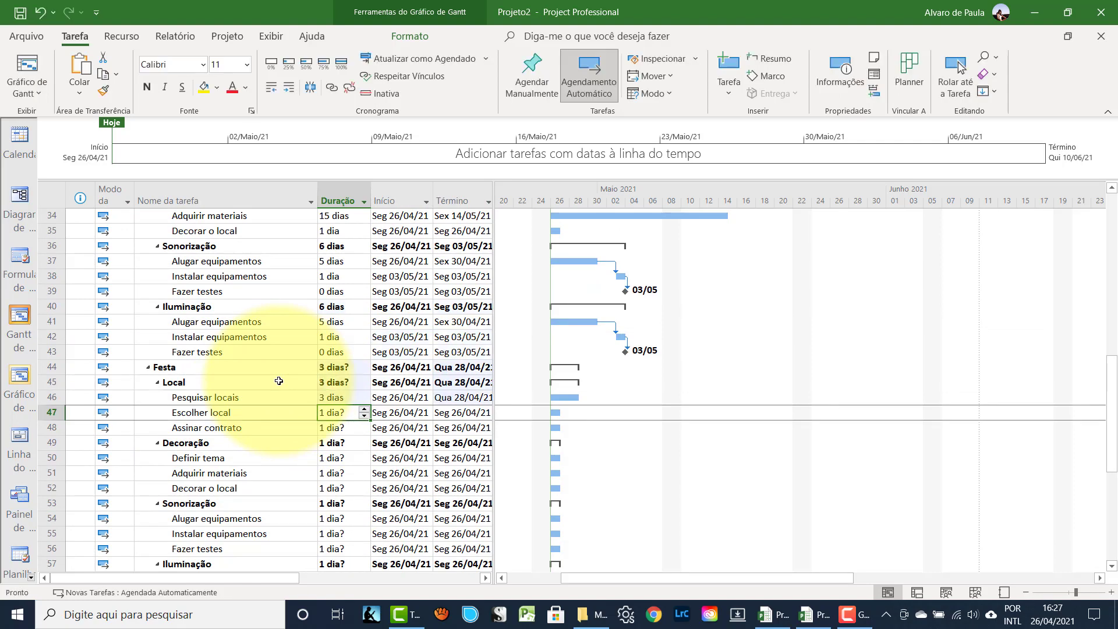
text(3)
key(Return)
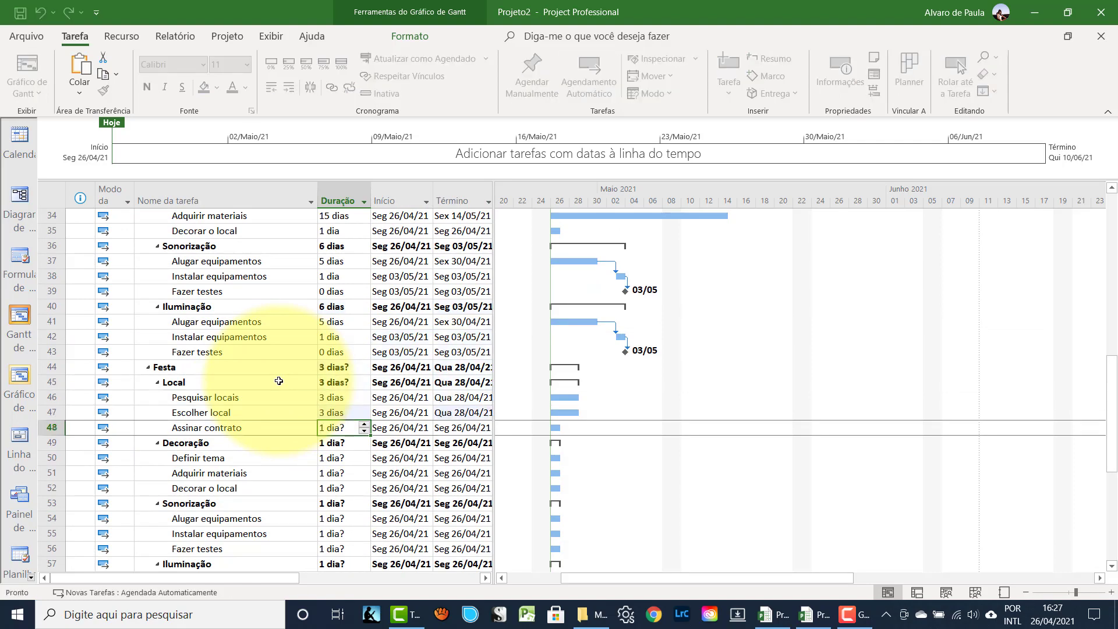
text(1)
key(Return)
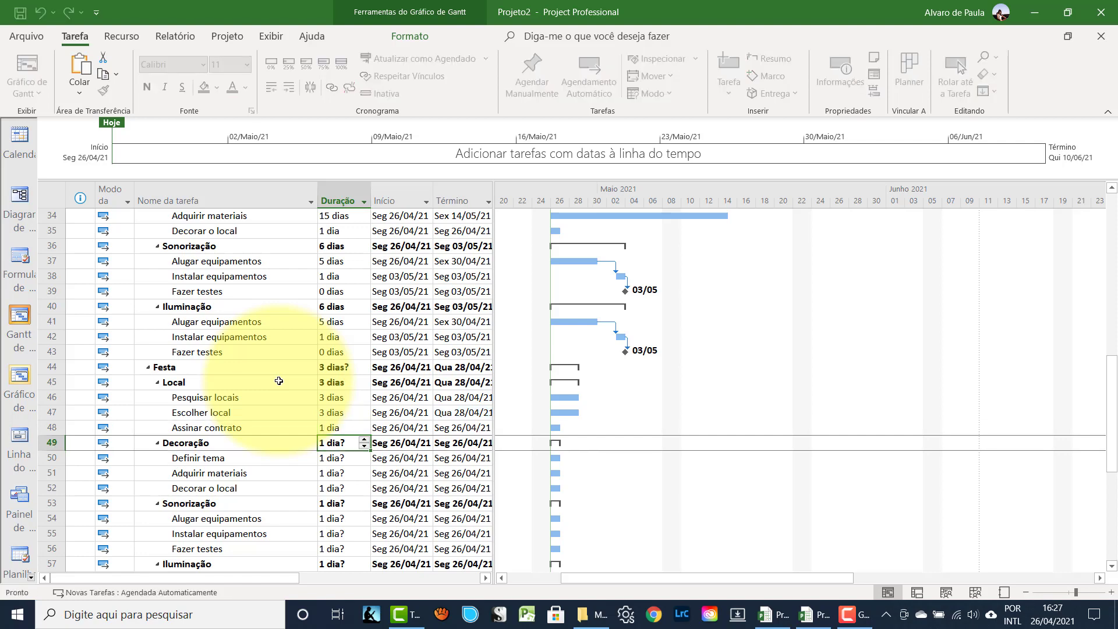
- Link the three Festa Local subtasks in sequence, ending 04/05
drag(52, 397, 53, 425)
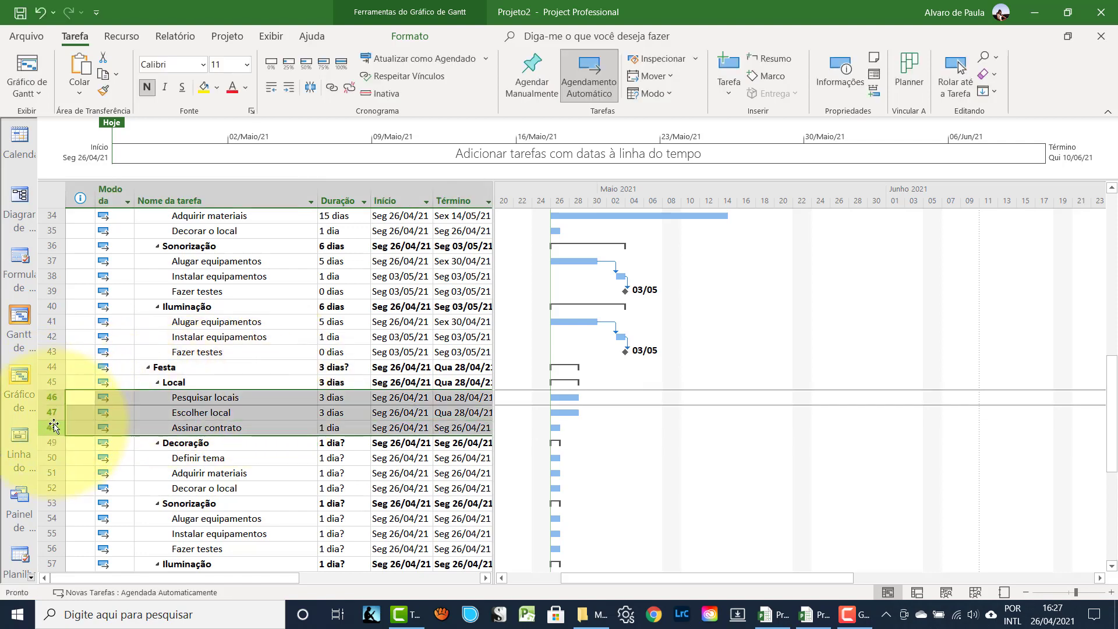
click(333, 91)
scroll(209, 417, down, 1)
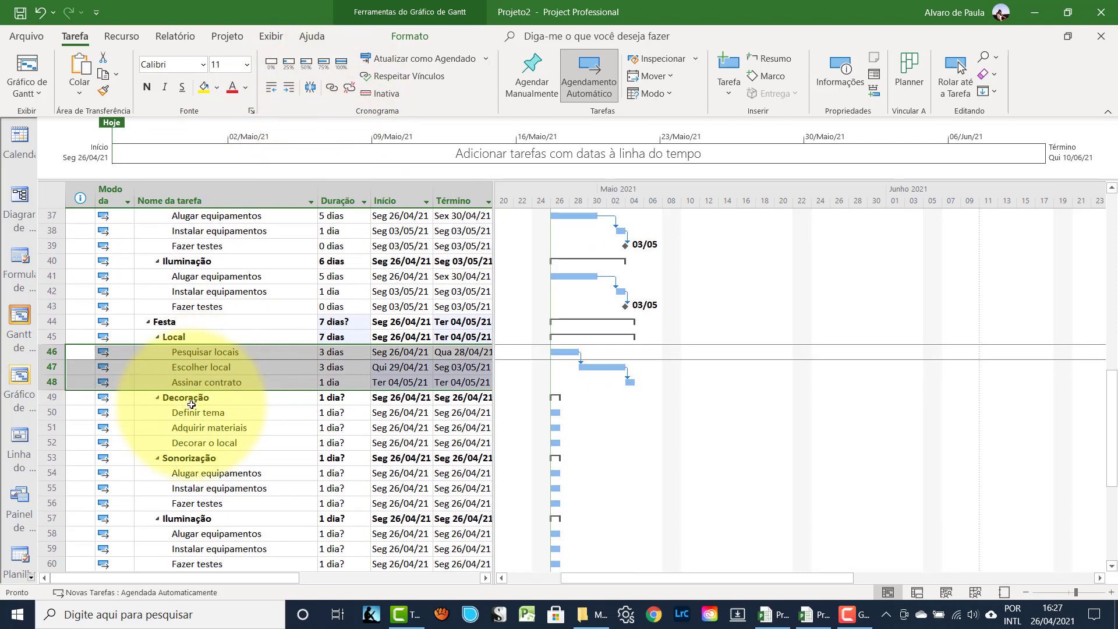
click(192, 410)
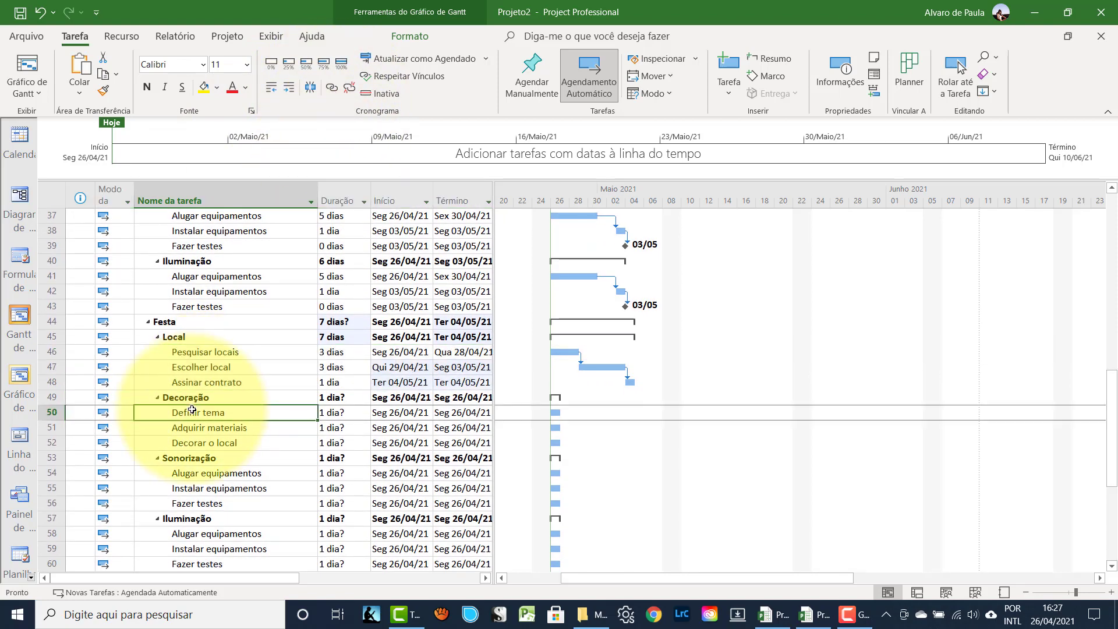
- Copy the 1, 15 and 1 day durations from Decoração rows 33–35 onto Festa rows 50–52
scroll(193, 410, up, 2)
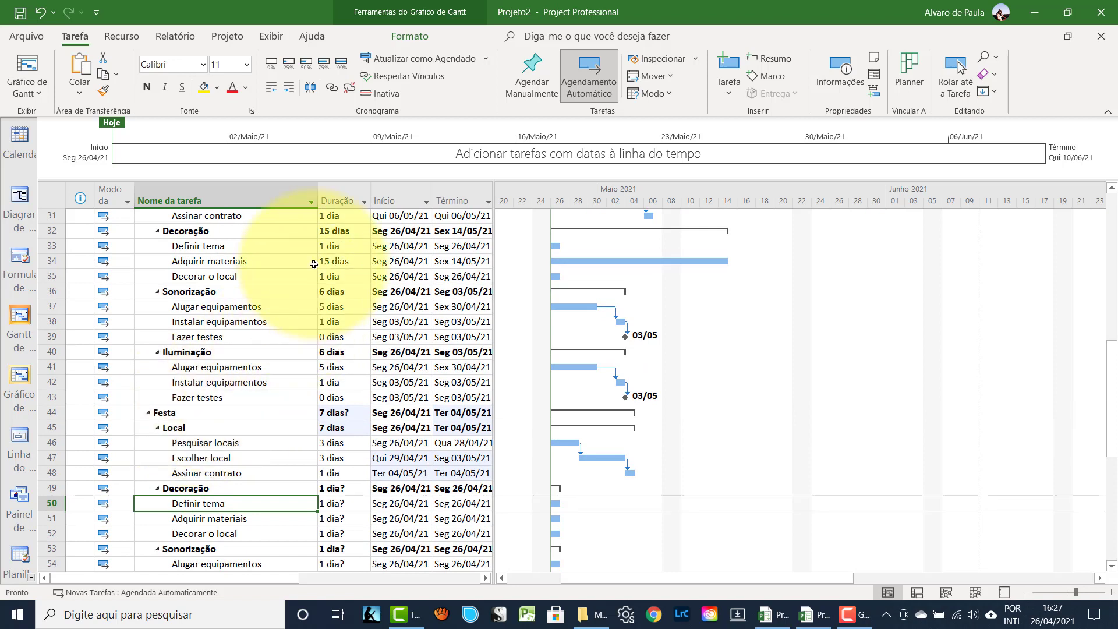
drag(330, 245, 327, 273)
key(ctrl+c)
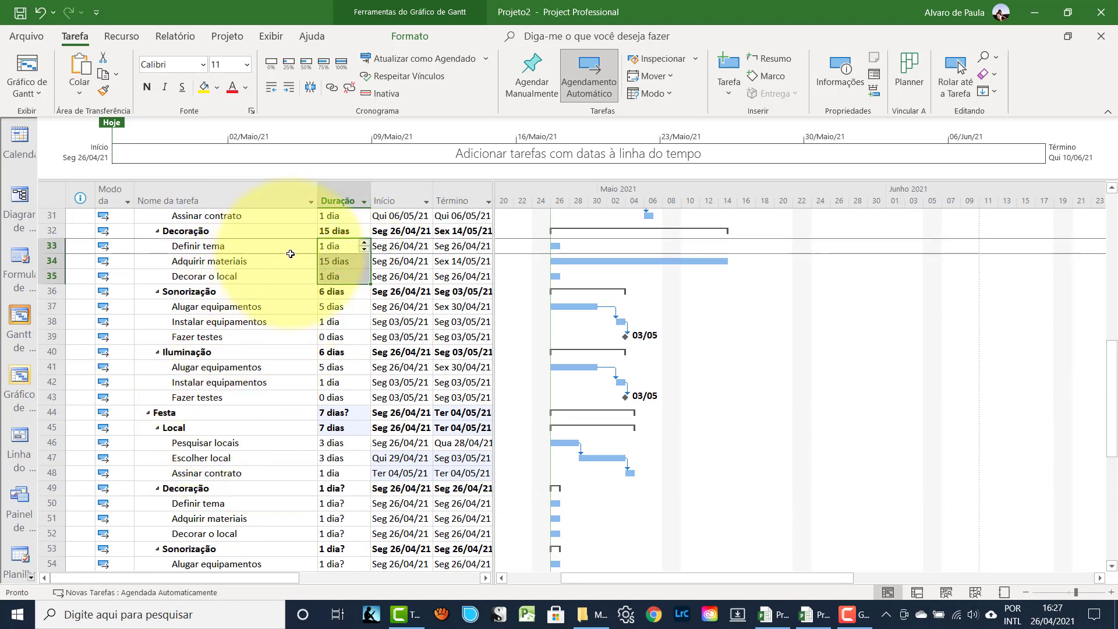
scroll(249, 291, down, 1)
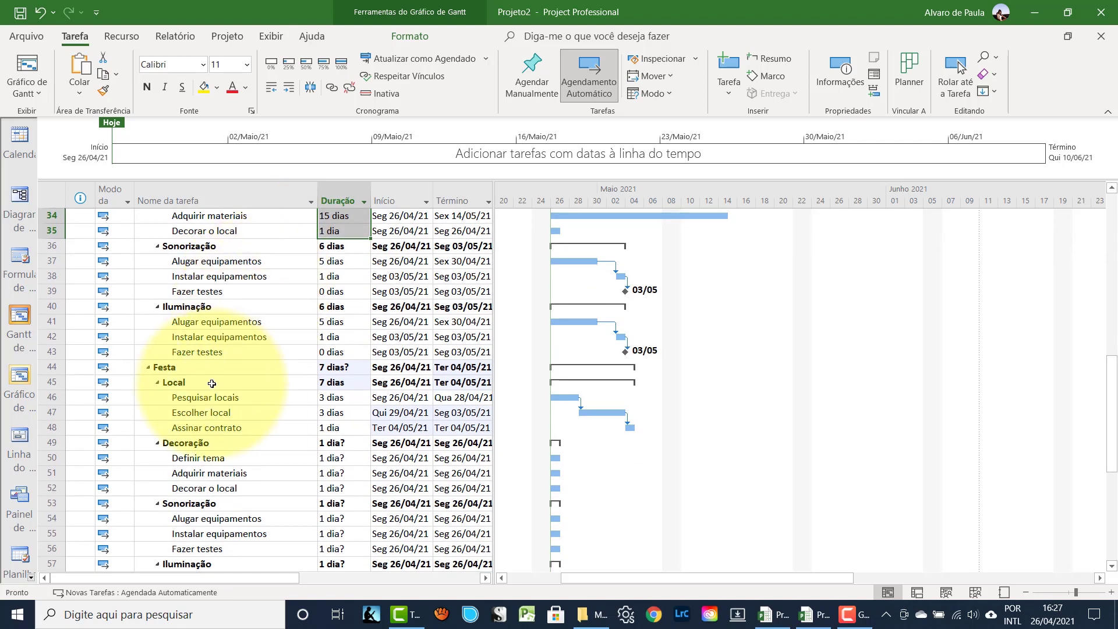
drag(328, 457, 329, 486)
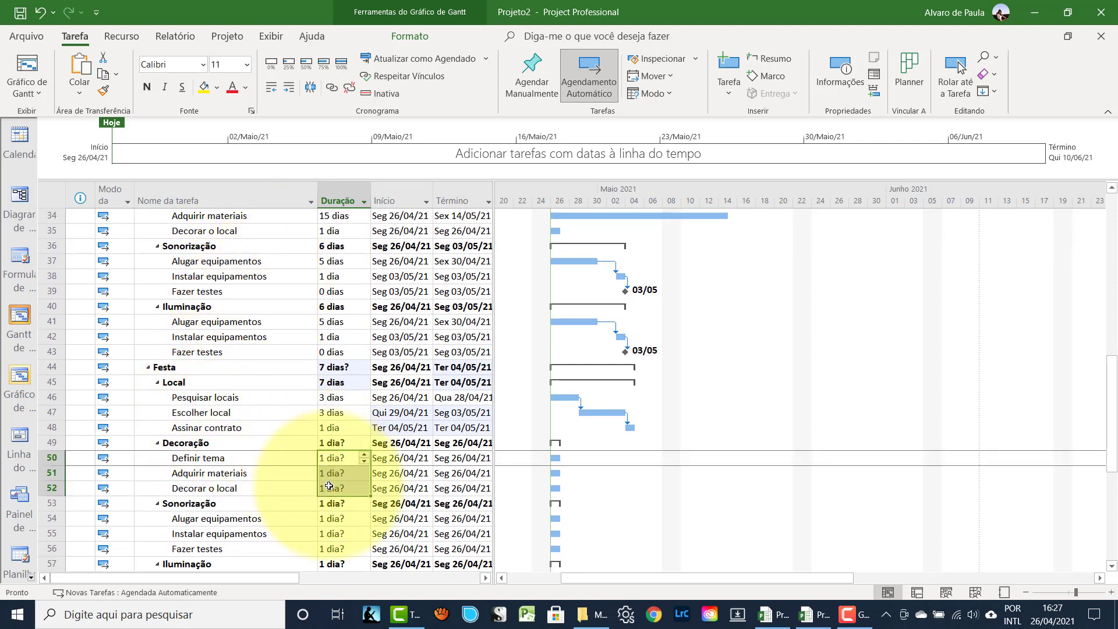
key(ctrl+v)
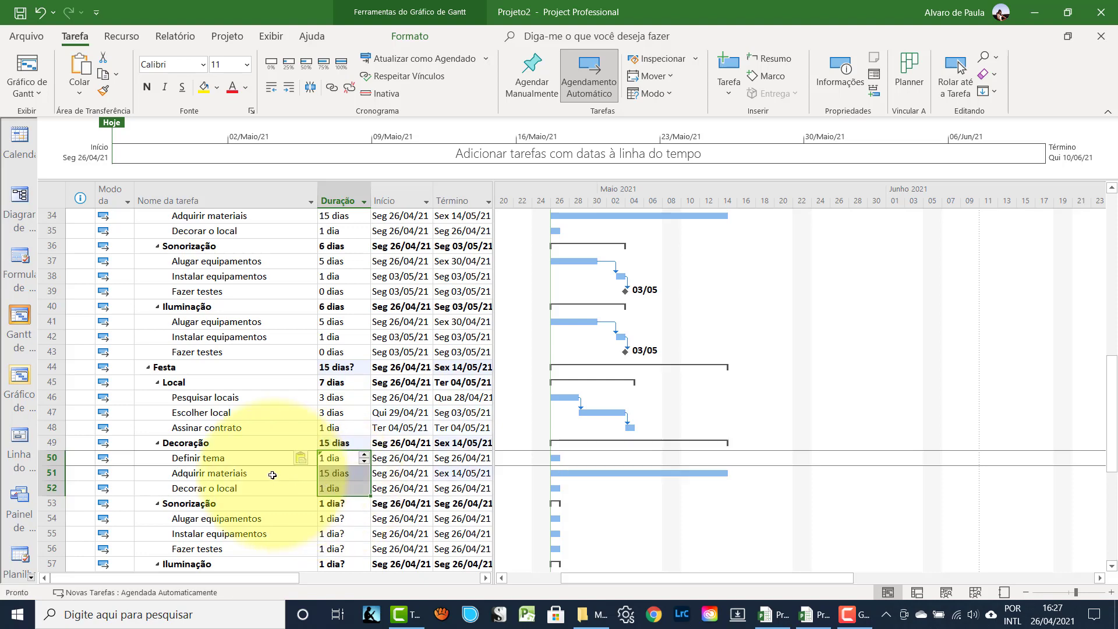
scroll(271, 475, up, 2)
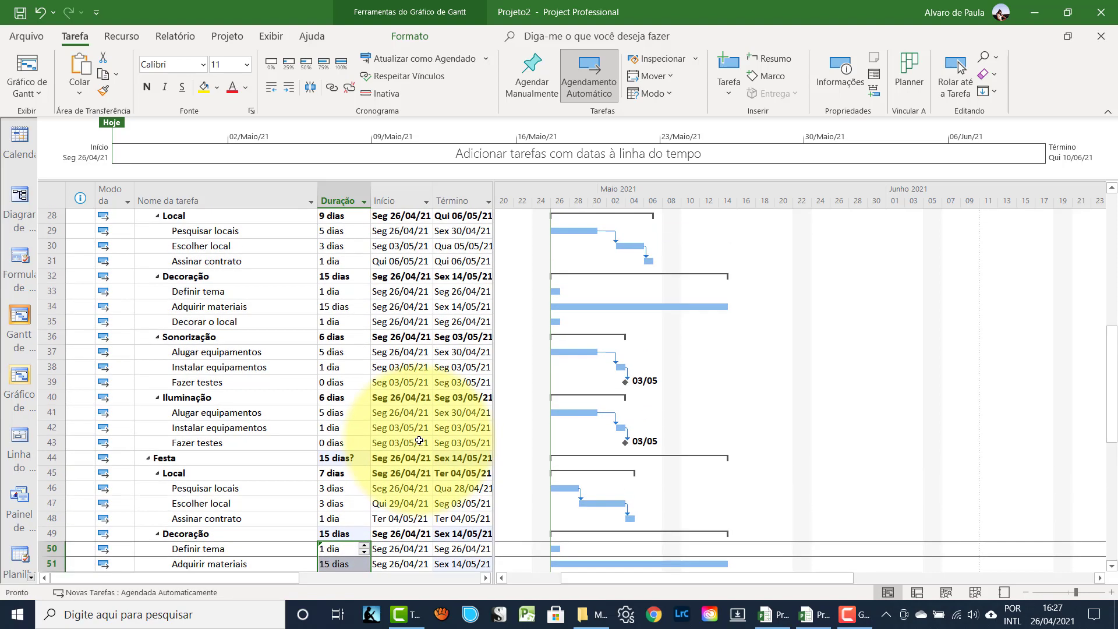
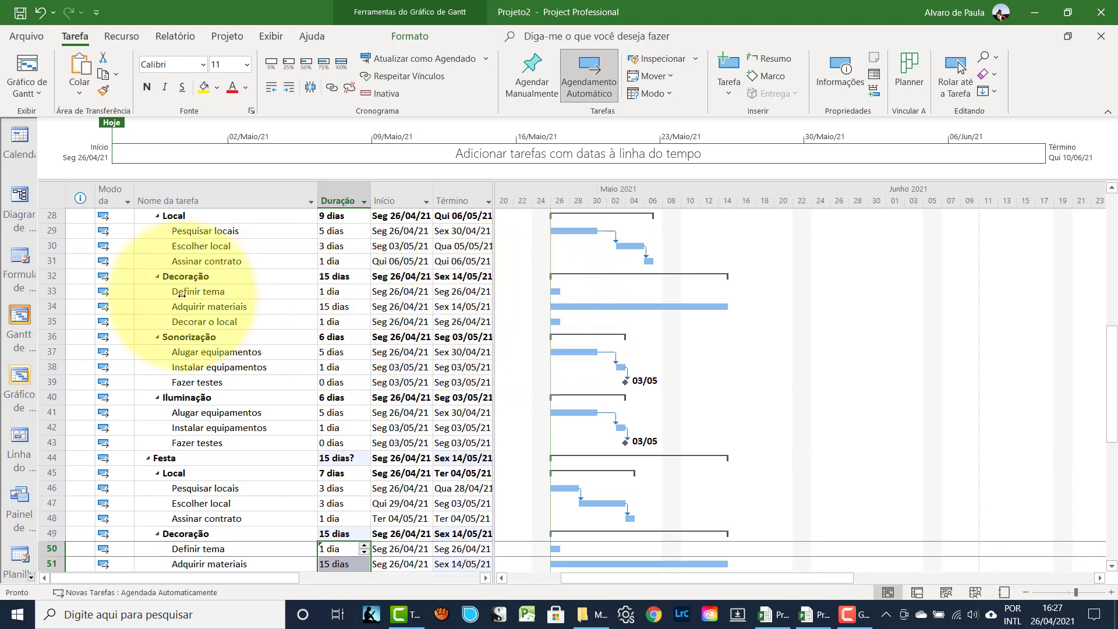
- Link the Decoração subtasks in rows 33–35 and rows 50–52 in sequence
drag(49, 291, 47, 322)
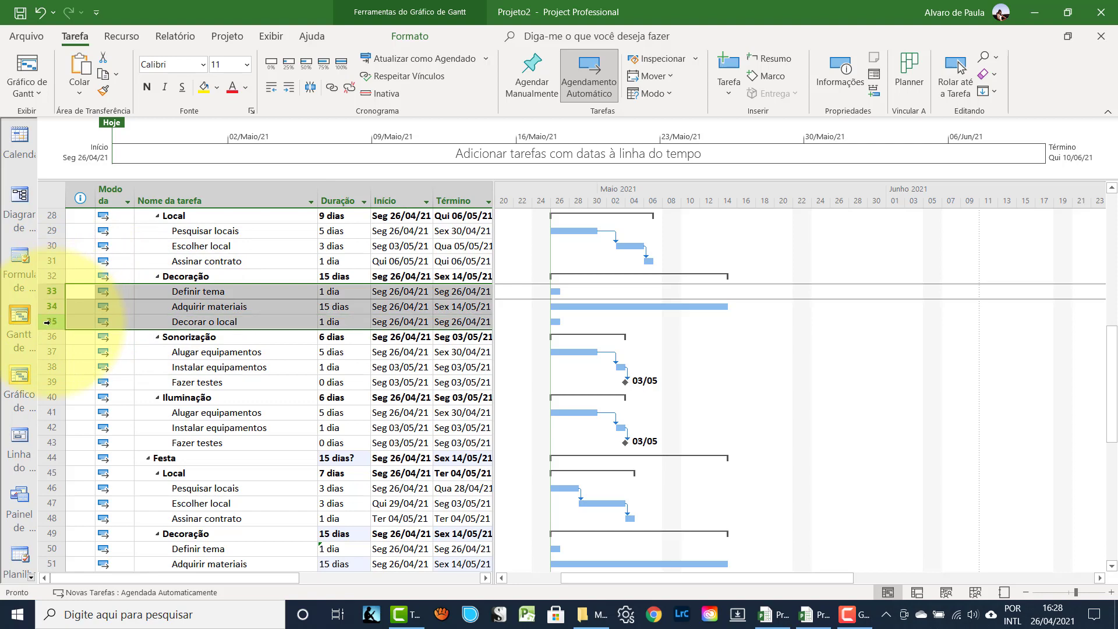
click(331, 87)
scroll(326, 350, down, 2)
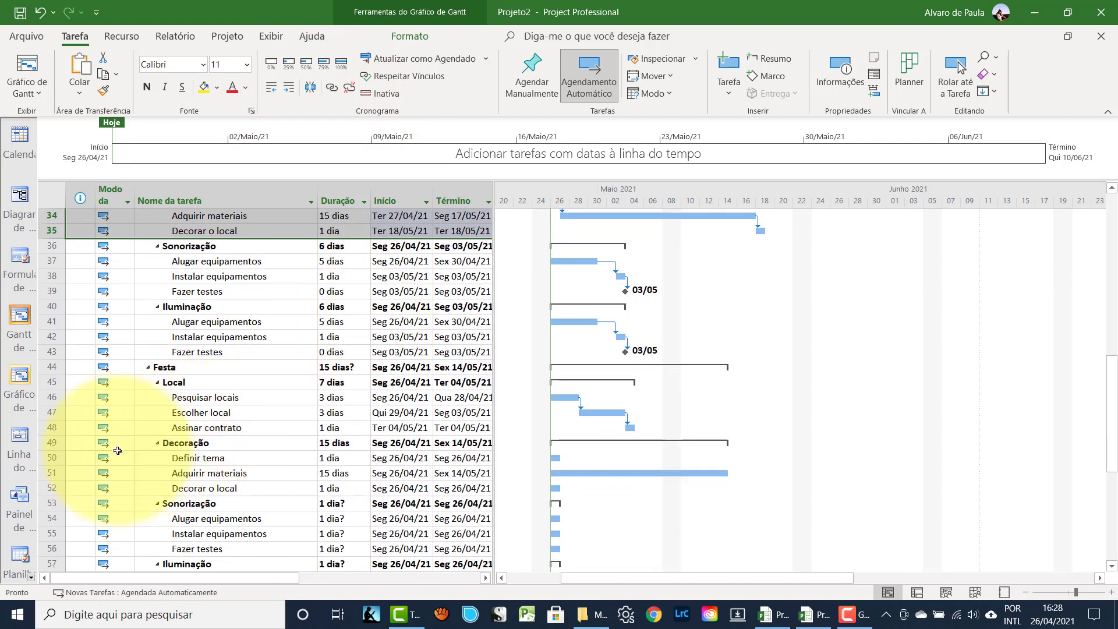
click(52, 458)
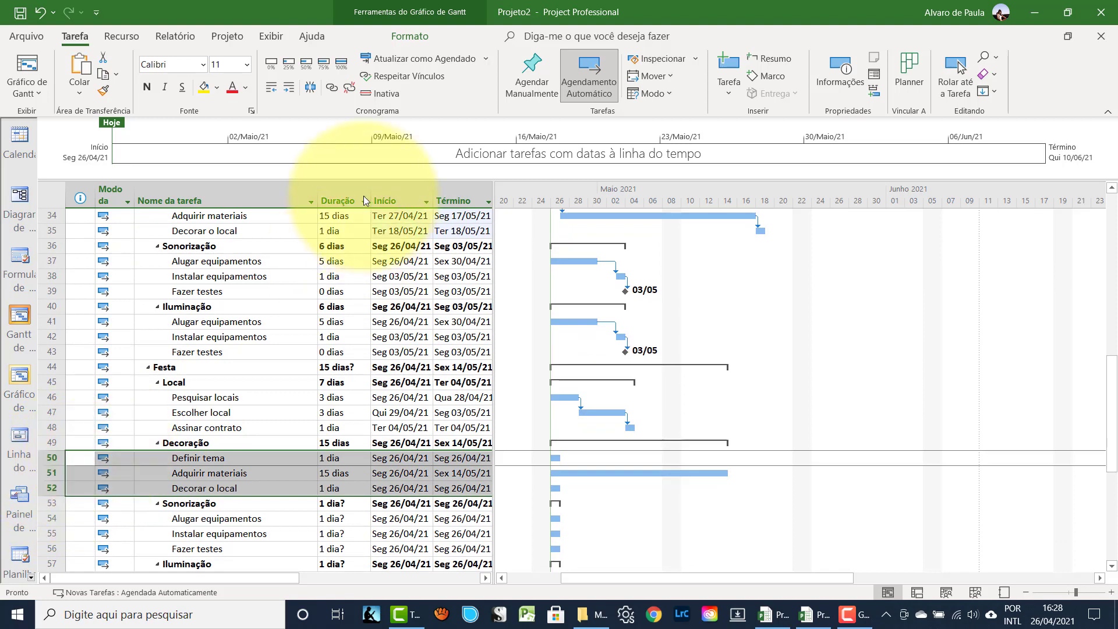
click(330, 88)
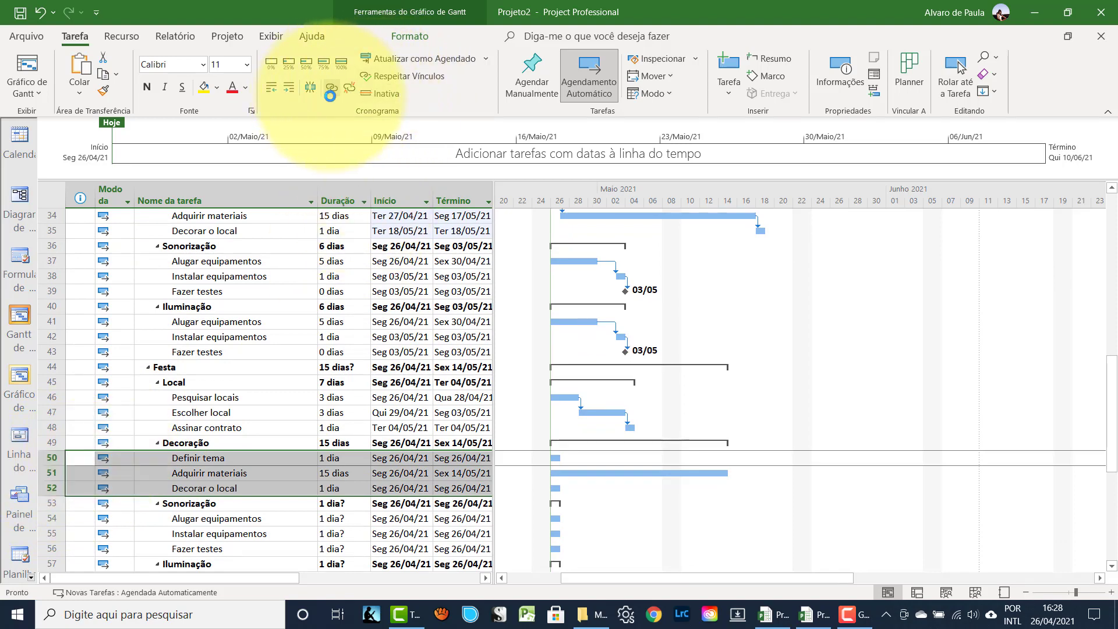
- Give the Sonorização subtasks in rows 54–56 5, 1 and 0 days and link them
click(248, 507)
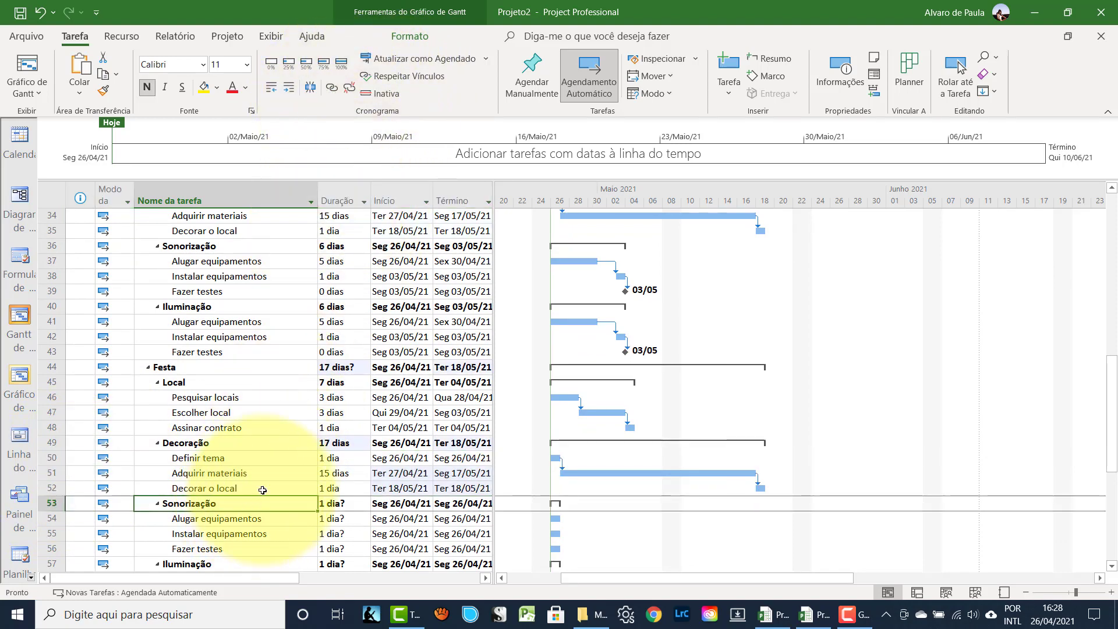
scroll(258, 435, down, 1)
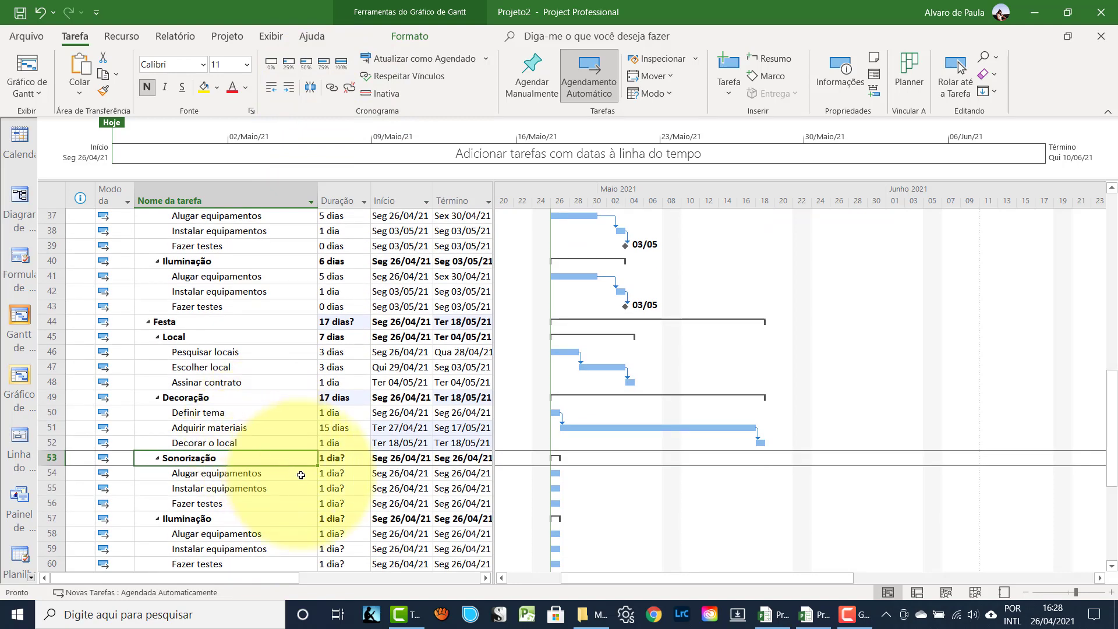
click(338, 474)
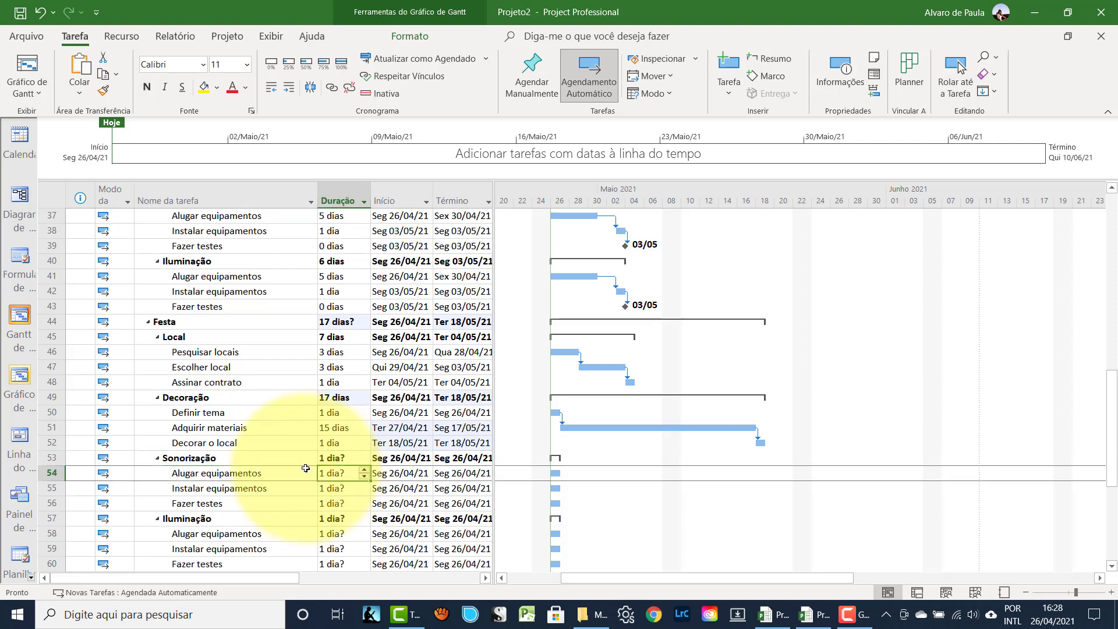
text(5)
key(Return)
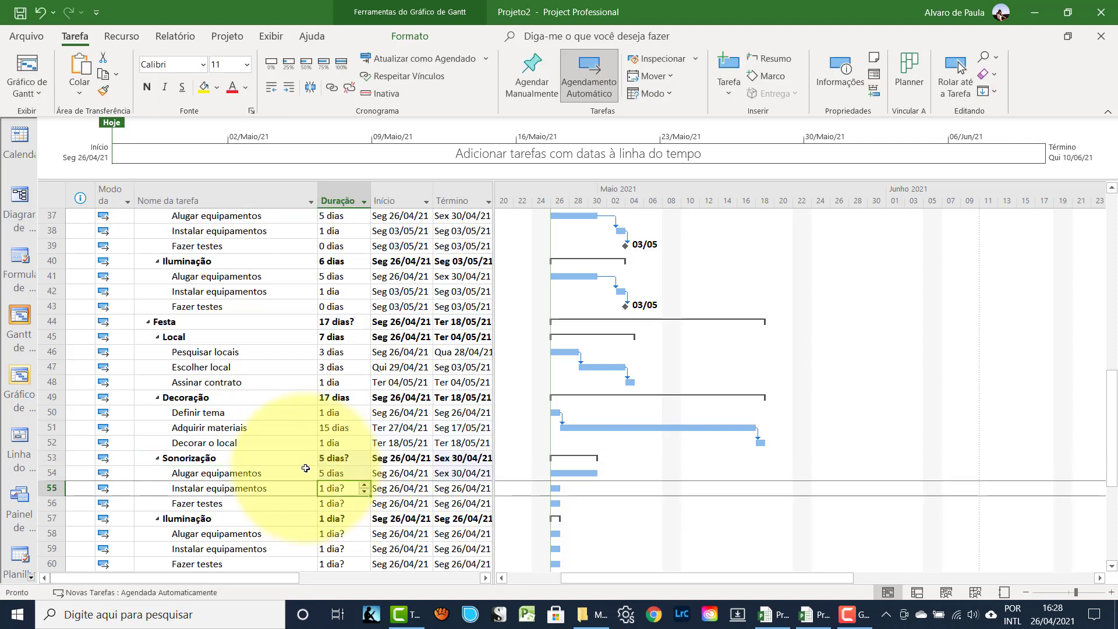
text(1)
key(Return)
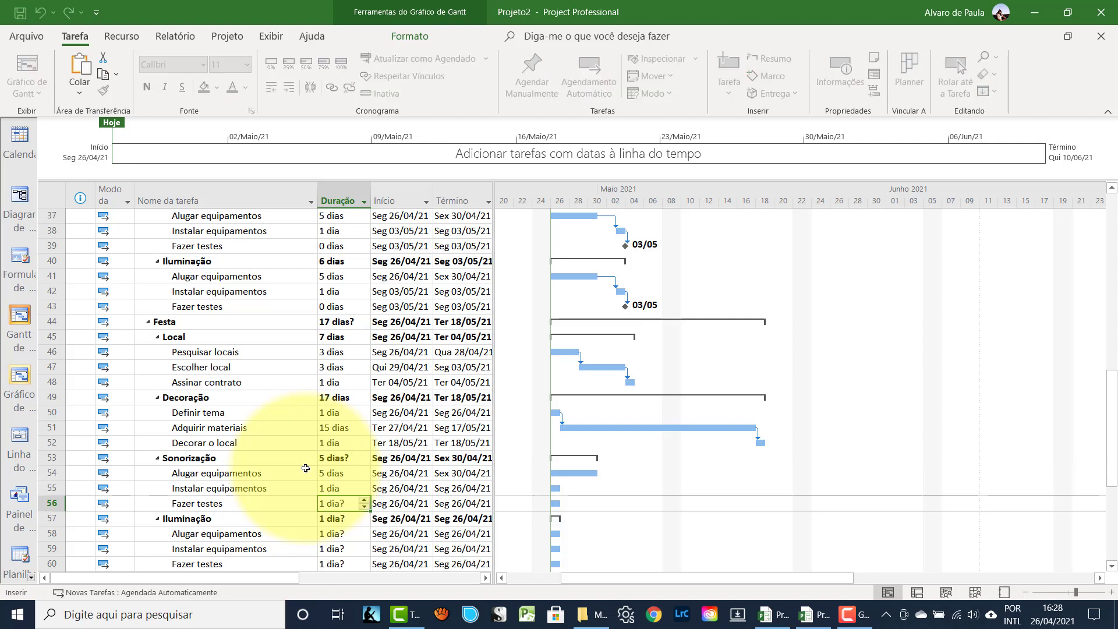
text(0)
key(Return)
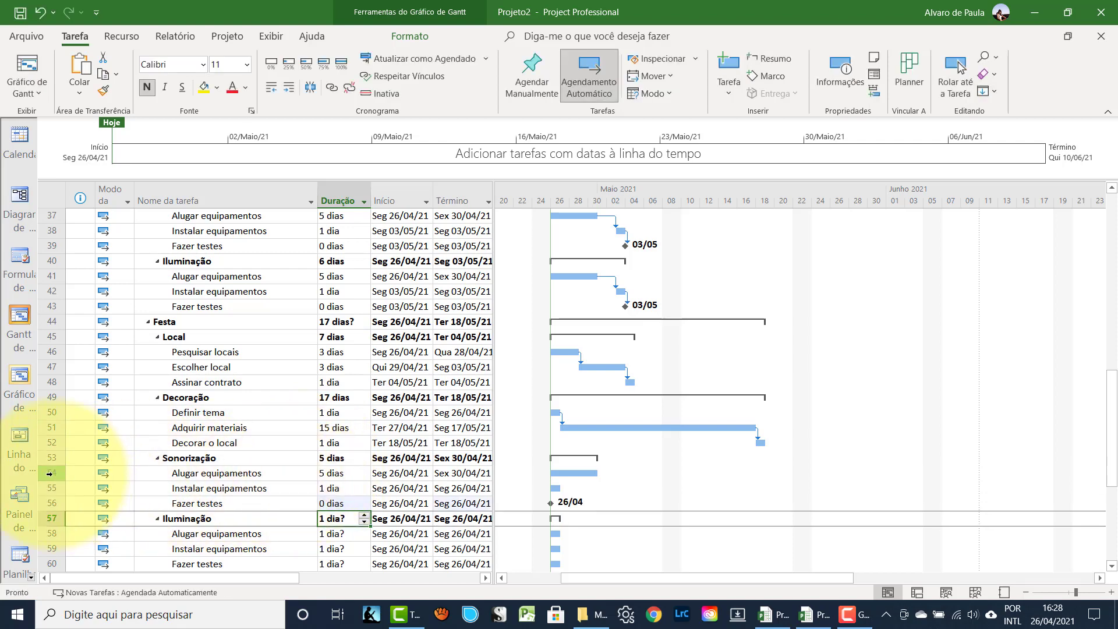
drag(49, 474, 49, 504)
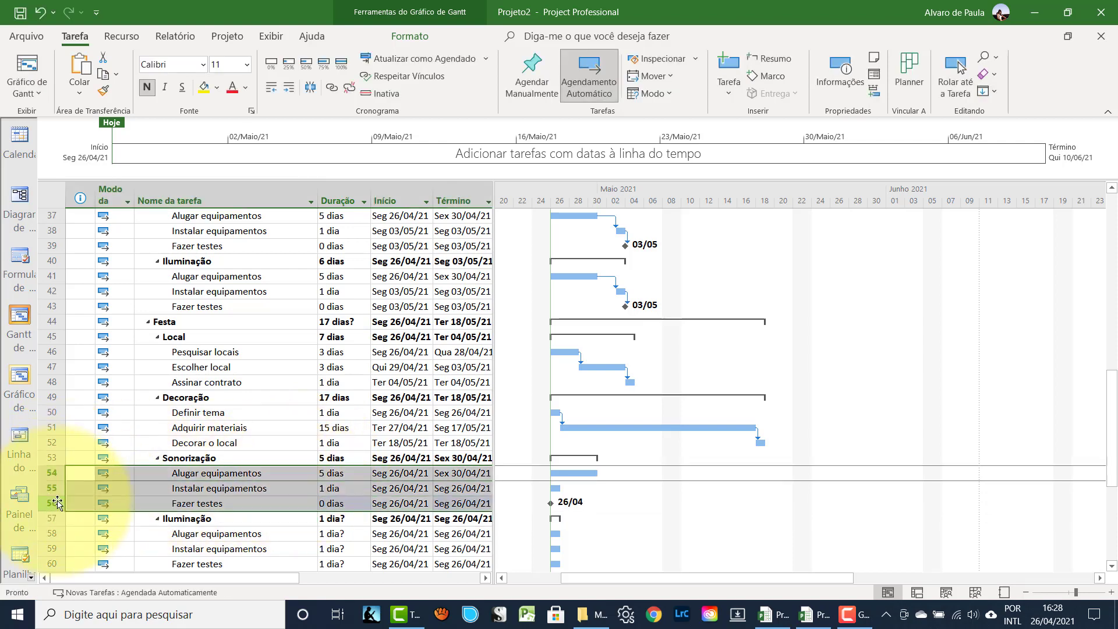
click(331, 86)
- Enter 5, 1 and 0 days for the Iluminação subtasks in rows 58–60
click(254, 367)
scroll(255, 360, down, 2)
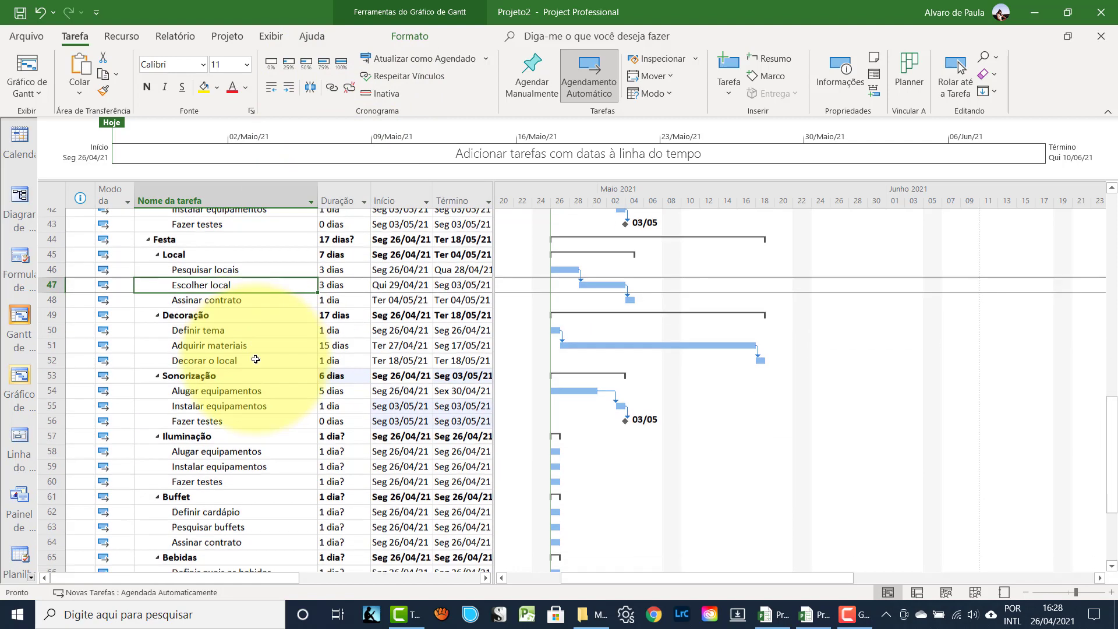
scroll(255, 359, up, 3)
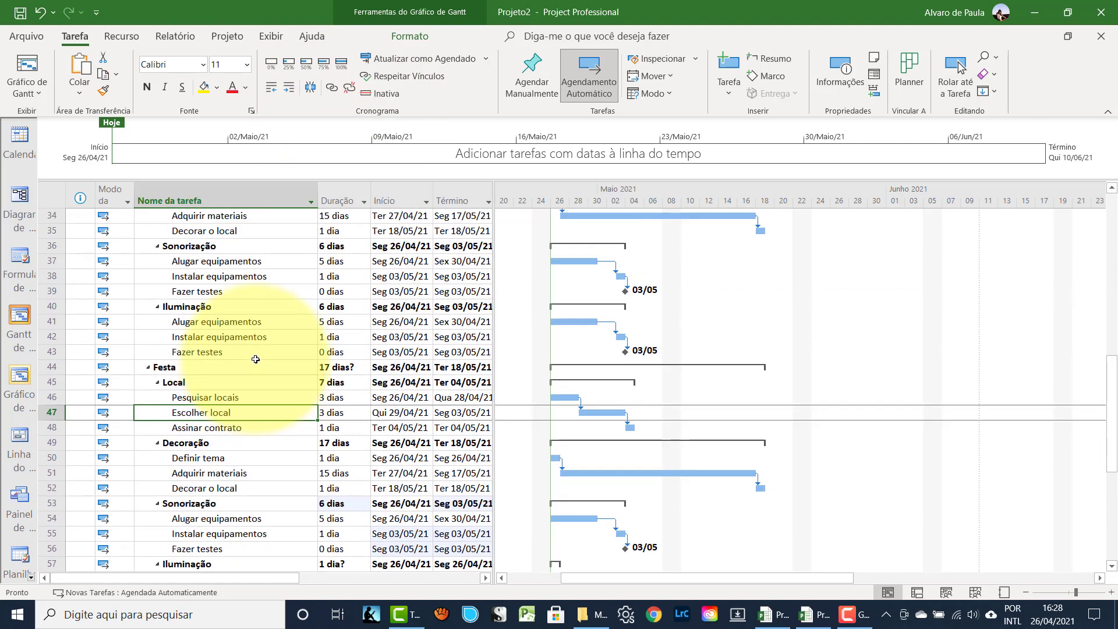
scroll(255, 360, down, 3)
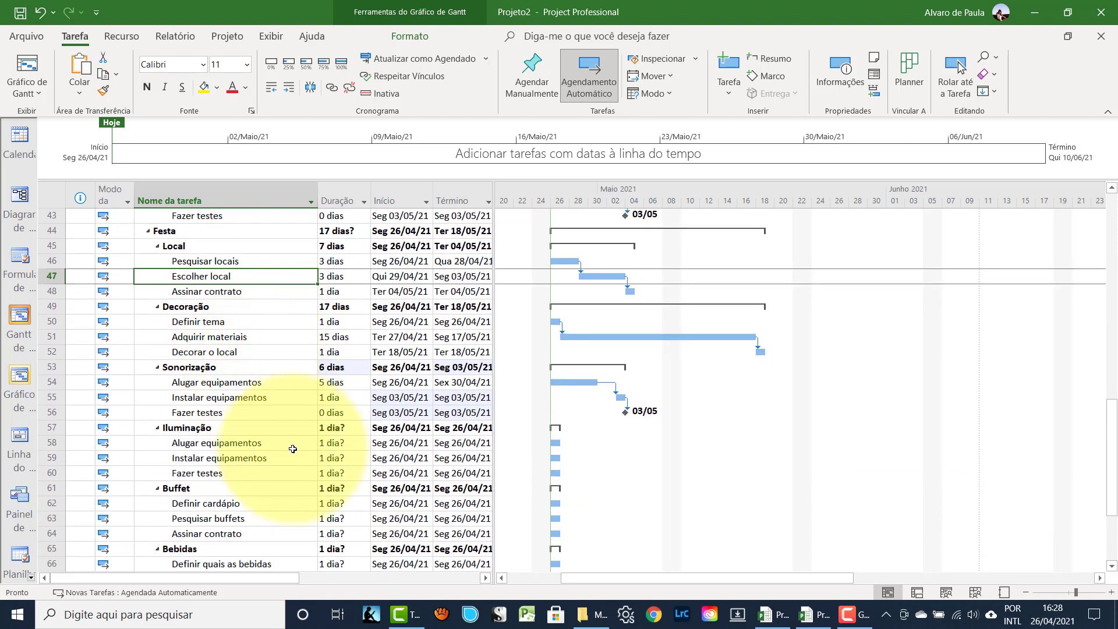
click(328, 448)
text(5)
key(Return)
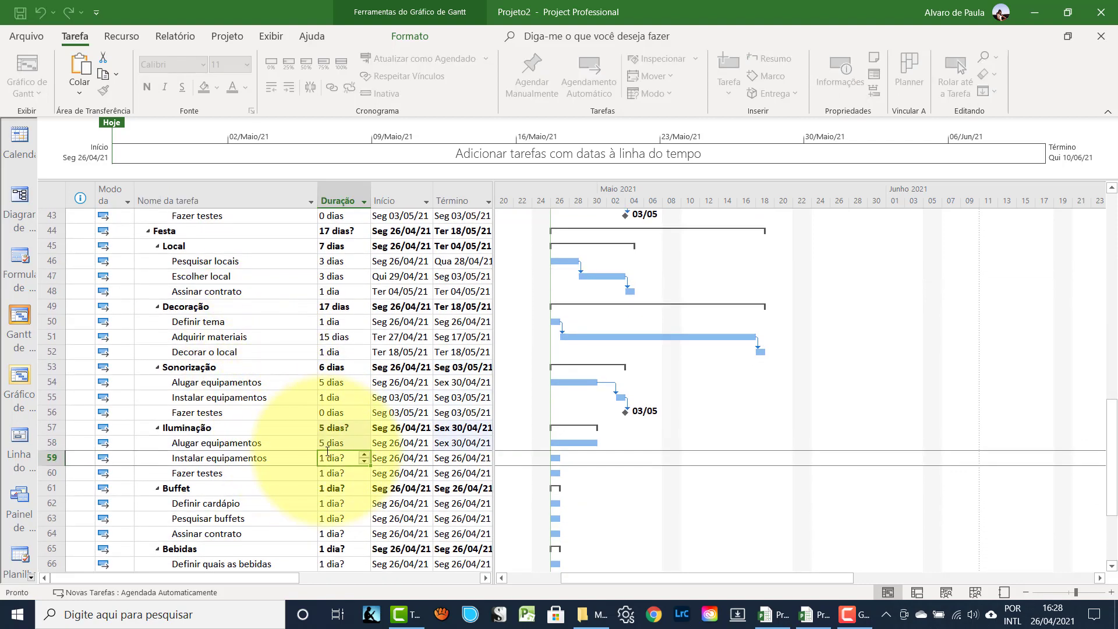
text(1)
key(Return)
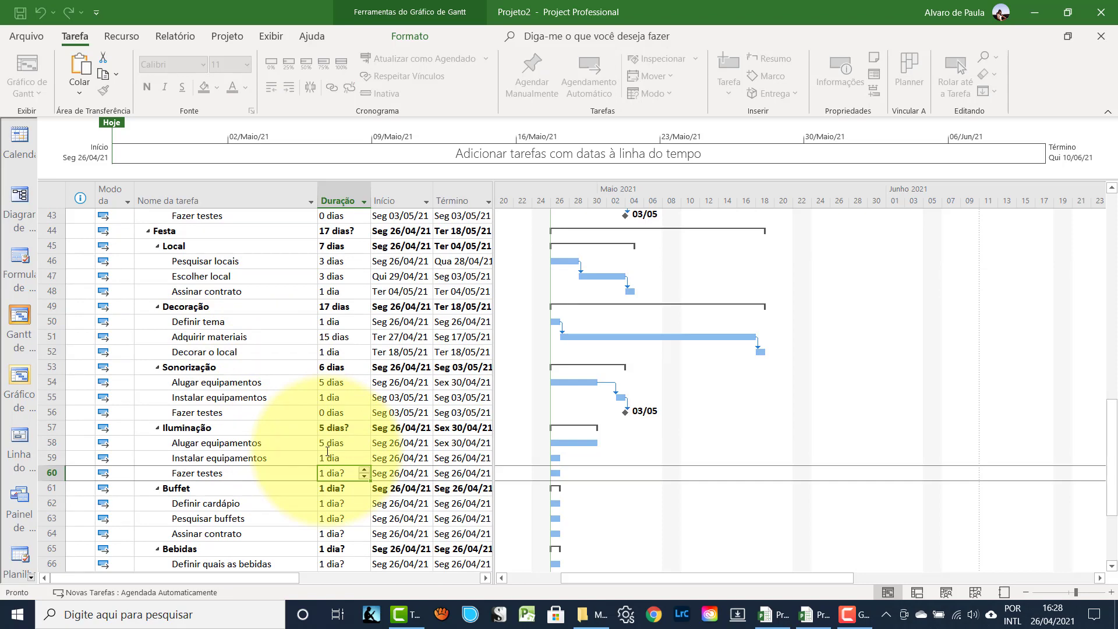
text(0)
key(Return)
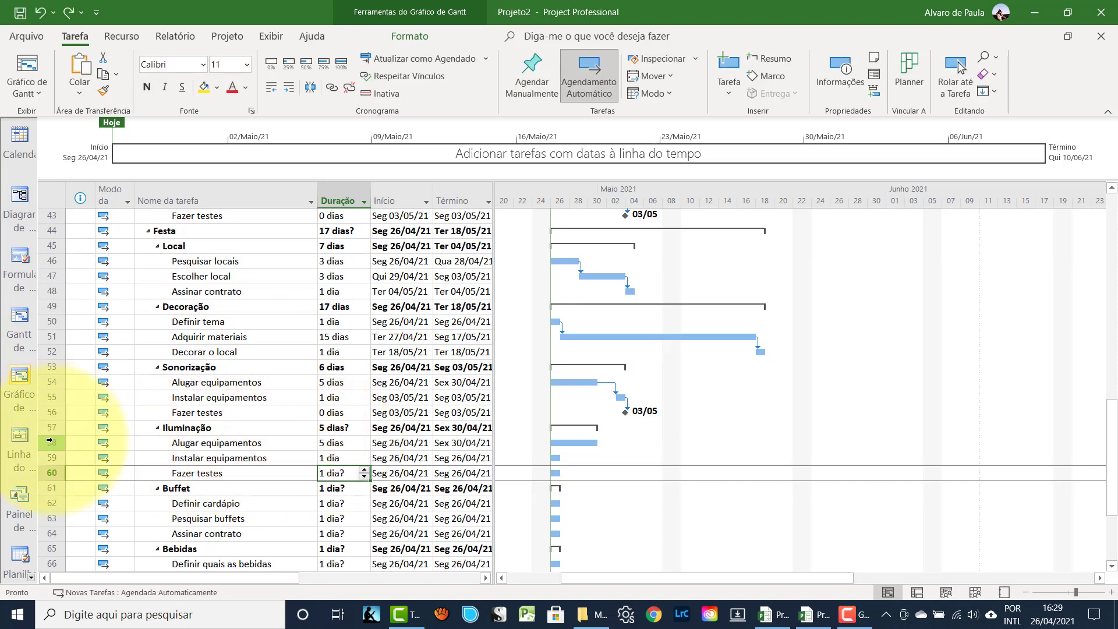
- Link the three Iluminação subtasks in sequence
drag(50, 442, 50, 473)
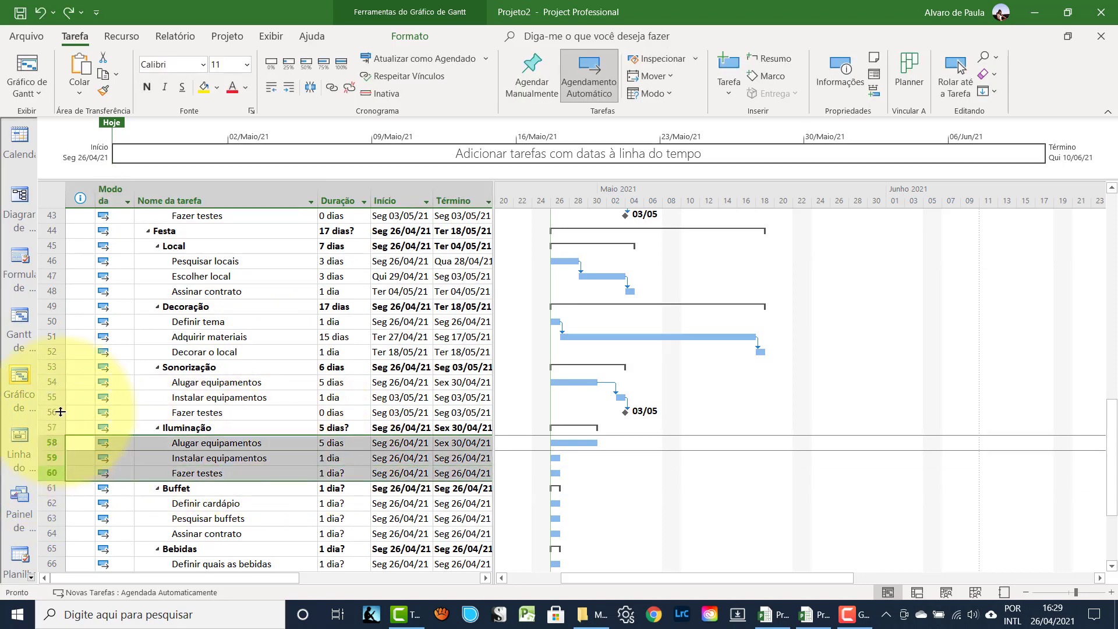
click(329, 88)
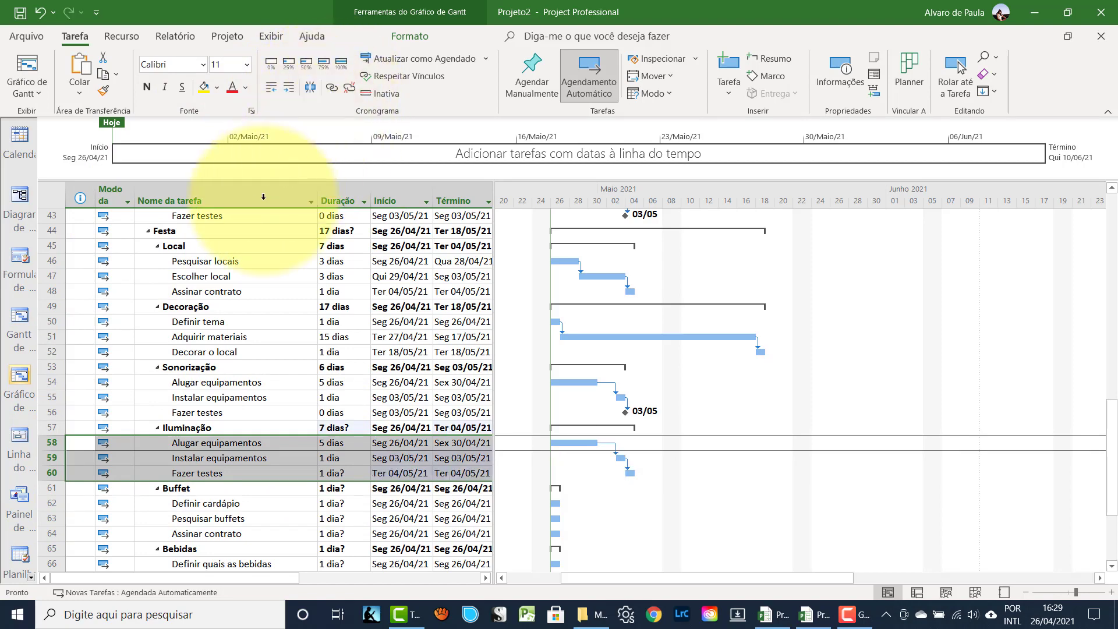
click(173, 399)
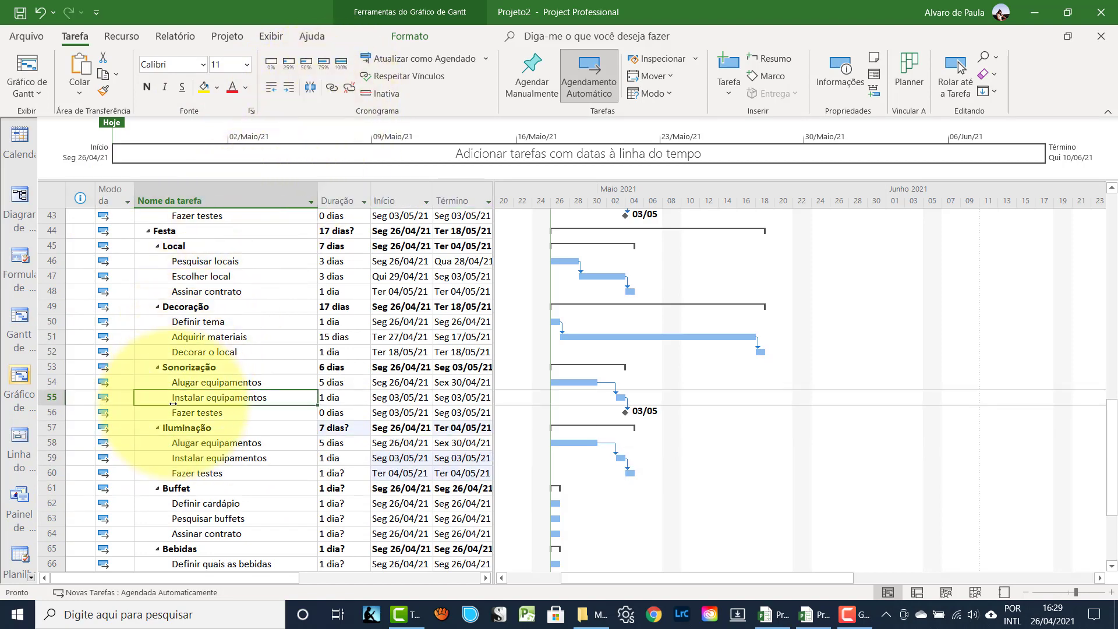
- Give the Buffet subtasks in rows 62–64 5, 5 and 1 days and link them
scroll(173, 404, down, 2)
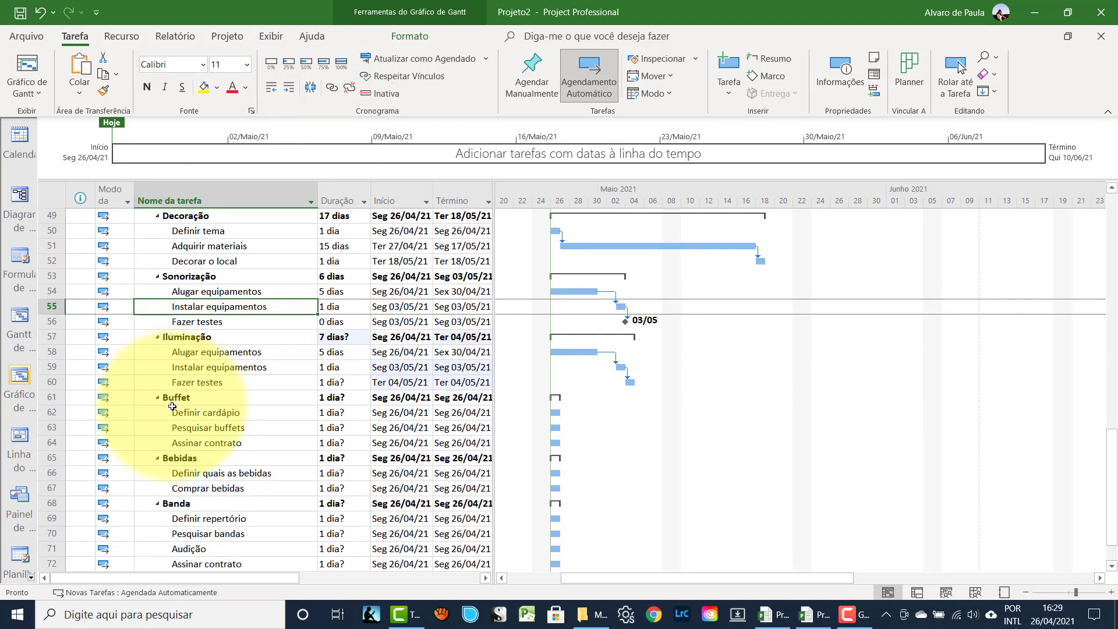
click(326, 414)
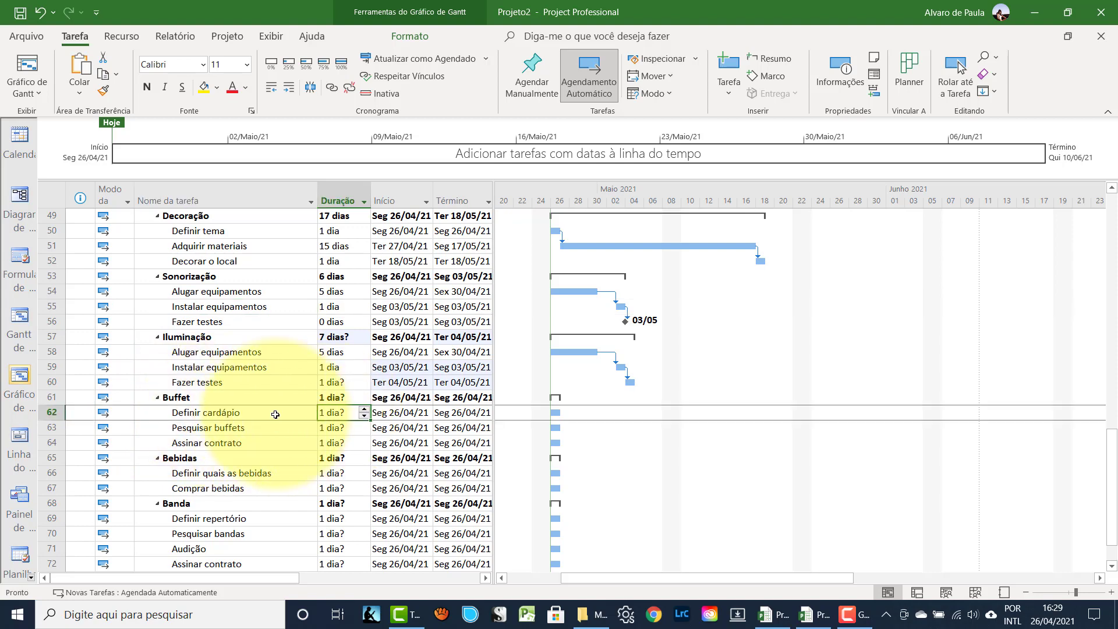
text(5)
key(Return)
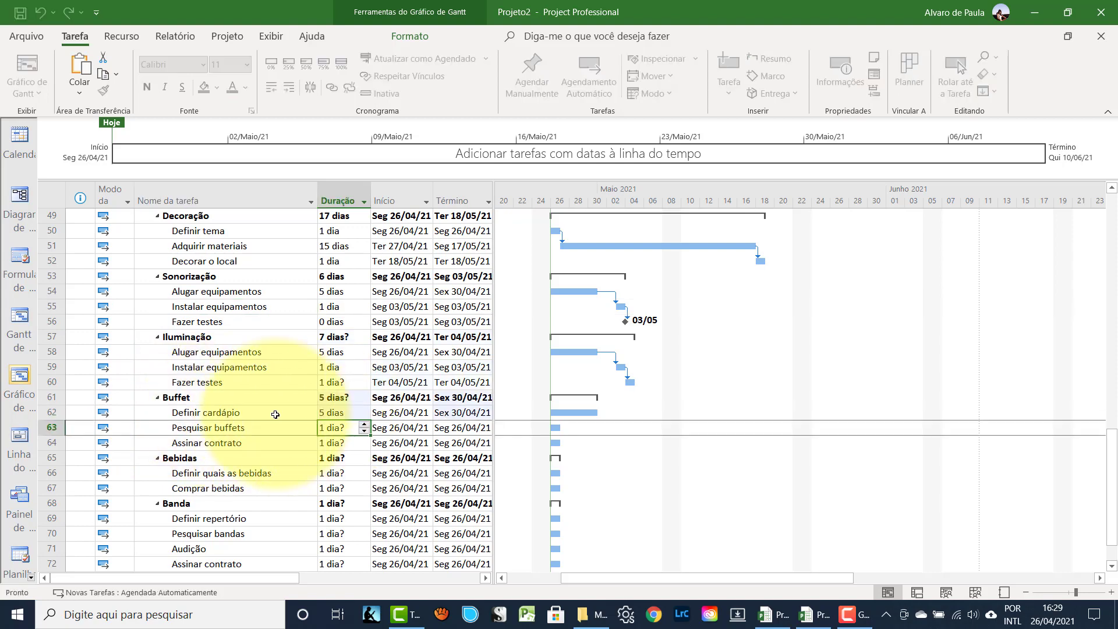
text(5)
key(Return)
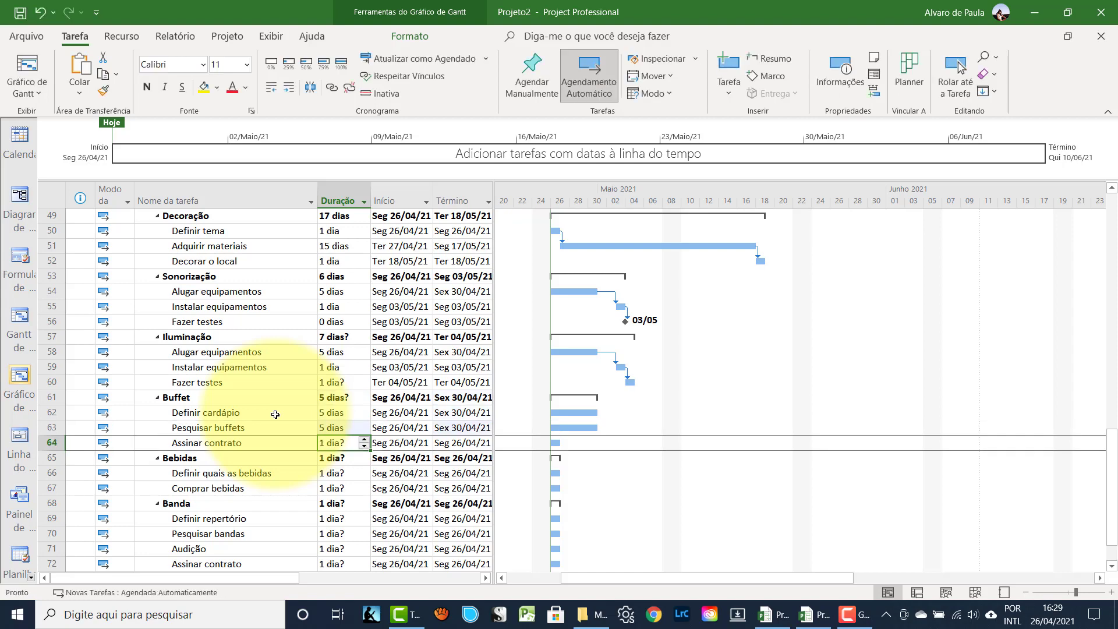
text(1)
key(Return)
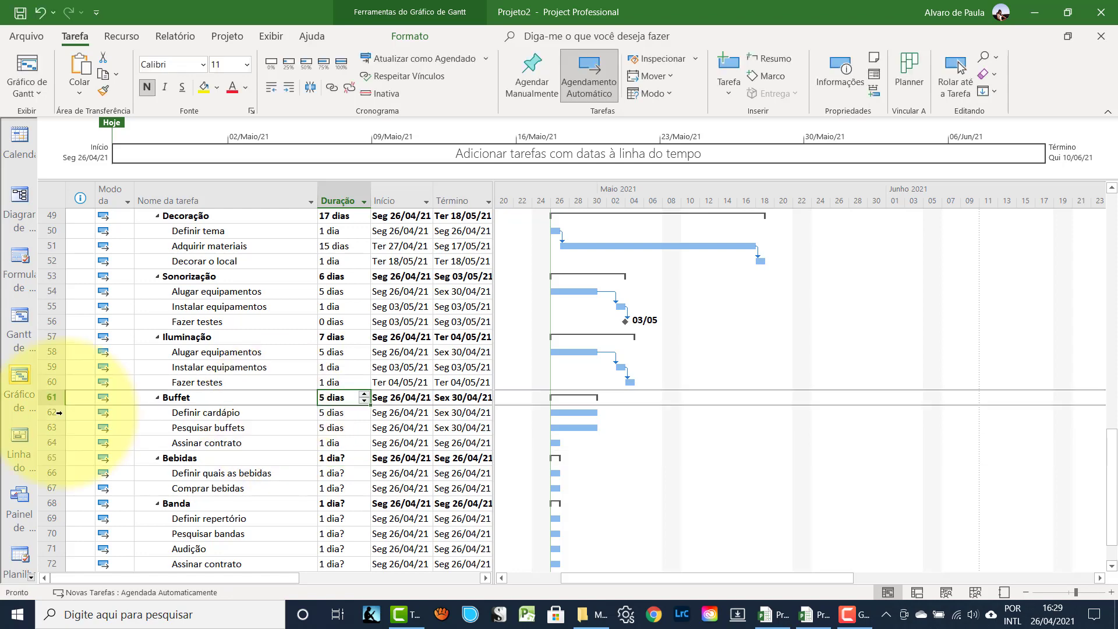
drag(58, 412, 58, 442)
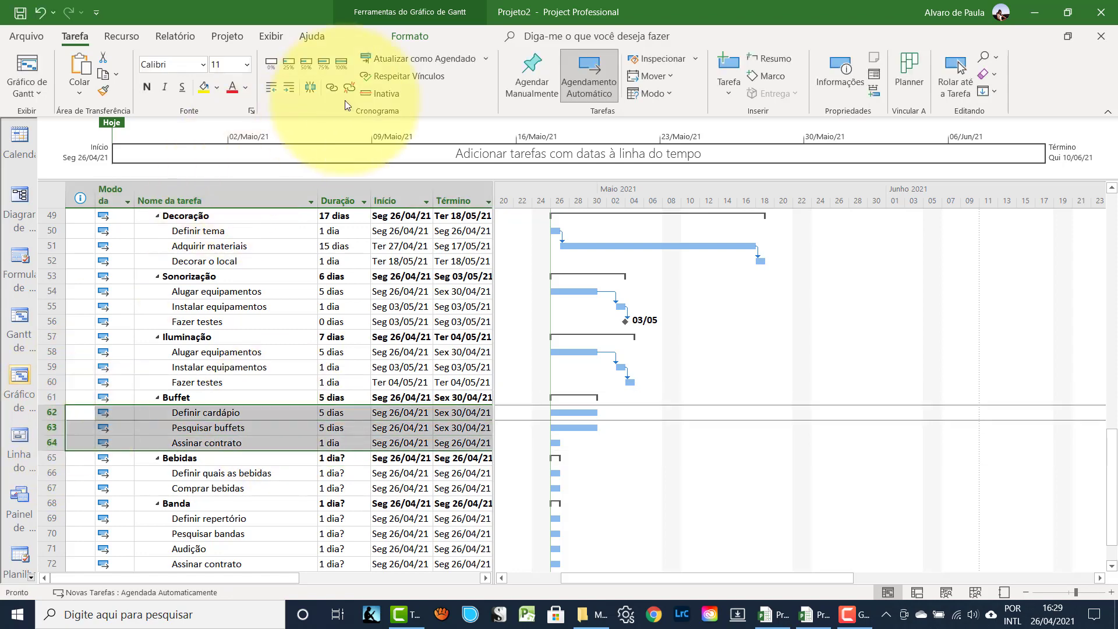
click(332, 87)
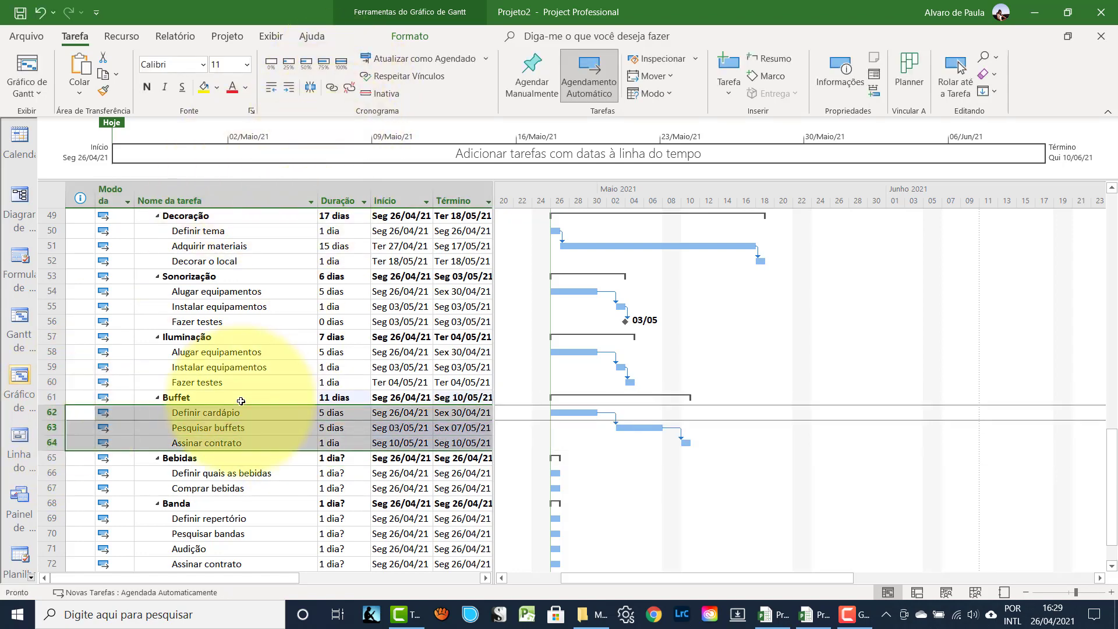
- Set Definir quais as bebidas to 3 days and Comprar bebidas to 2, linked
click(249, 471)
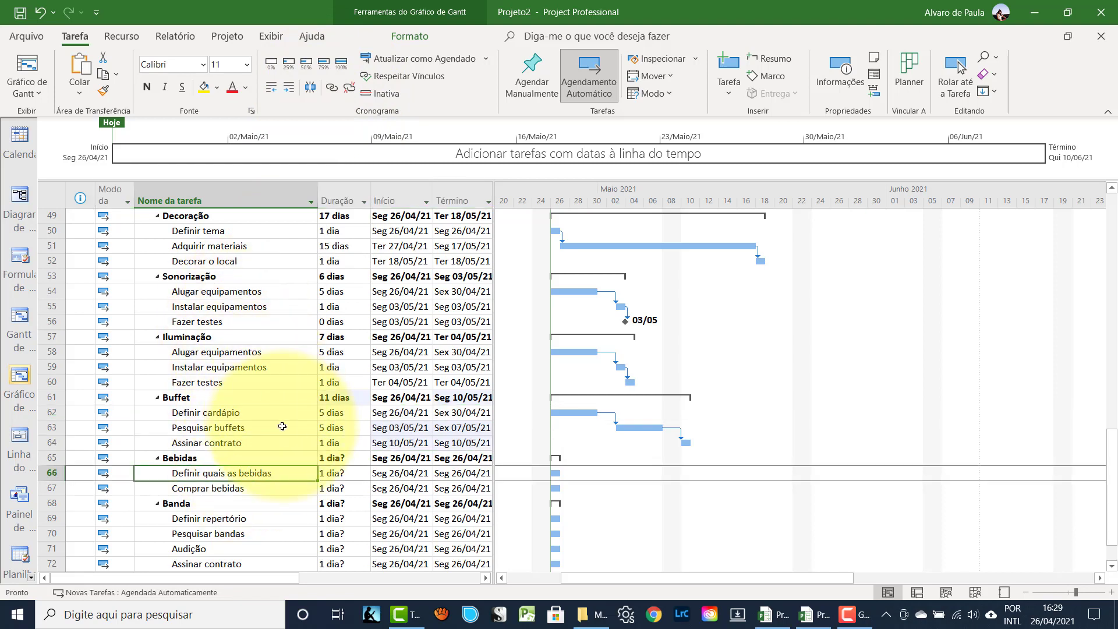
click(335, 472)
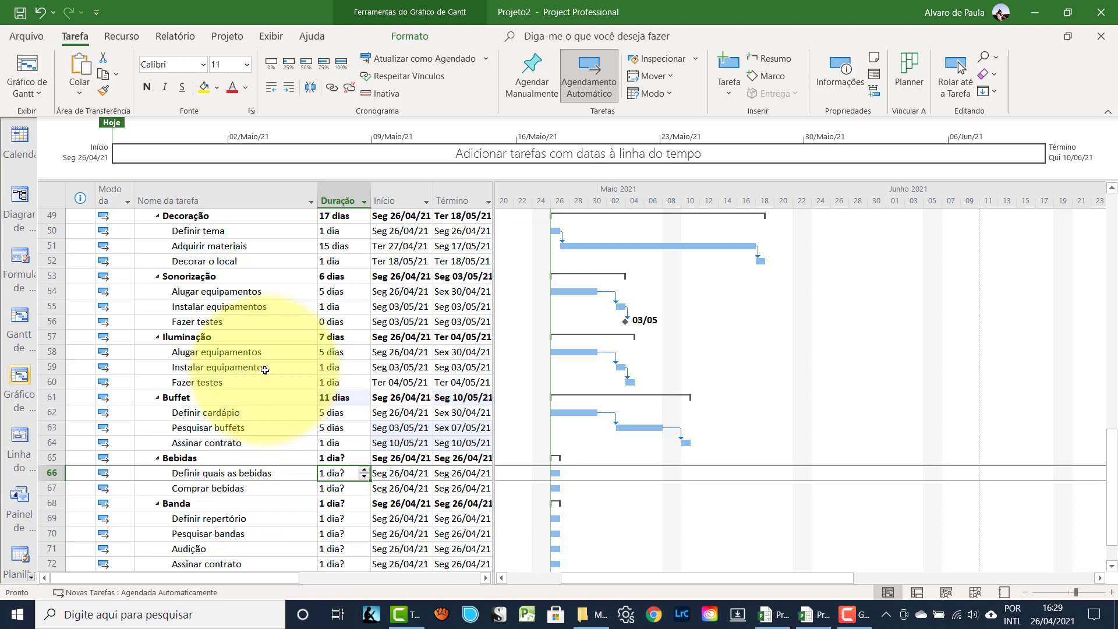
text(3)
key(Return)
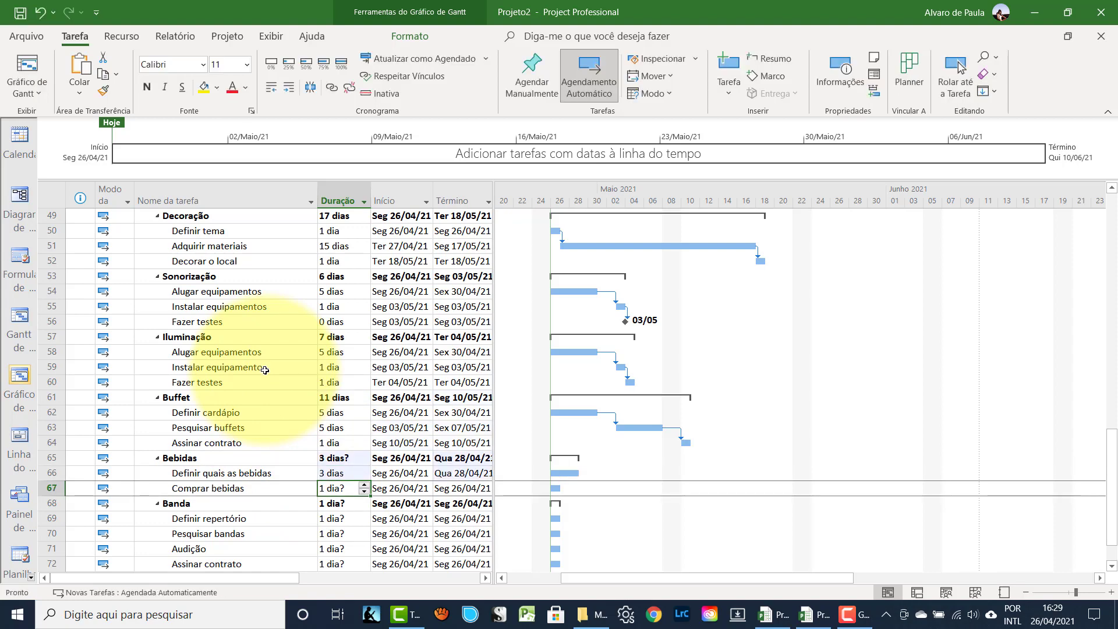
text(2)
key(Return)
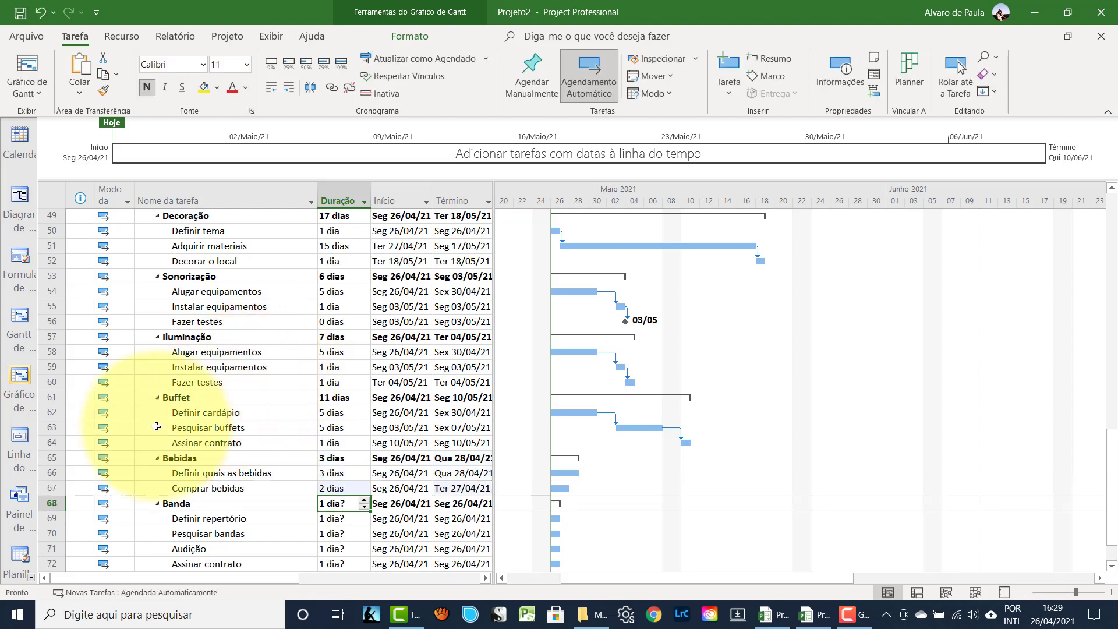
drag(59, 471, 58, 487)
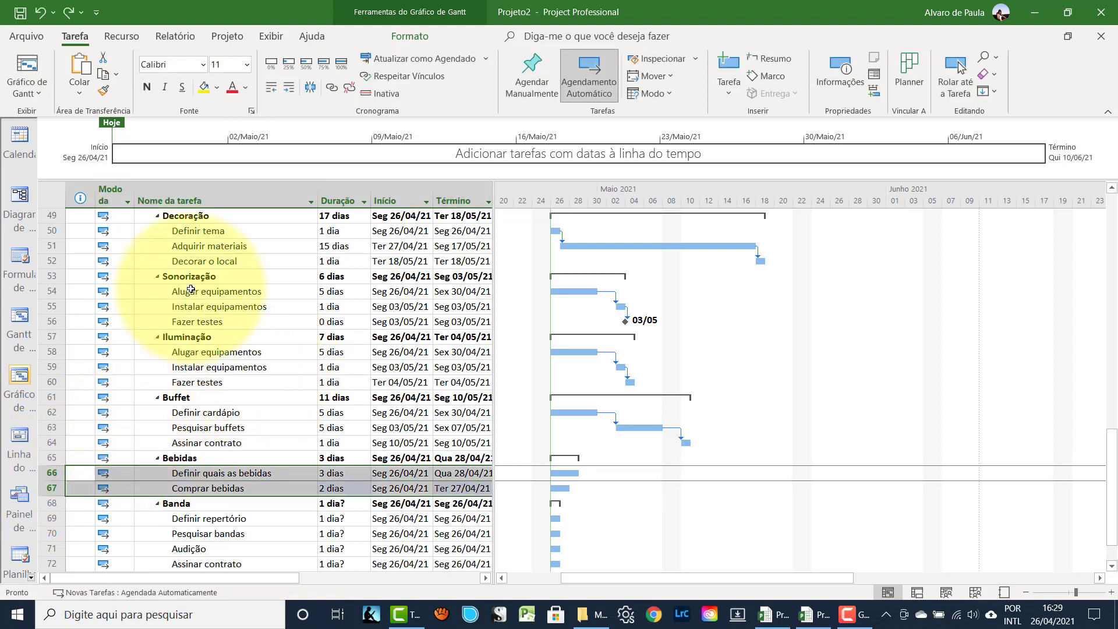
click(331, 92)
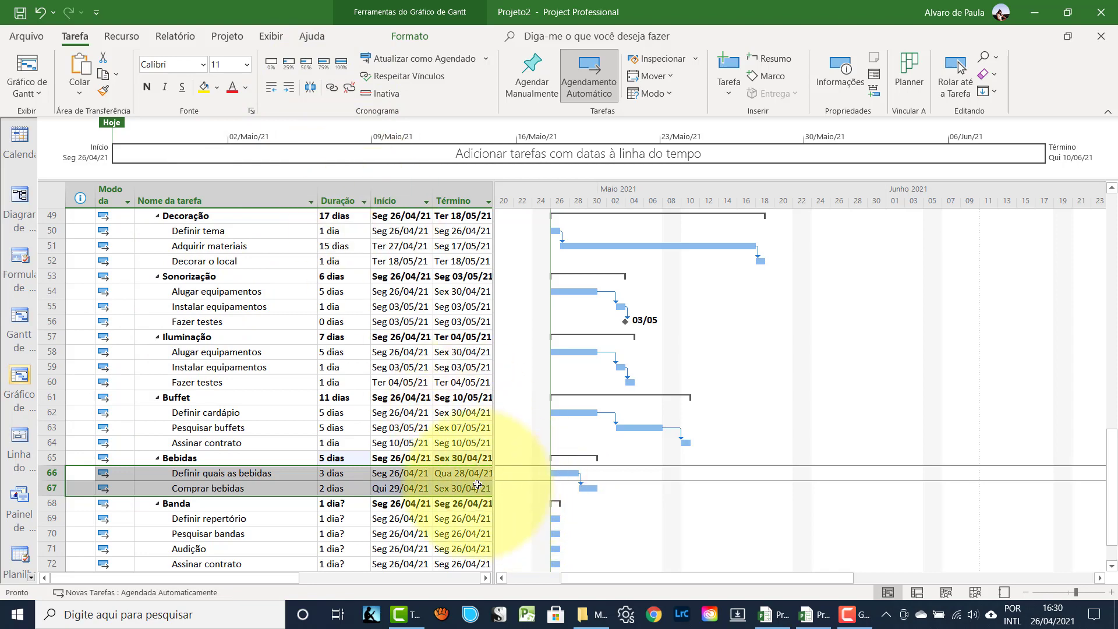
scroll(250, 466, down, 3)
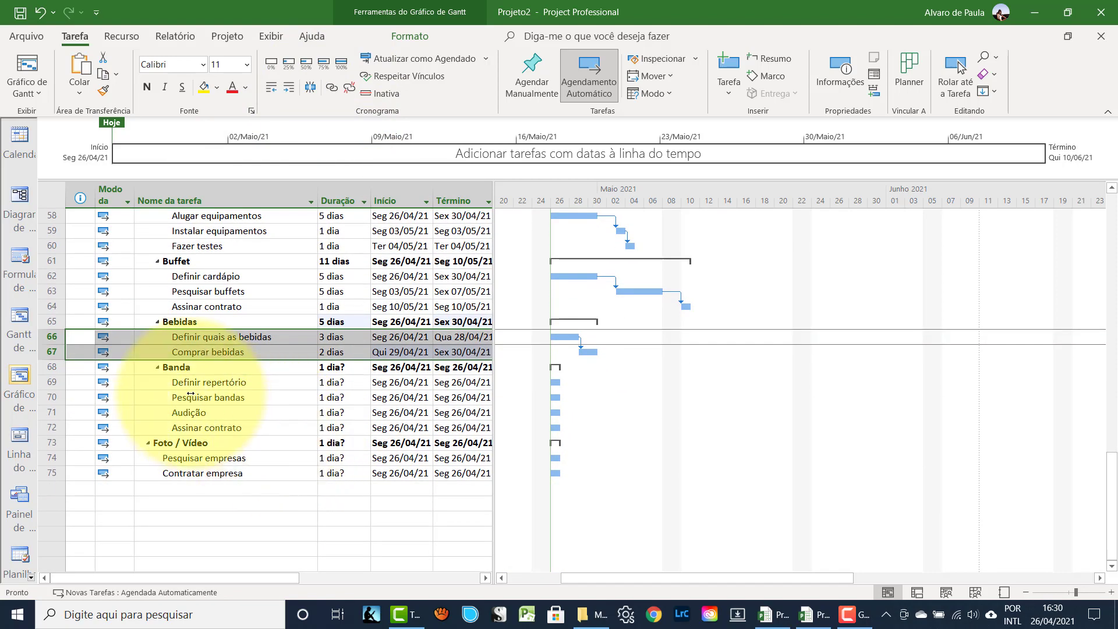
- Enter 3, 5, 10 and 1 days for the Banda subtasks in rows 69–72
click(192, 383)
click(336, 383)
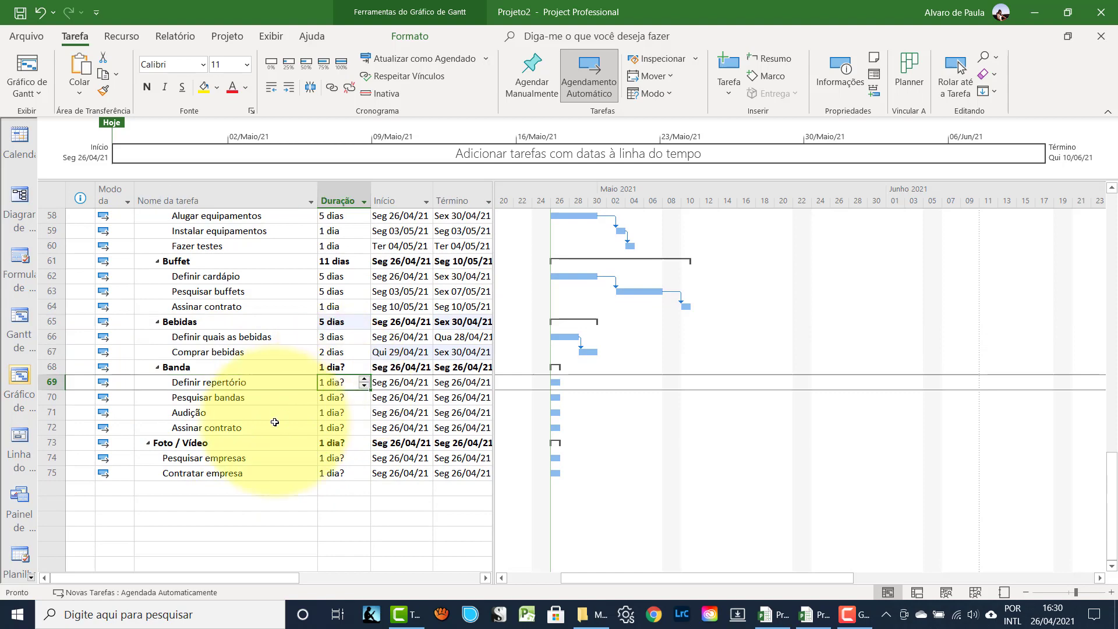
text(3)
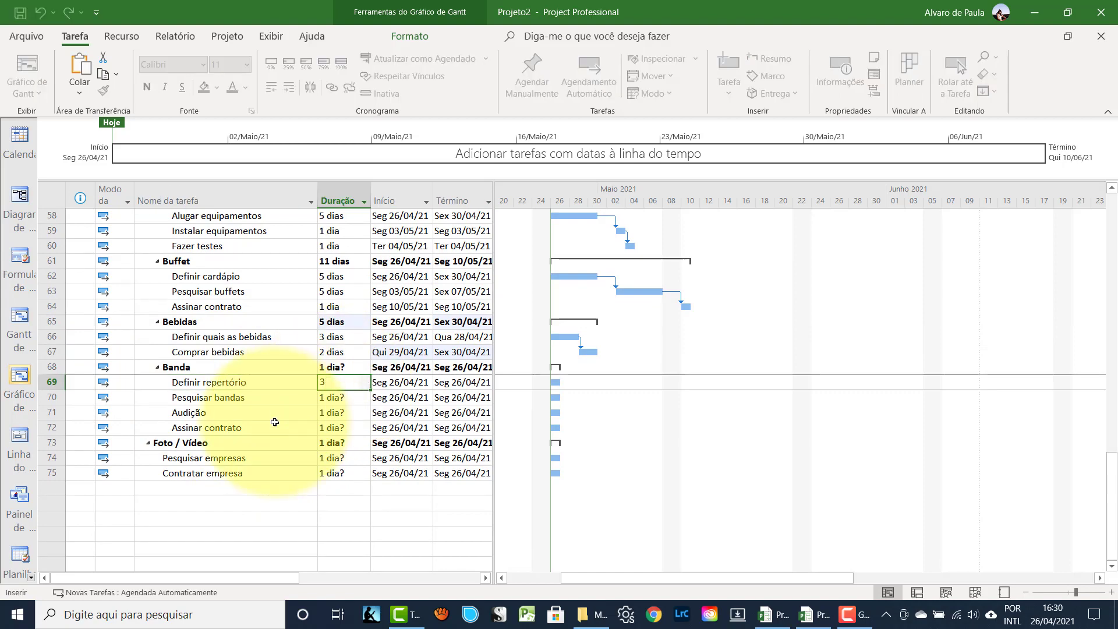
key(Return)
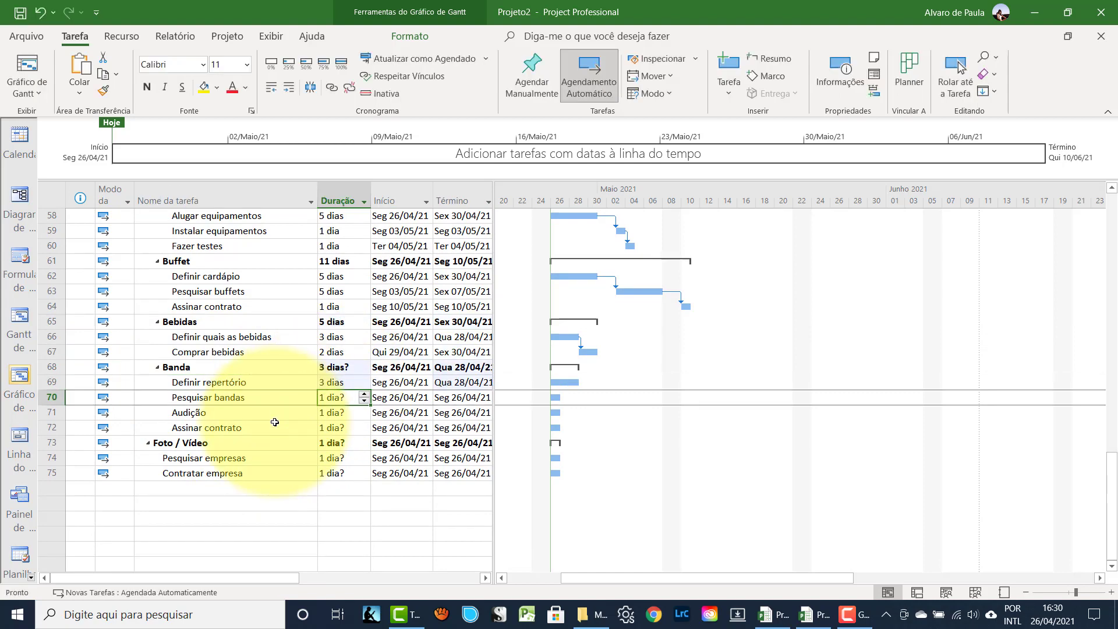
text(5)
key(Return)
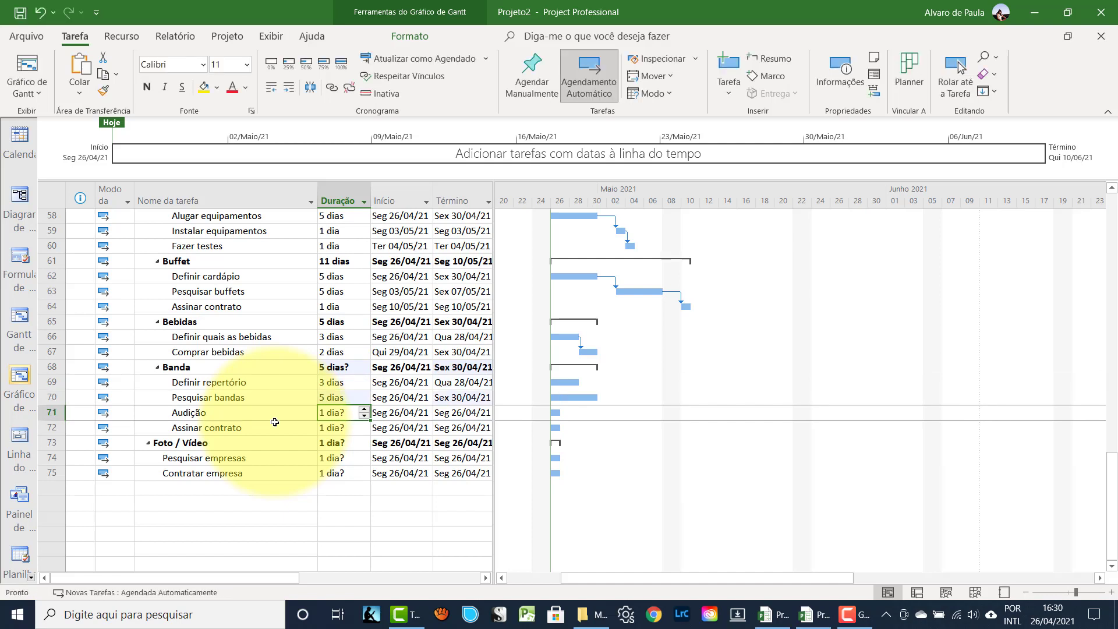
text(10)
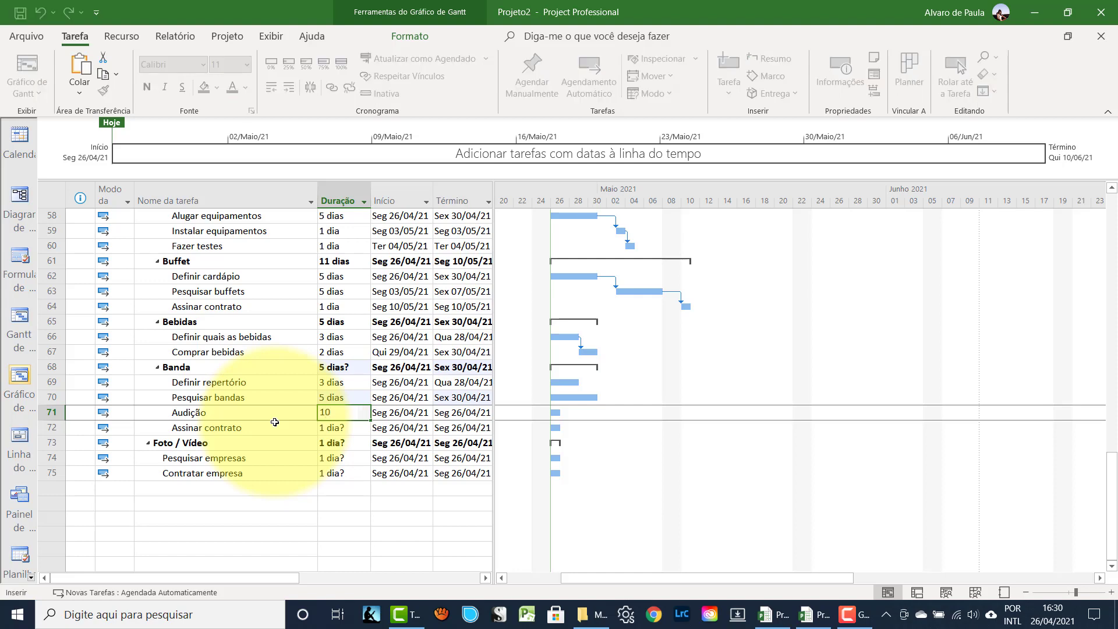
key(Return)
text(1)
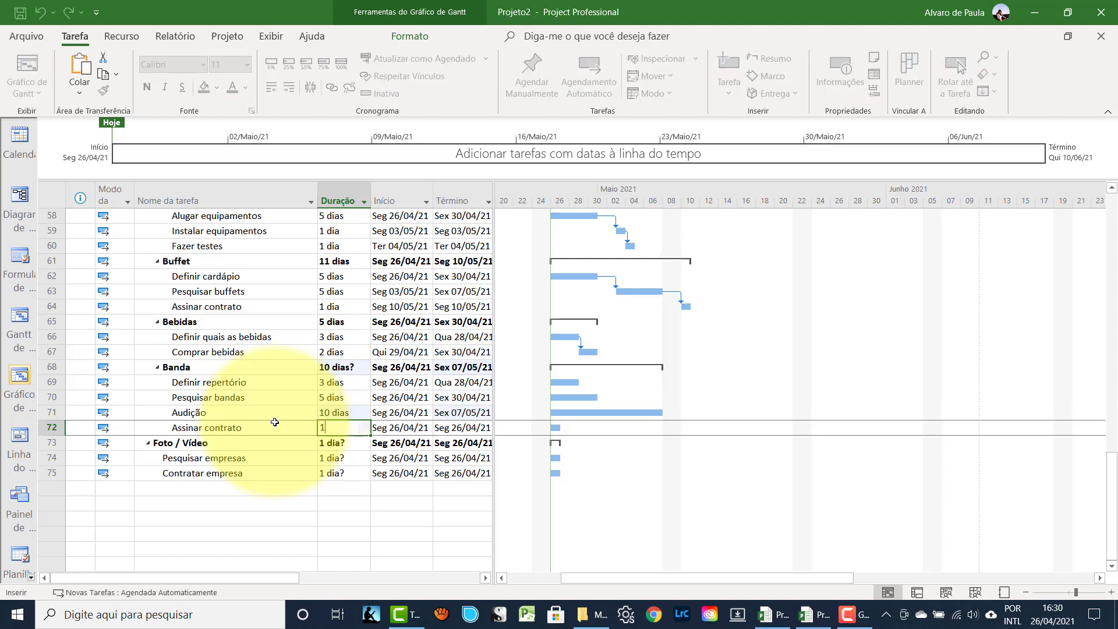
key(Return)
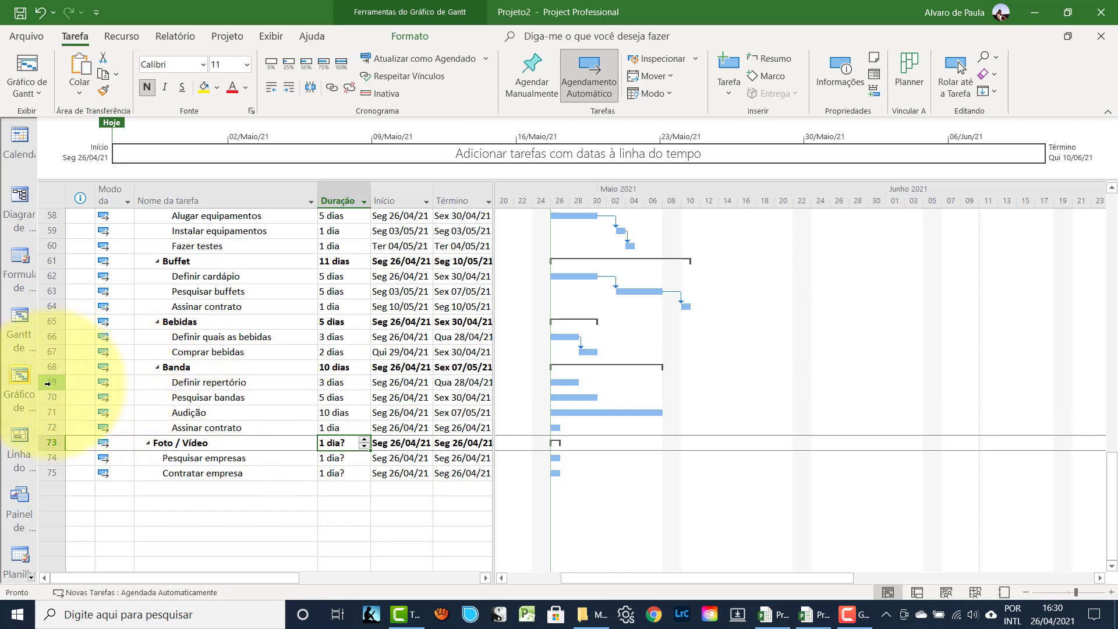
- Link the four Banda subtasks in sequence
drag(52, 382, 53, 429)
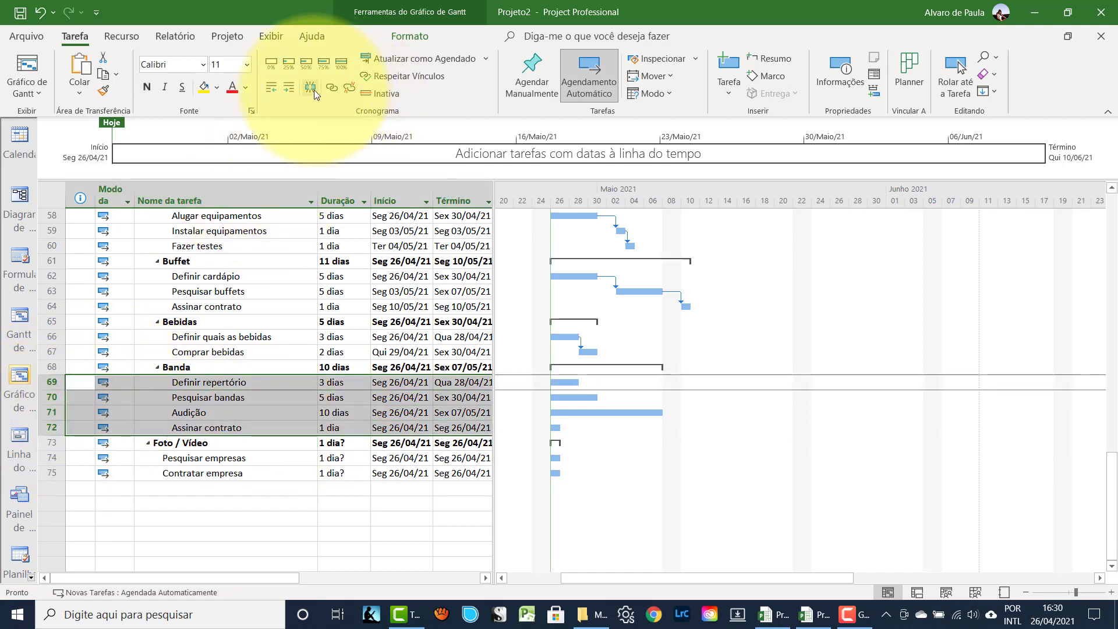
click(330, 89)
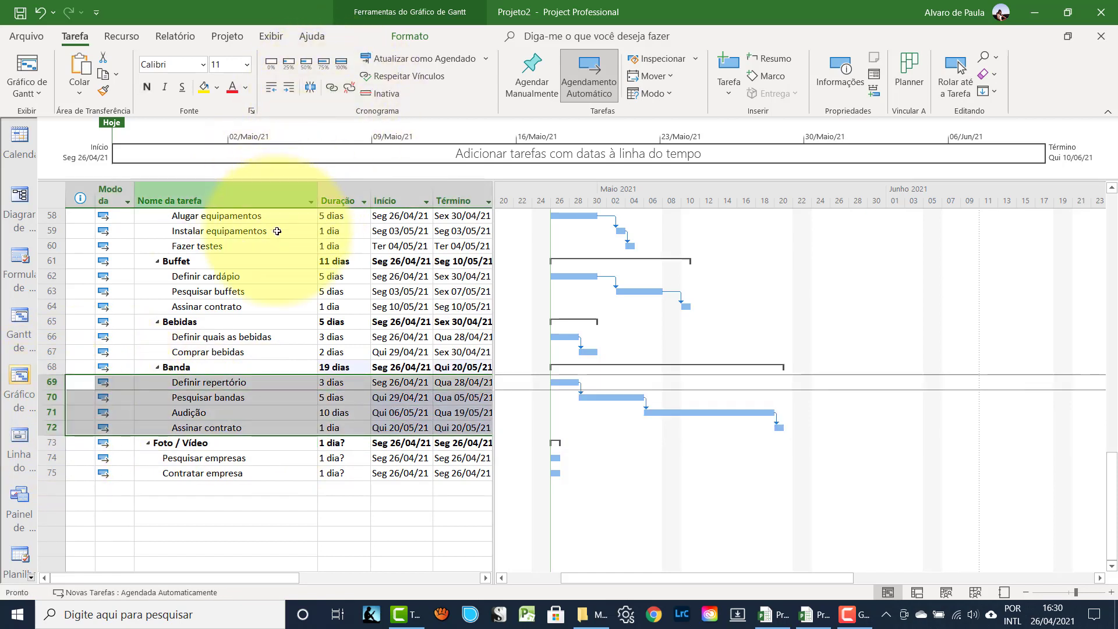
click(195, 453)
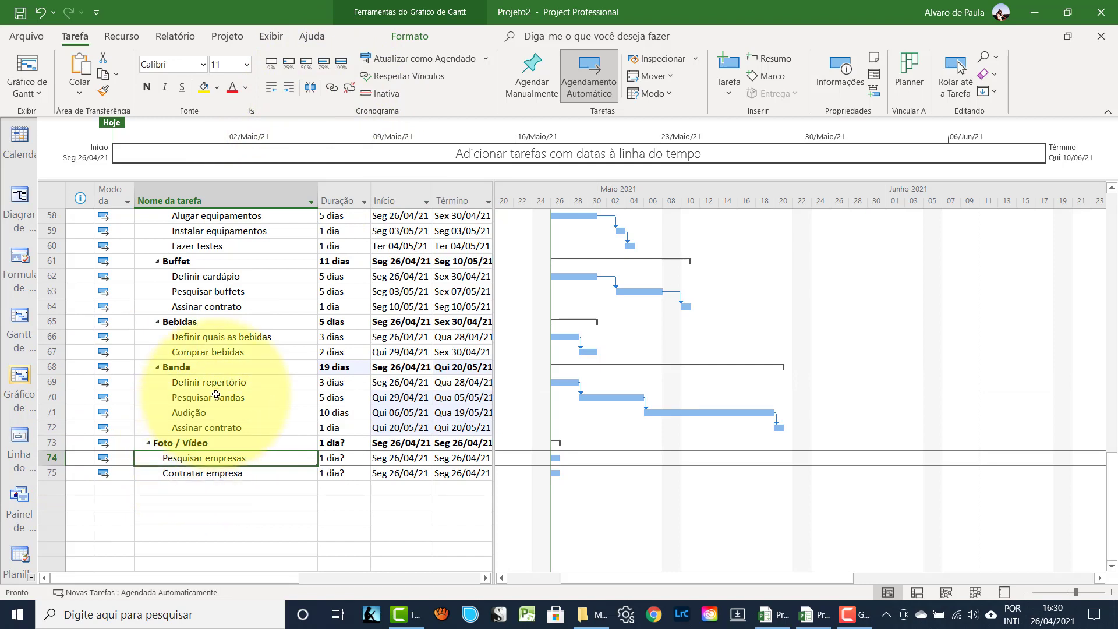
- Give Pesquisar empresas 3 days and Contratar empresa 1 day, linked in sequence
click(344, 460)
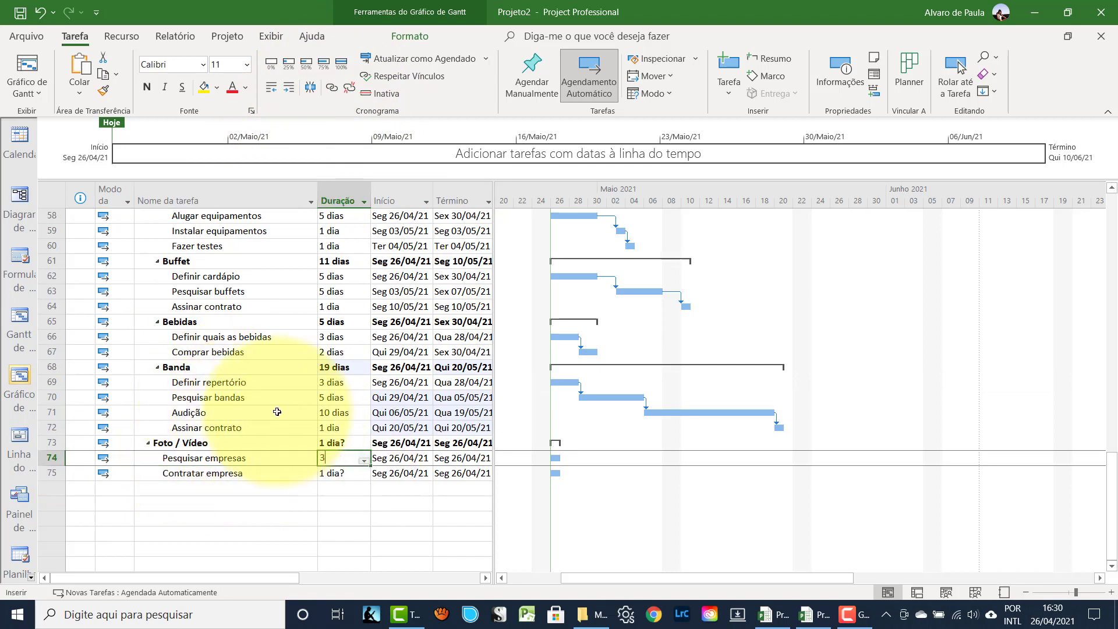
text(3)
key(Return)
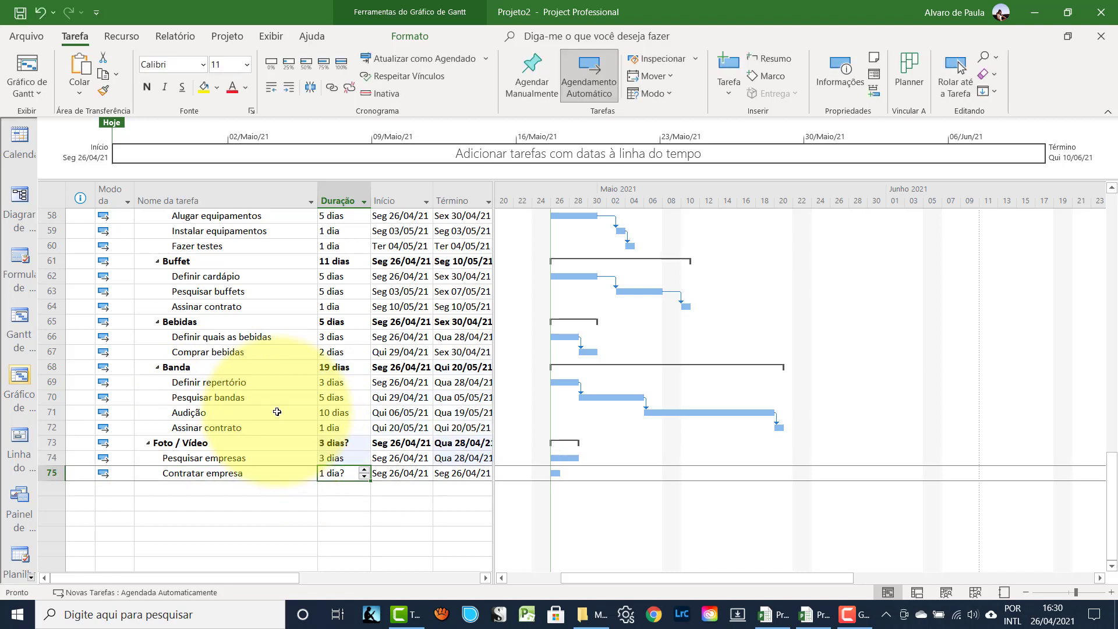
text(1)
key(Return)
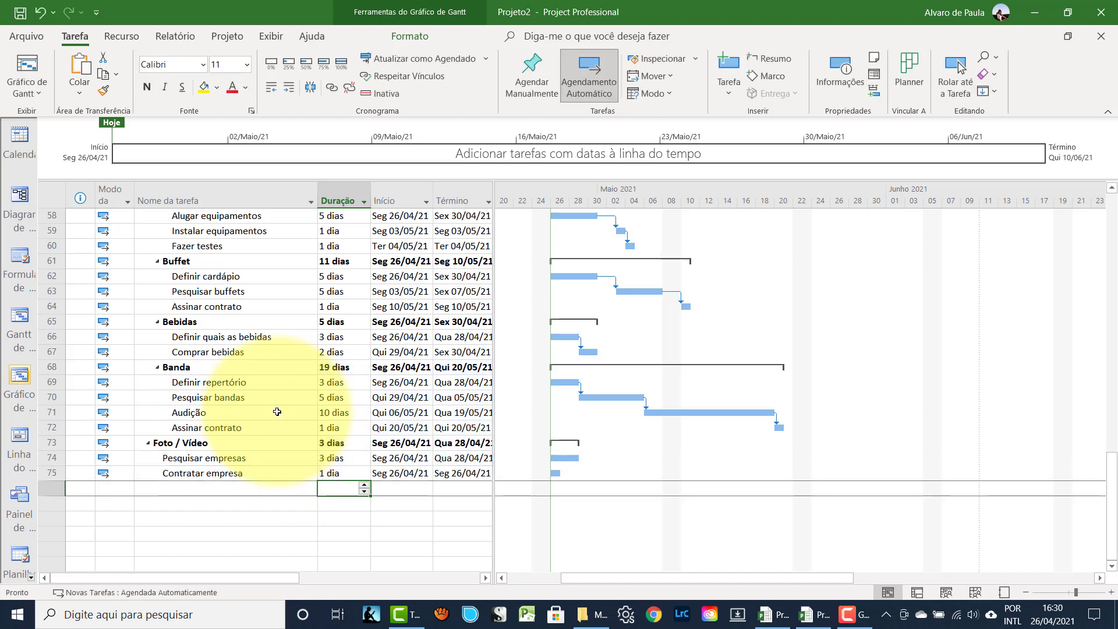
drag(52, 457, 52, 473)
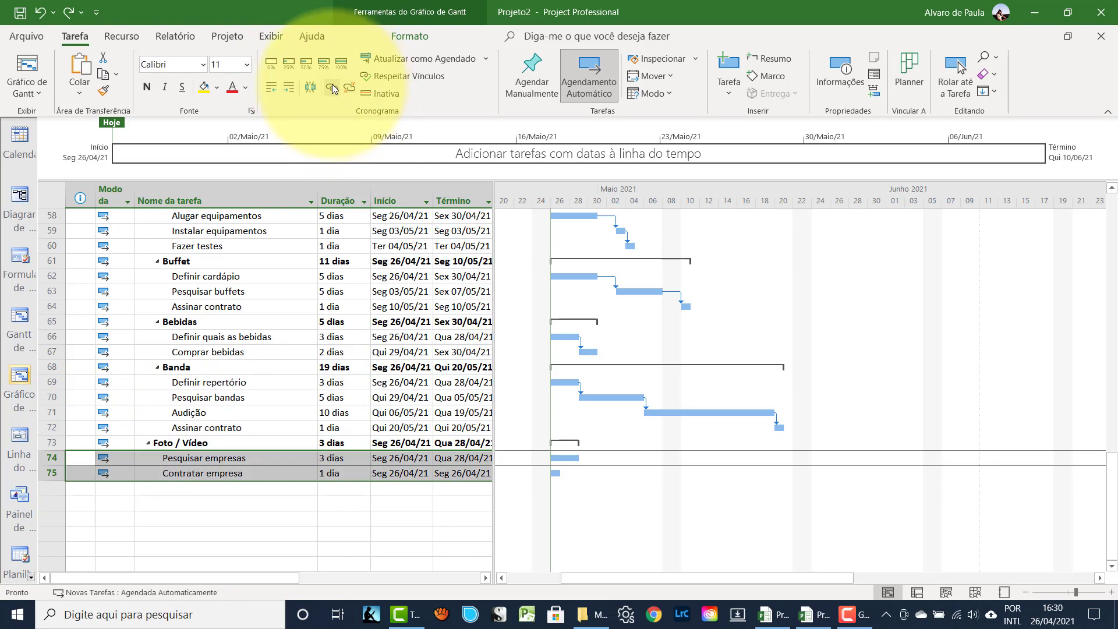
click(332, 87)
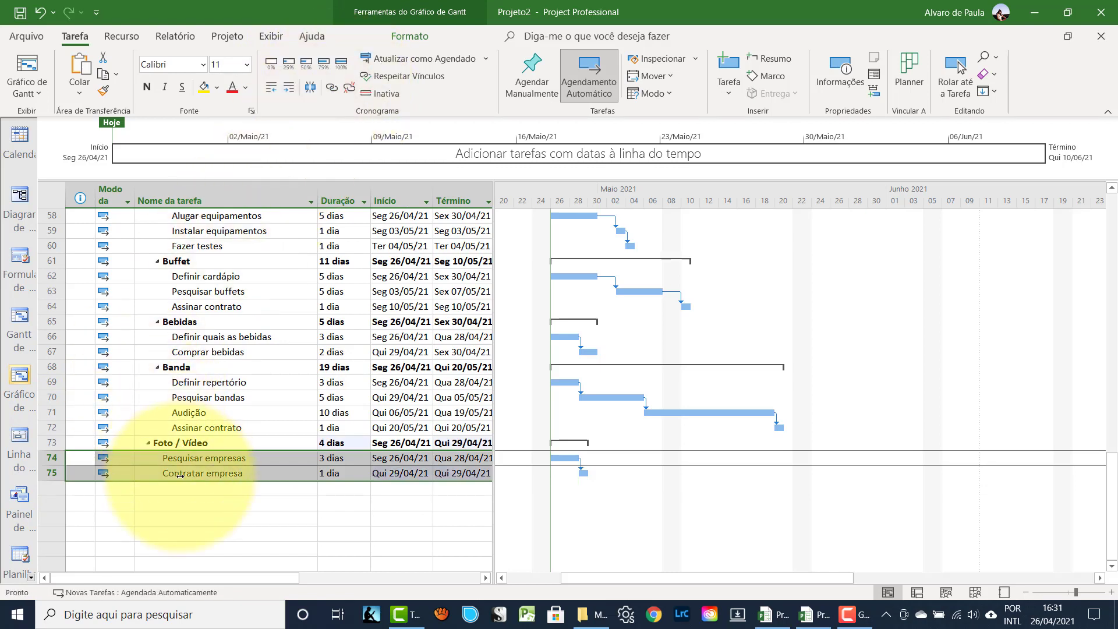
click(194, 499)
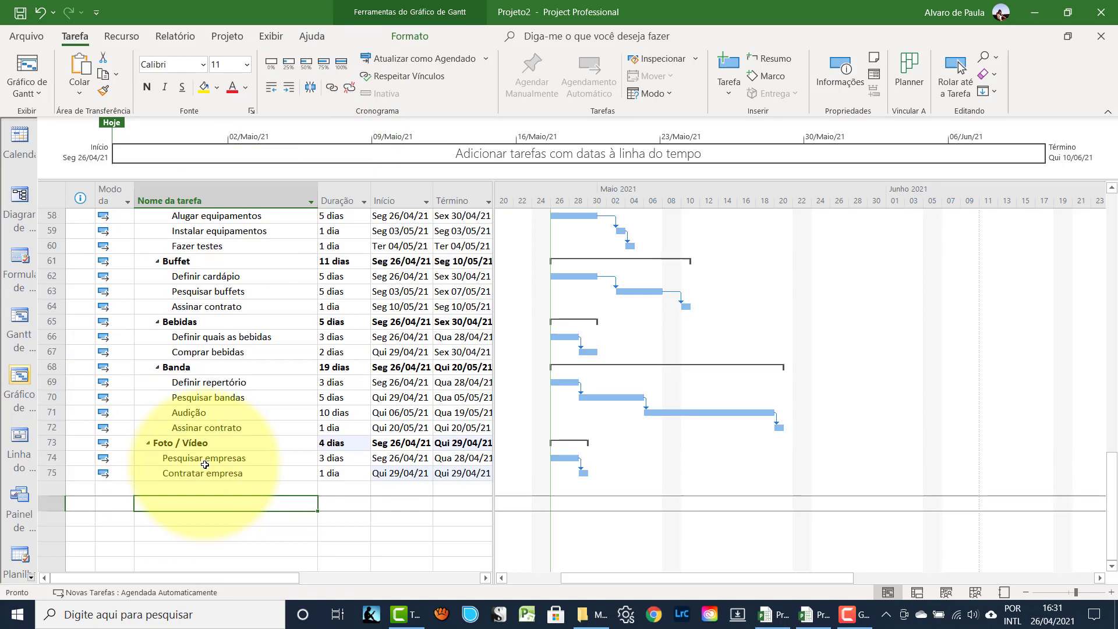
- Scroll back up to the Formatura summary row at the top of the outline
scroll(205, 464, up, 10)
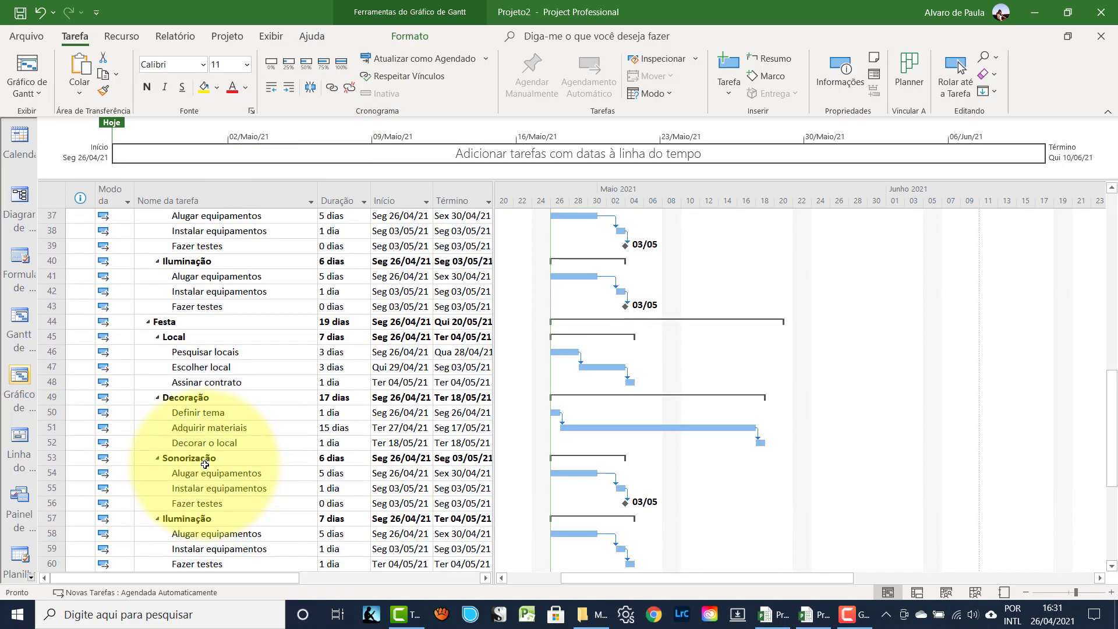
scroll(205, 465, up, 8)
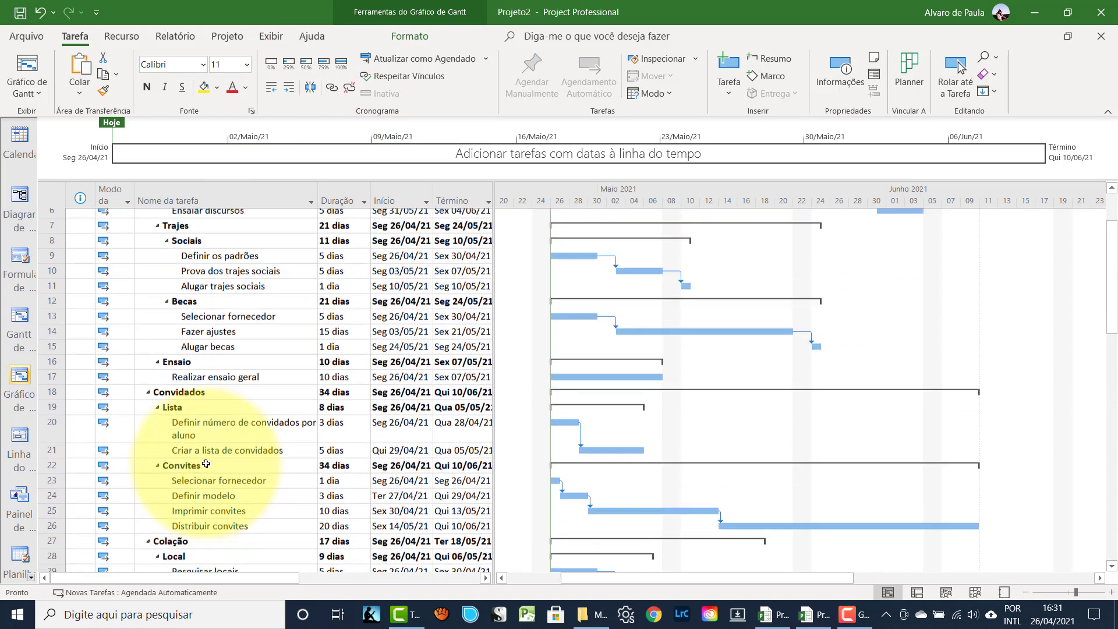
scroll(206, 463, up, 1)
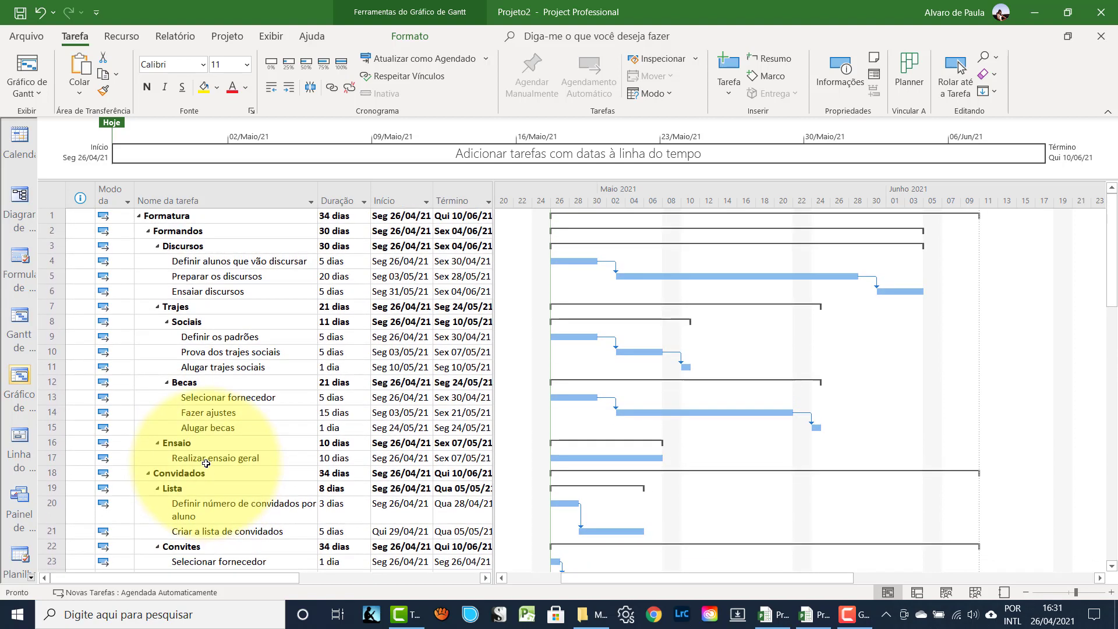